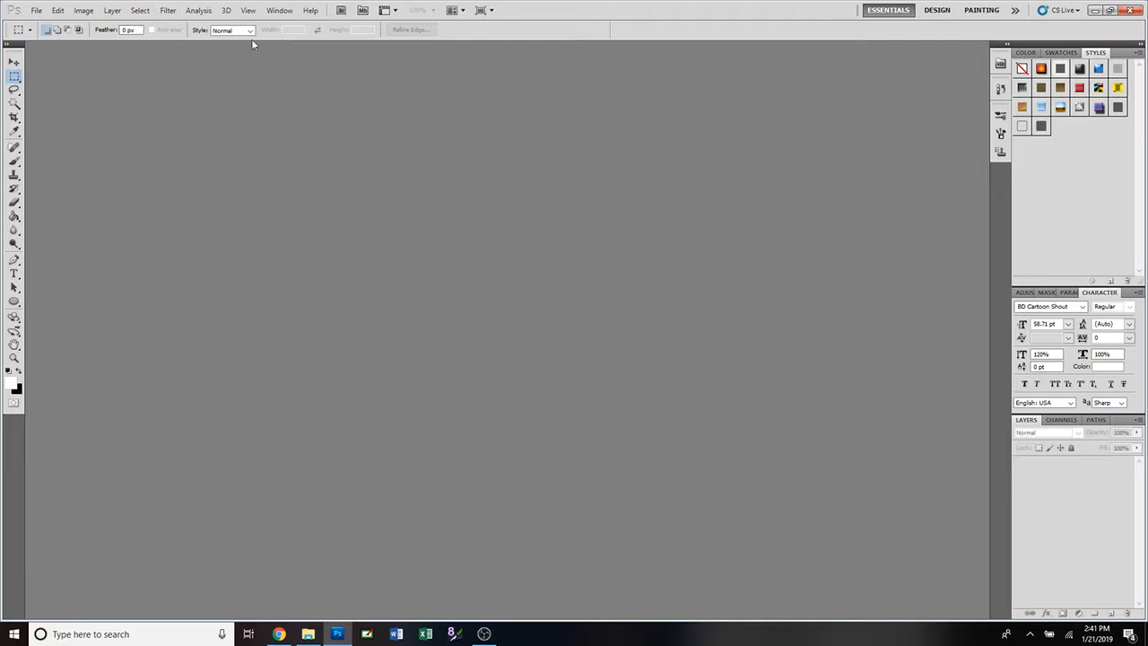
View the System Info report from the Help menu, then close it.
click(314, 11)
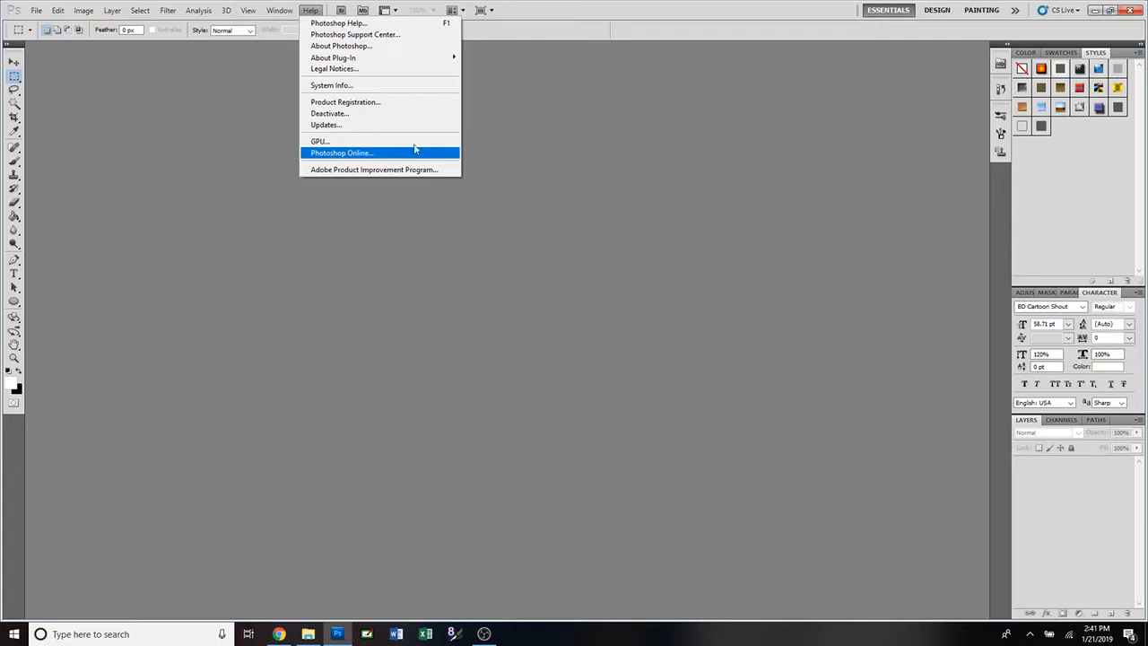
mouse_move(388, 63)
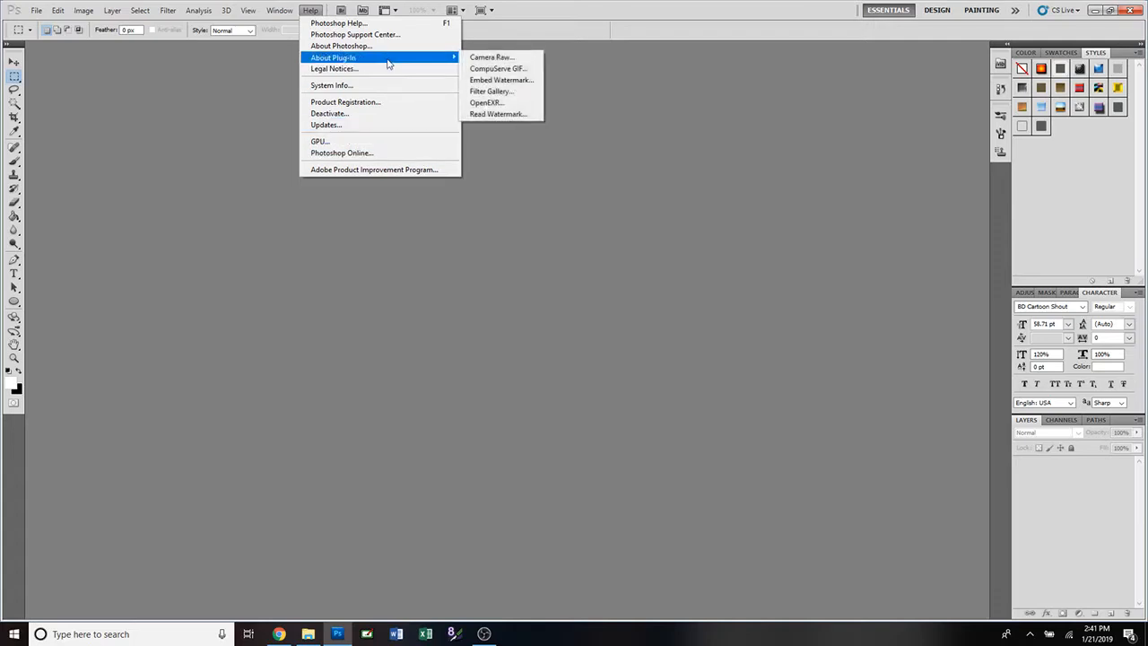
click(386, 87)
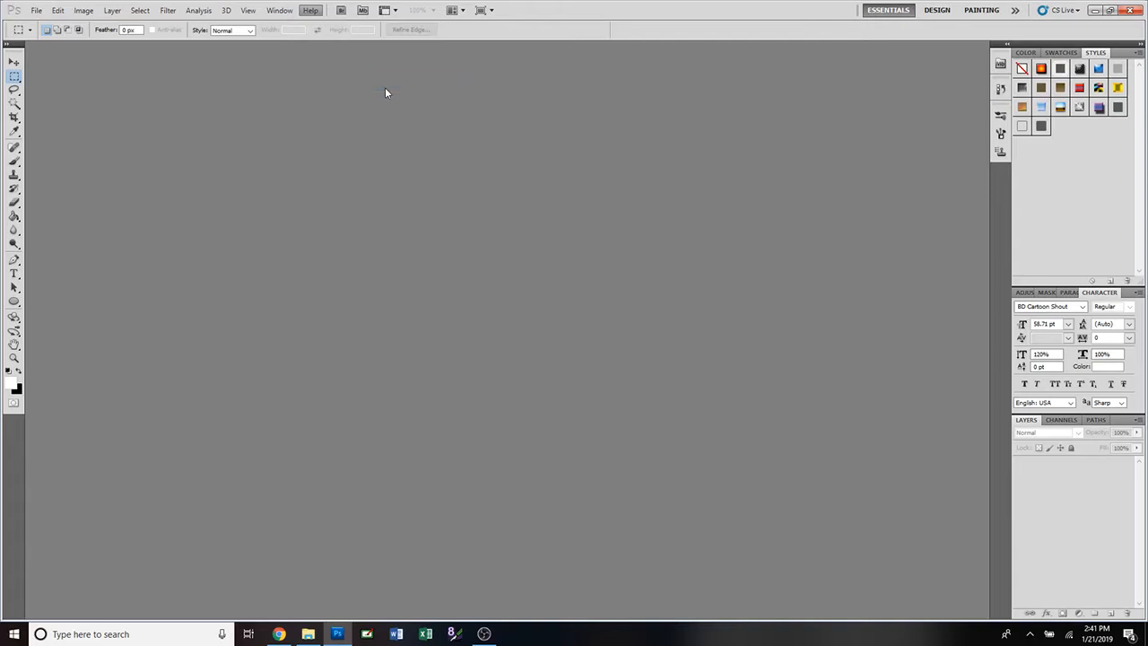
mouse_move(339, 634)
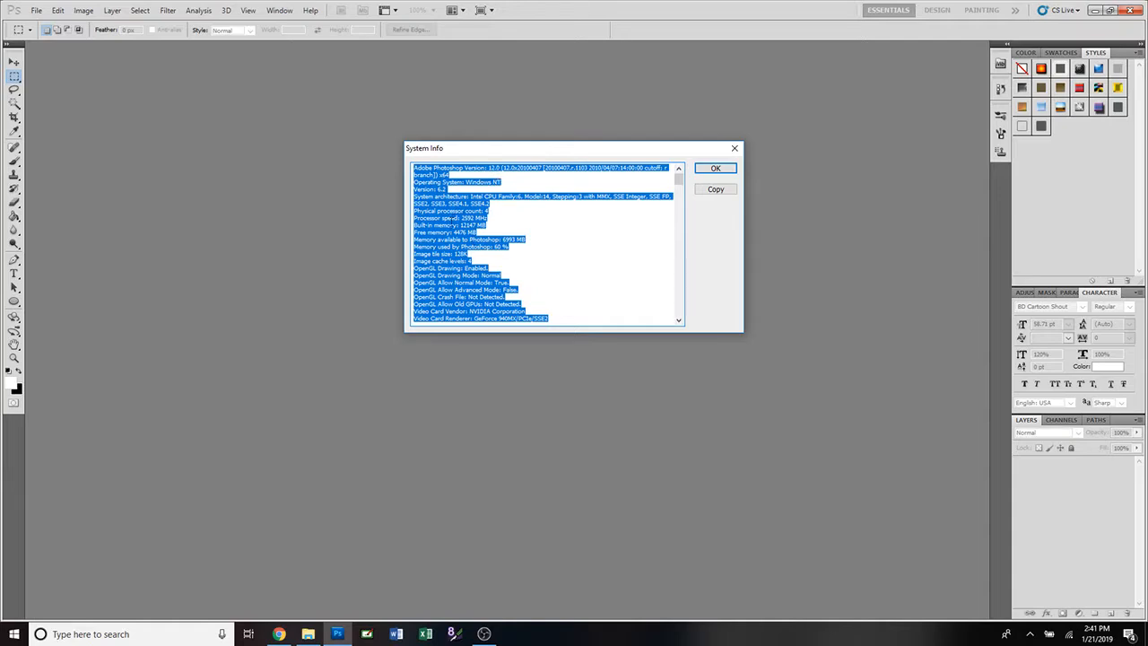
click(735, 149)
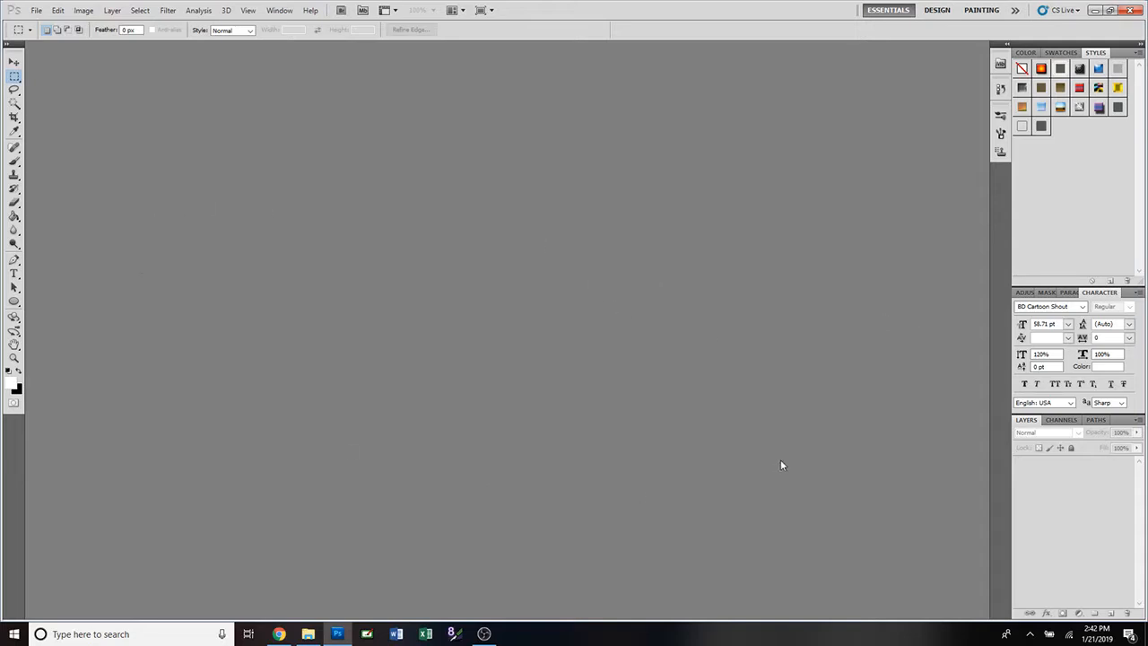
Browse the Paragraph, Masks, Adjustments and Character panels, ending on Paragraph.
click(1072, 298)
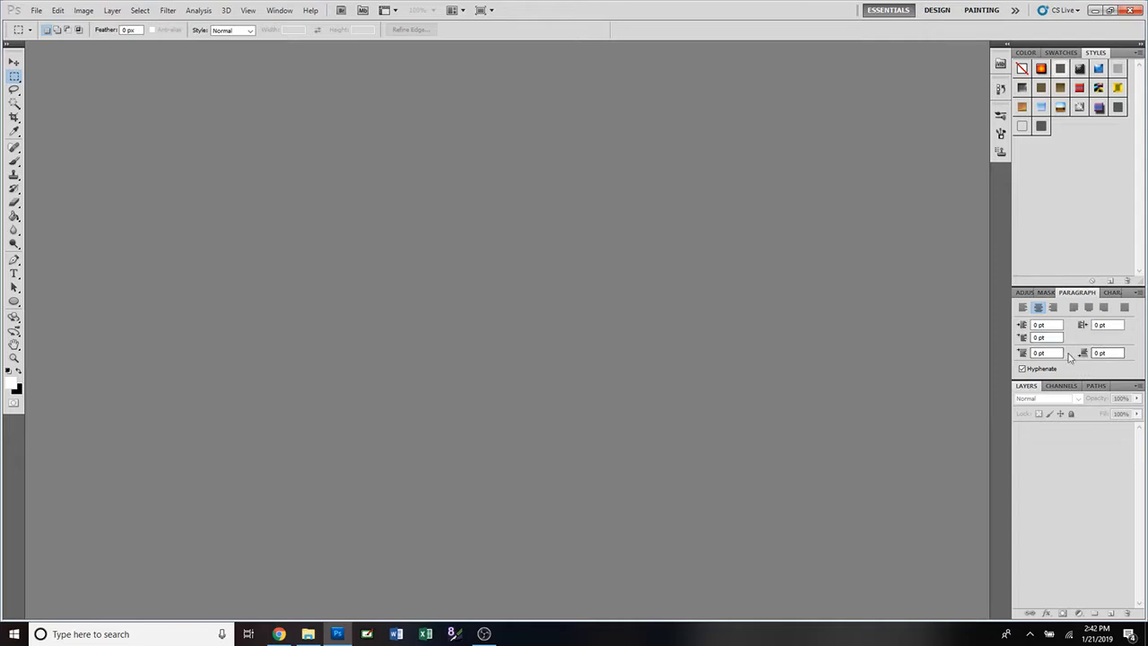
click(1047, 293)
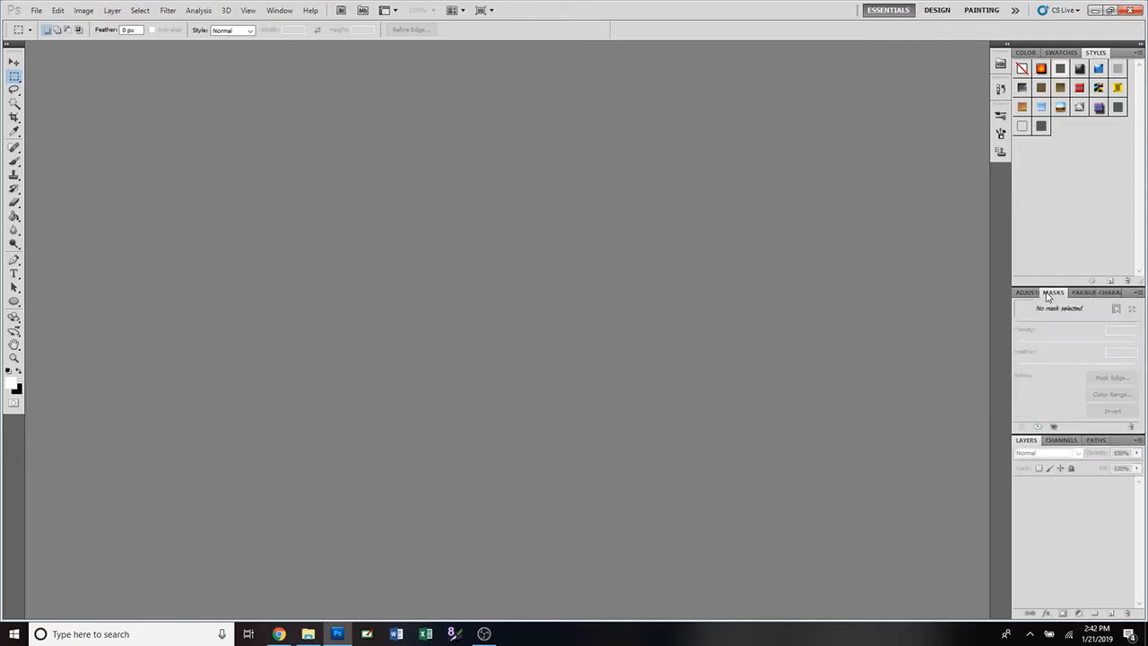
click(1028, 294)
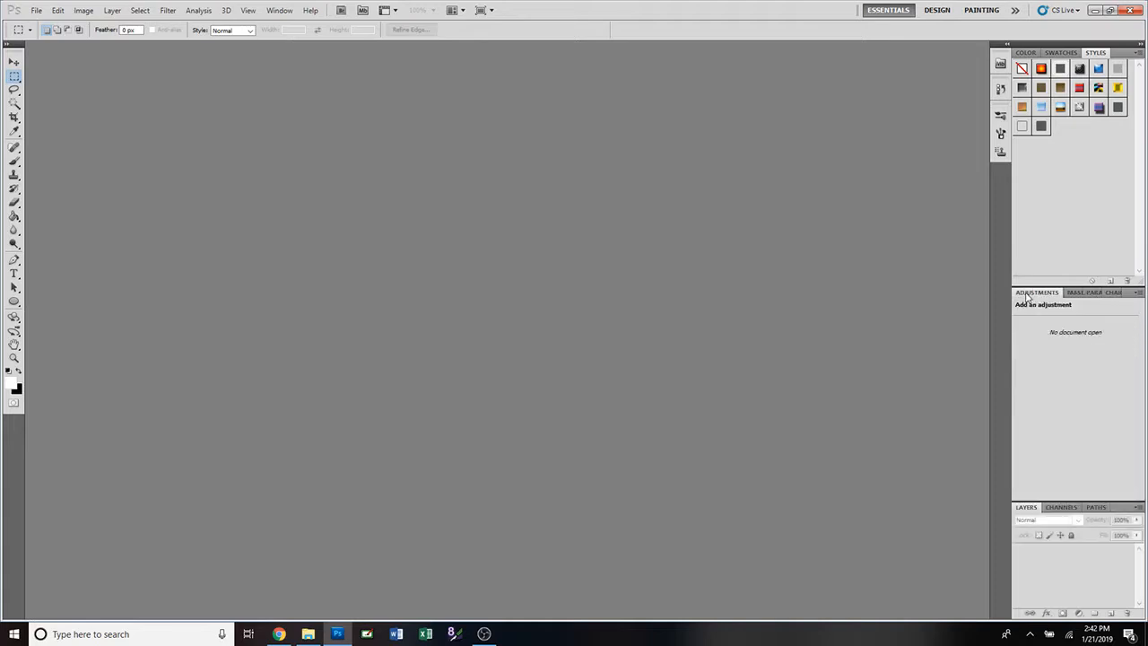
click(1098, 296)
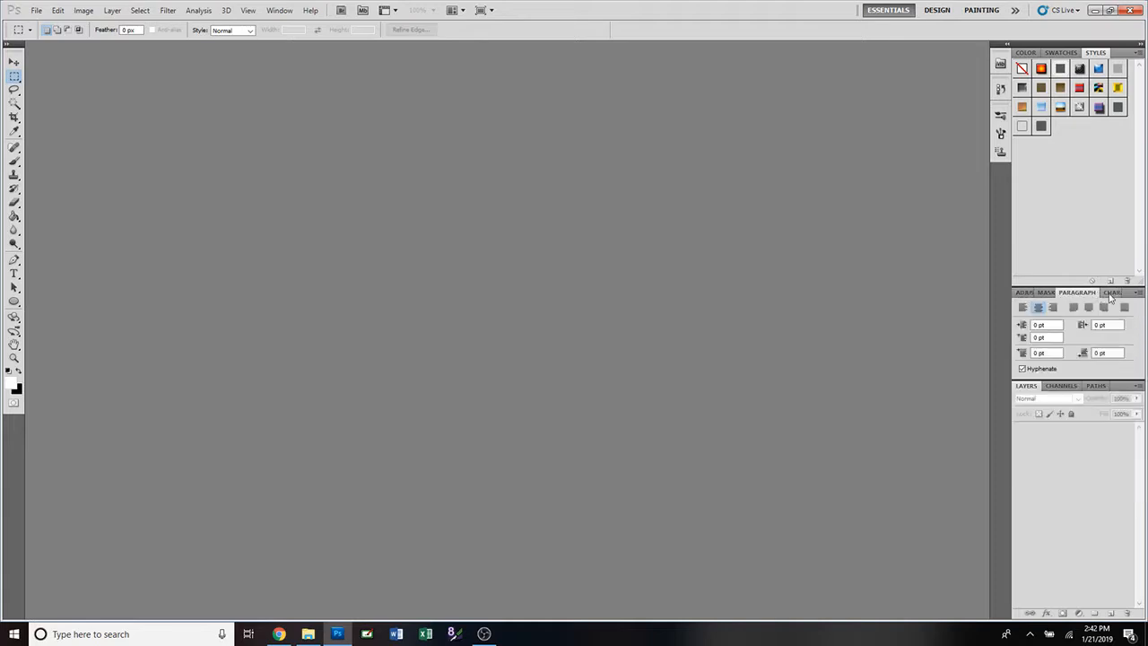
click(1110, 294)
click(1075, 295)
Check the Window menu, Channels and Paths panels, then return to the Layers panel.
click(280, 11)
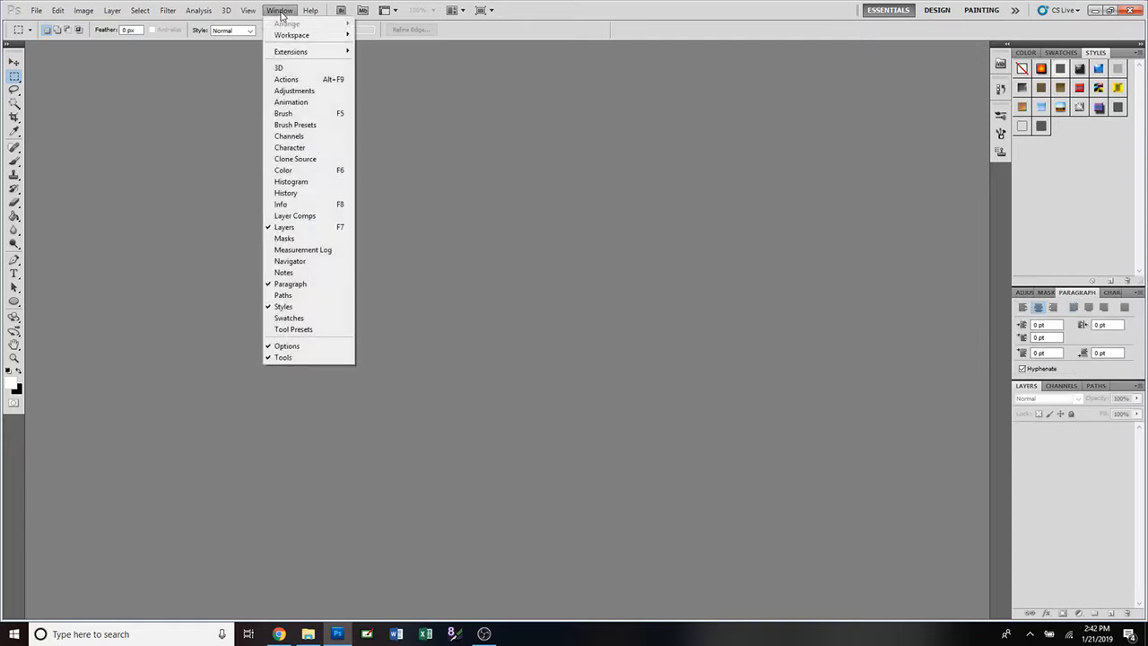
click(1065, 391)
click(1062, 386)
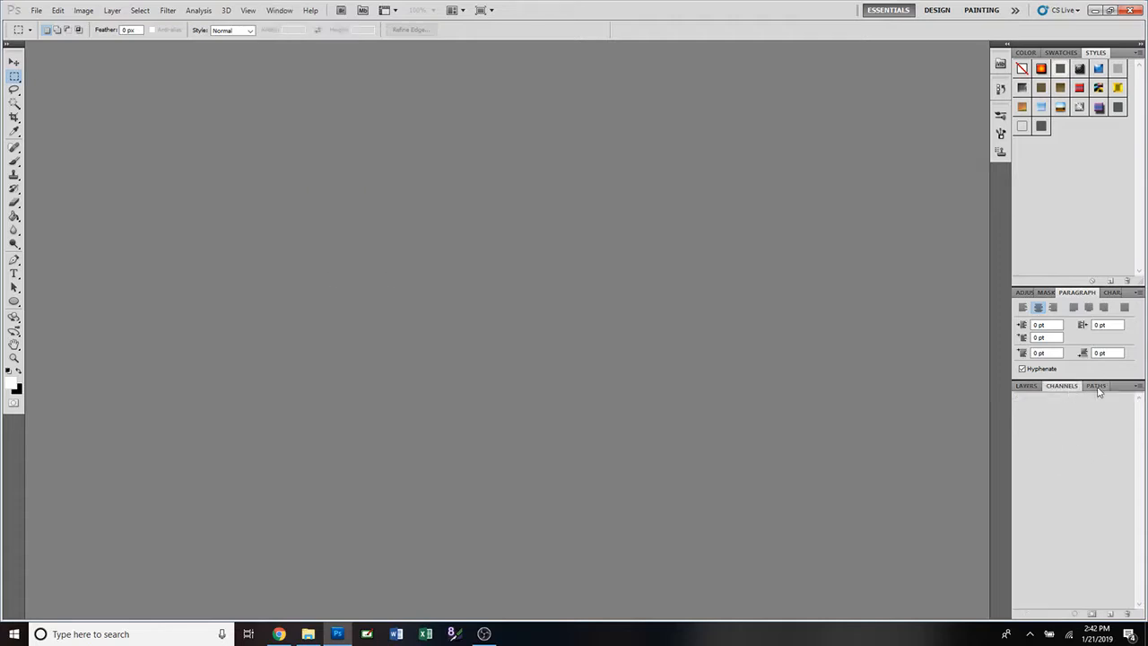
click(1096, 388)
click(1027, 387)
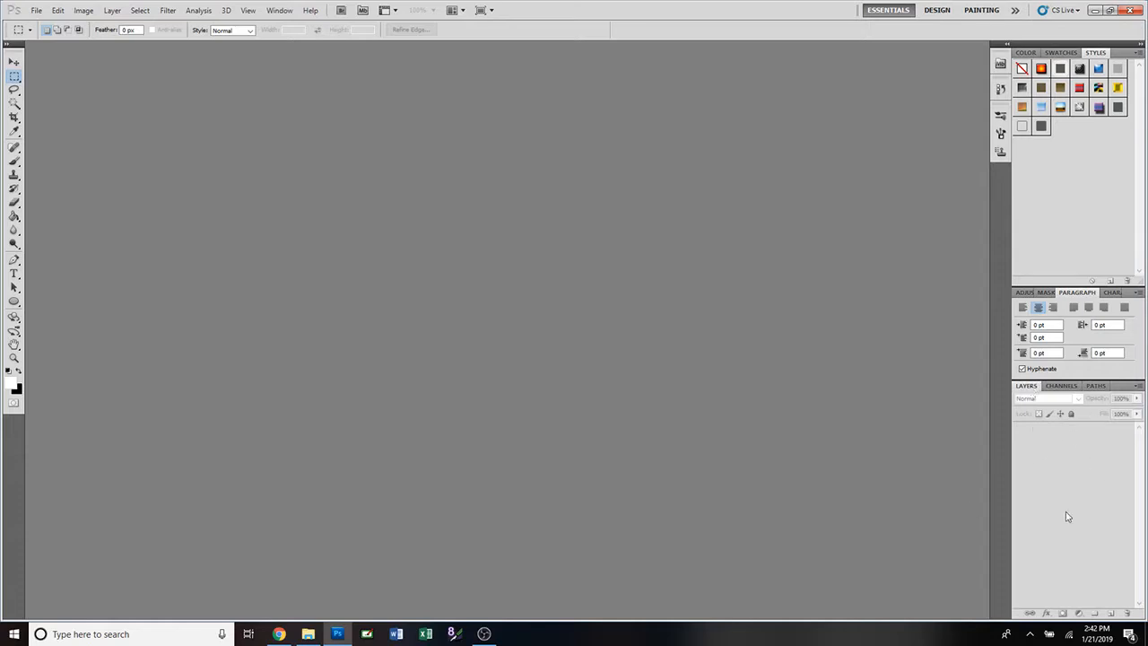
click(276, 11)
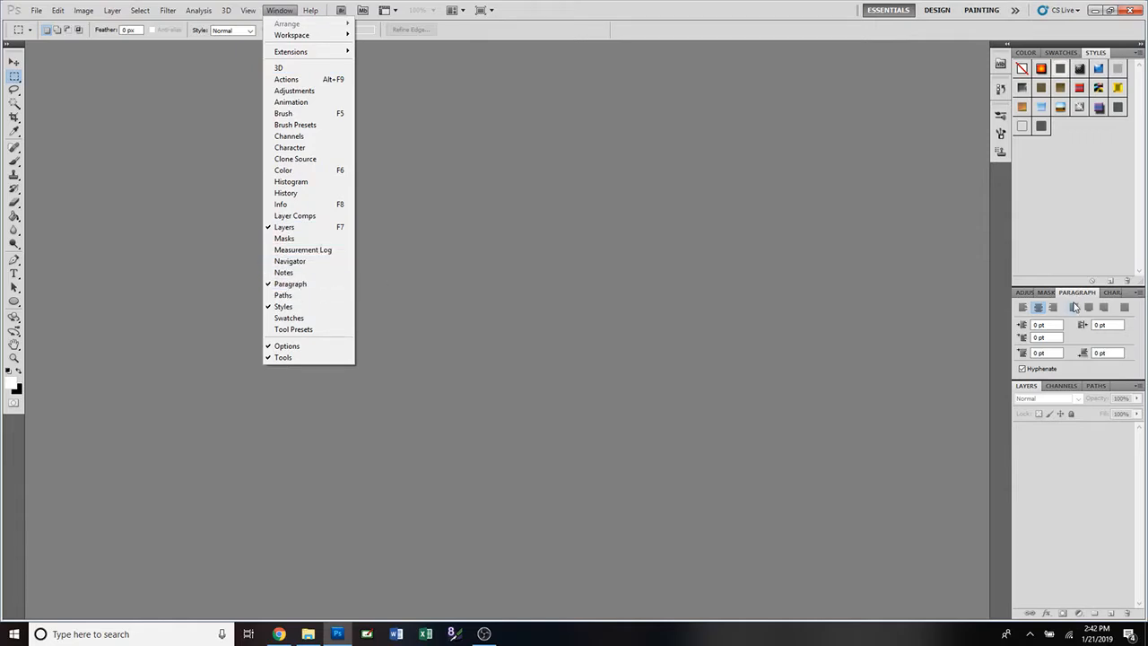
click(288, 13)
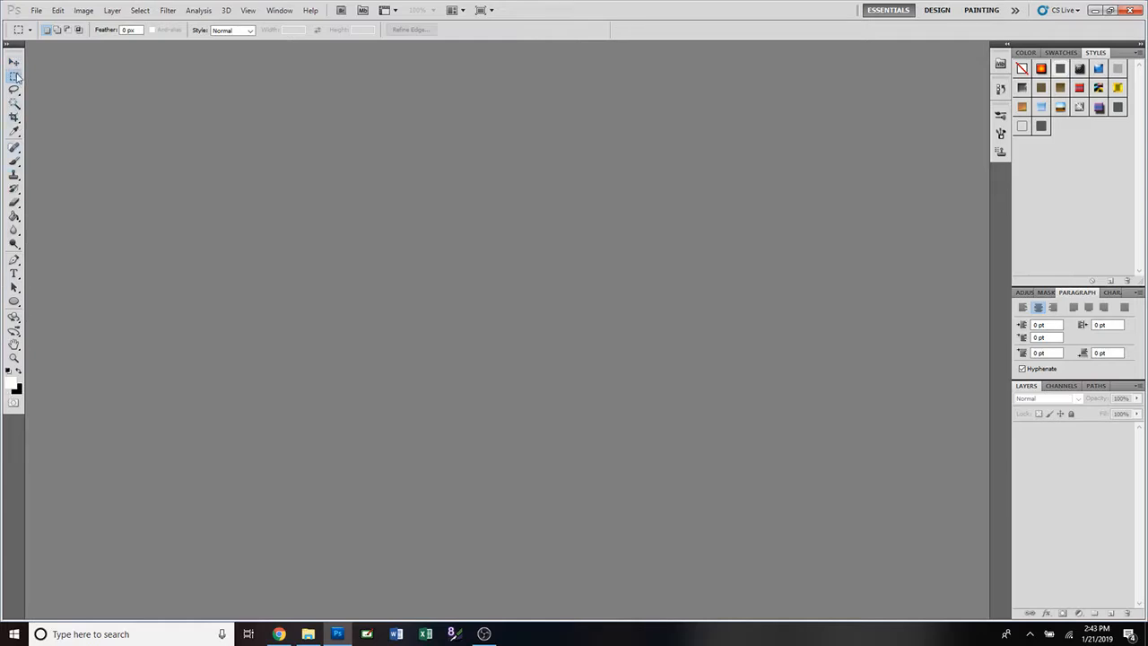
Try the Eyedropper, Crop, Paint Bucket and Gradient tools, ending back on Paint Bucket.
click(20, 136)
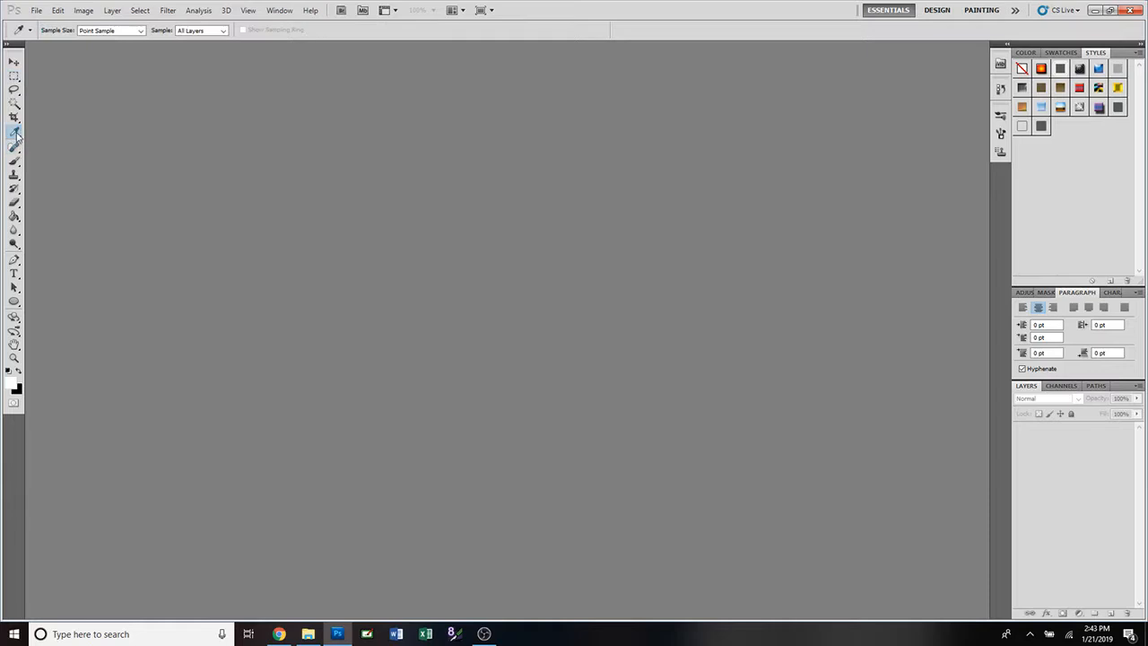
click(14, 119)
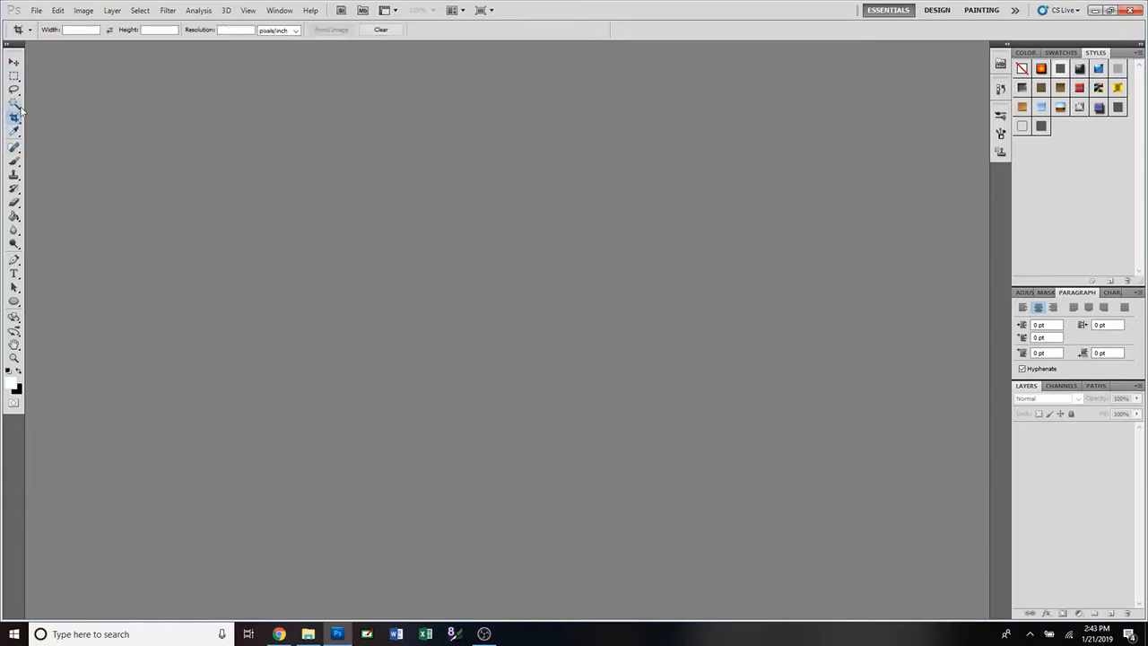
click(16, 219)
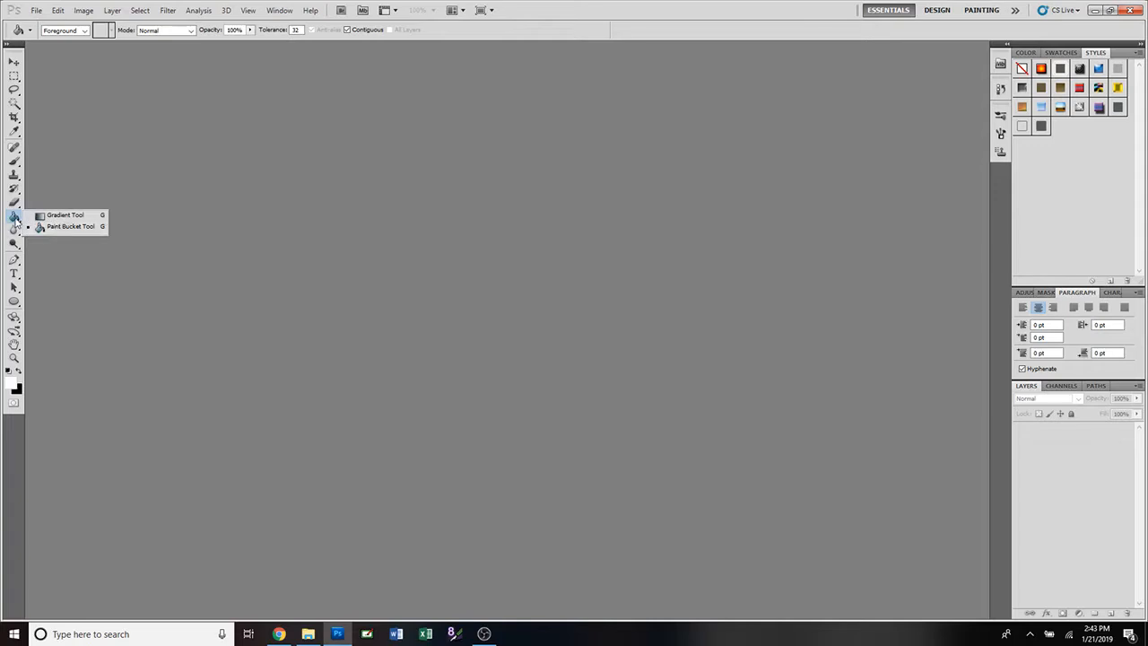
click(37, 216)
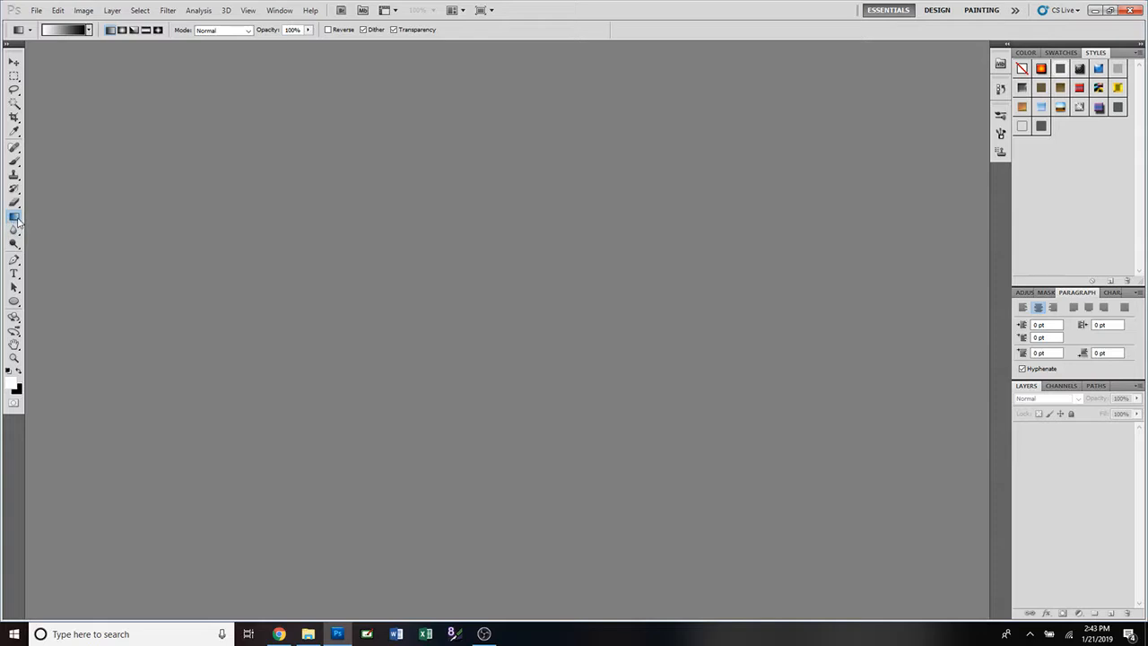
click(17, 219)
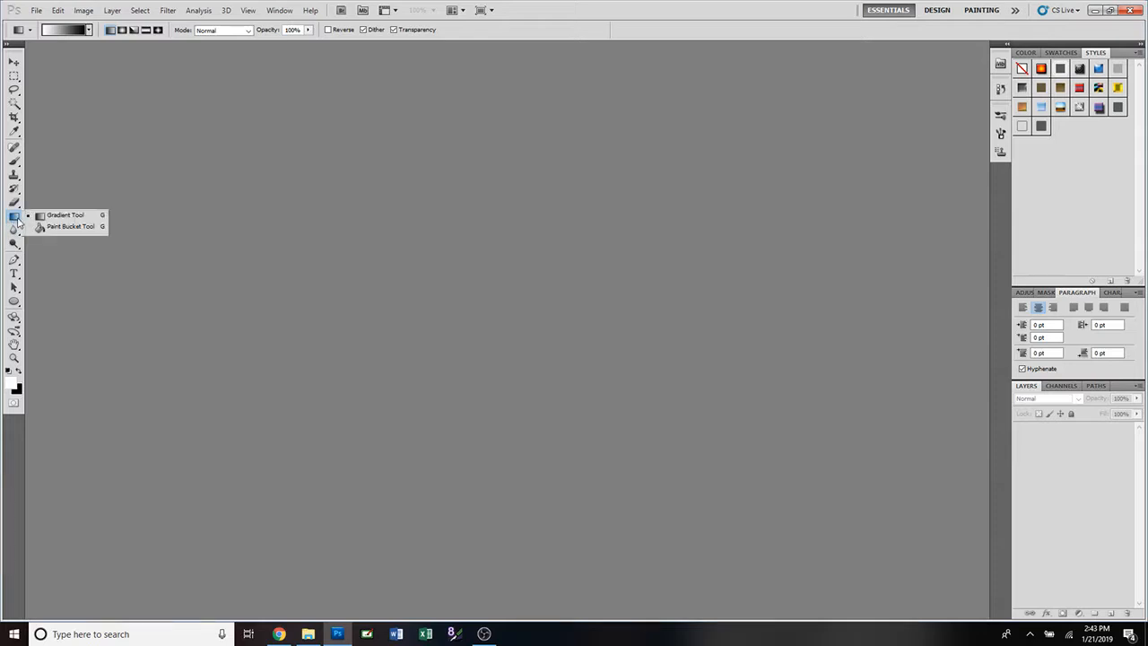
click(75, 226)
Try the Eraser, History Brush and Move tools, then select the Lasso tool.
click(15, 203)
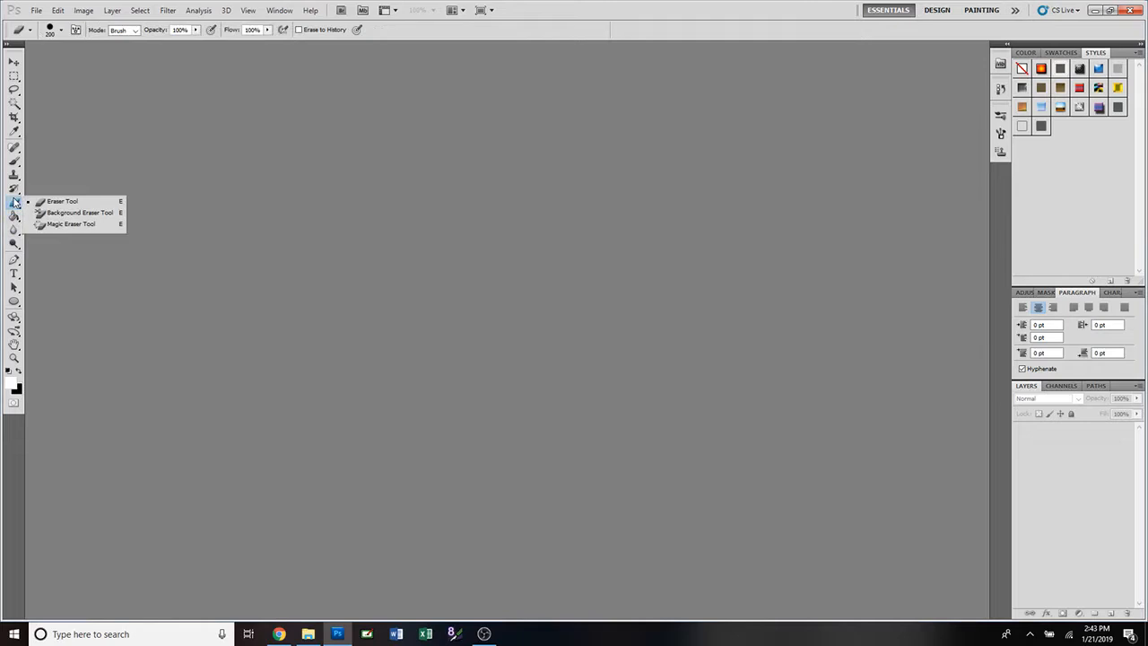
click(15, 189)
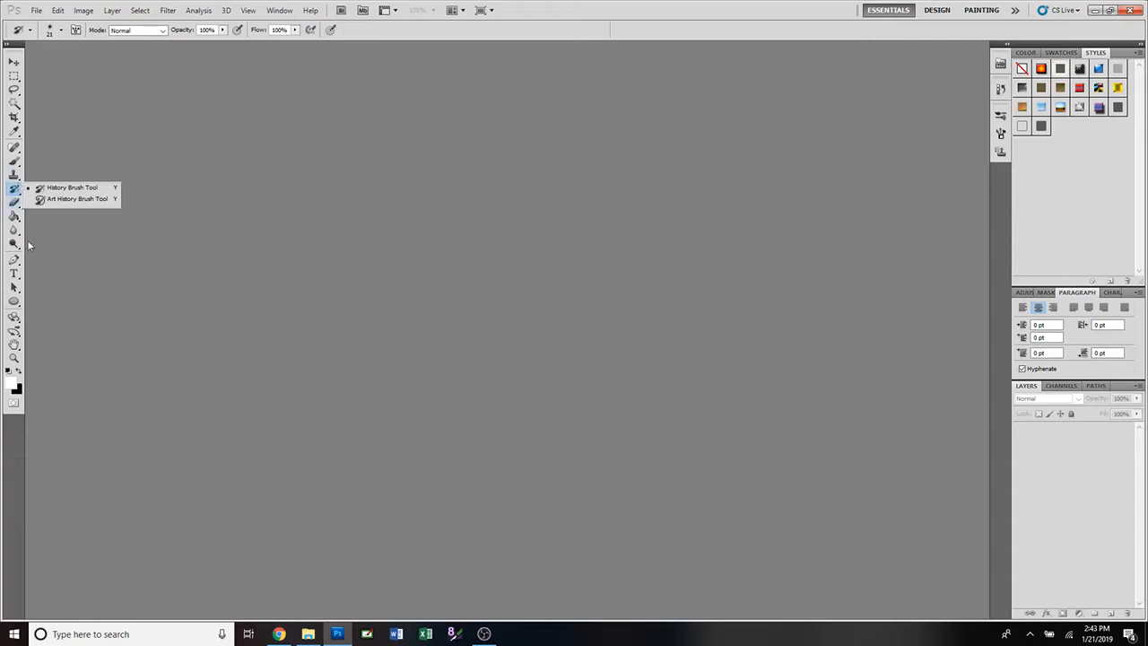
click(14, 63)
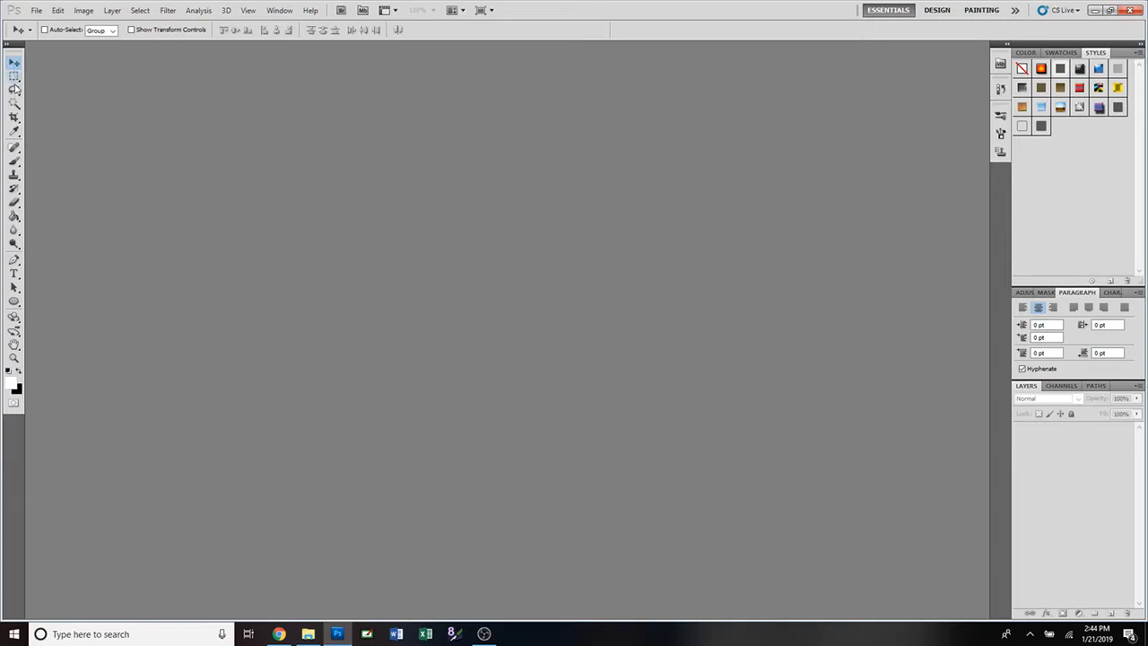
click(15, 92)
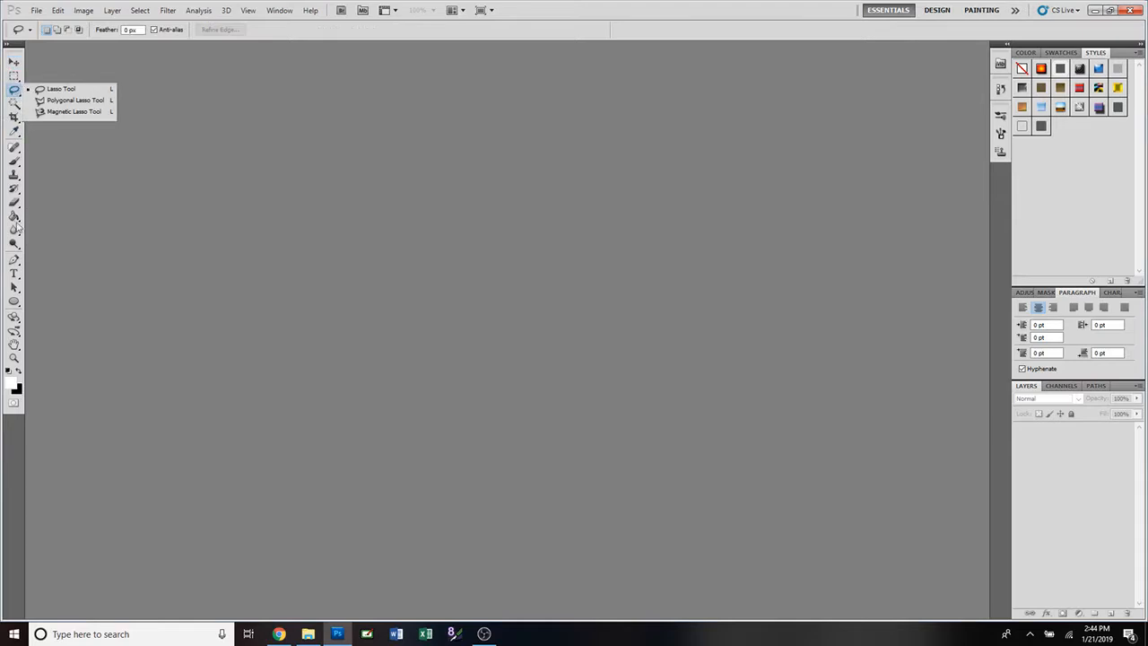
click(15, 92)
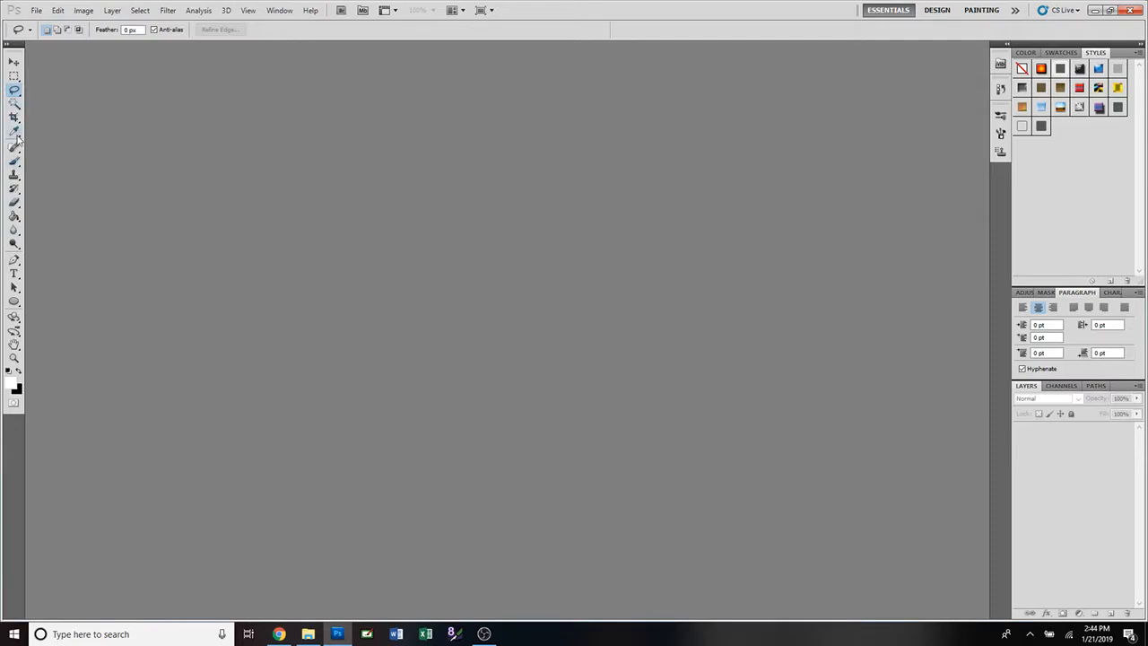
Bring up the Open dialog and browse the folder locations to Libraries.
click(38, 13)
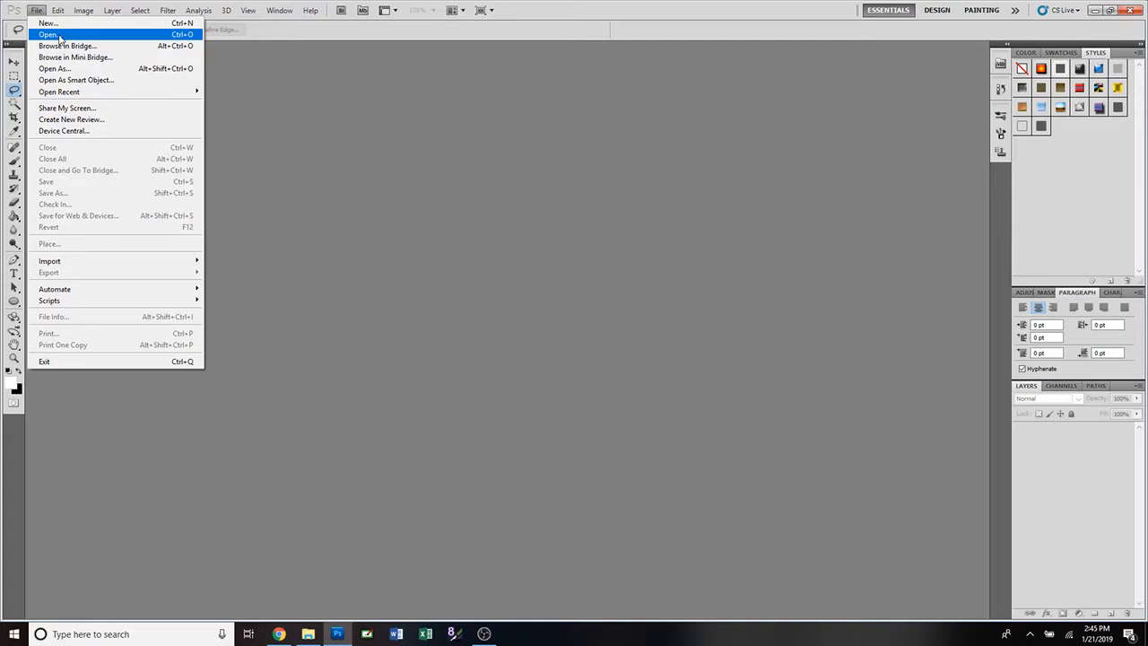
click(59, 37)
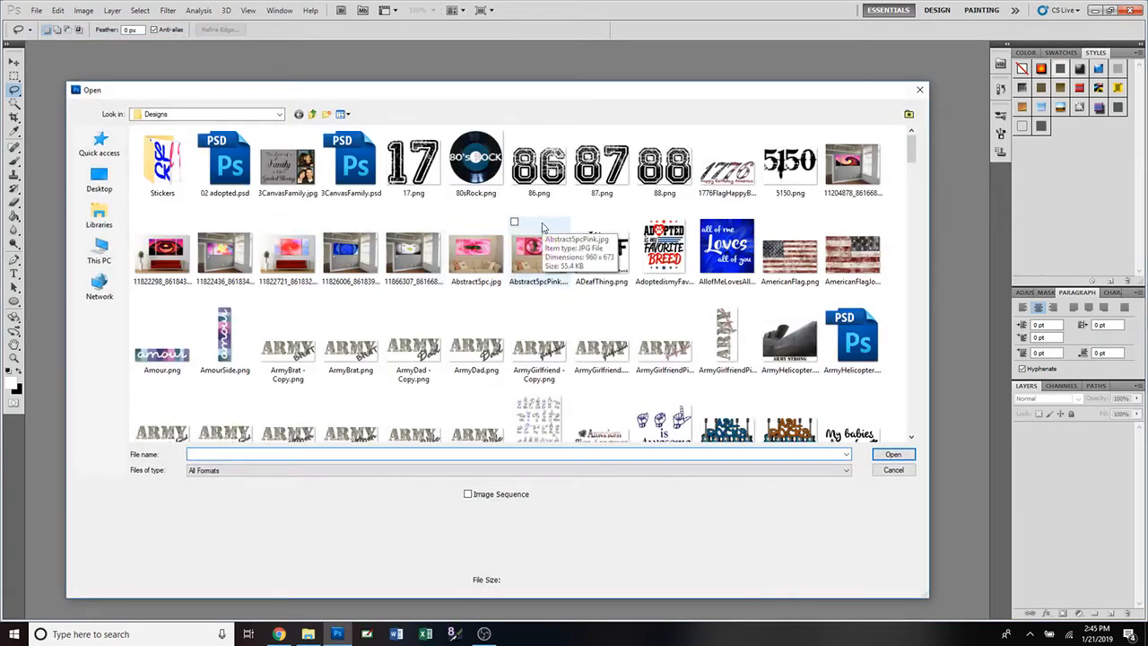
click(278, 114)
click(279, 118)
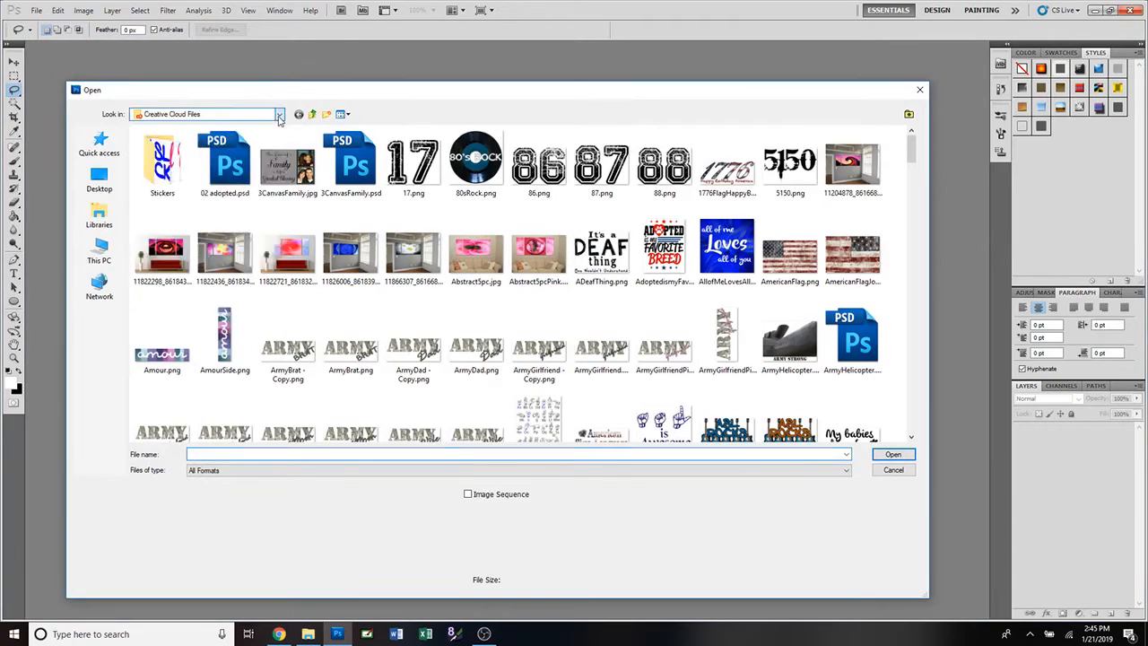
click(279, 118)
click(279, 118)
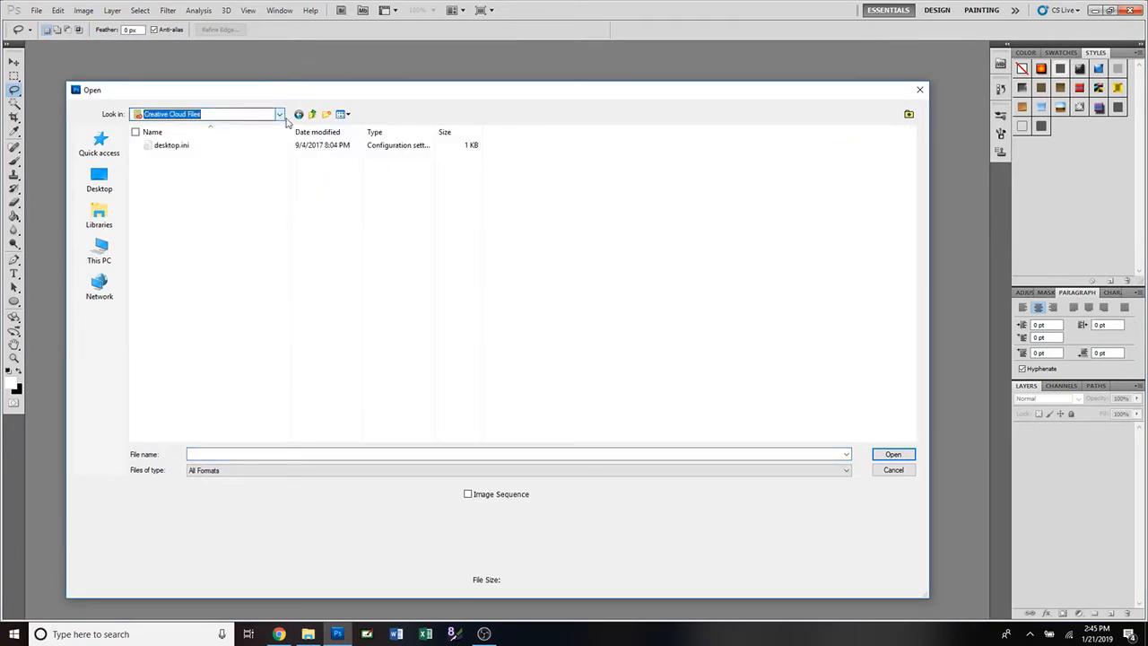
click(312, 115)
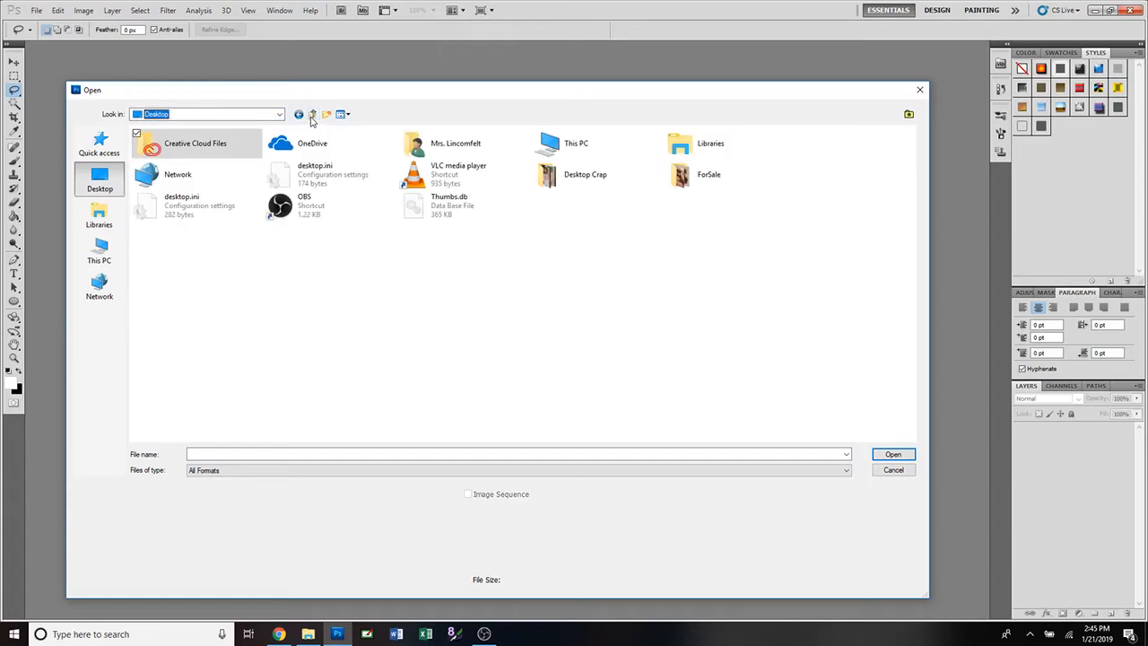
click(103, 230)
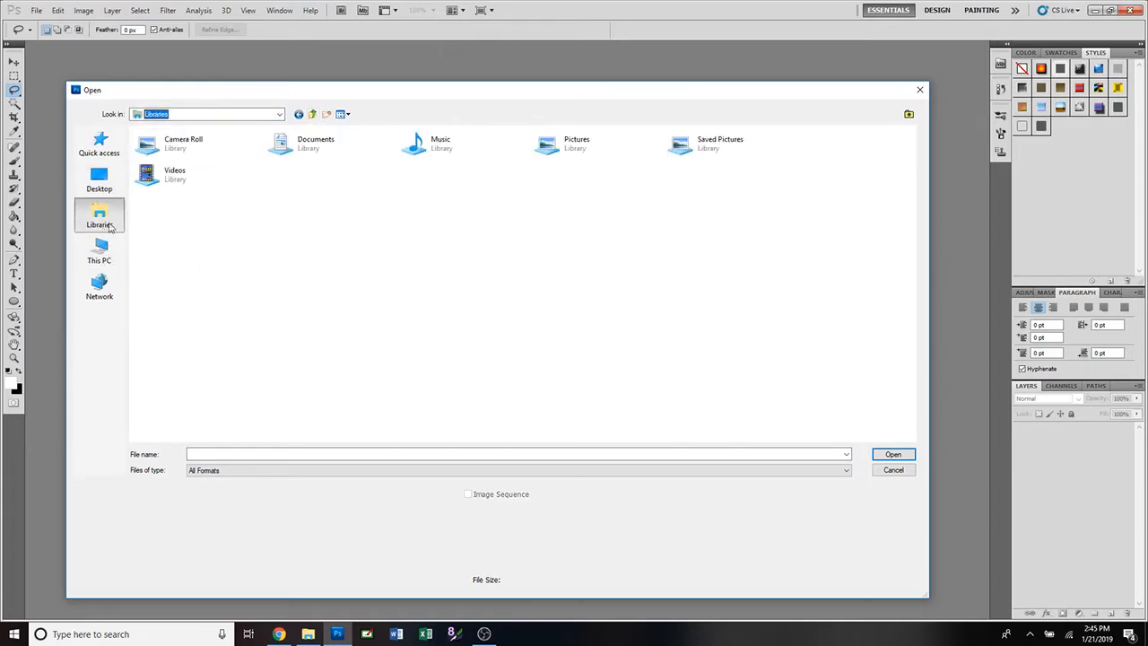
Navigate Documents > Michelle > MonarchGraphics > Designs and show files as Large Icons.
double_click(325, 145)
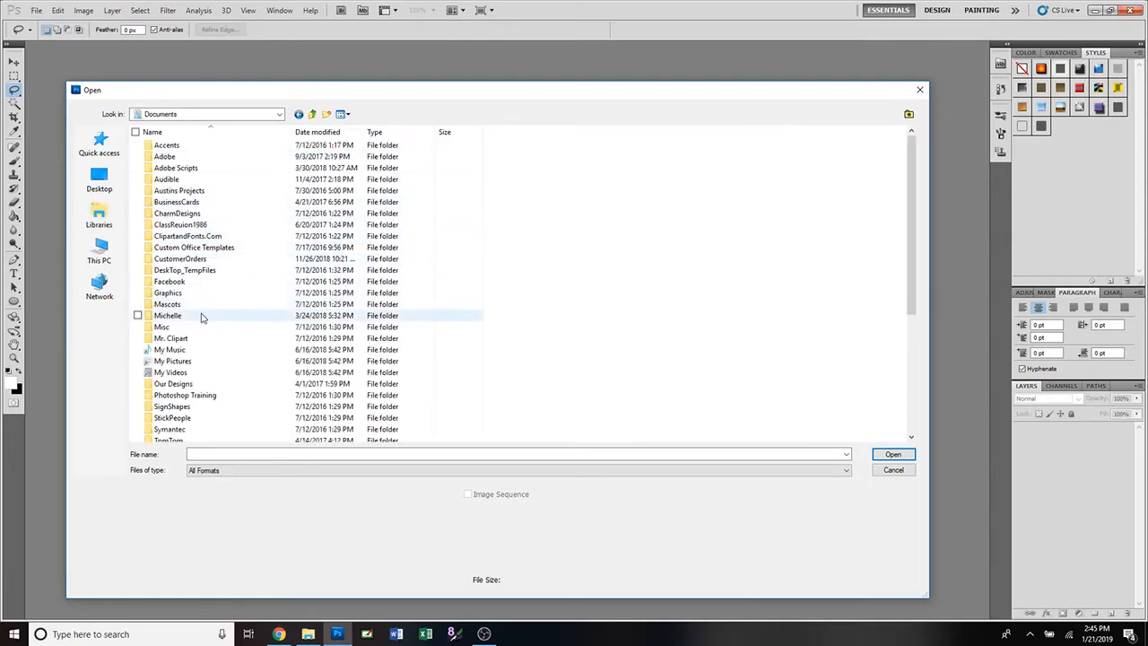
double_click(208, 315)
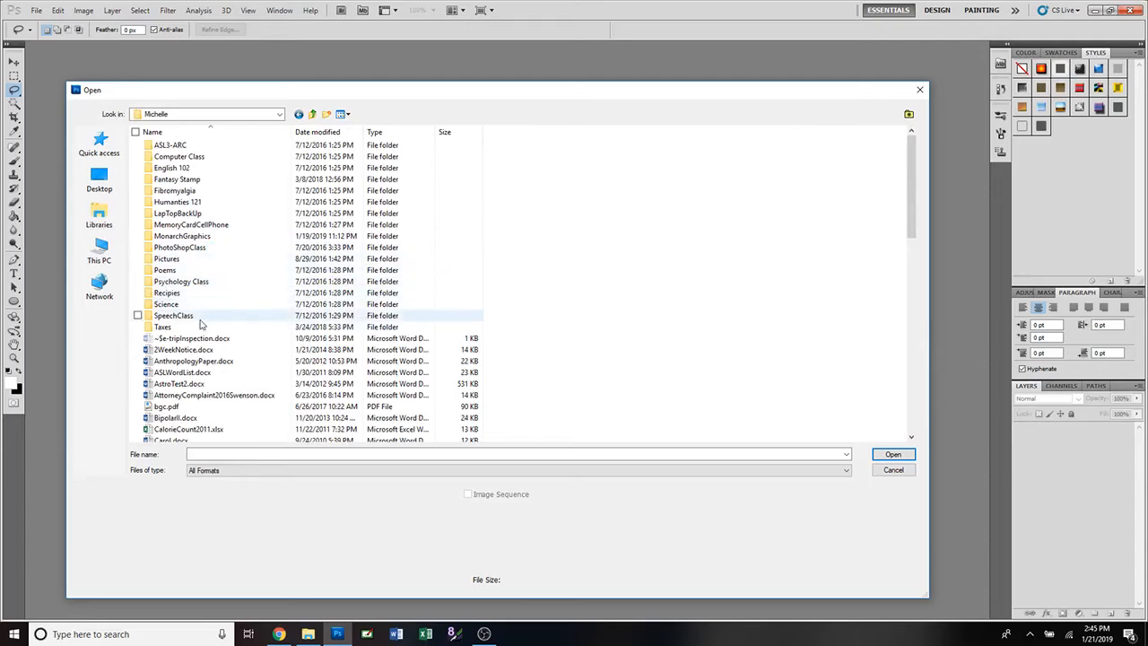
double_click(223, 236)
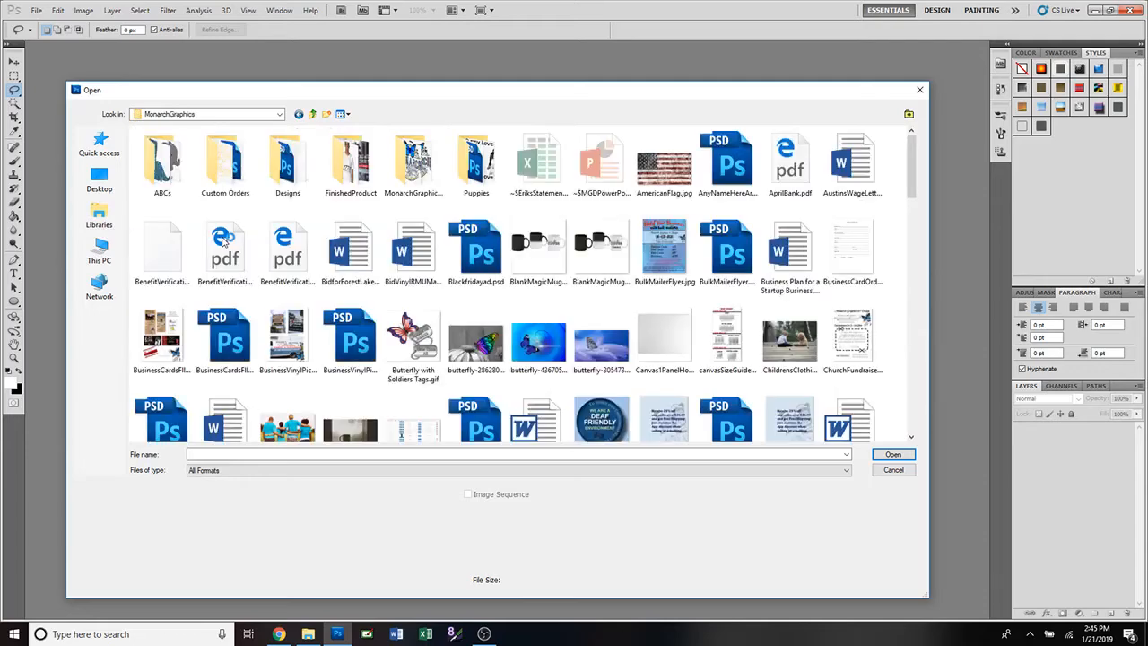
double_click(287, 170)
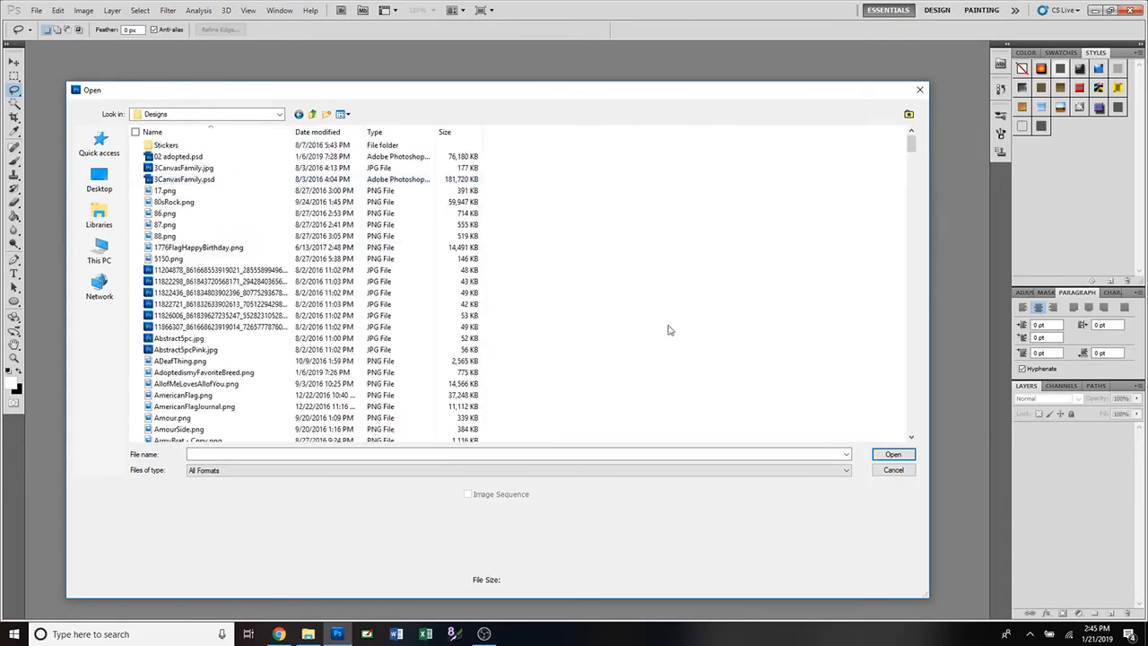
click(344, 114)
click(274, 143)
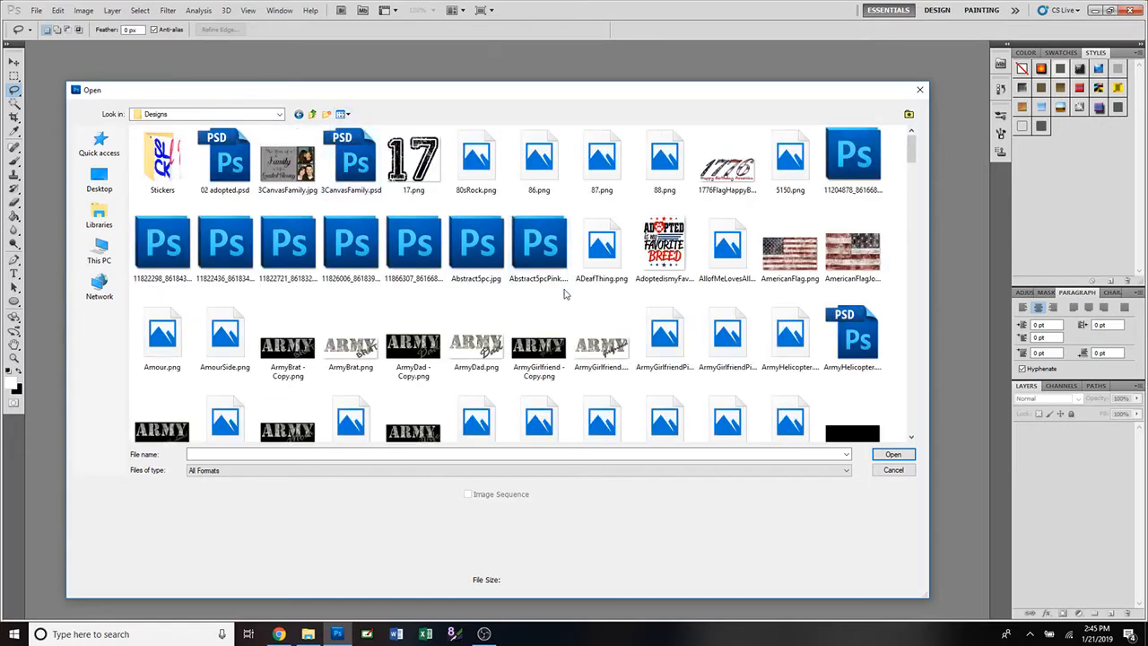
Select IamUnstoppable.psd in the Designs folder and open it.
scroll(565, 294, down, 5)
scroll(565, 294, down, 2)
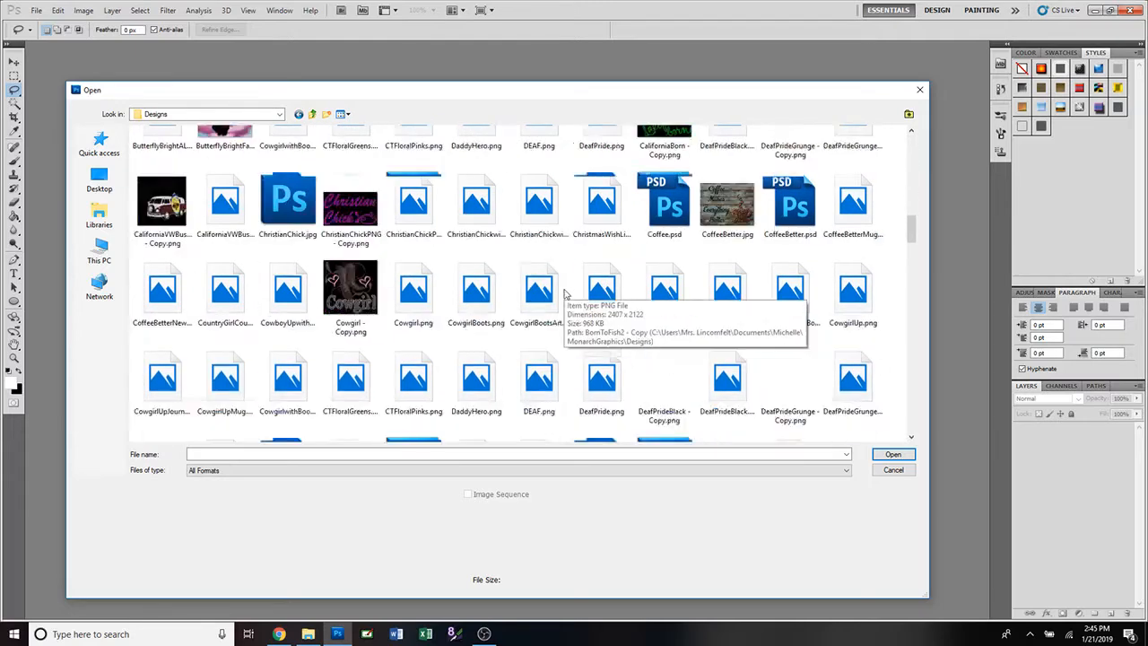
scroll(565, 294, down, 10)
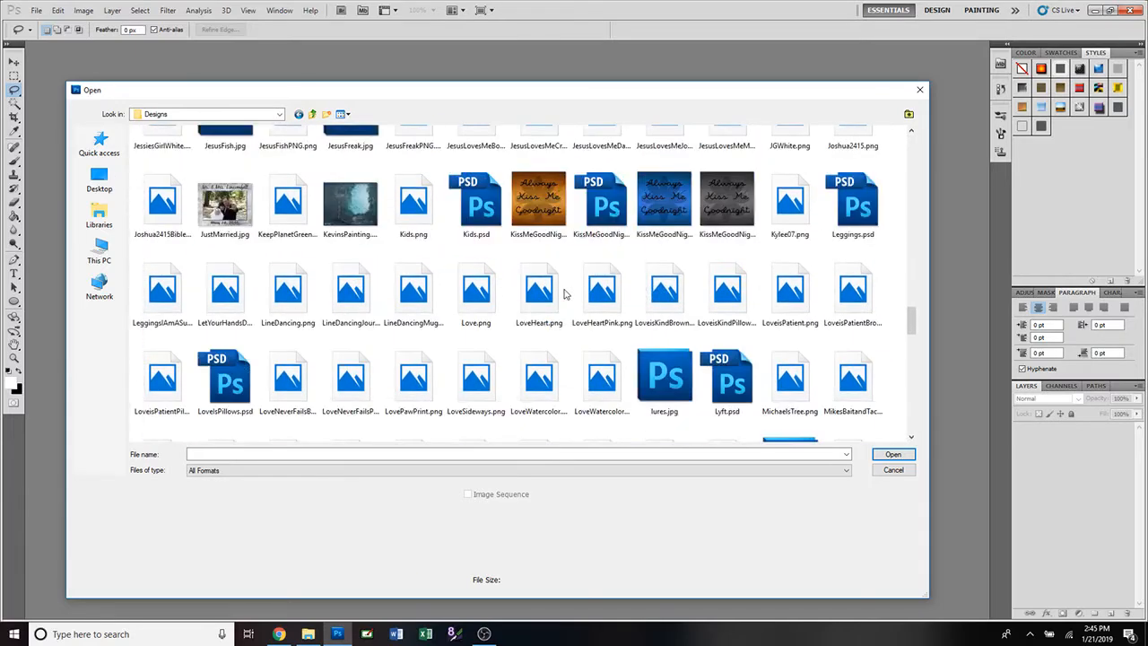
scroll(565, 294, up, 3)
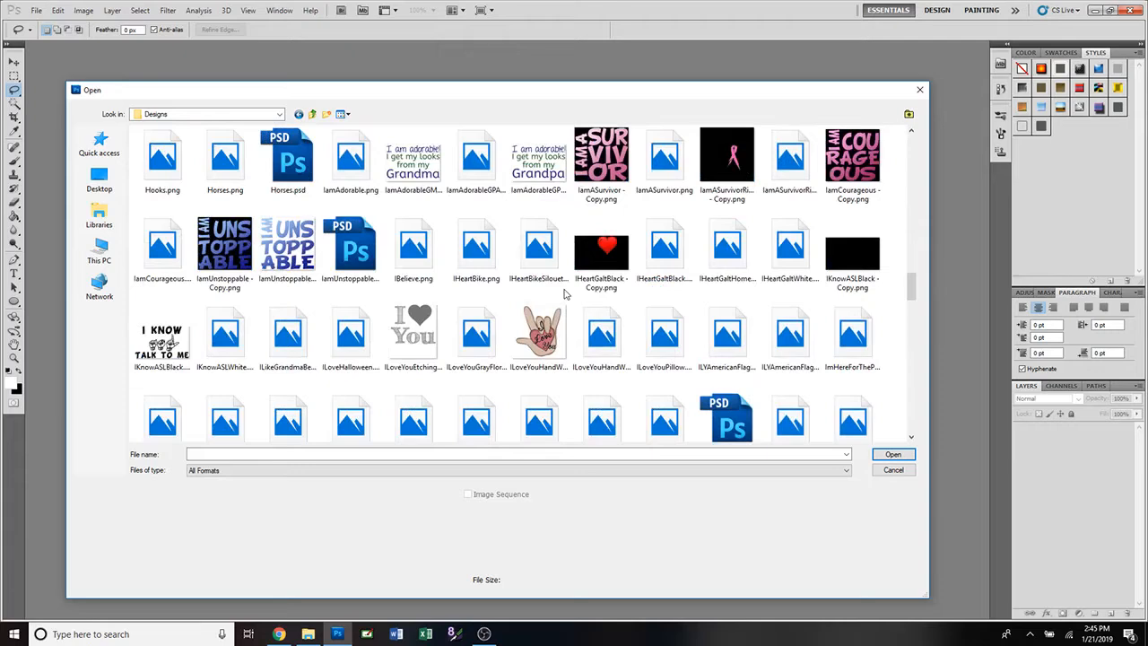
scroll(565, 294, up, 1)
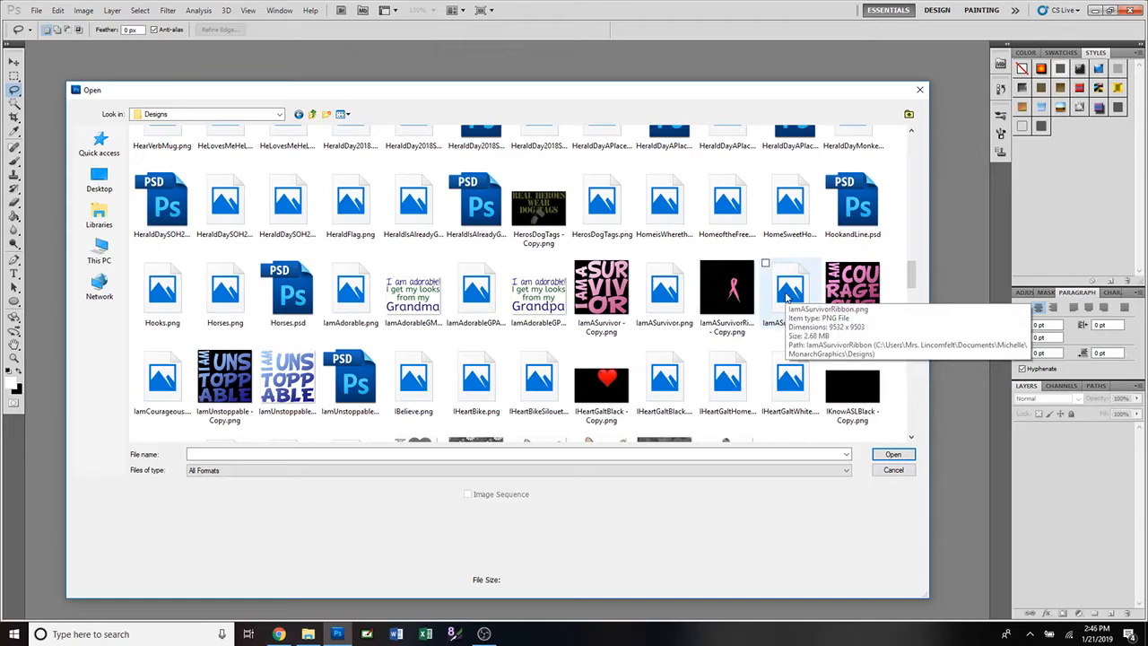
click(350, 381)
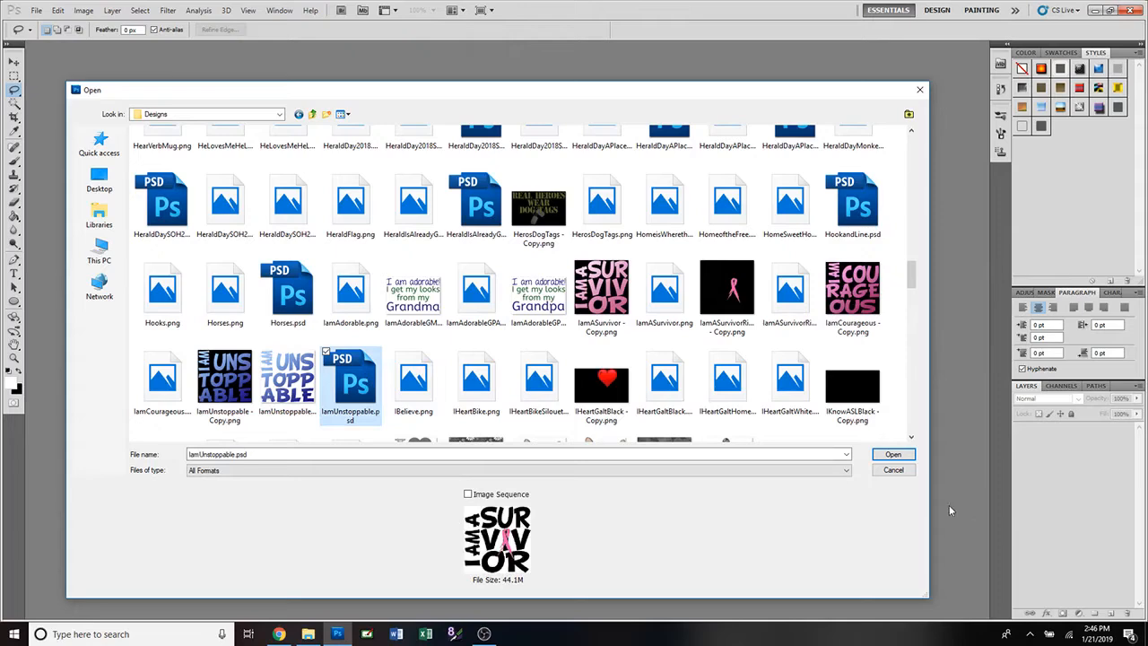
click(892, 455)
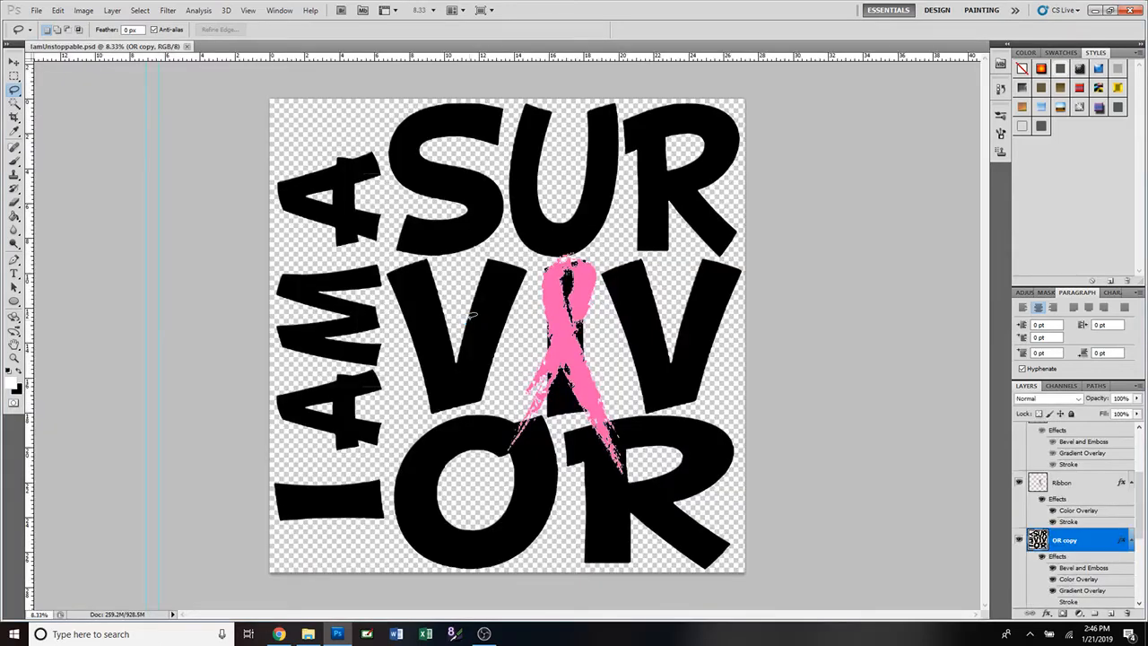
click(14, 62)
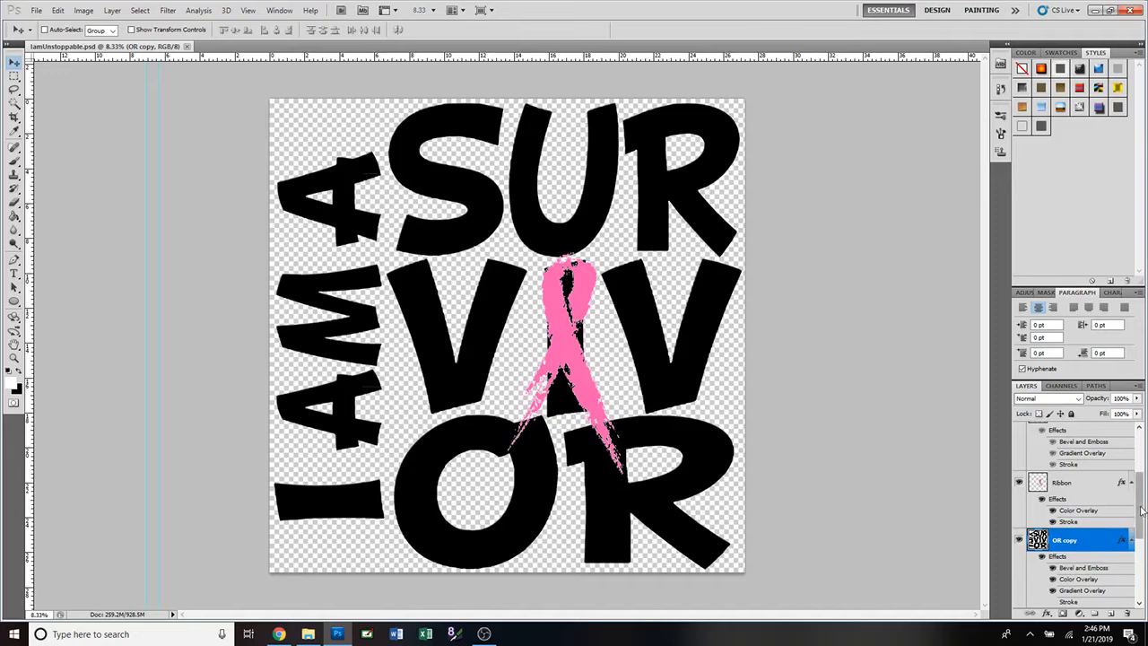
drag(1138, 514, 1141, 464)
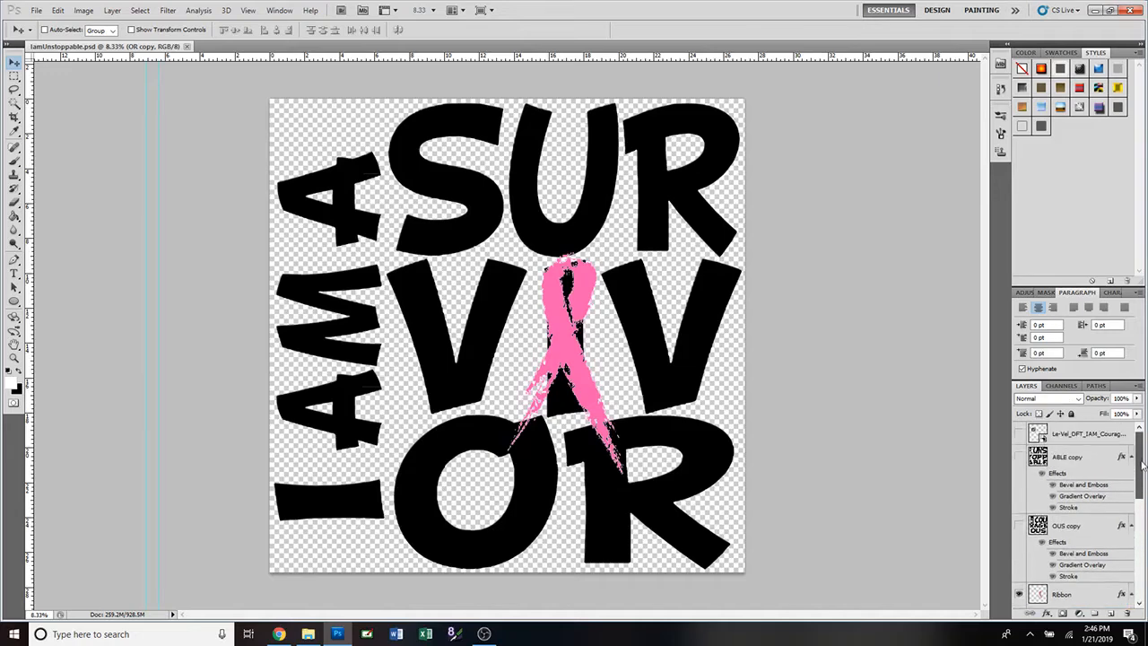
click(1019, 457)
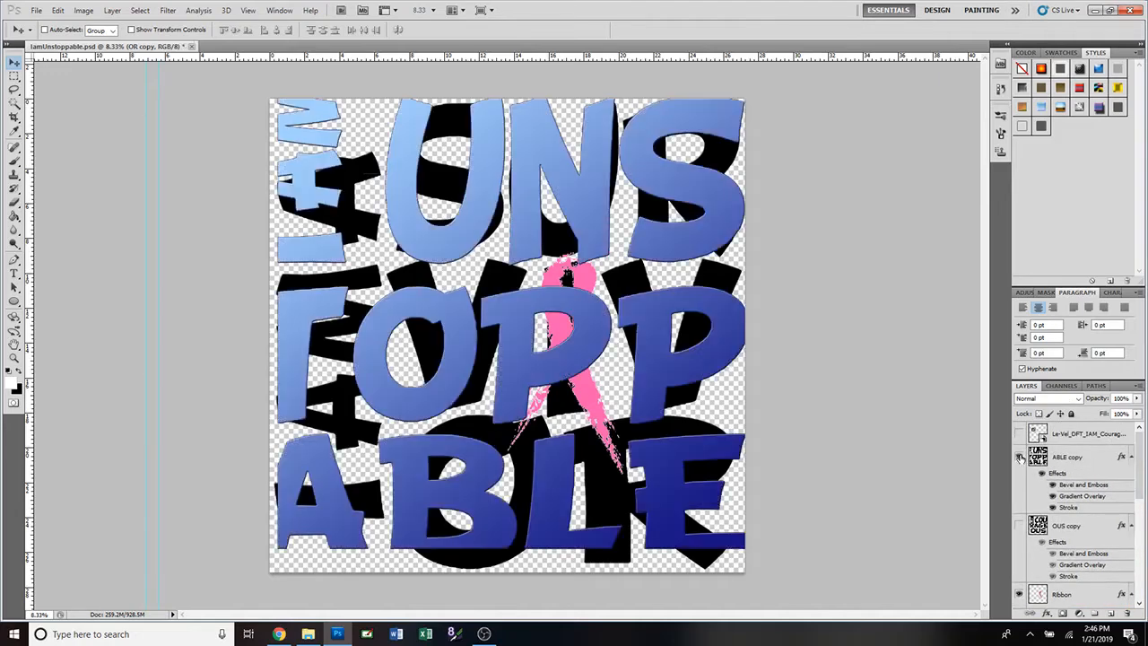
click(1019, 458)
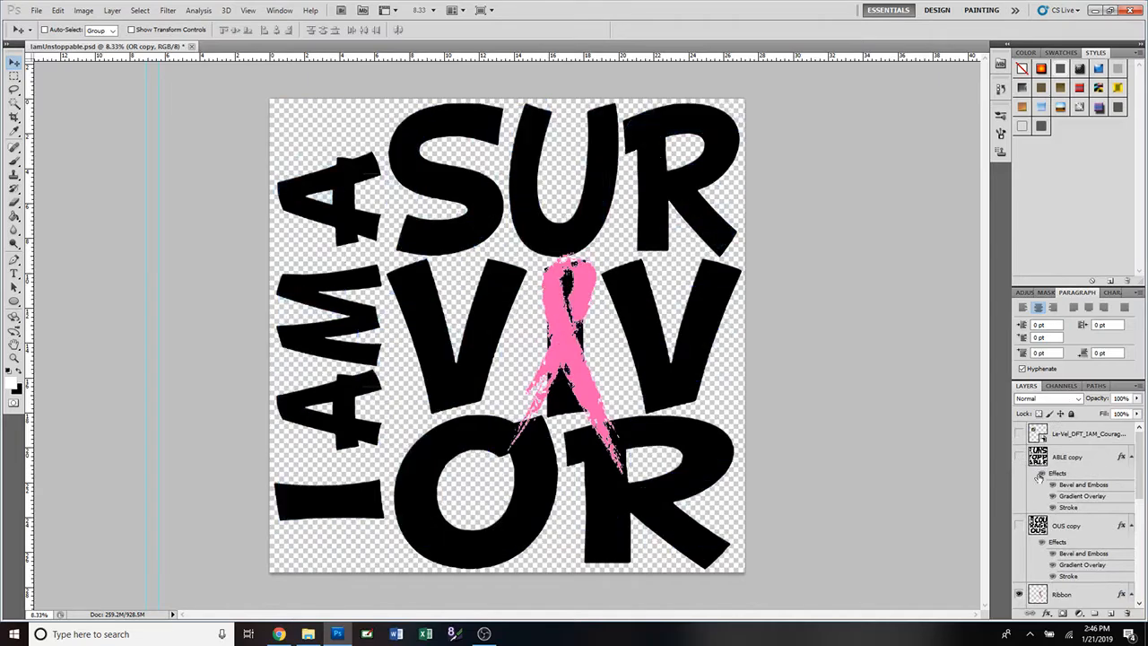
click(1018, 527)
click(1018, 527)
click(1018, 527)
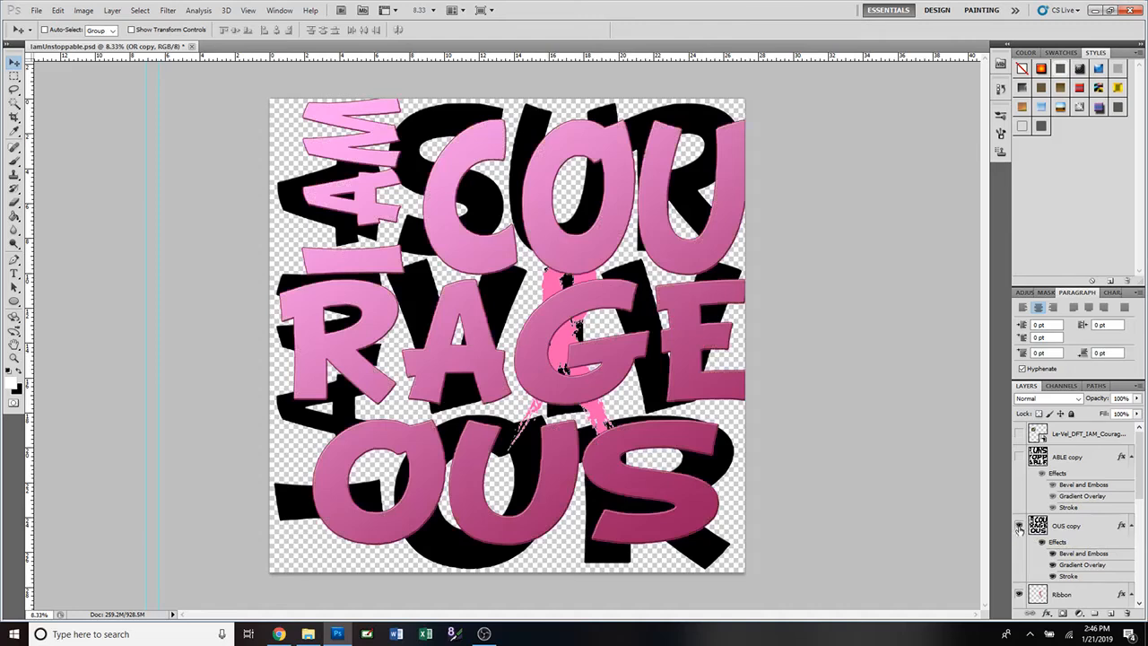
click(1018, 527)
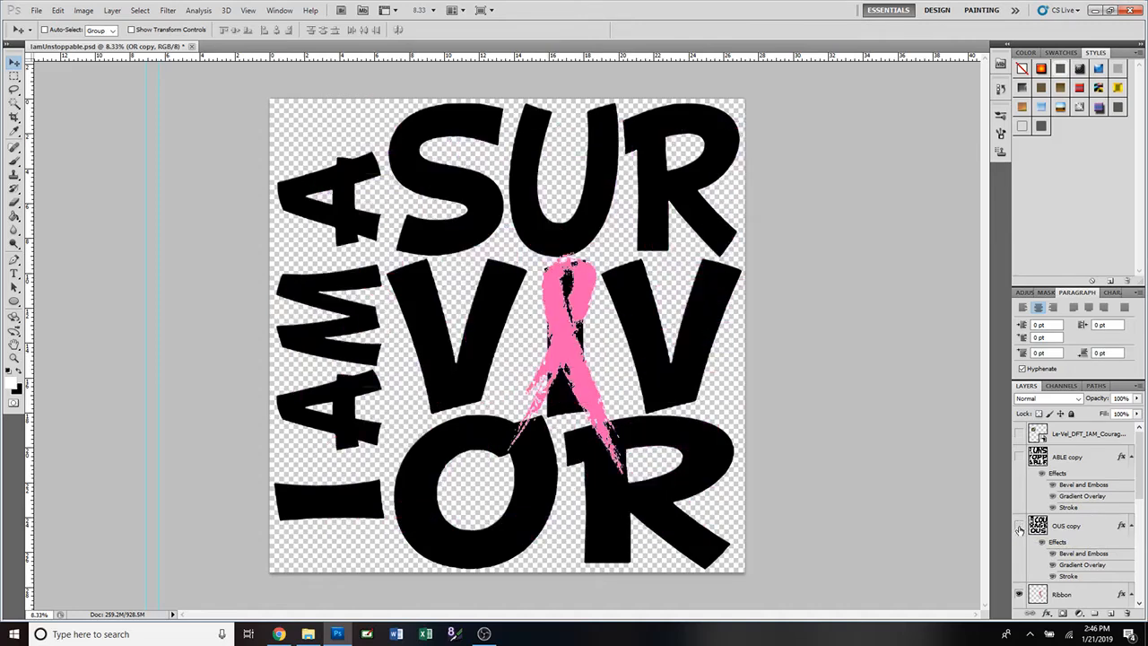
click(1019, 595)
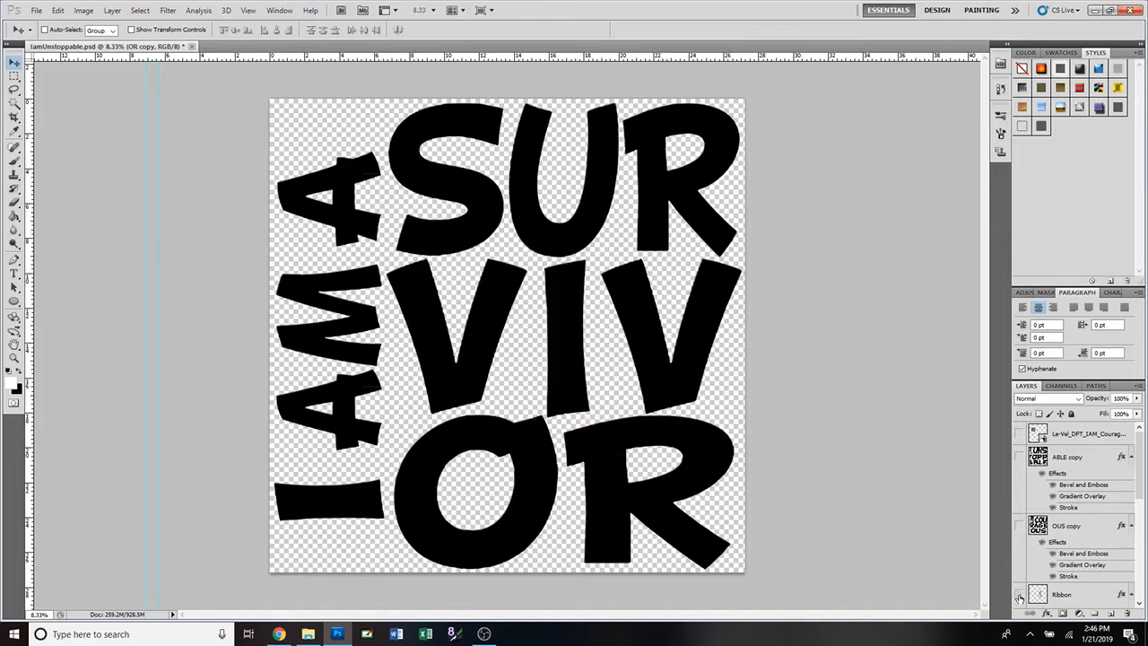
click(1018, 595)
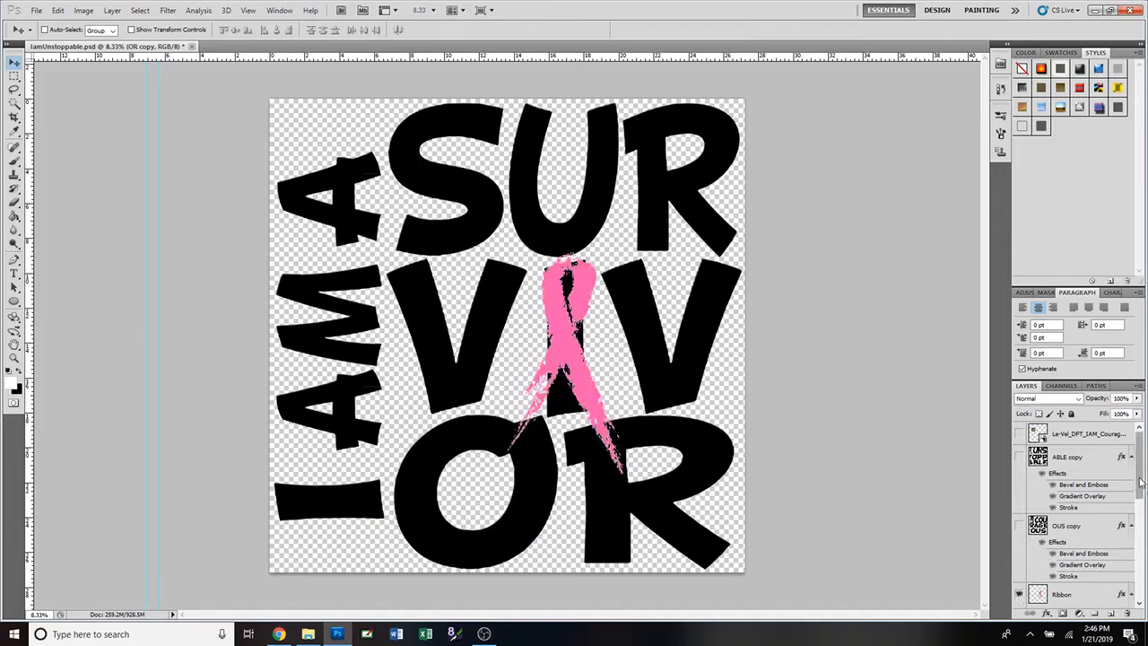
mouse_move(1140, 482)
mouse_down()
mouse_move(1139, 528)
mouse_move(1140, 477)
mouse_up()
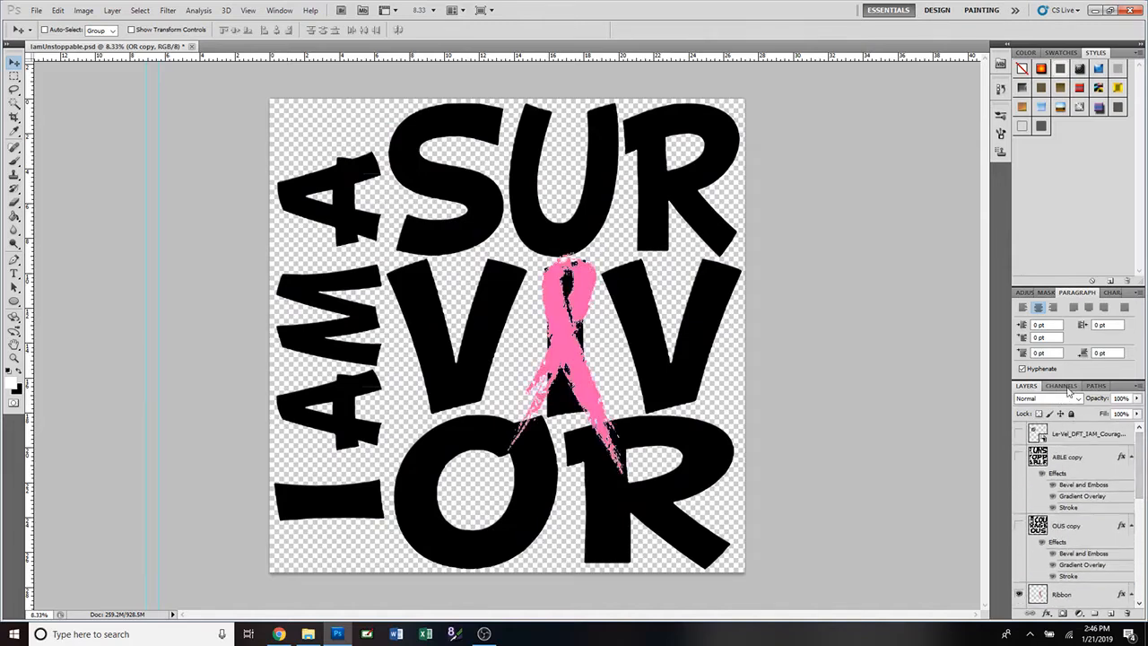
click(1066, 386)
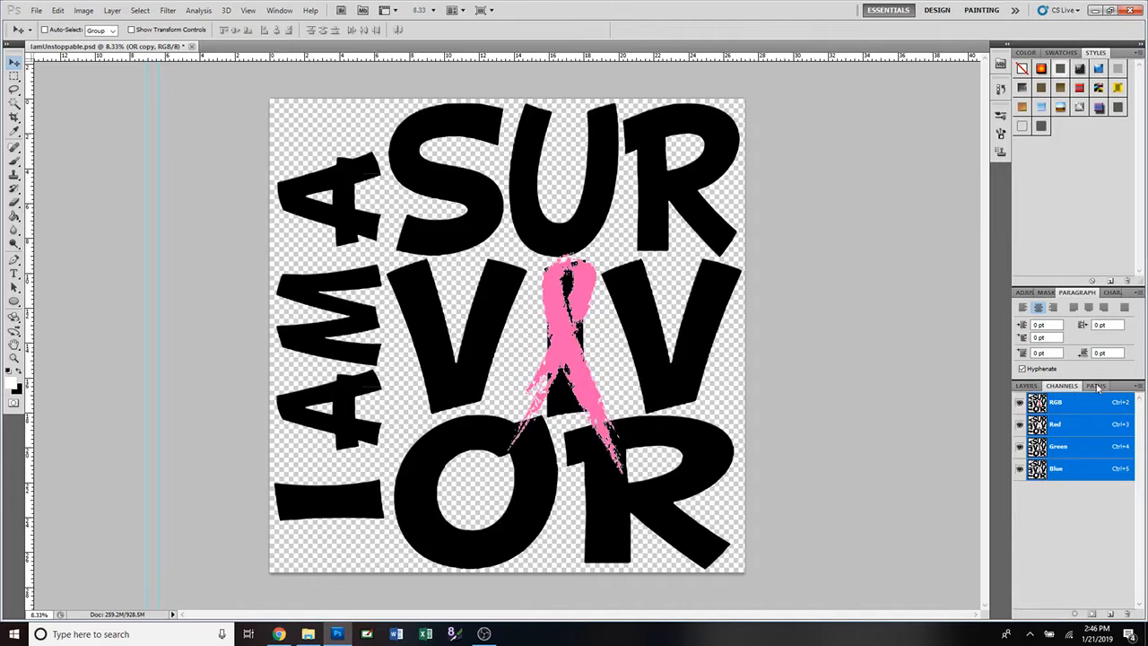
click(1093, 386)
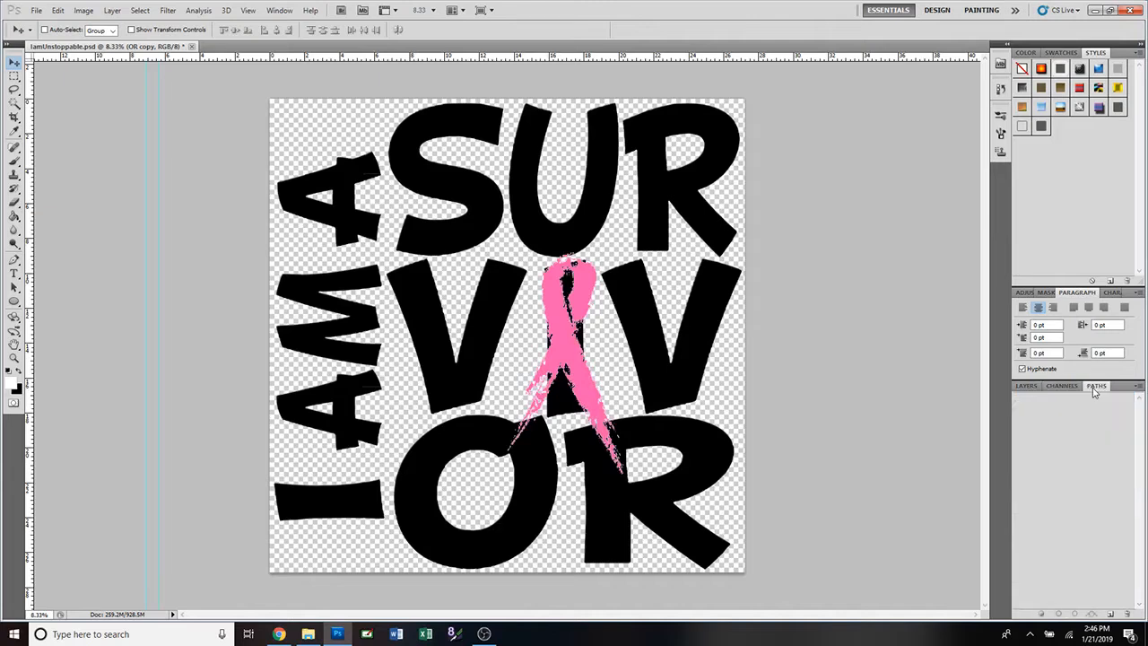
click(1025, 386)
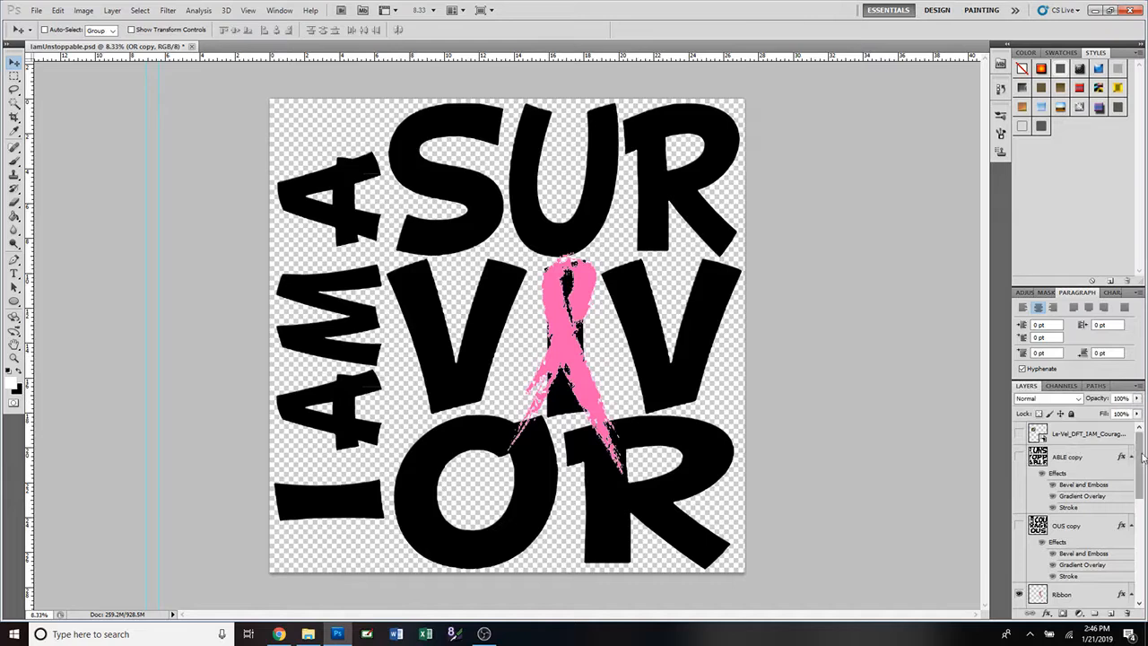
mouse_move(1142, 457)
mouse_down()
mouse_move(1142, 563)
mouse_move(1142, 453)
mouse_up()
Start a new document, keeping the RedBubble preset (30 × 30 in, 350 ppi, transparent).
click(38, 11)
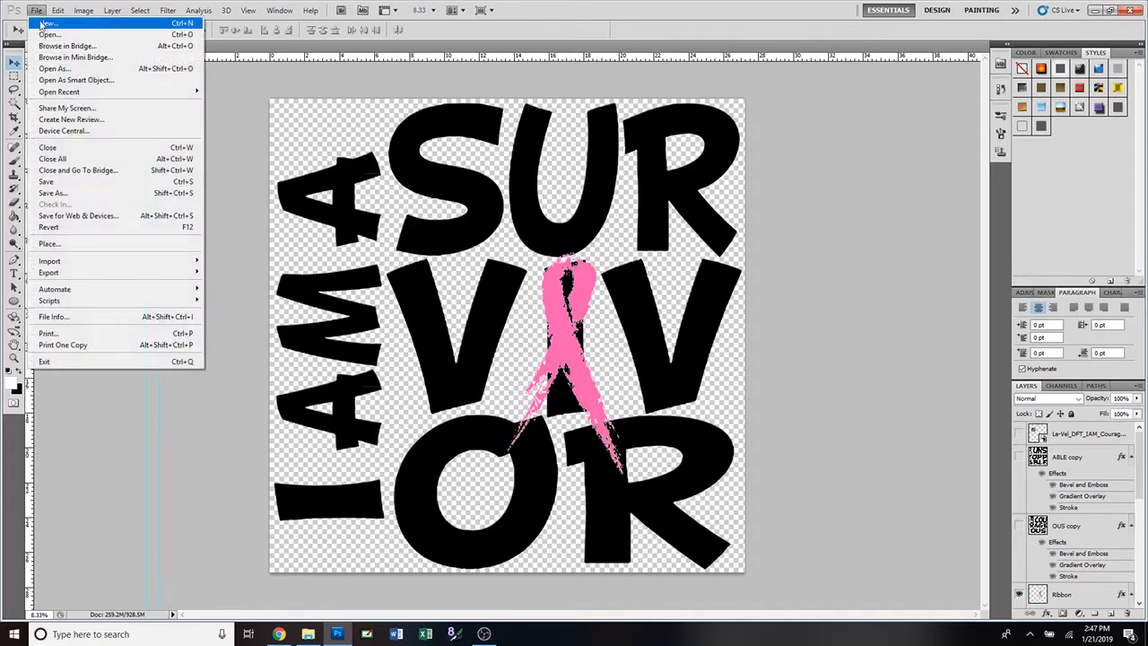
click(50, 26)
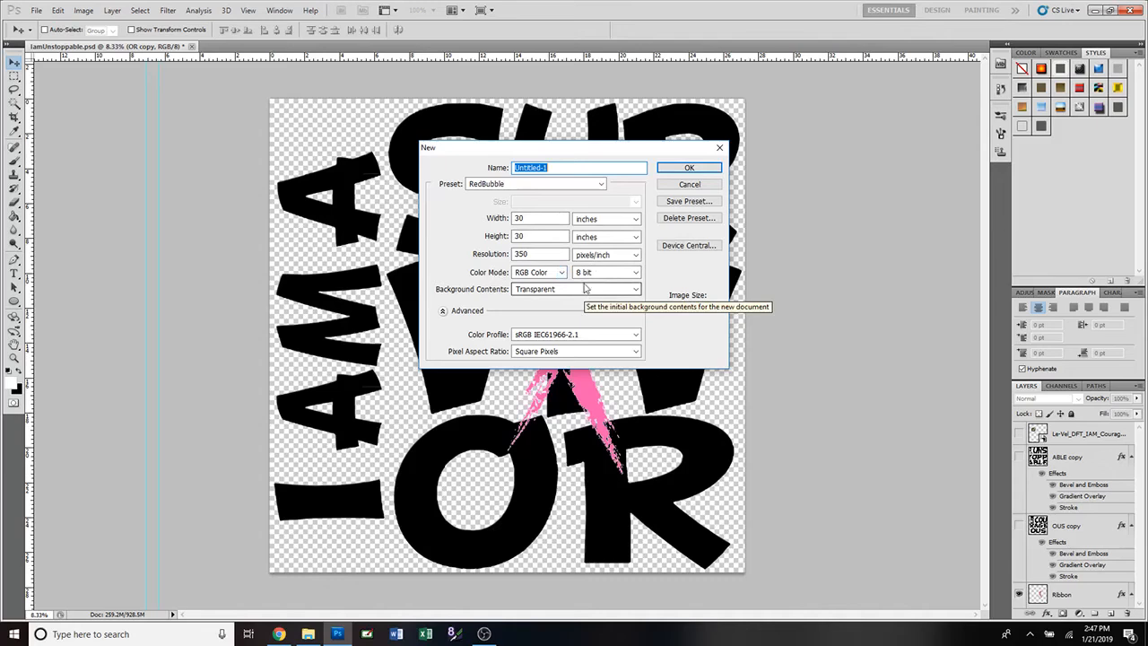
click(602, 185)
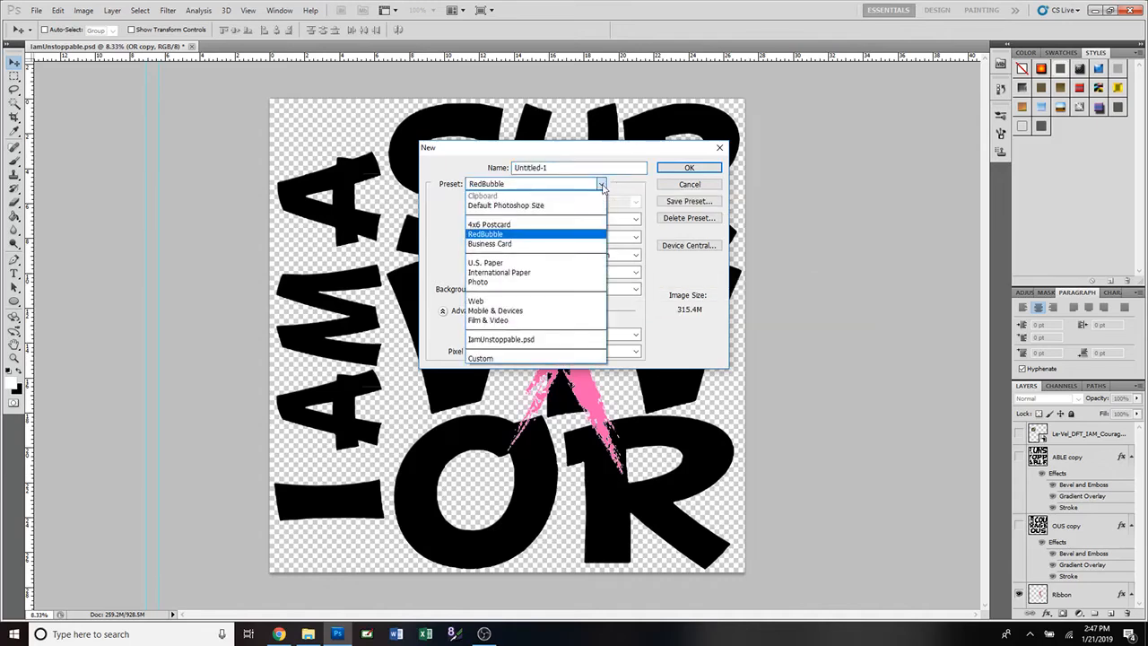
click(580, 238)
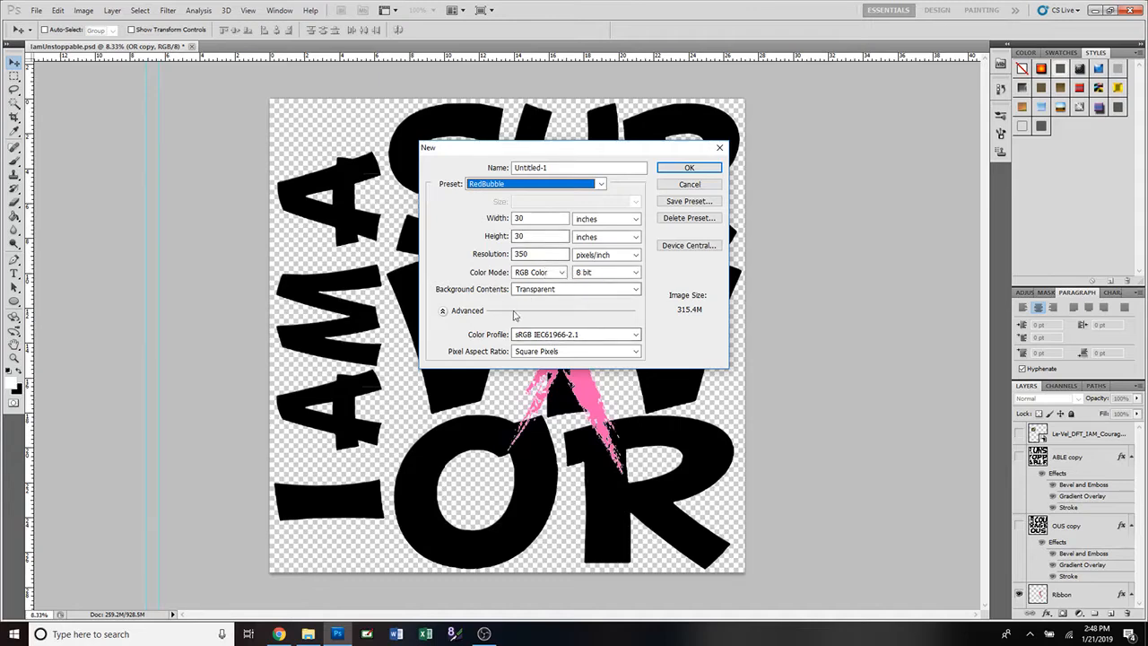
Name the new document 'Print Tech', leaving the RedBubble preset unchanged.
key(shift+Tab)
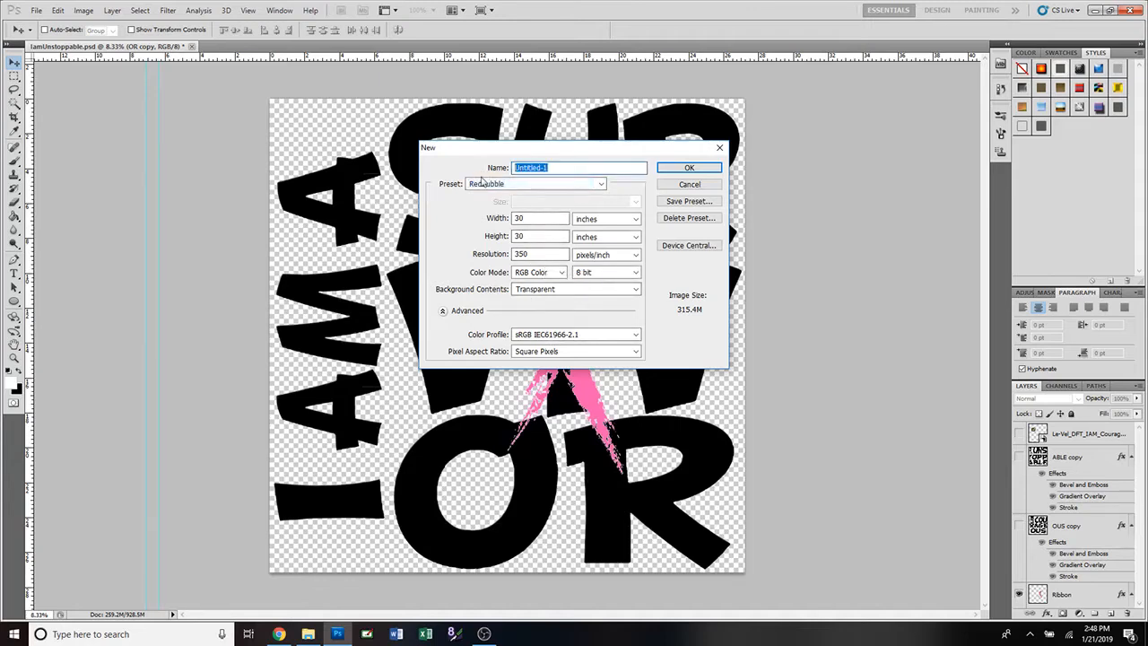
text(Print Tech)
click(600, 184)
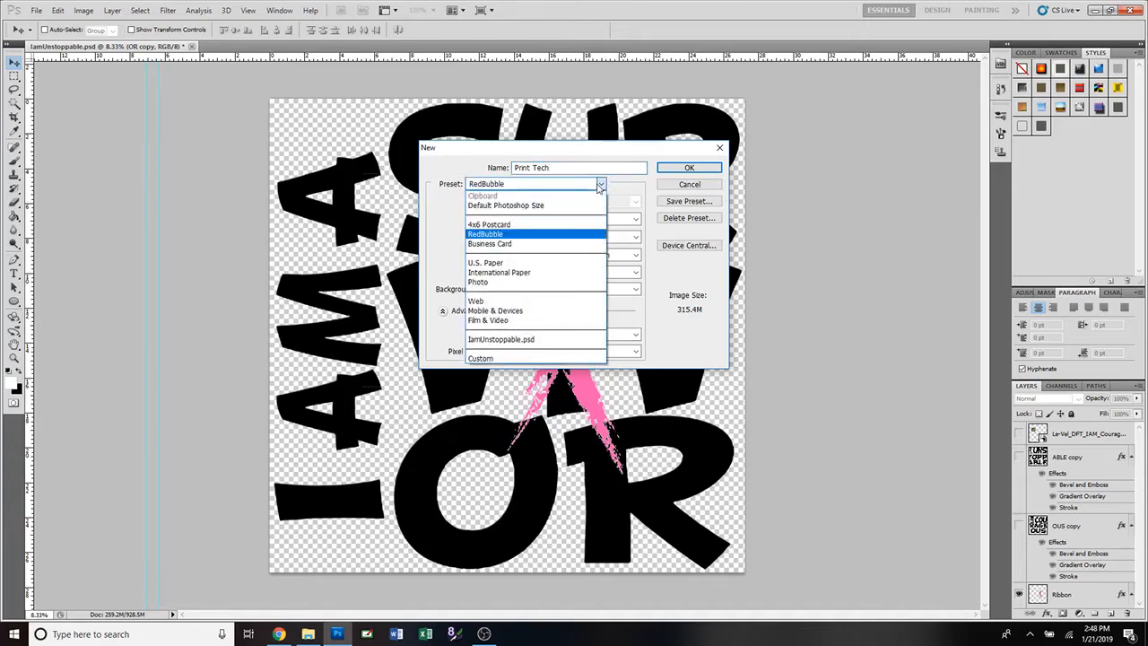
click(583, 198)
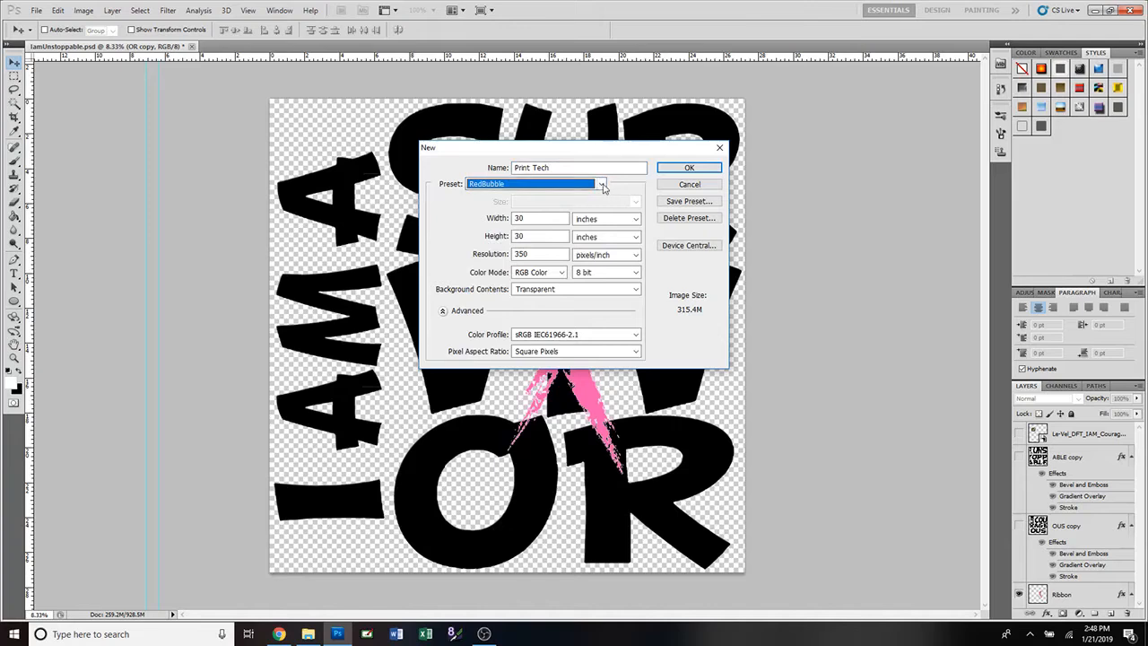
click(603, 188)
click(592, 198)
Set the document size to 2800 × 3200 pixels at 300 pixels/inch.
click(608, 219)
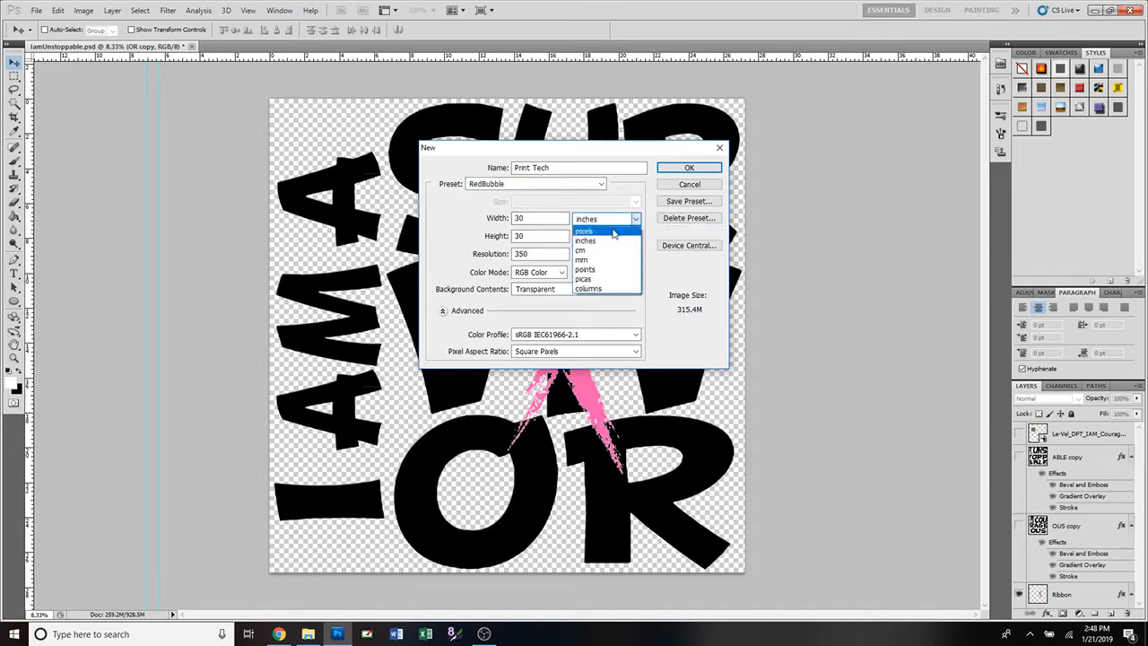
click(614, 233)
key(shift+Tab)
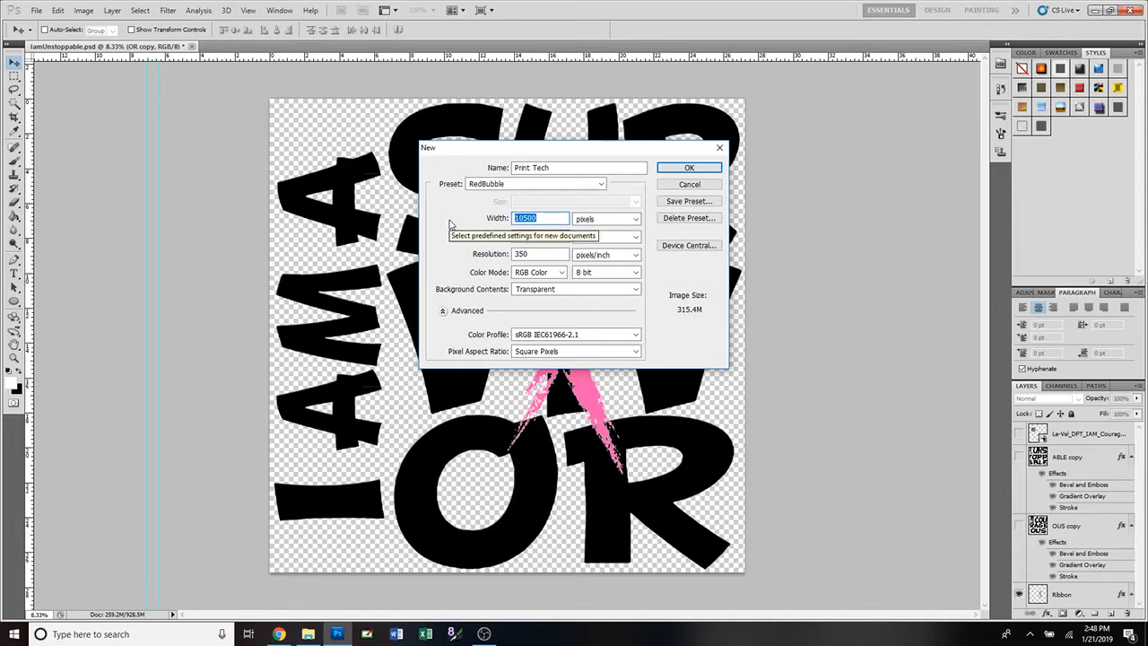
text(2800)
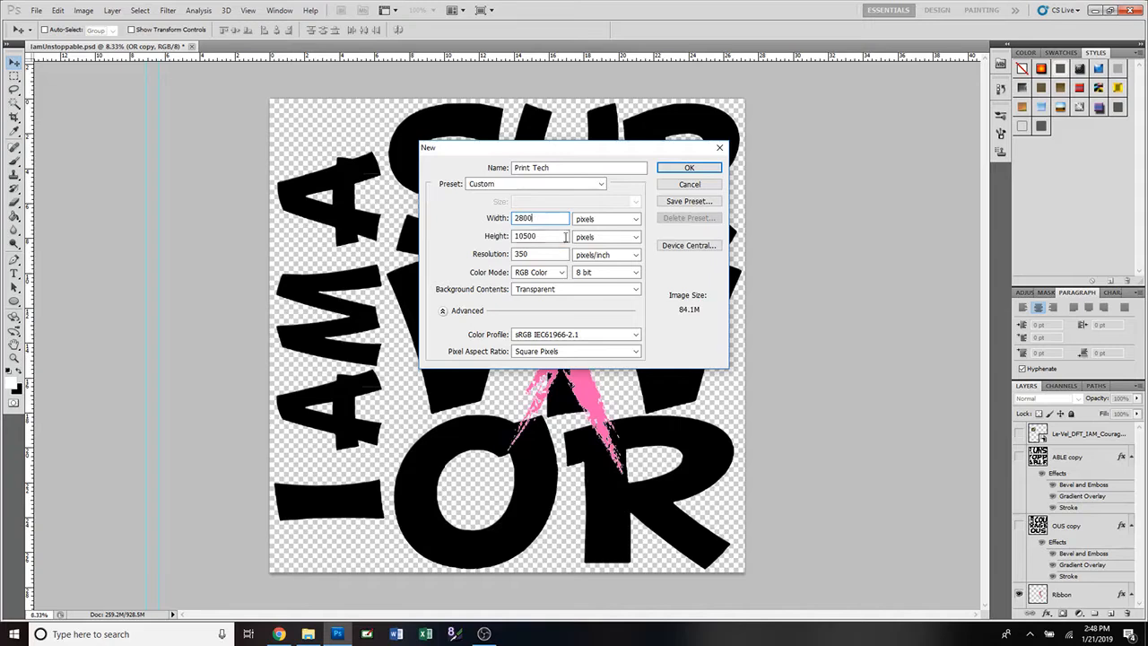
key(Tab)
text(3200)
key(Tab)
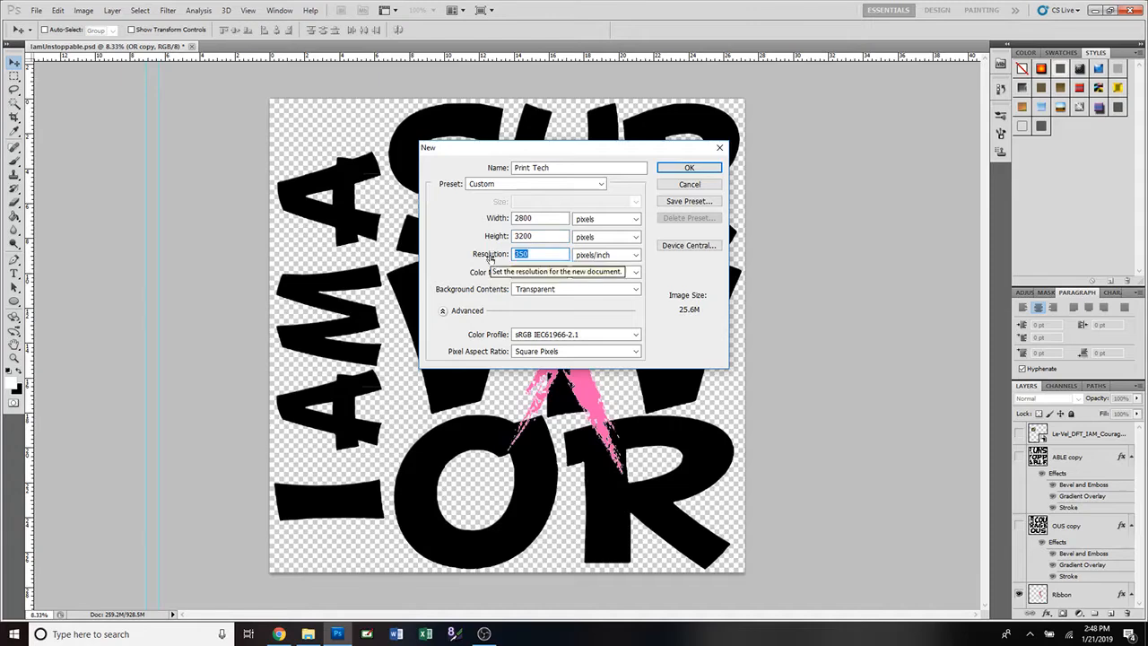
text(300)
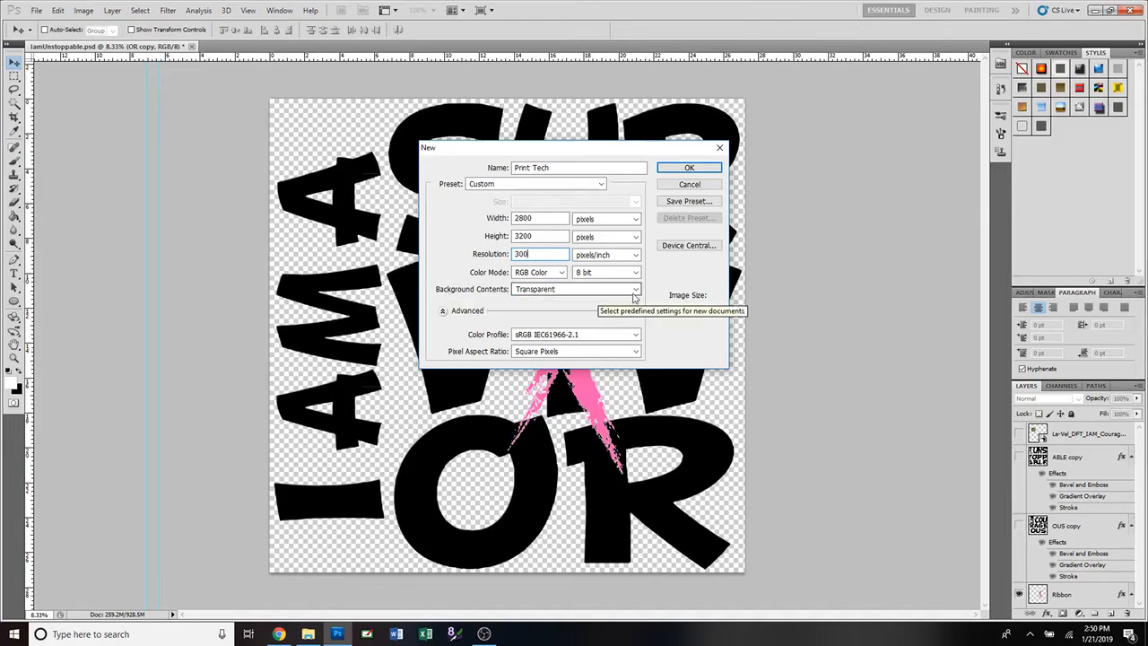
Keep a transparent background, save the settings as the 'Print Tech' preset, and create the document.
click(636, 291)
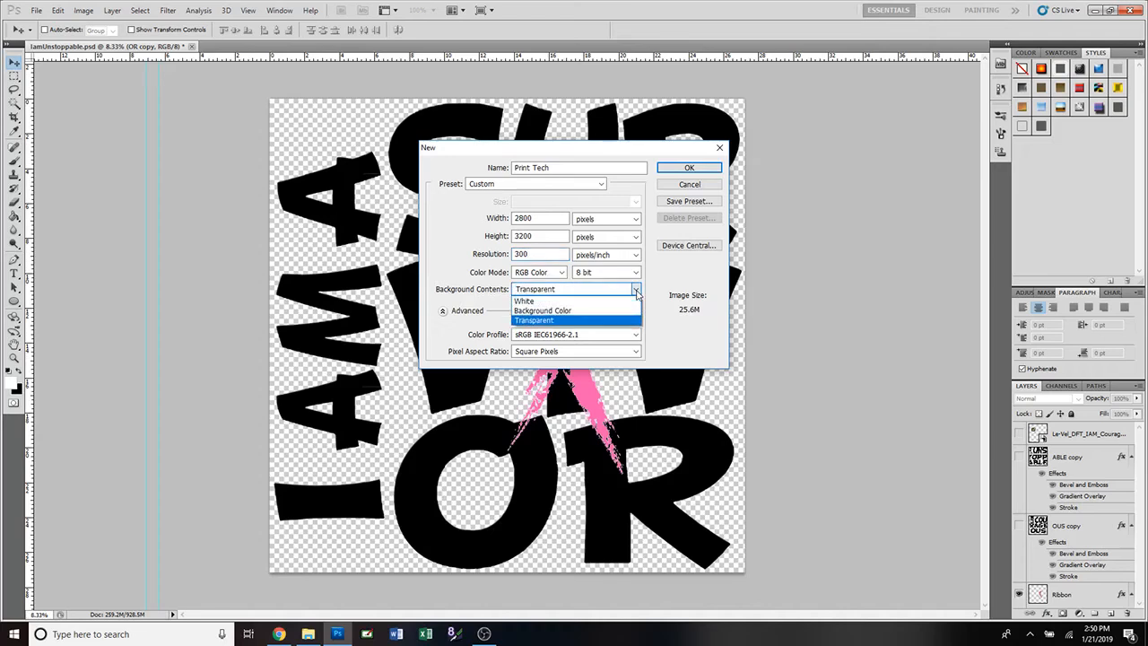
click(636, 293)
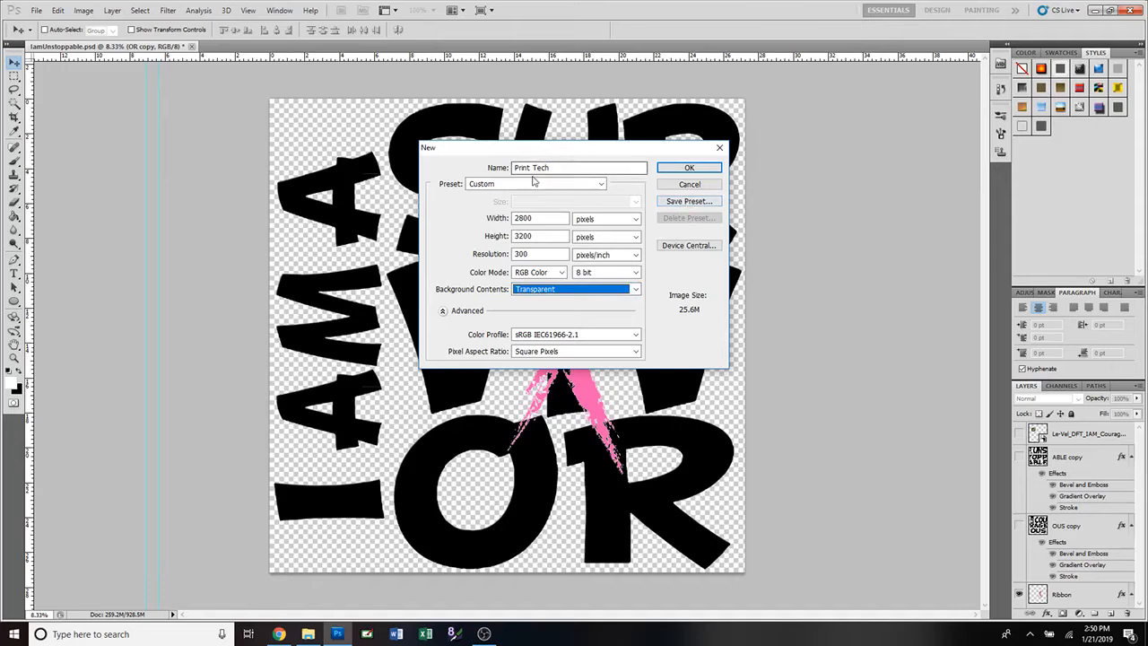
click(678, 203)
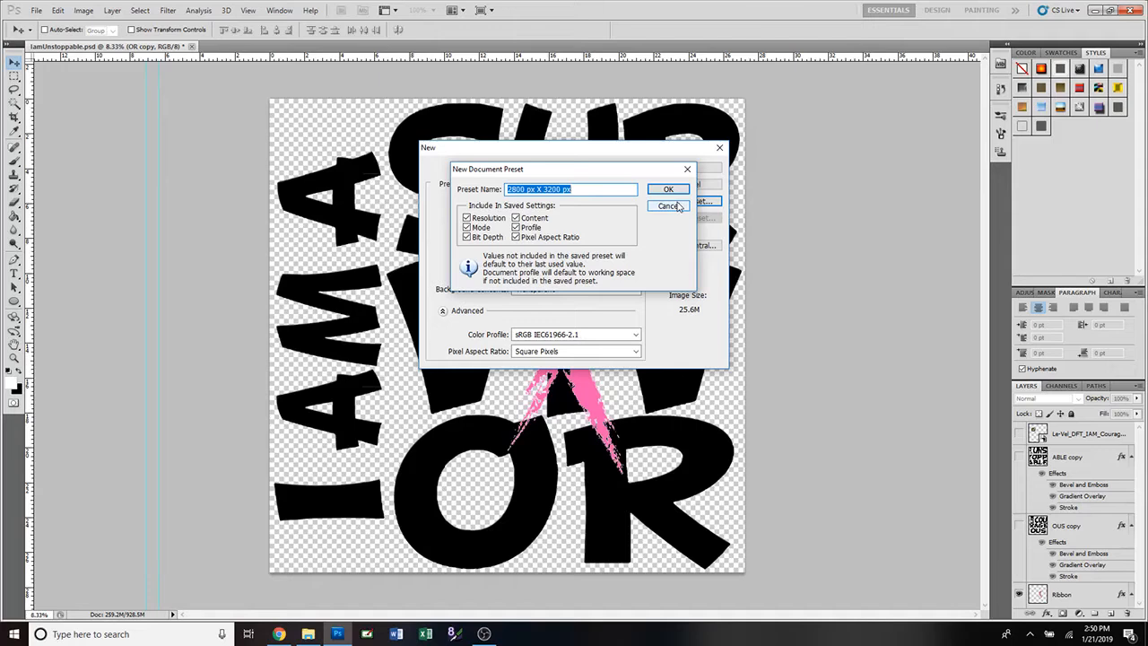
text(Print Tech)
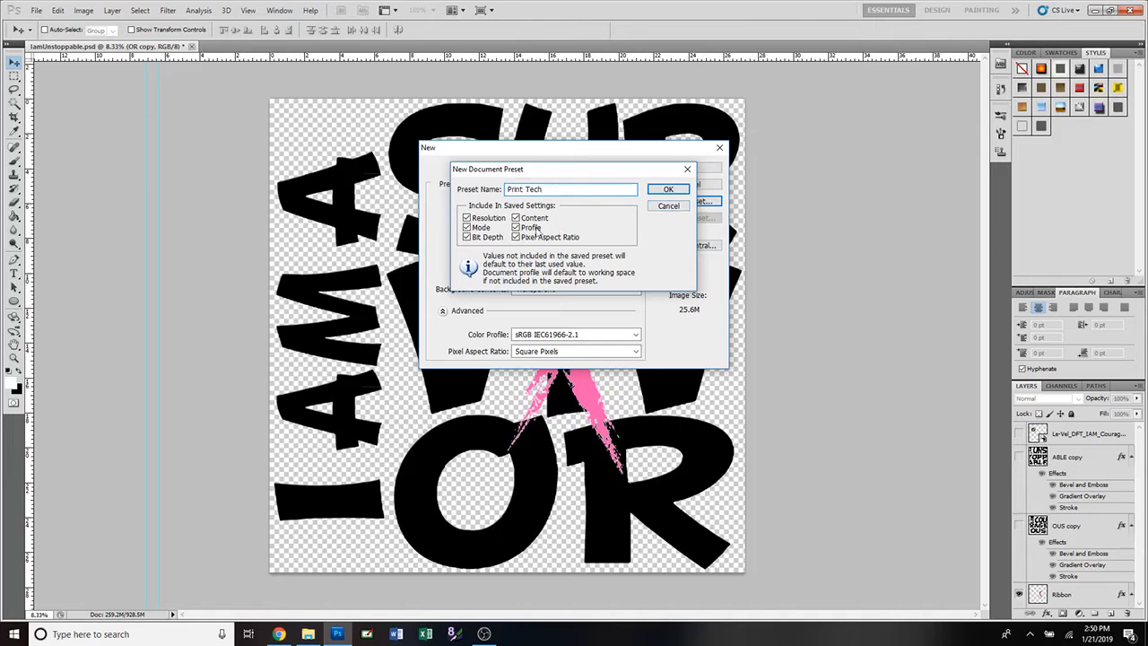
click(662, 190)
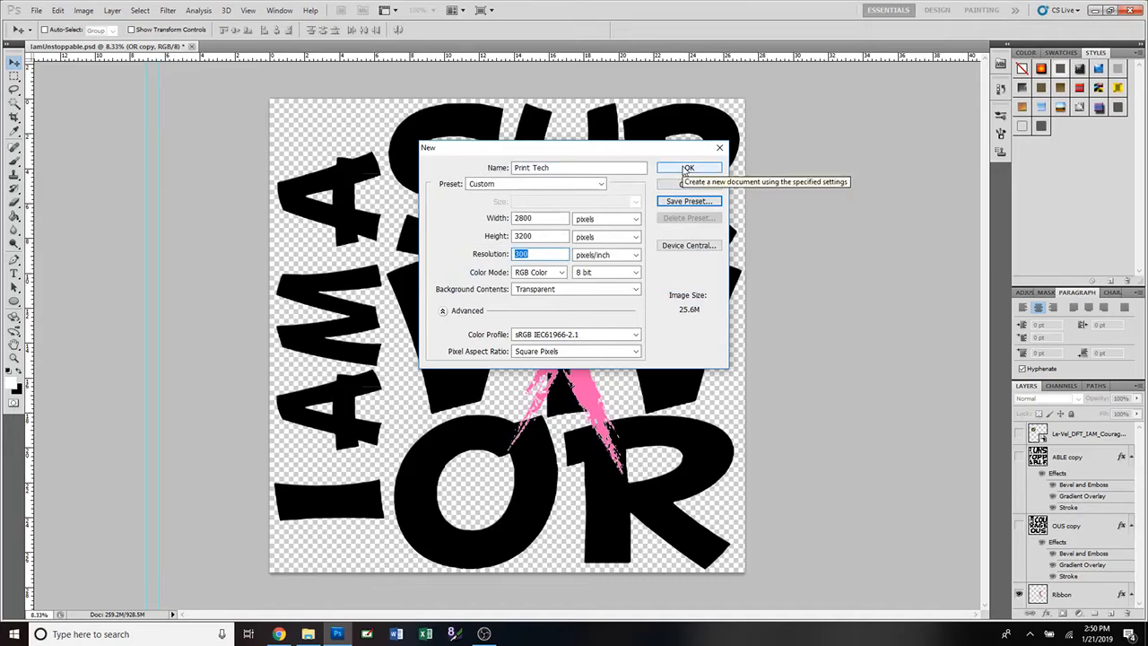
click(687, 168)
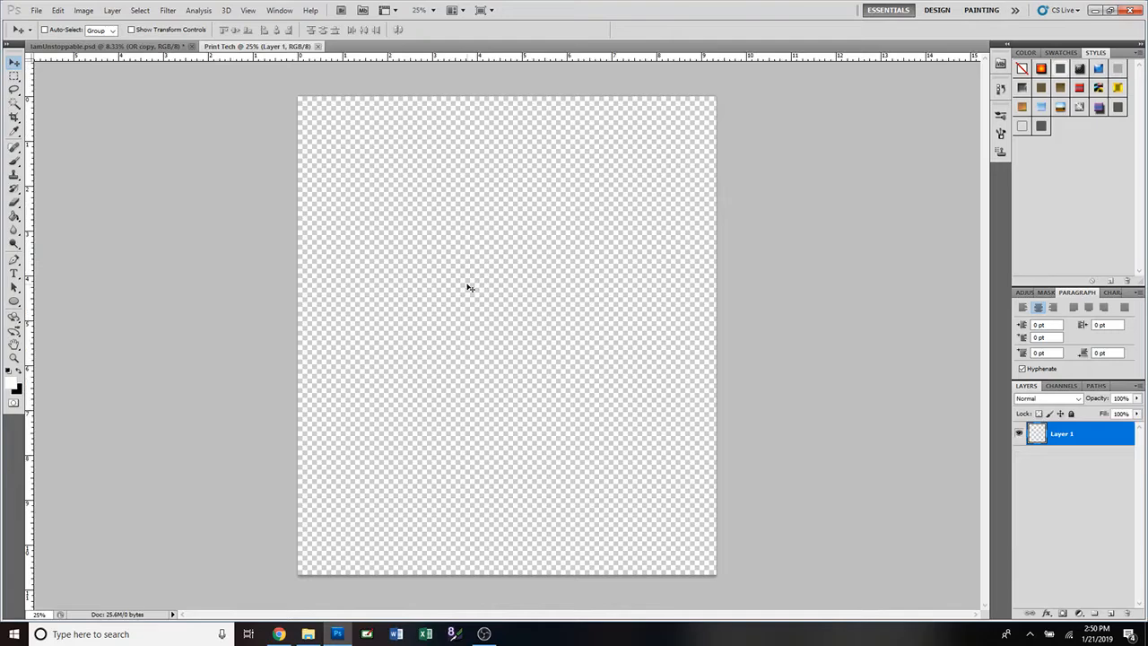
click(149, 47)
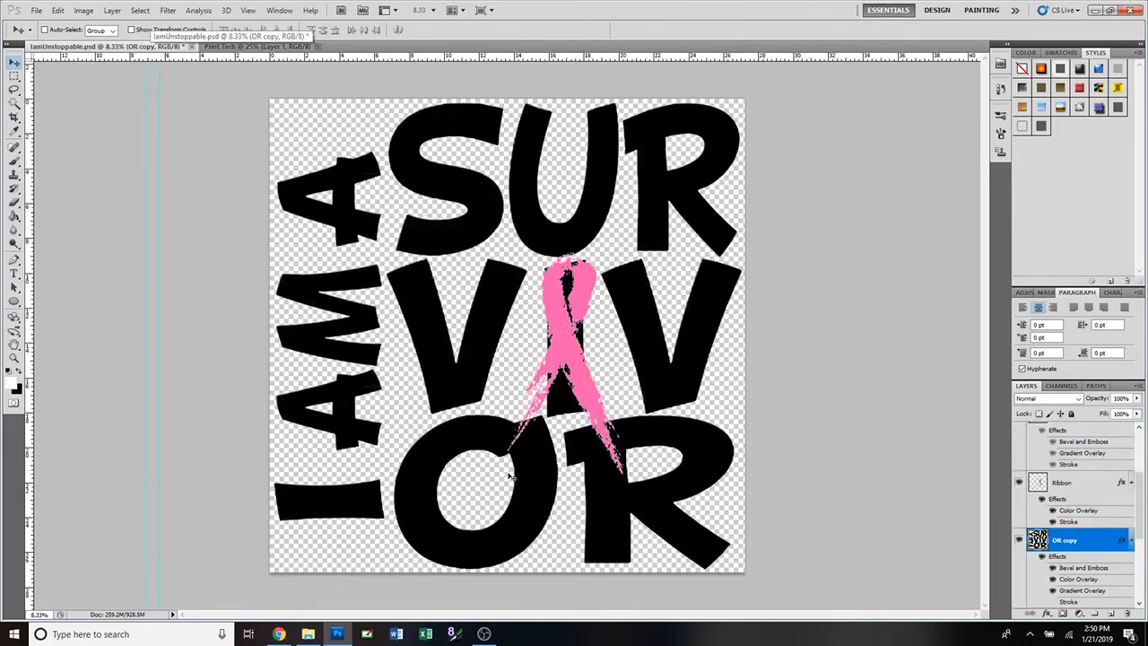
click(269, 47)
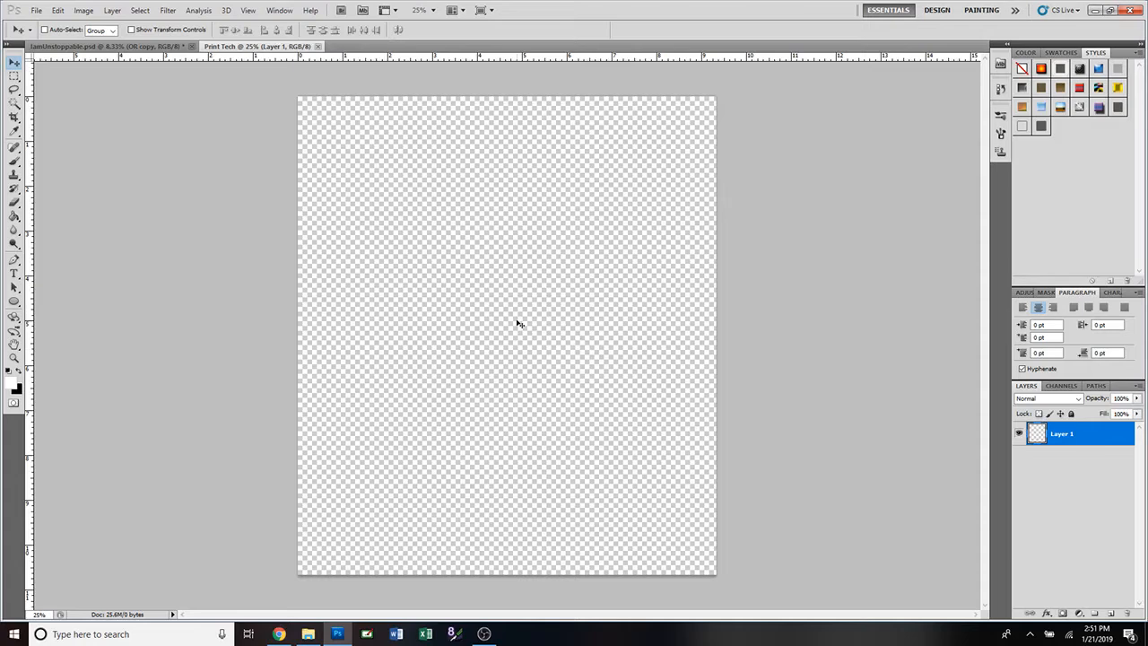
Type 'I AM A' with the Horizontal Type Tool near the canvas top left and commit it.
click(14, 274)
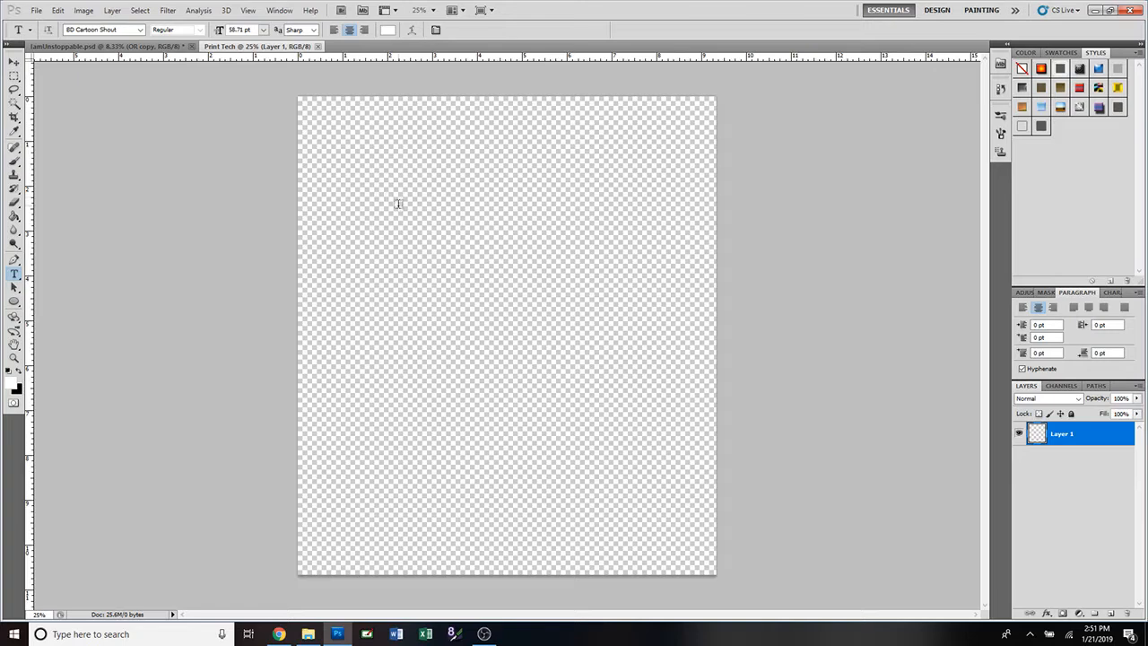
right_click(17, 278)
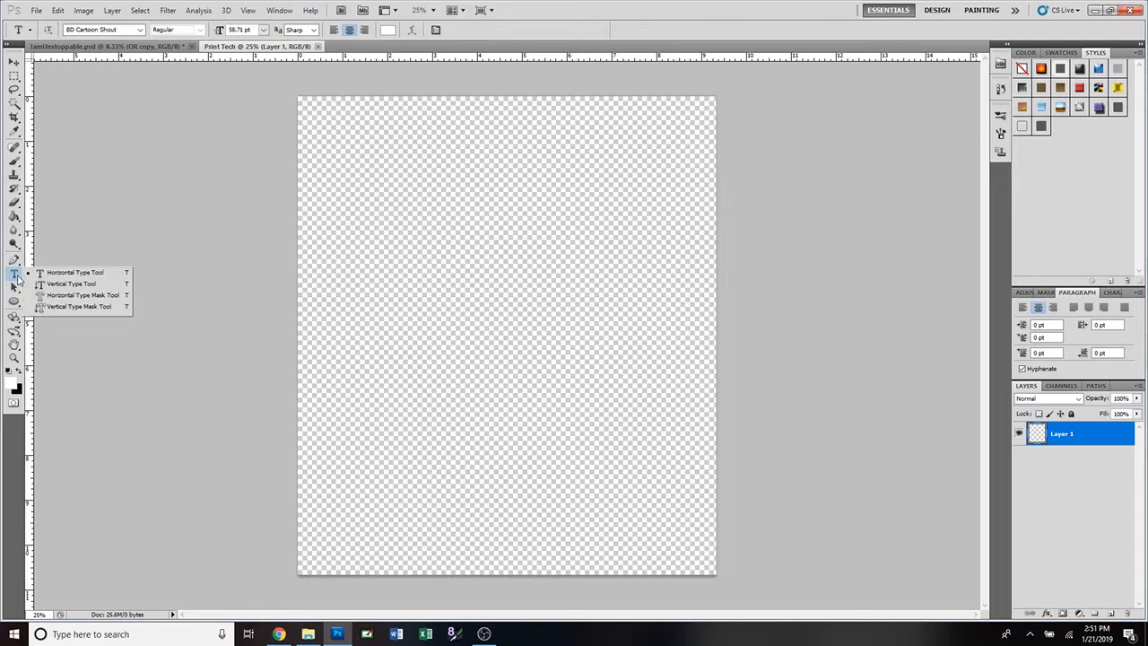
click(72, 274)
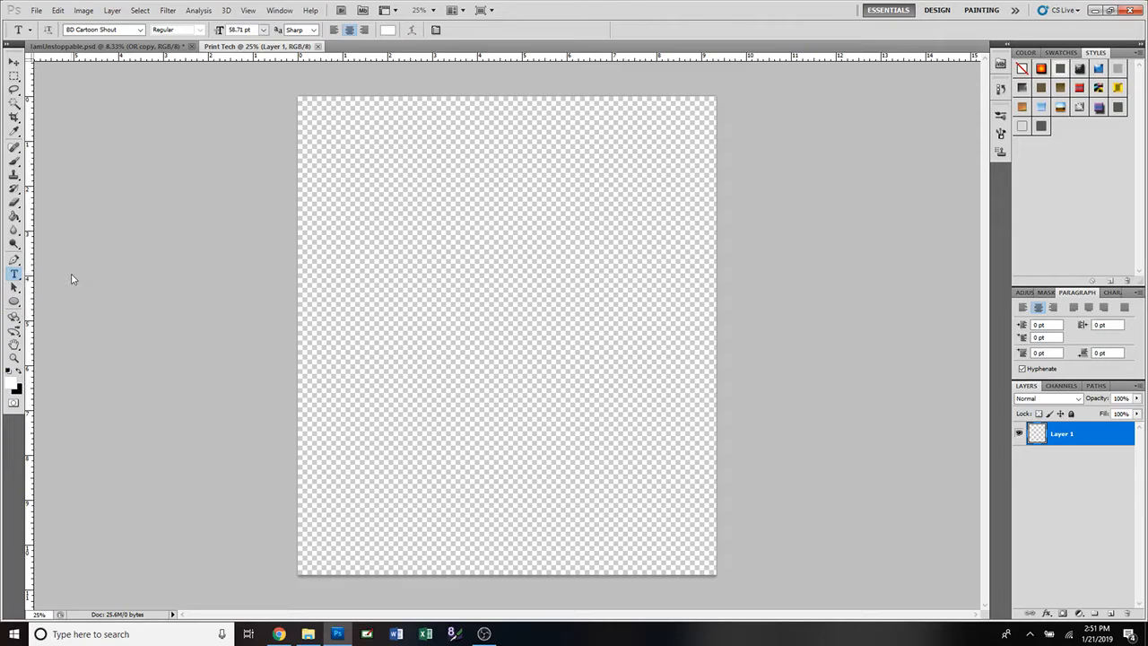
click(425, 196)
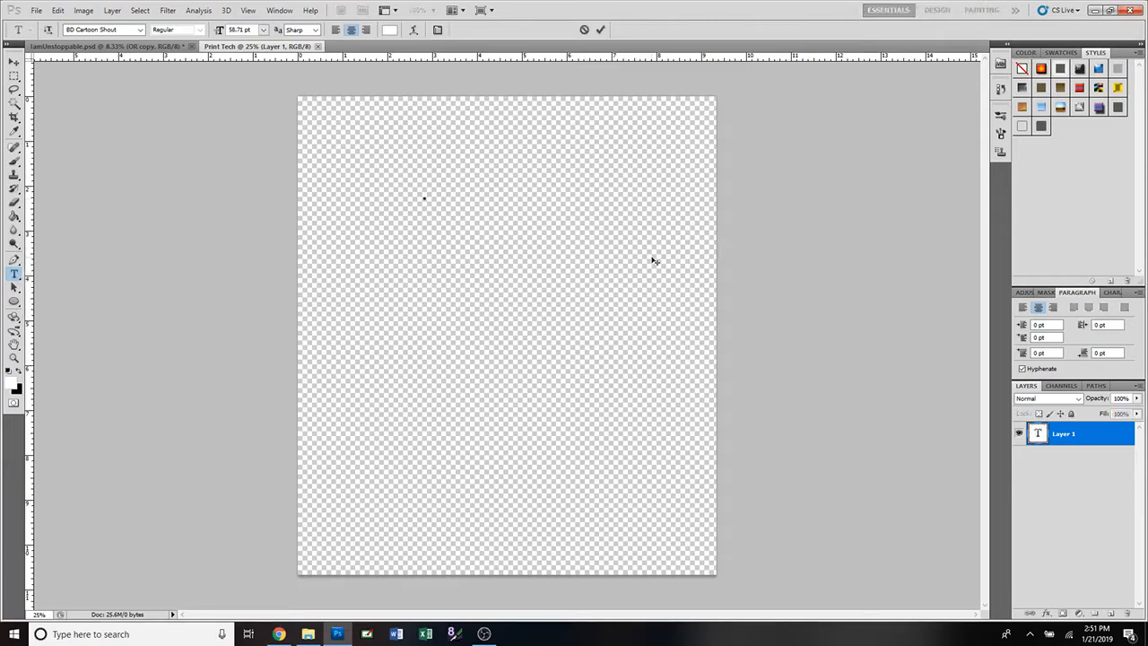
text(I AM A)
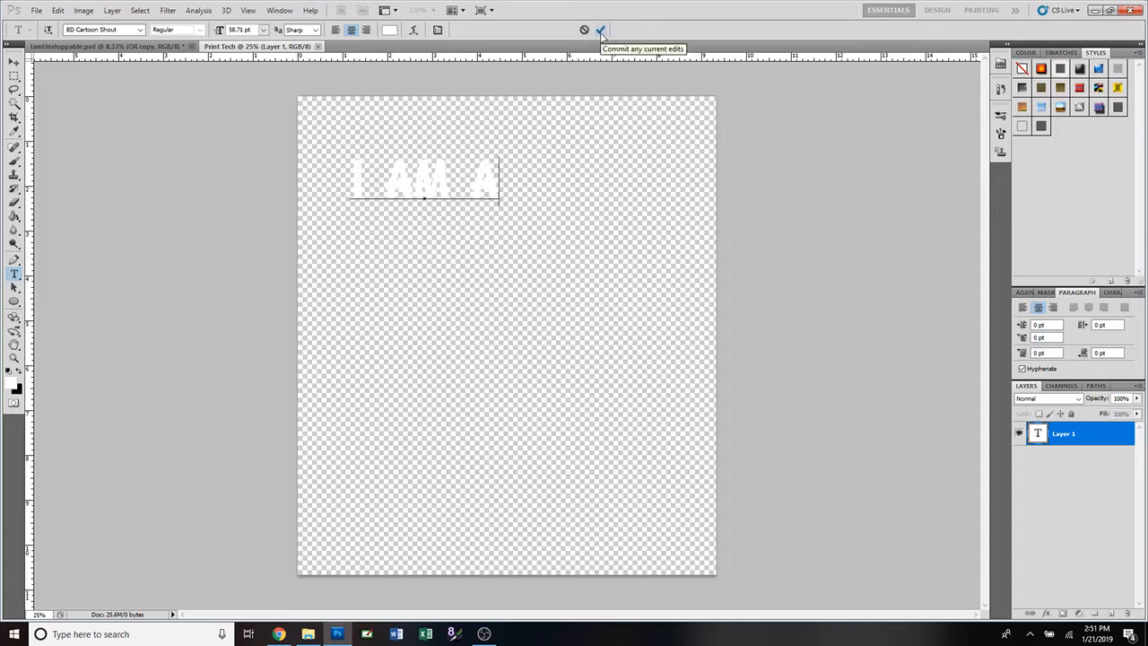
key(Return)
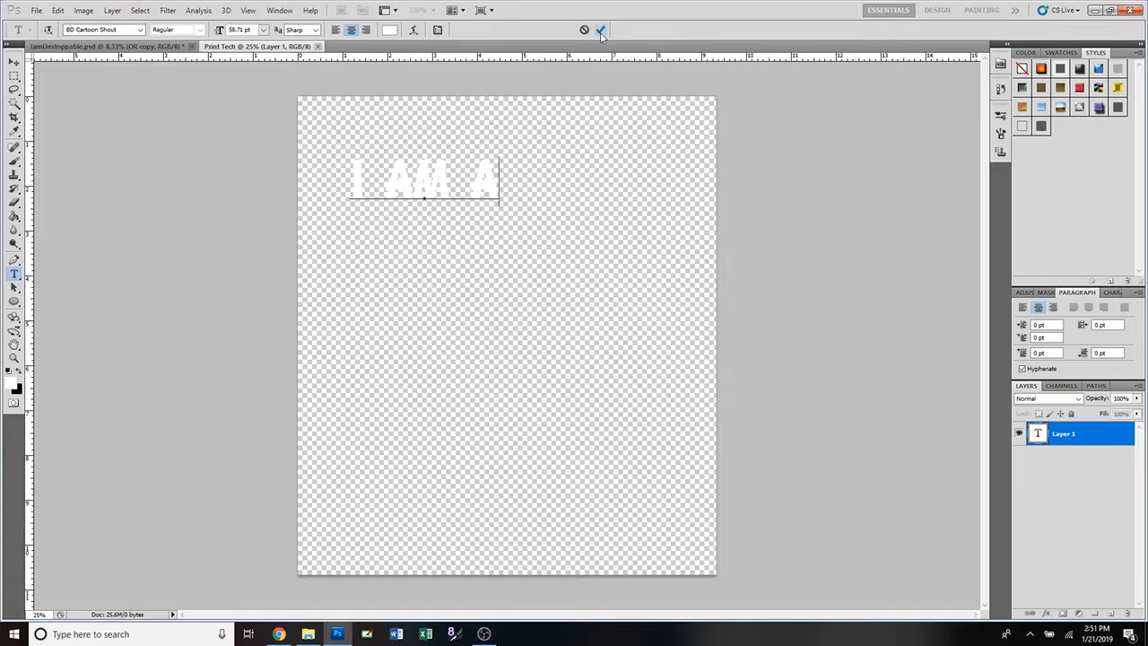
click(601, 29)
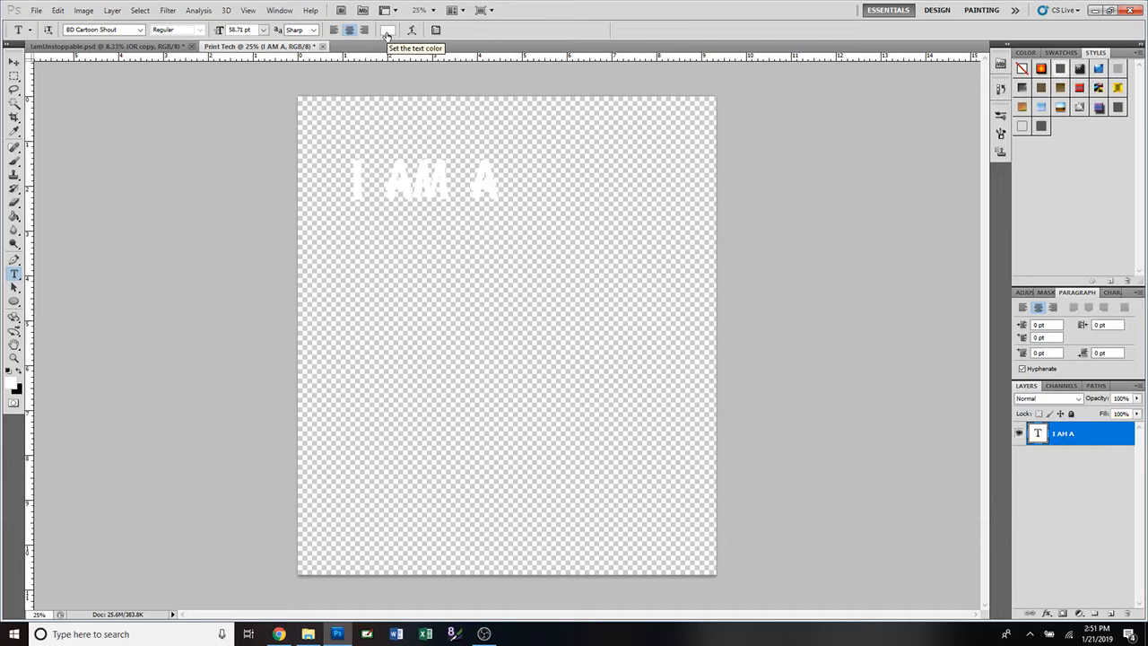
click(14, 63)
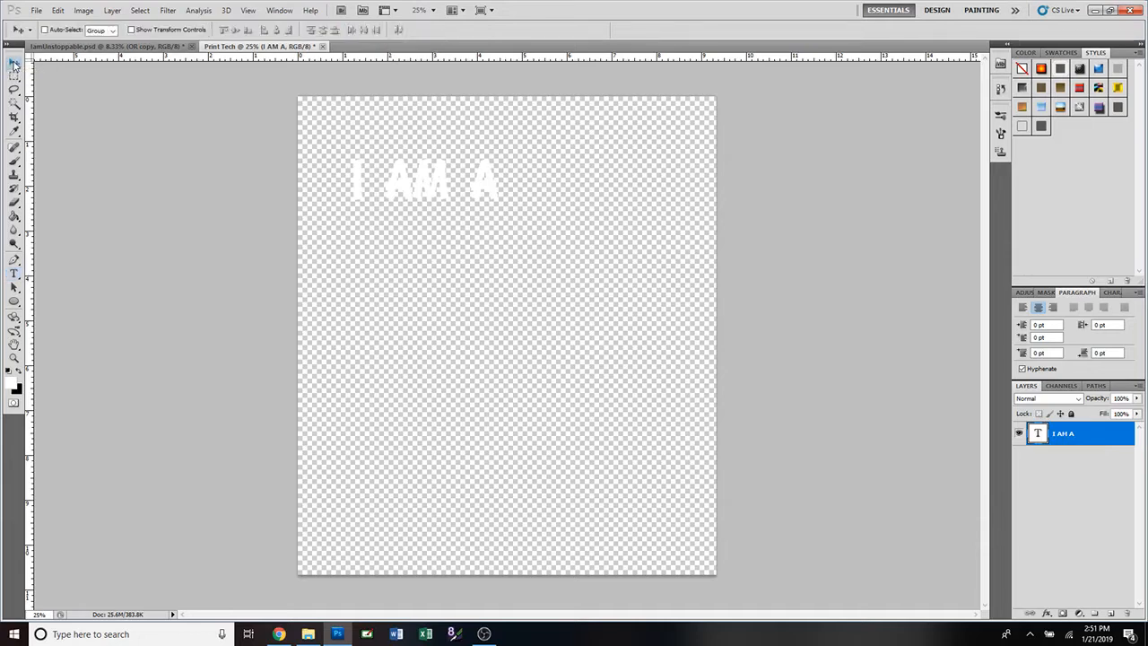
Change the 'I AM A' text colour to pure black (000000) in the Color Picker.
double_click(1037, 435)
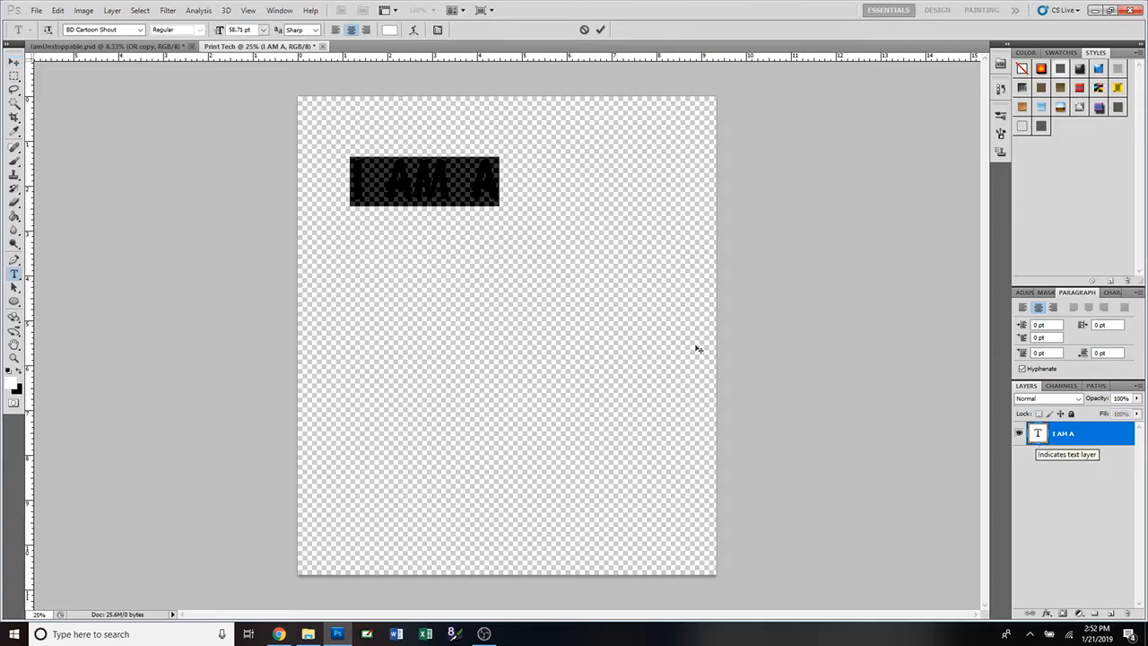
click(391, 33)
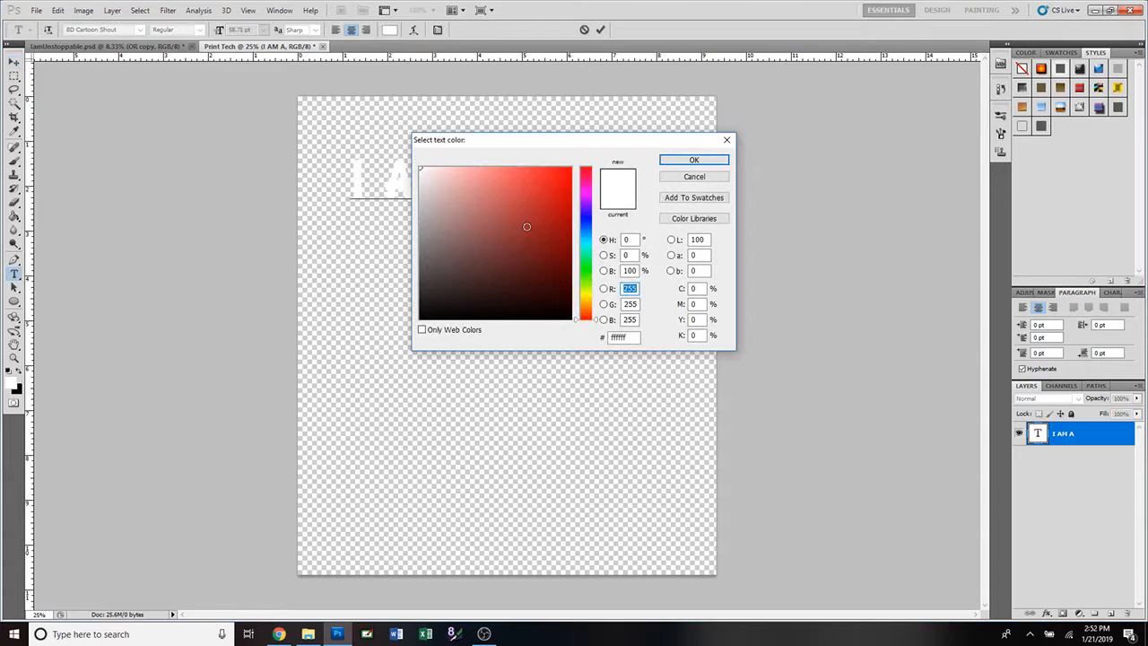
mouse_move(591, 181)
mouse_down()
mouse_move(590, 307)
mouse_move(592, 170)
mouse_up()
drag(499, 269, 373, 339)
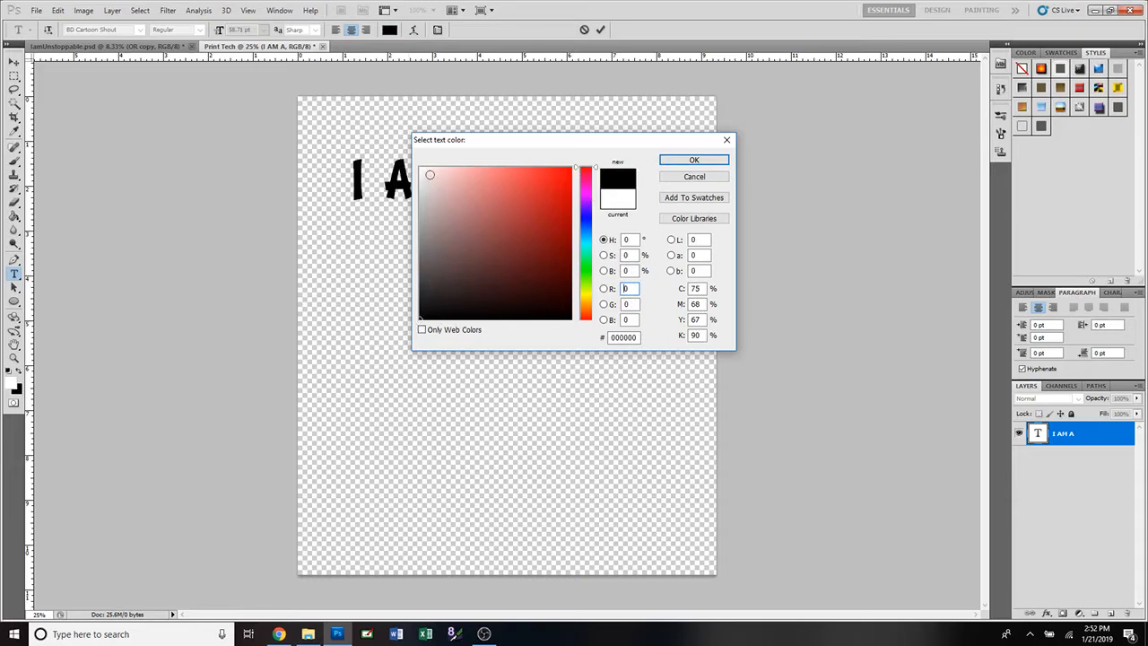
mouse_move(430, 174)
mouse_down()
mouse_move(395, 146)
mouse_move(421, 199)
mouse_up()
drag(414, 306, 403, 337)
click(695, 161)
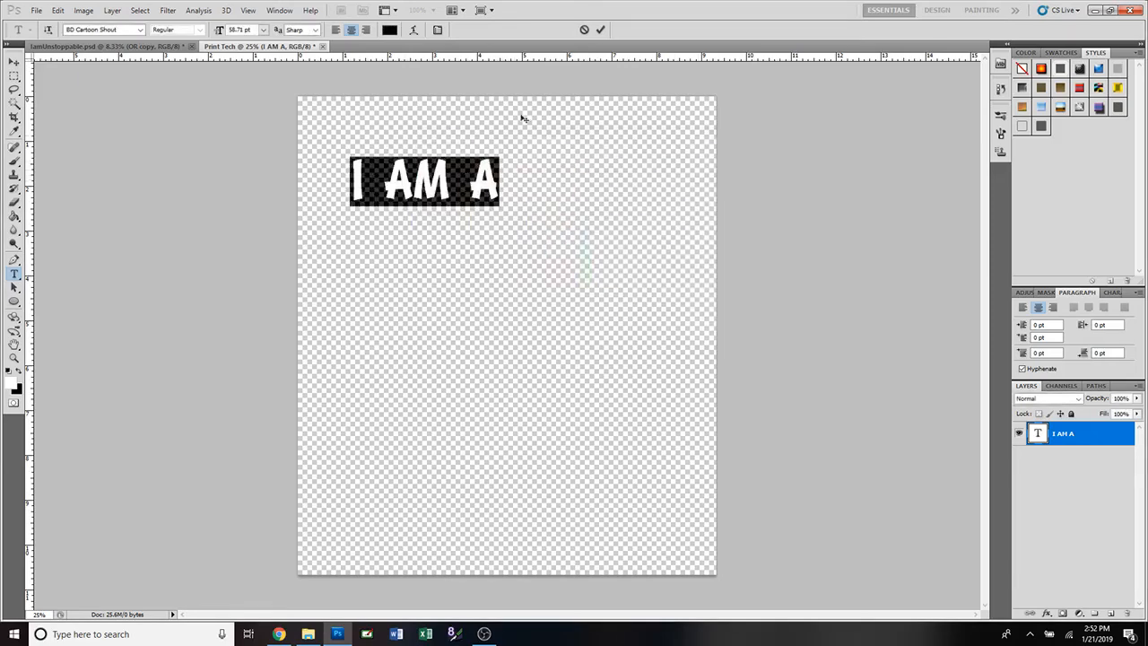
Commit the black text, compare with IamUnstoppable.psd, then return to Print Tech for free transform.
click(600, 29)
key(v)
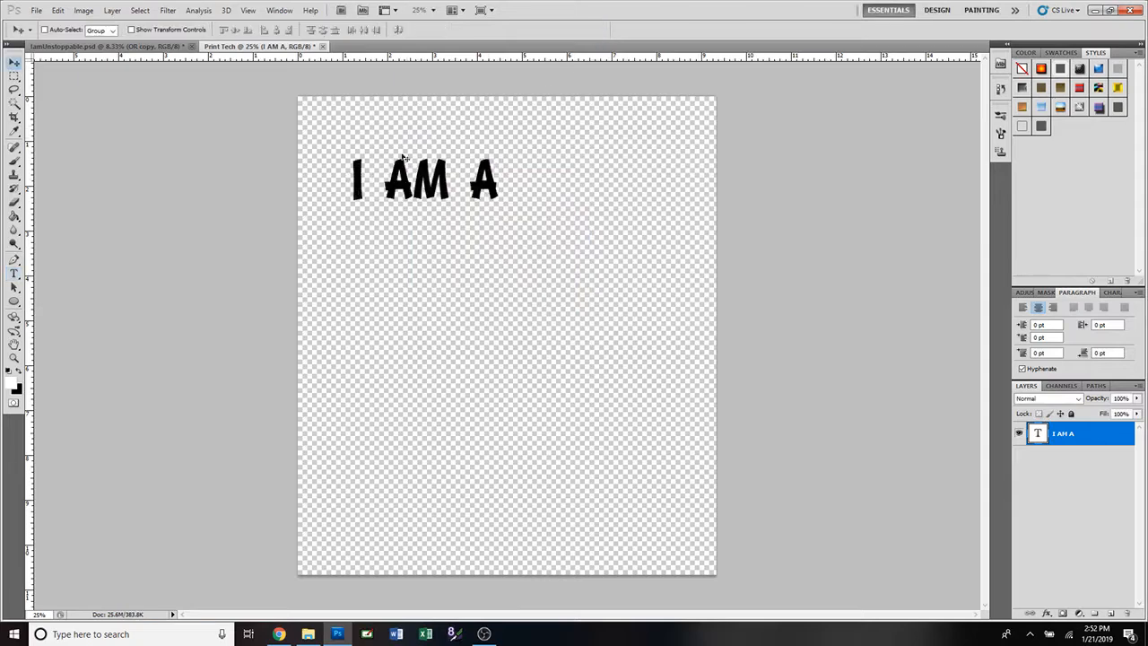
click(155, 47)
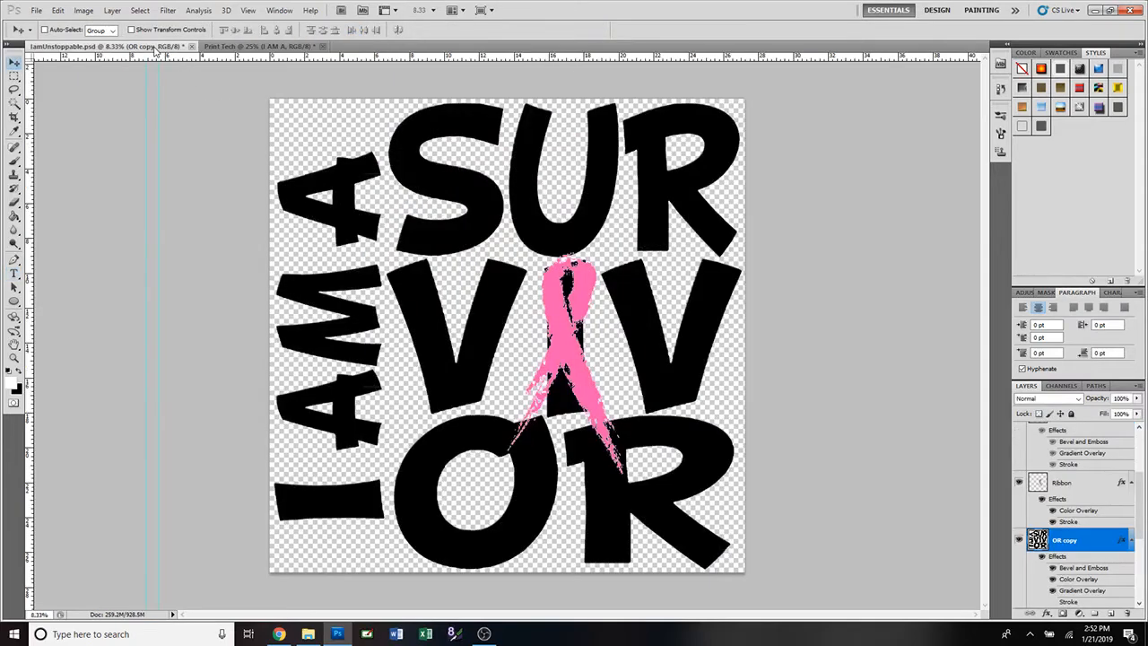
click(272, 46)
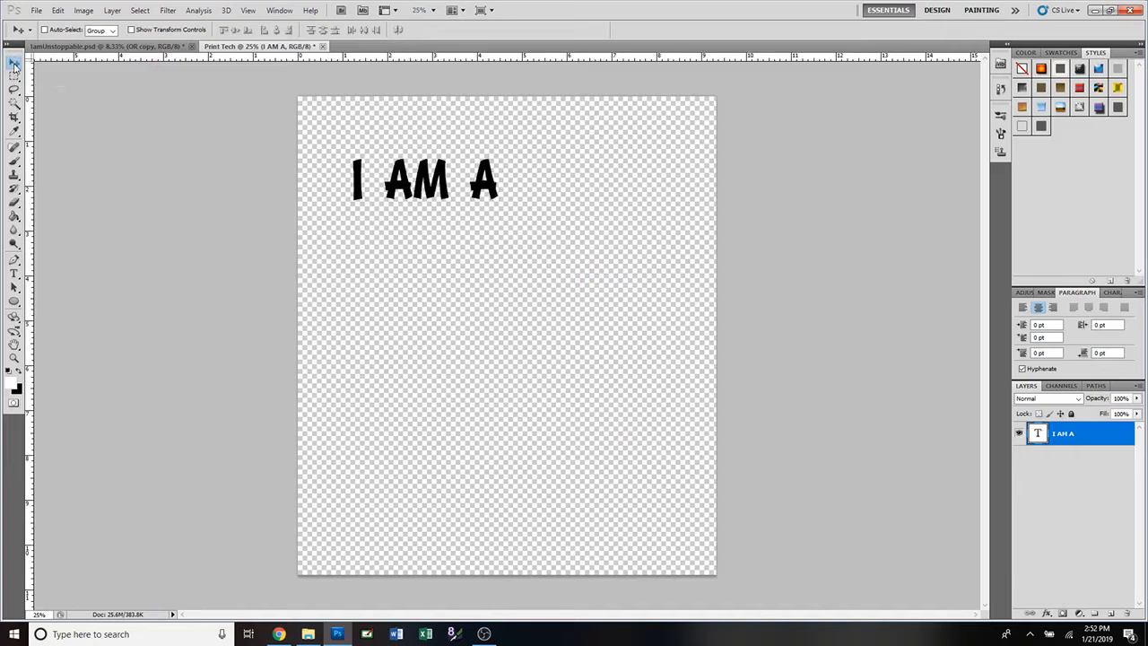
key(ctrl+t)
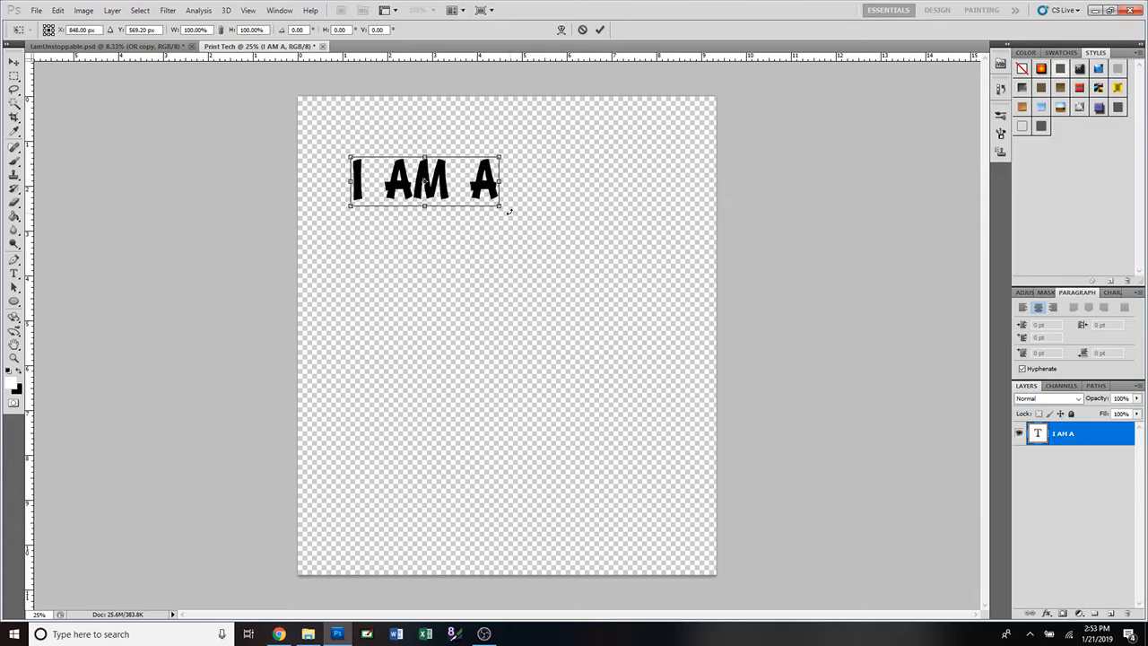
drag(509, 211, 513, 179)
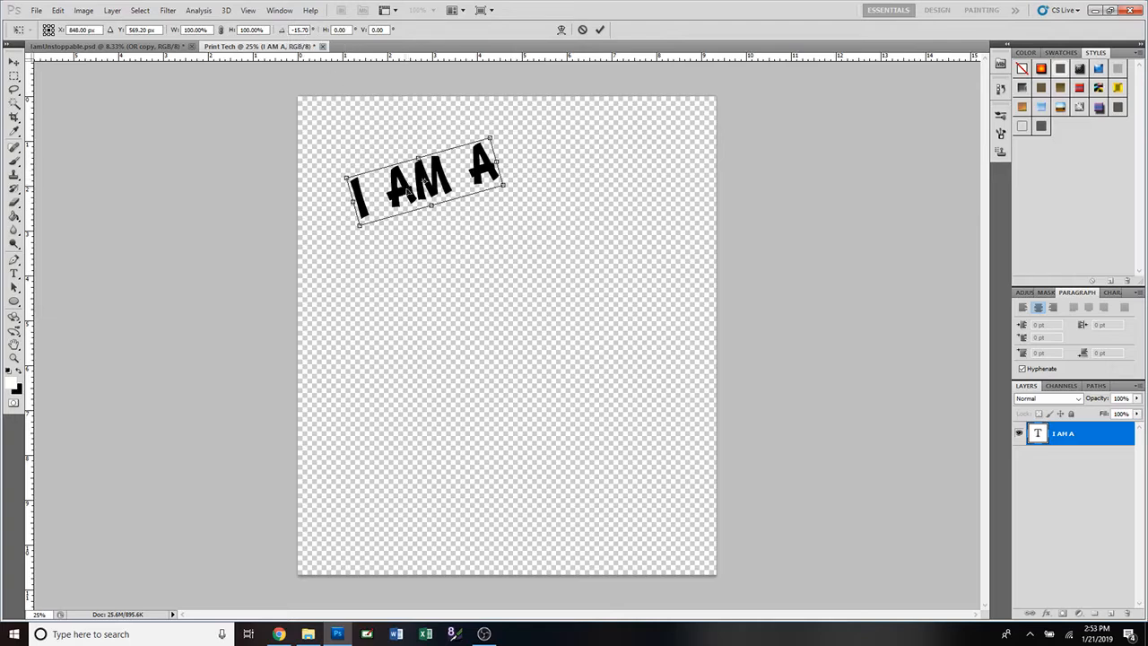
drag(512, 188, 511, 170)
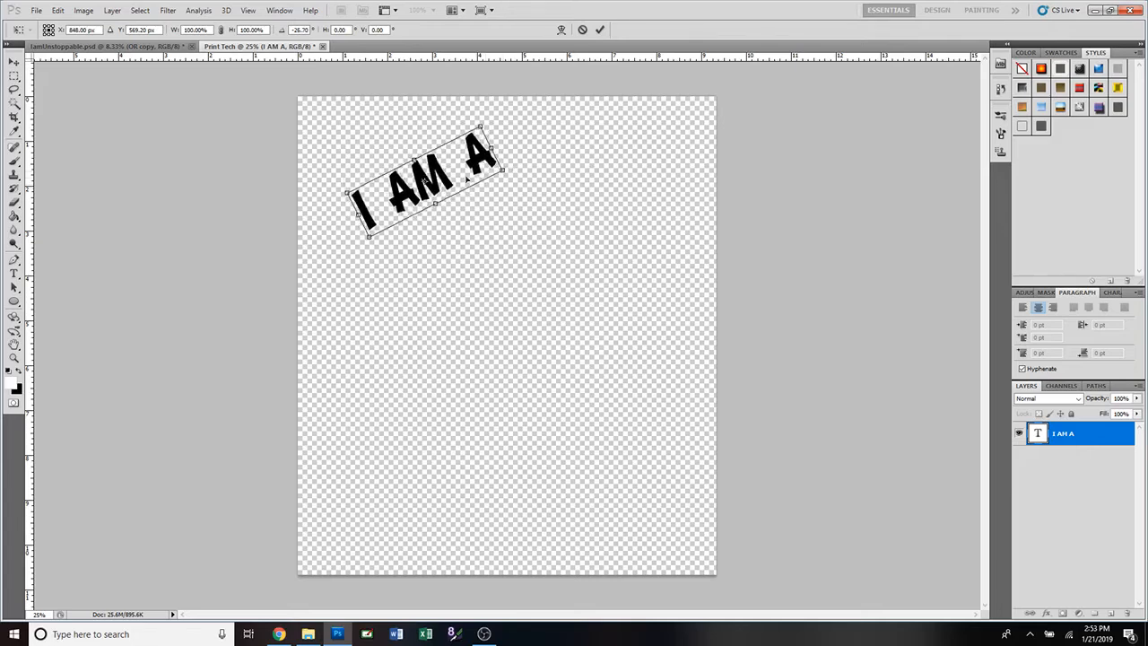
drag(424, 184, 403, 164)
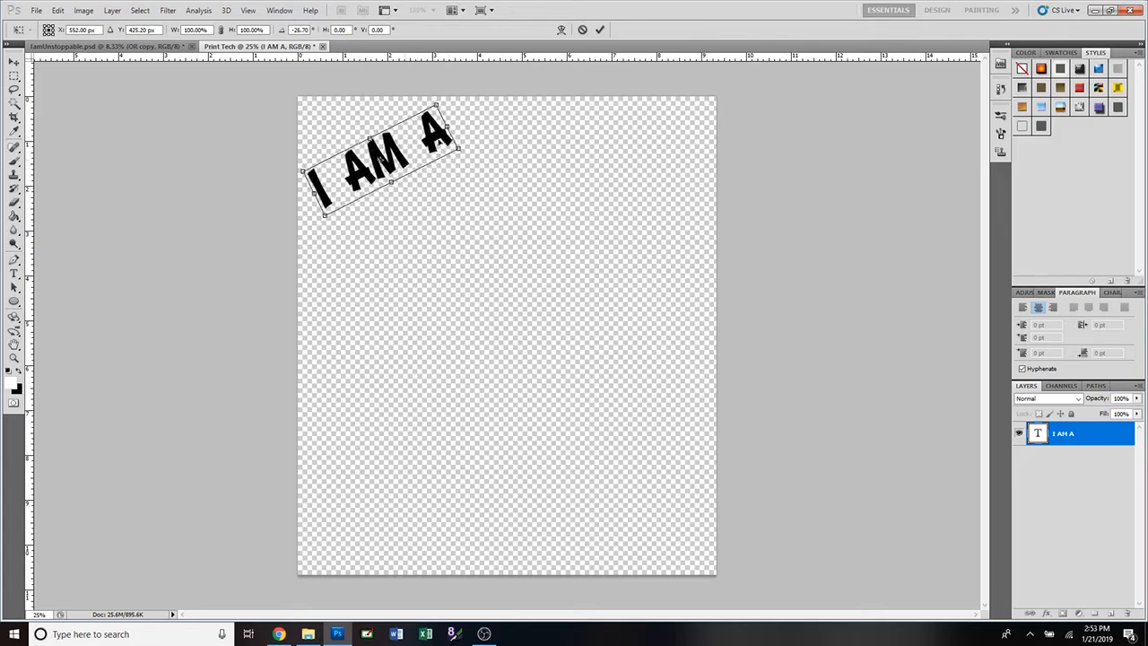
click(600, 29)
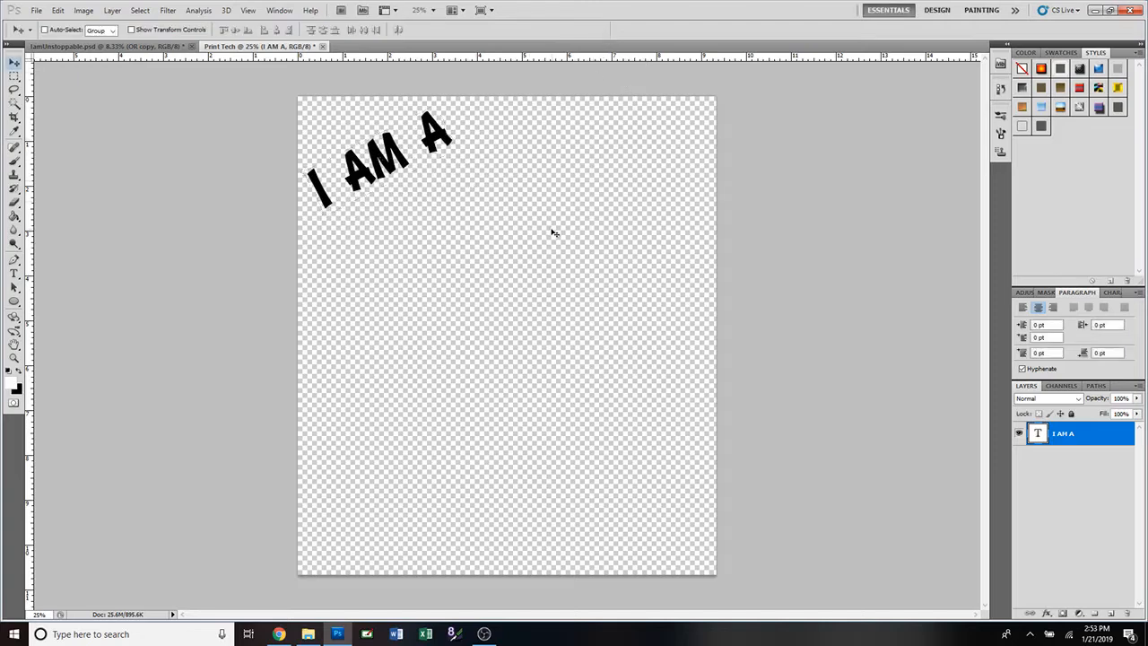
key(ctrl+t)
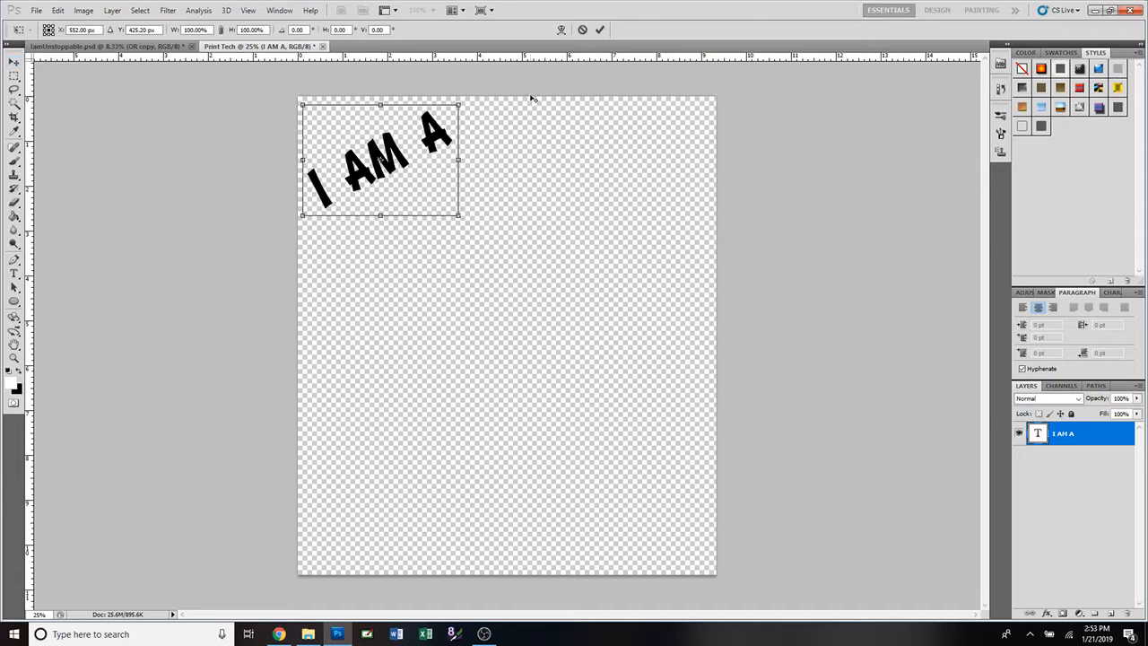
click(582, 30)
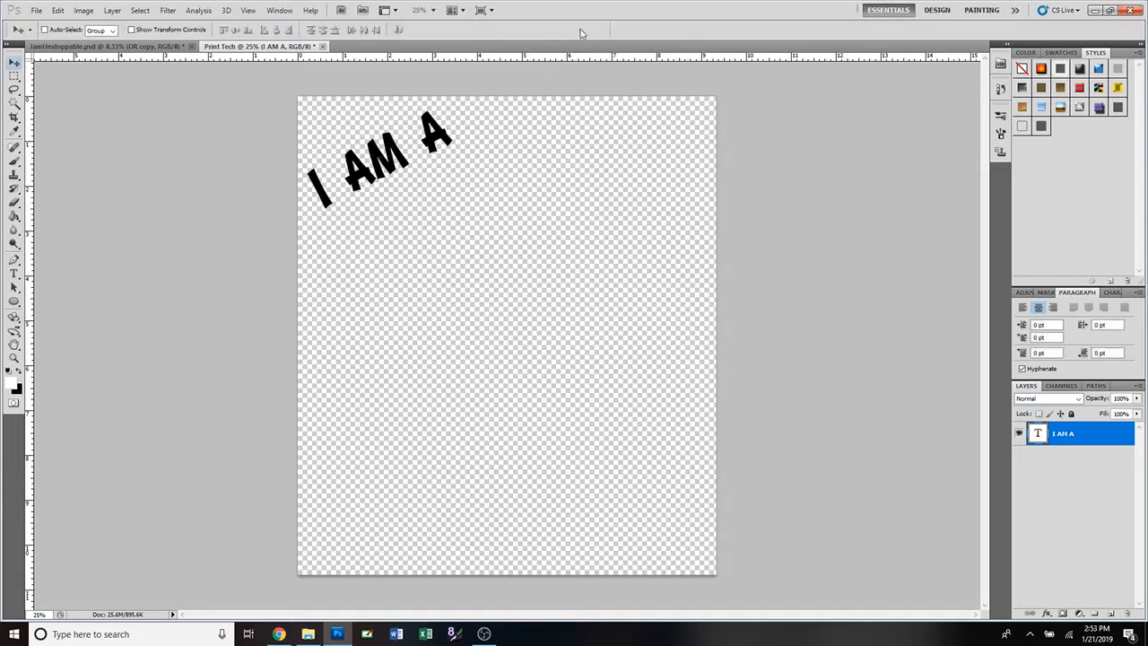
key(ctrl+z)
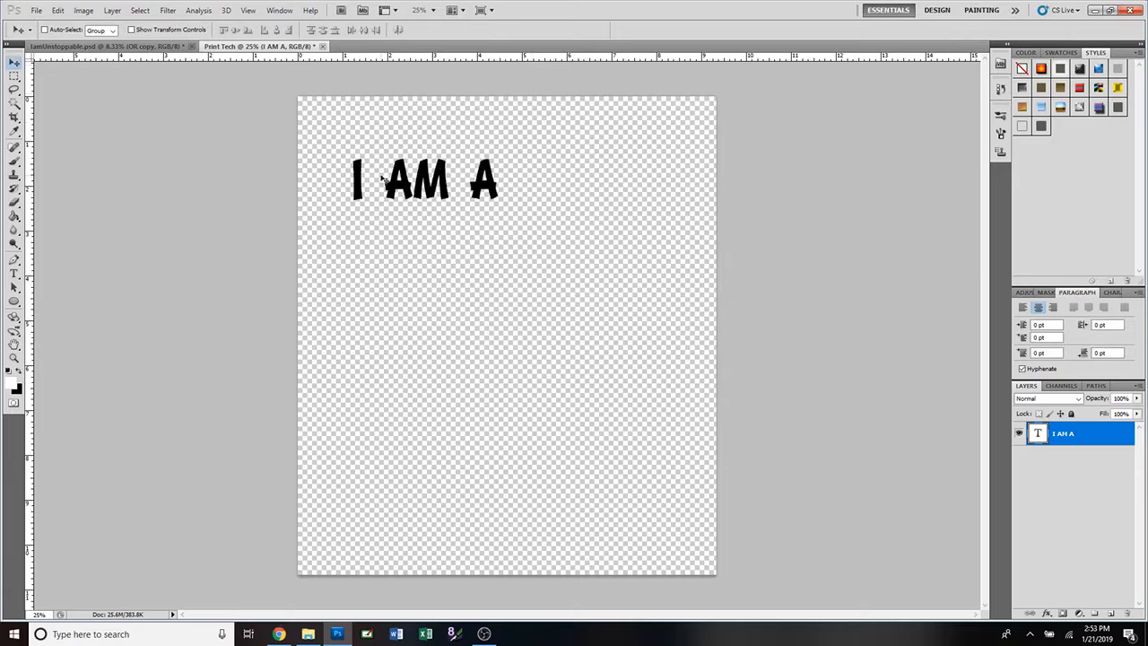
Rotate the 'I AM A' text -90° with Free Transform and commit it.
key(ctrl+t)
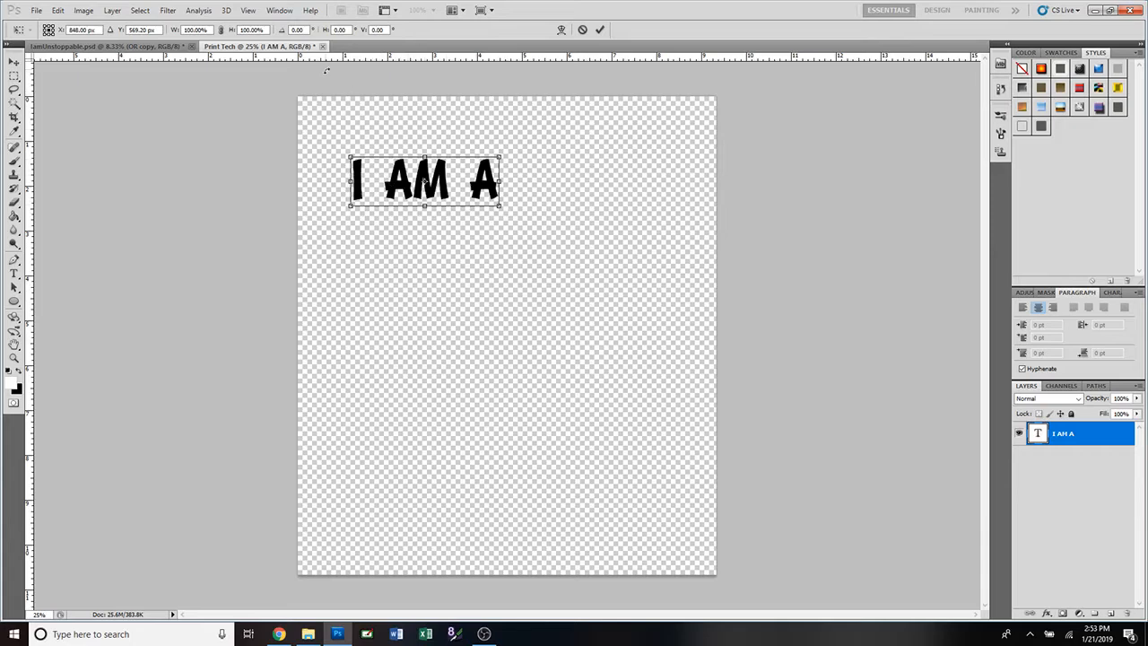
click(303, 30)
text(90)
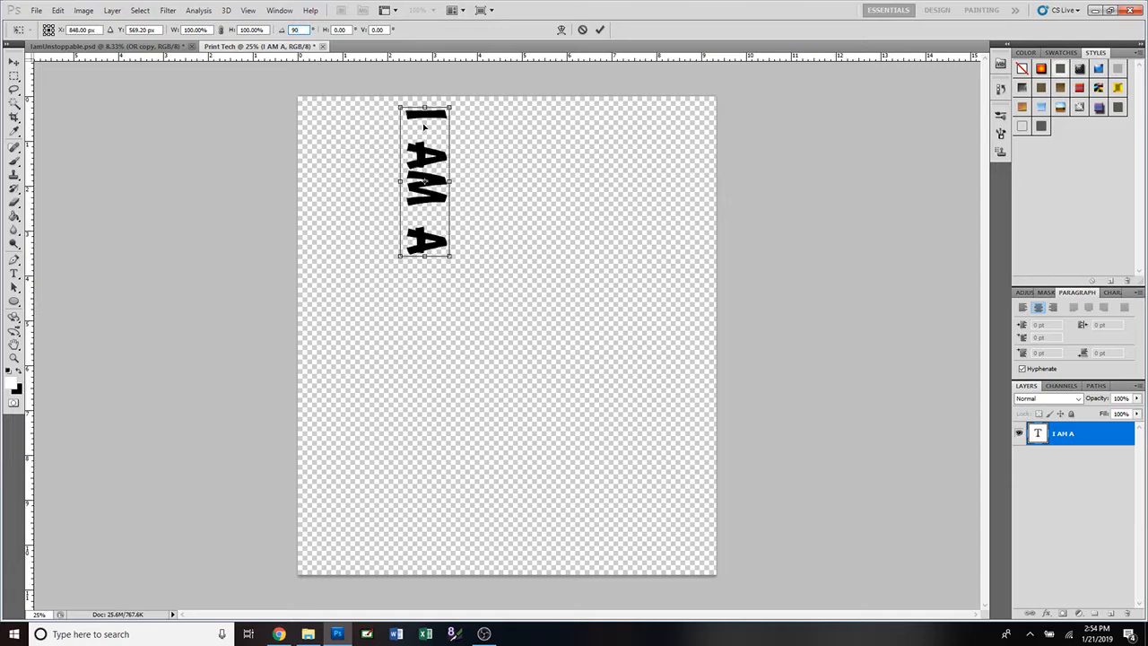
key(BackSpace)
key(BackSpace)
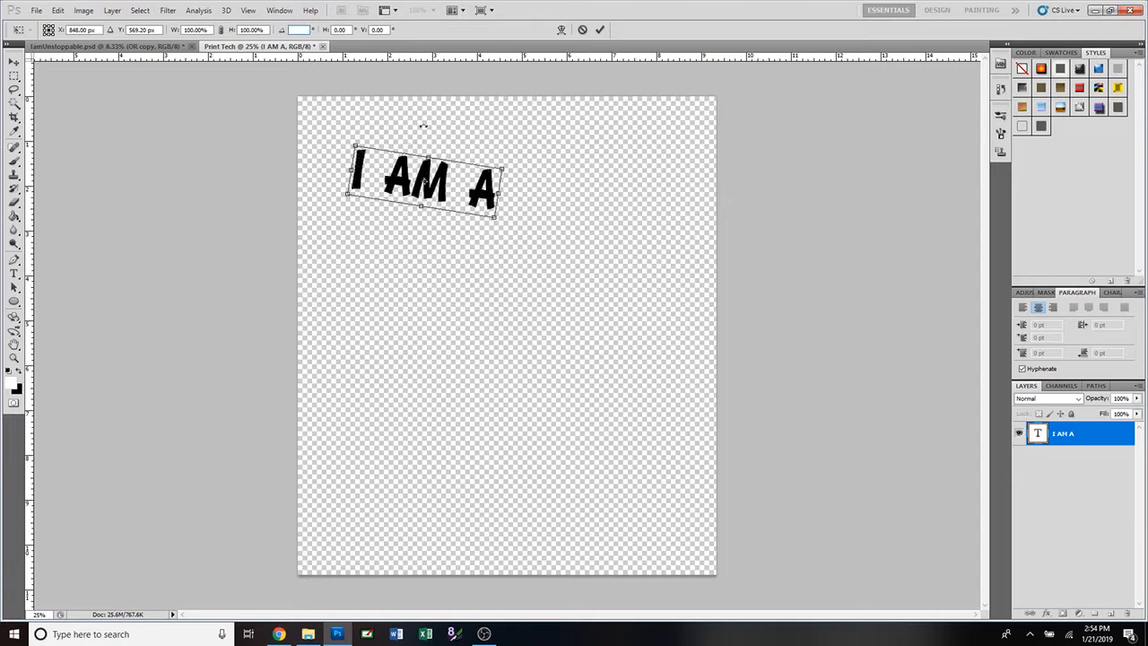
text(-90)
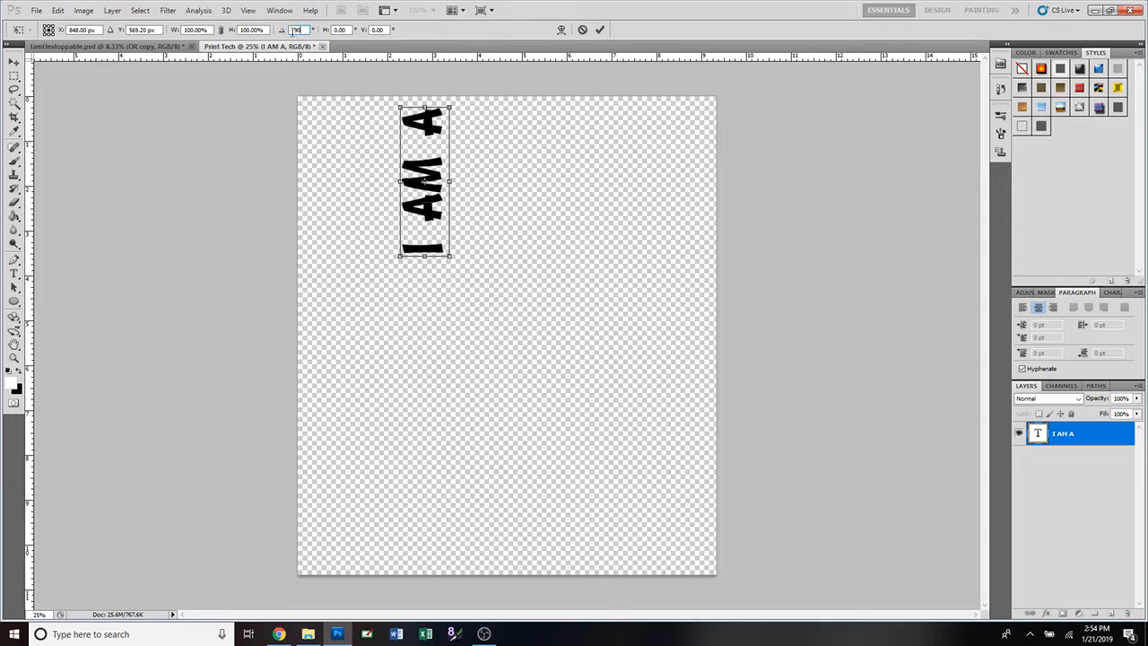
click(601, 31)
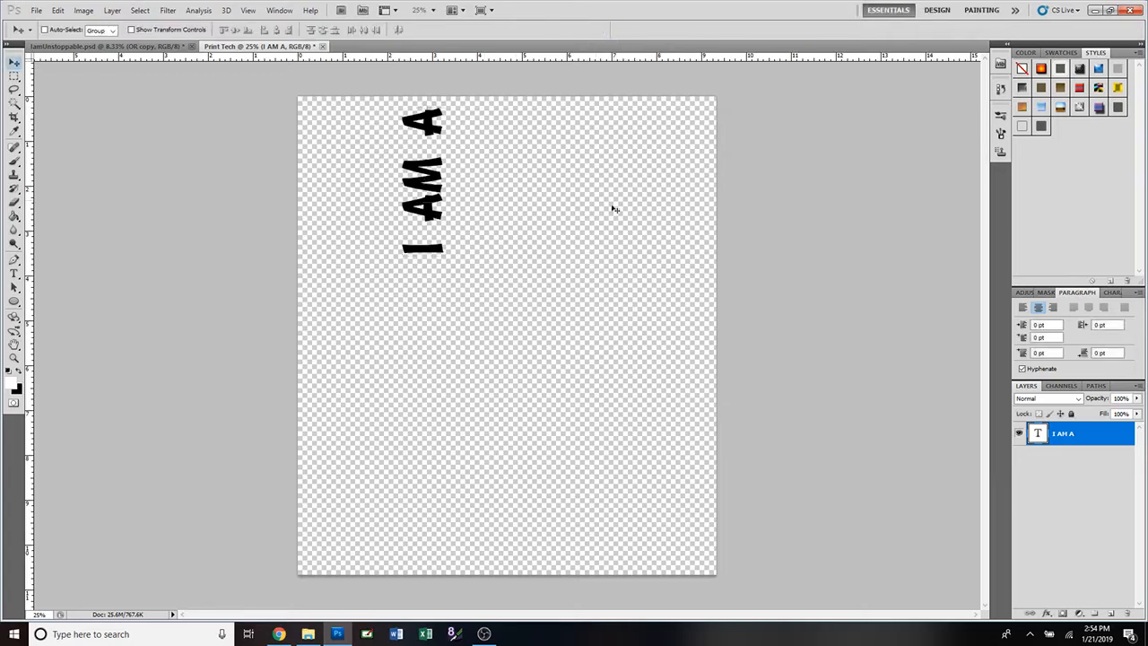
Move the vertical I AM A text down and left, then try Bell MT as its font.
drag(437, 191, 391, 262)
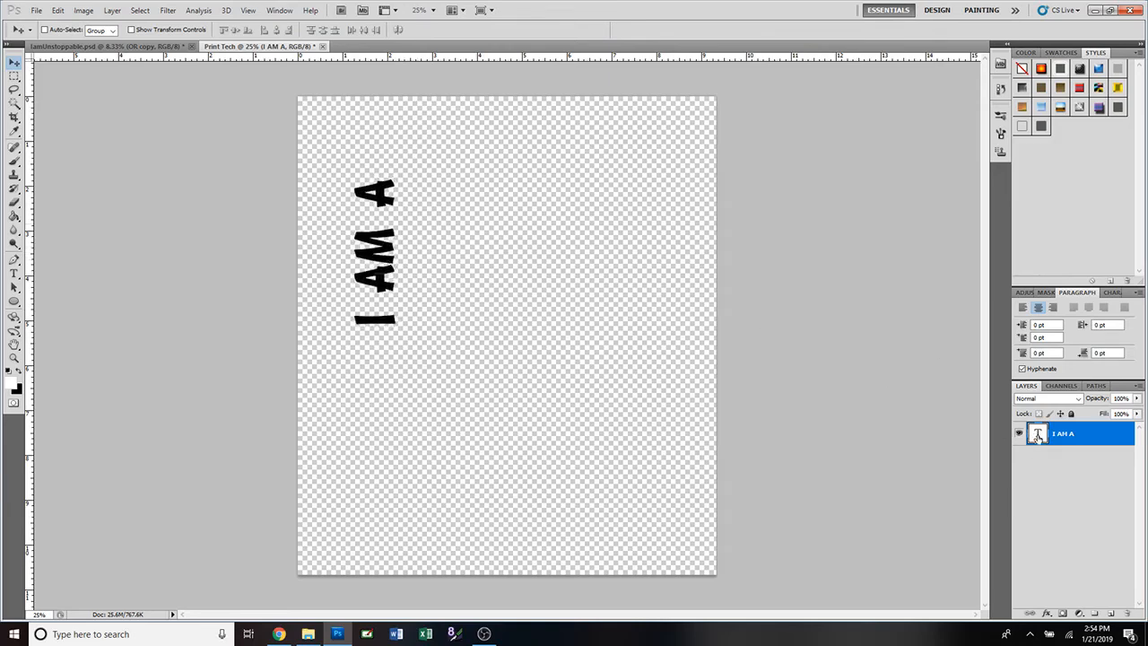
double_click(1038, 434)
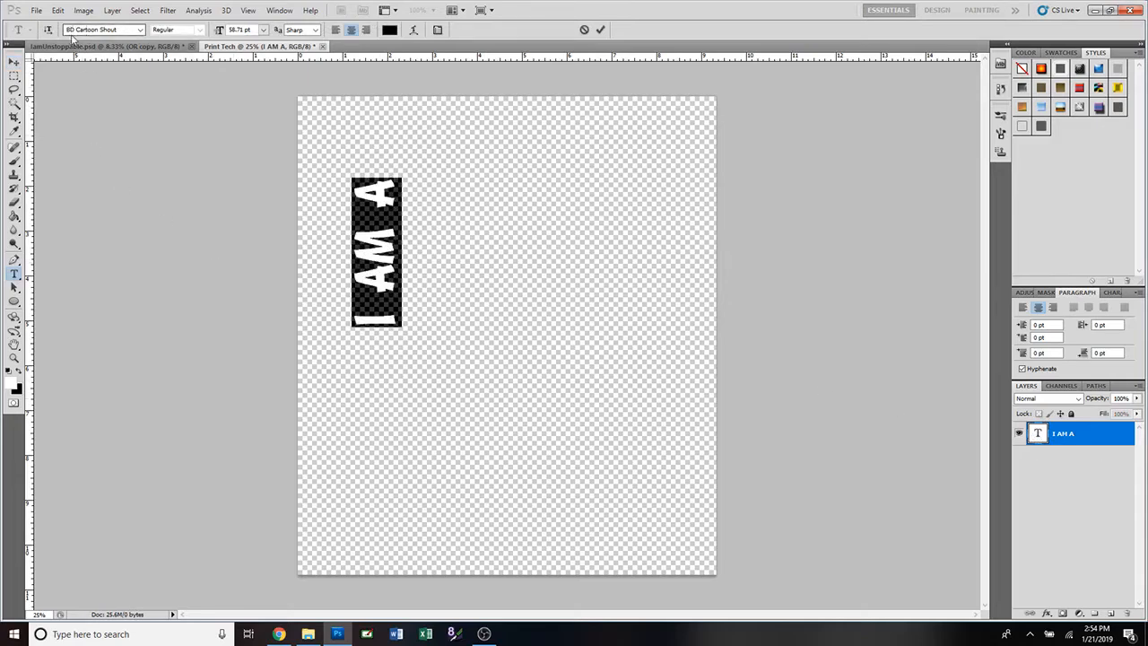
click(141, 30)
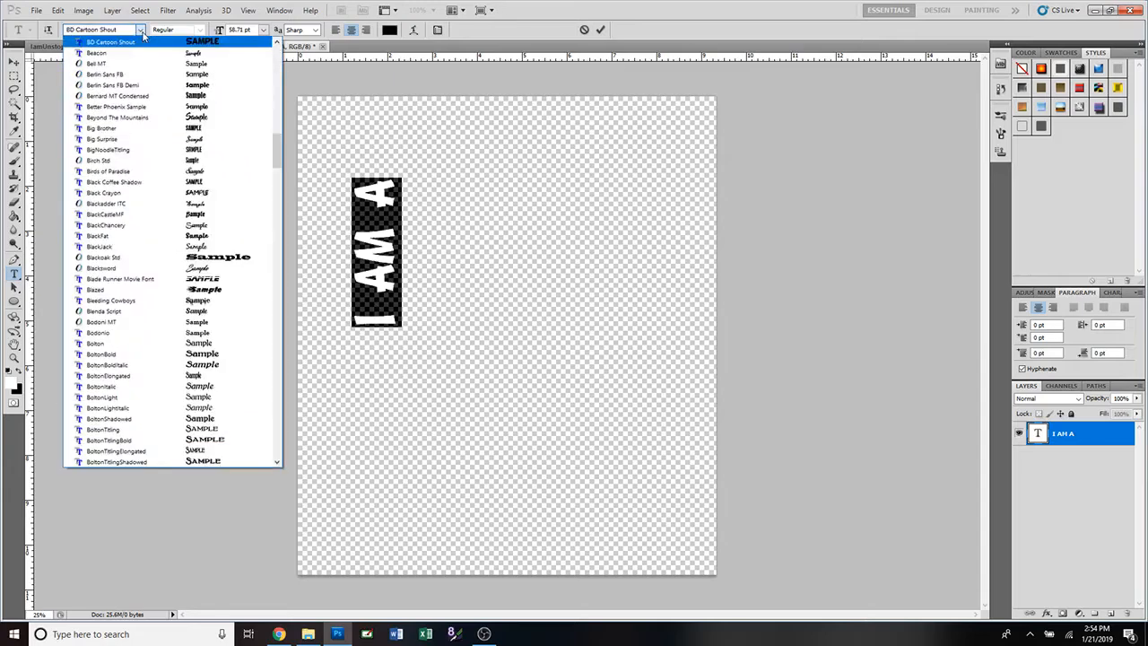
click(140, 31)
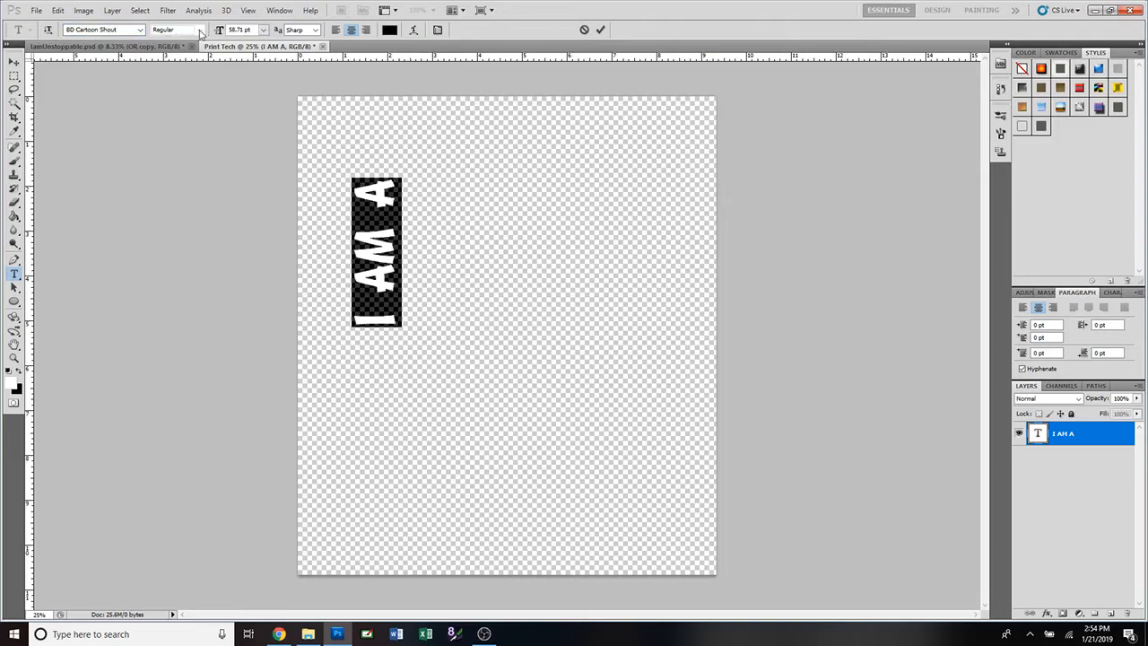
click(140, 30)
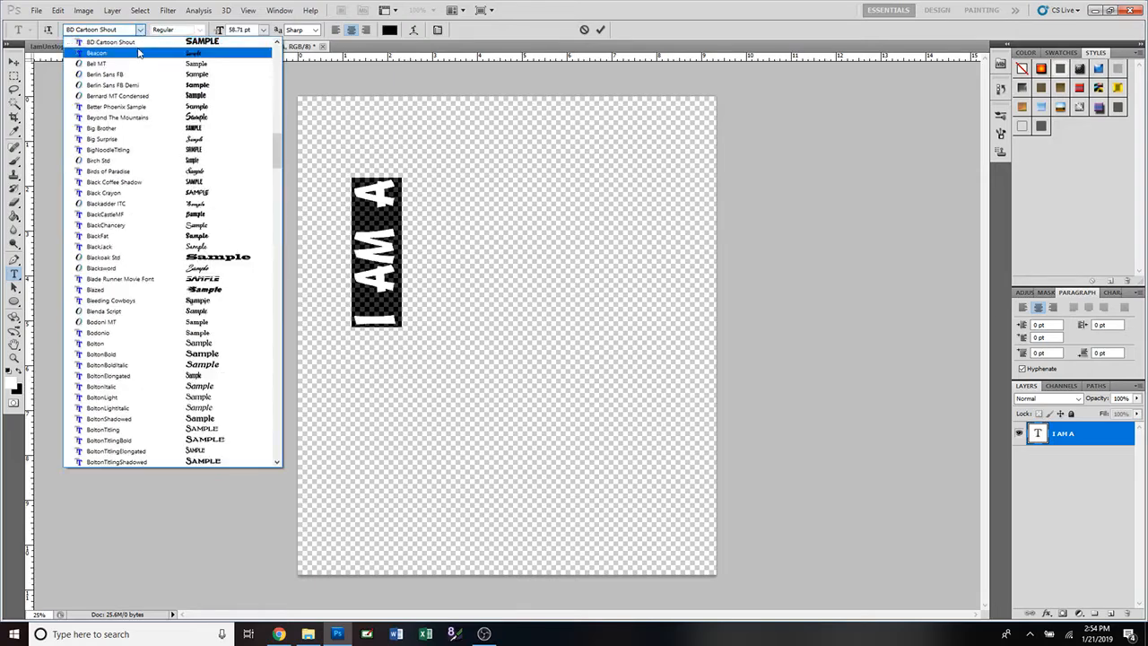
click(137, 64)
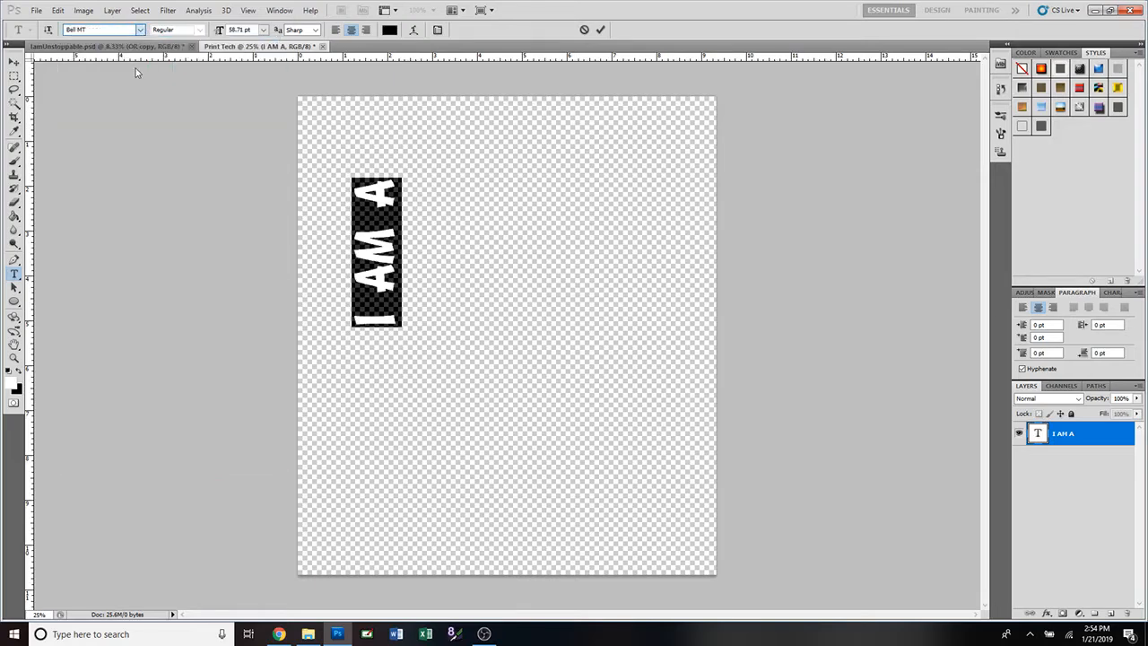
Try Bell MT Italic and Bold, then restore BD Cartoon Shout Regular.
click(201, 31)
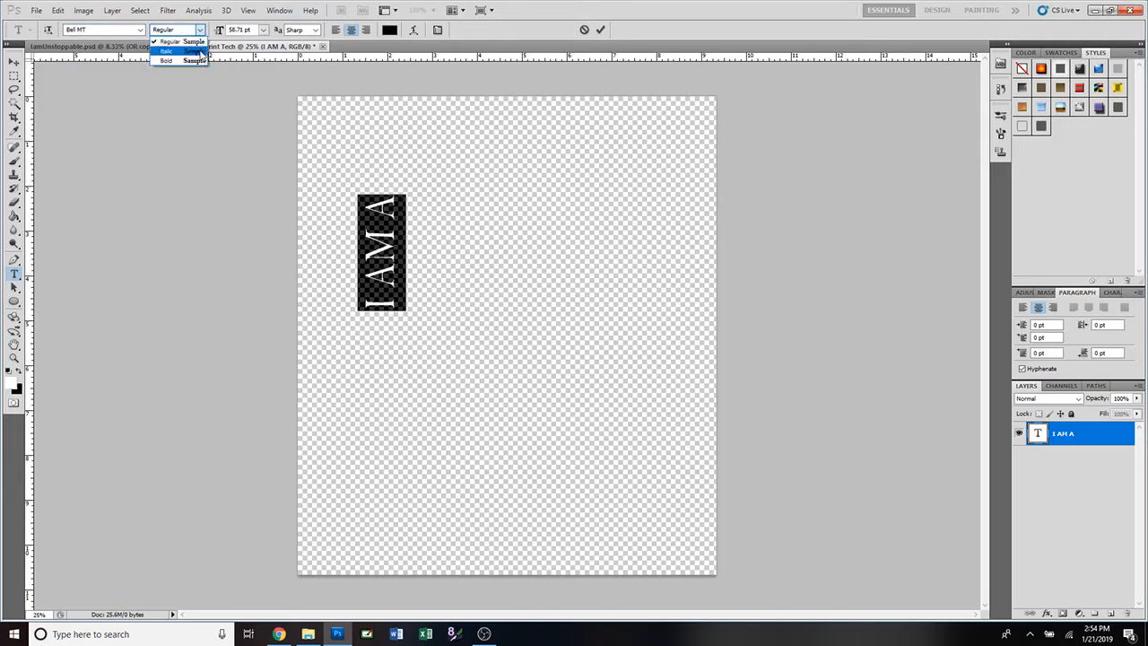
click(195, 51)
click(200, 30)
click(203, 63)
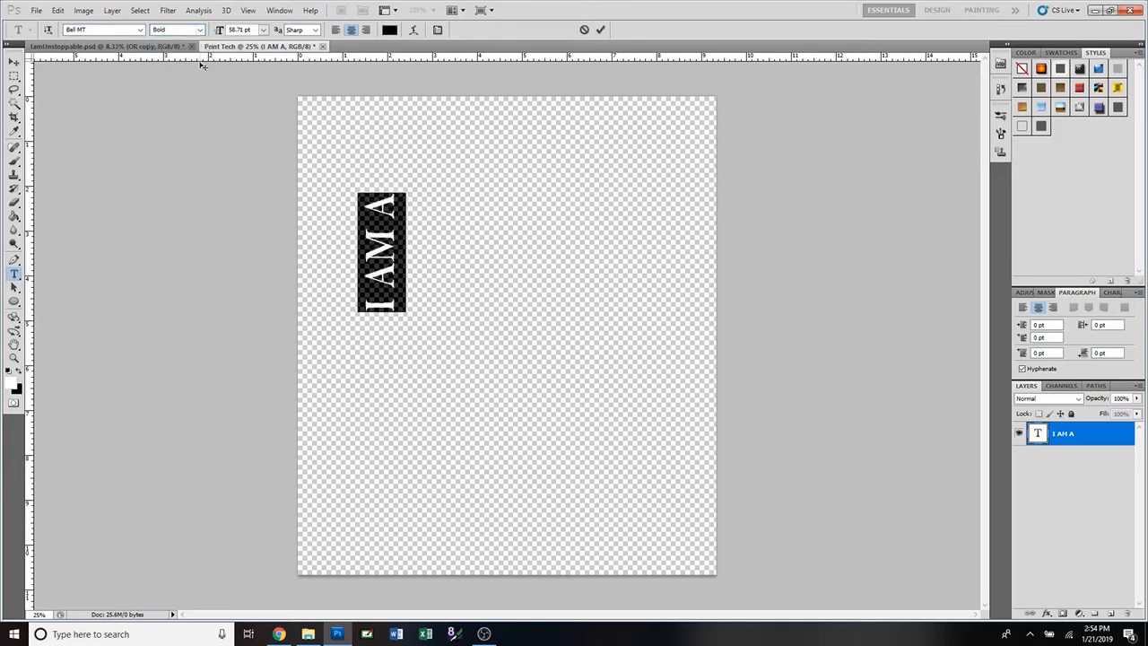
click(139, 30)
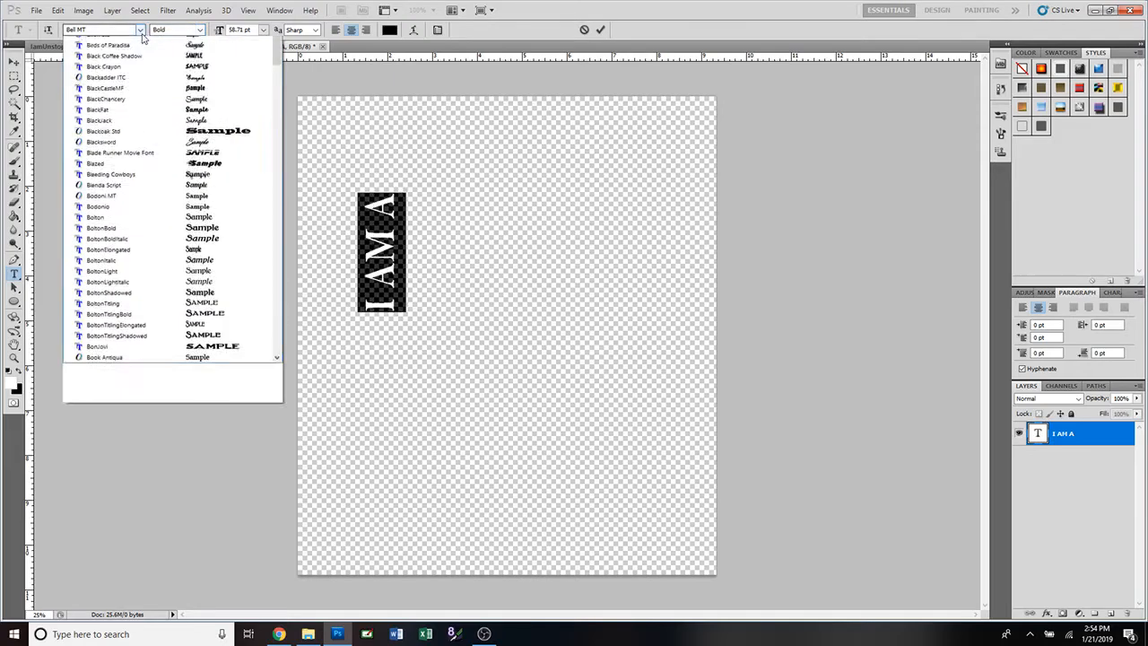
scroll(149, 72, up, 1)
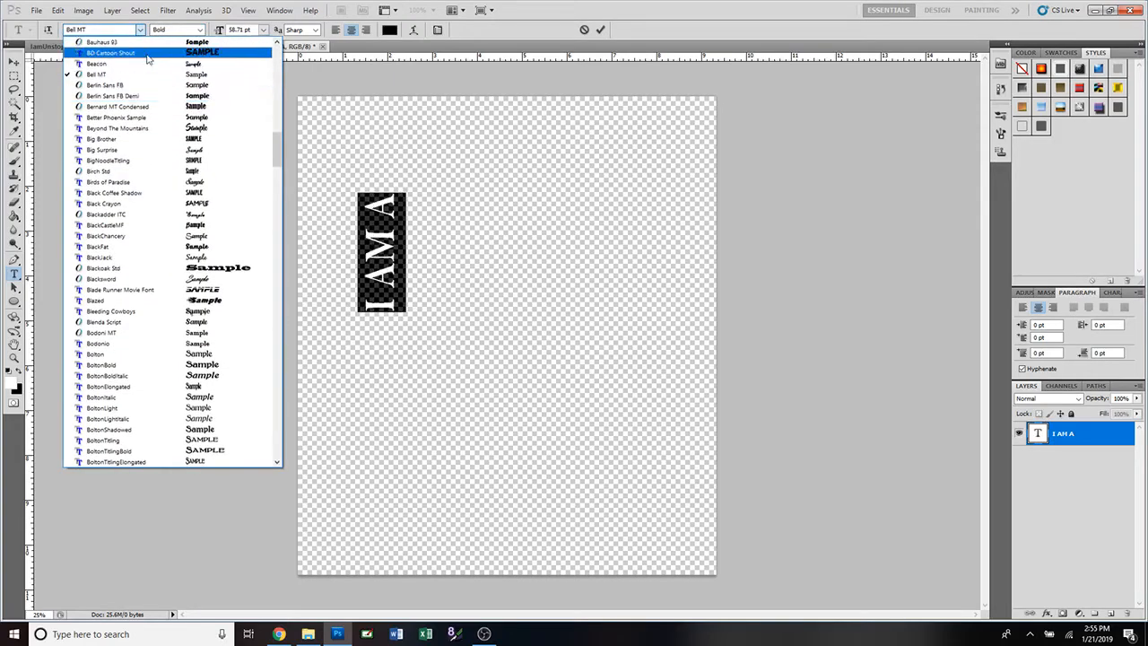
click(149, 53)
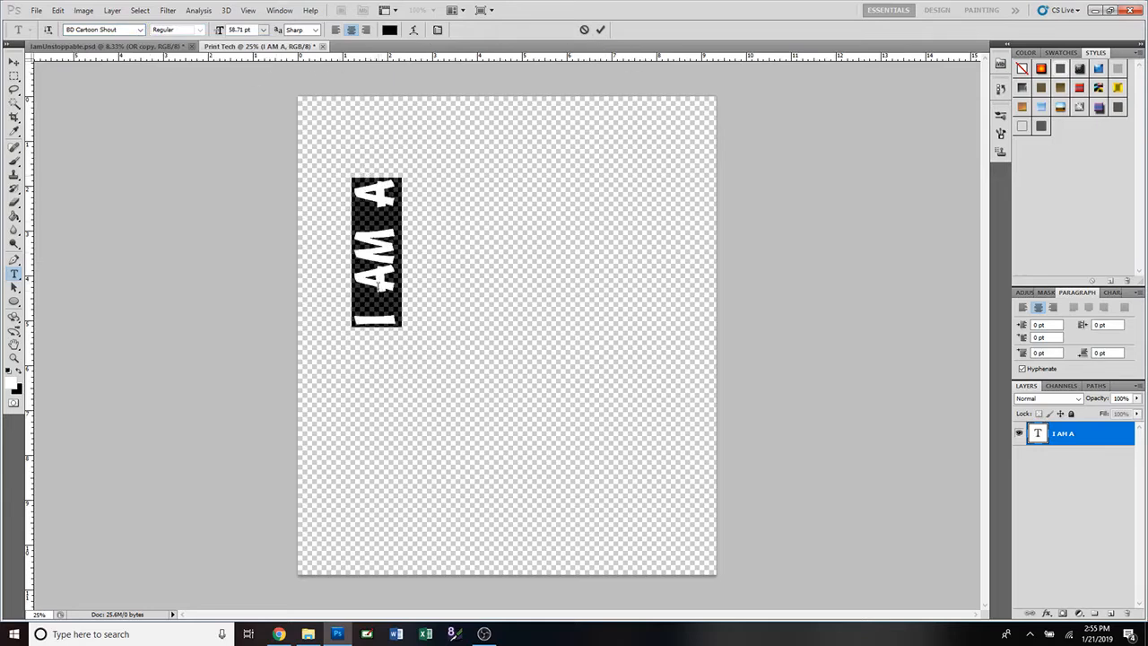
Glance at the IamUnstoppable reference, then return to Print Tech and select the I AM A text.
click(157, 46)
key(v)
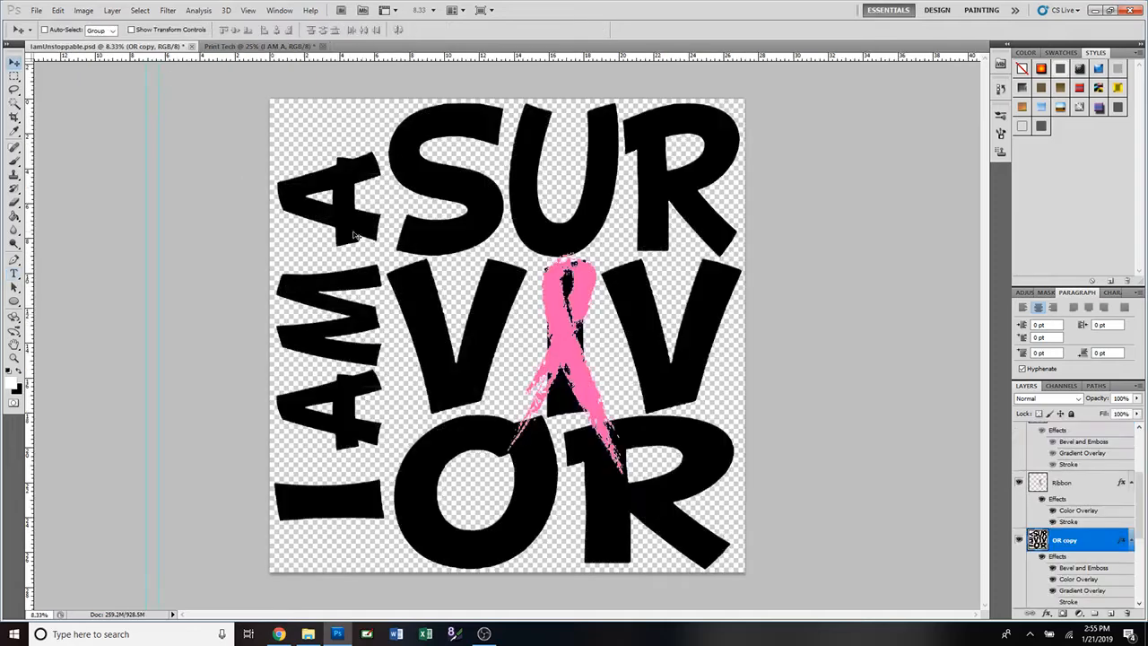
click(253, 47)
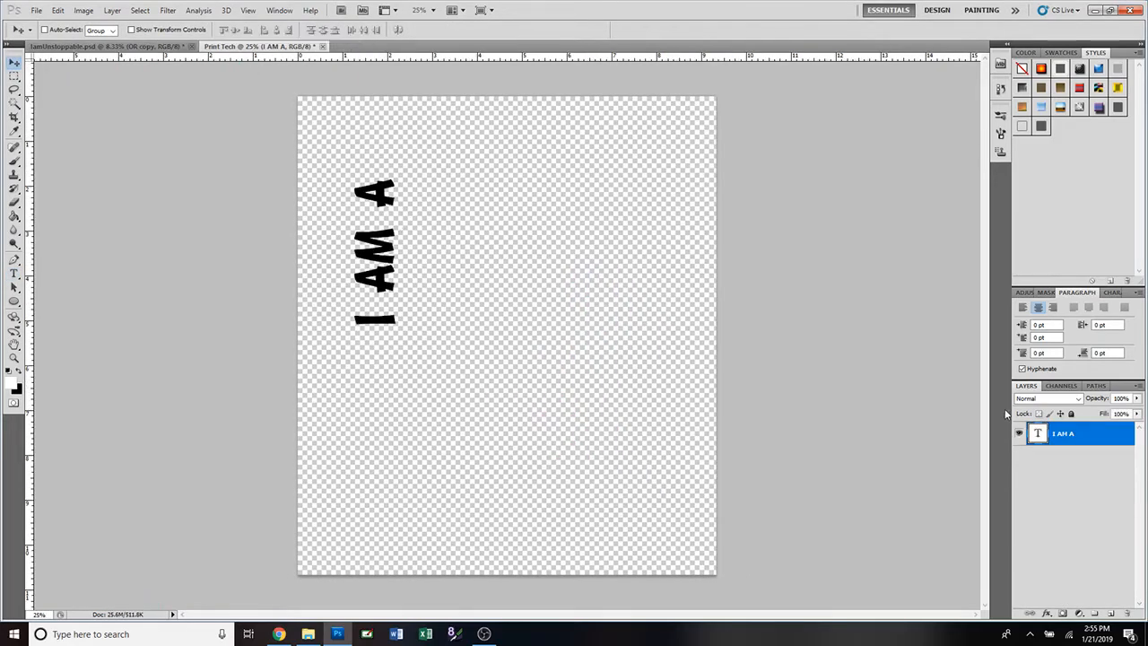
double_click(1038, 434)
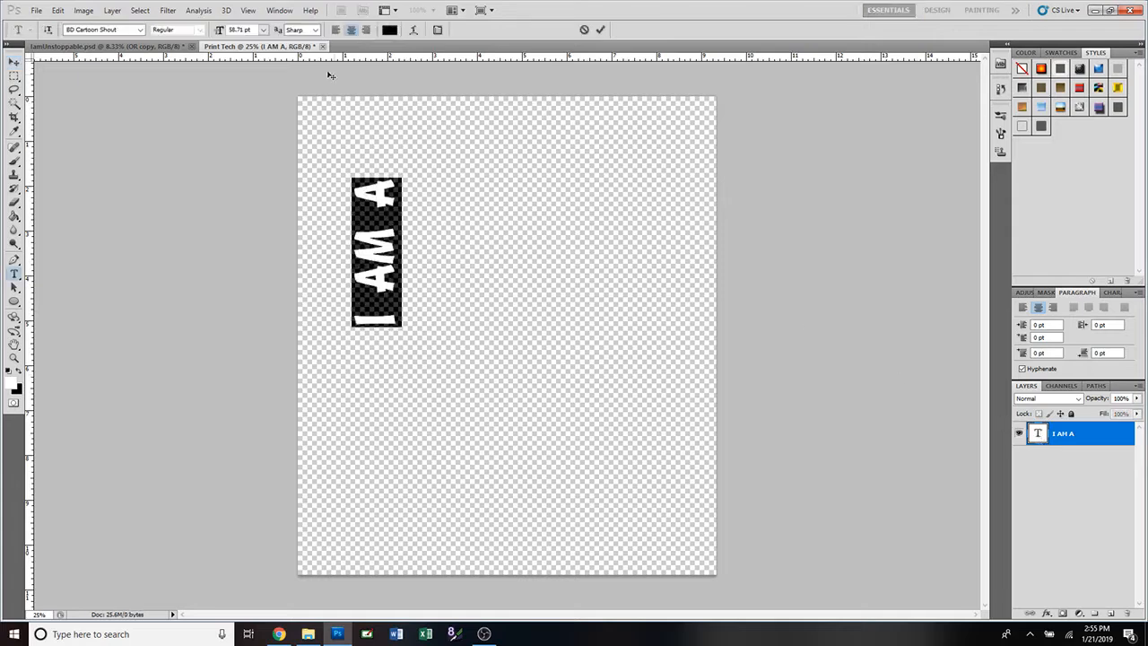
Try 72 and 250 pt for I AM A, then settle on 150 pt and commit.
click(265, 31)
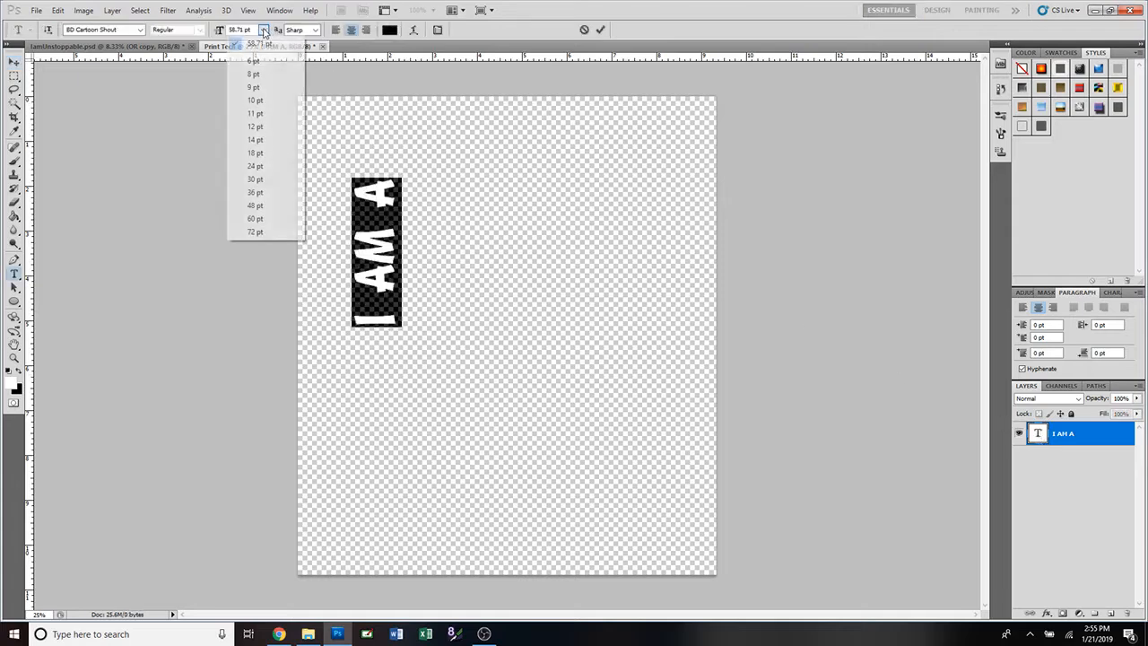
click(266, 232)
click(237, 30)
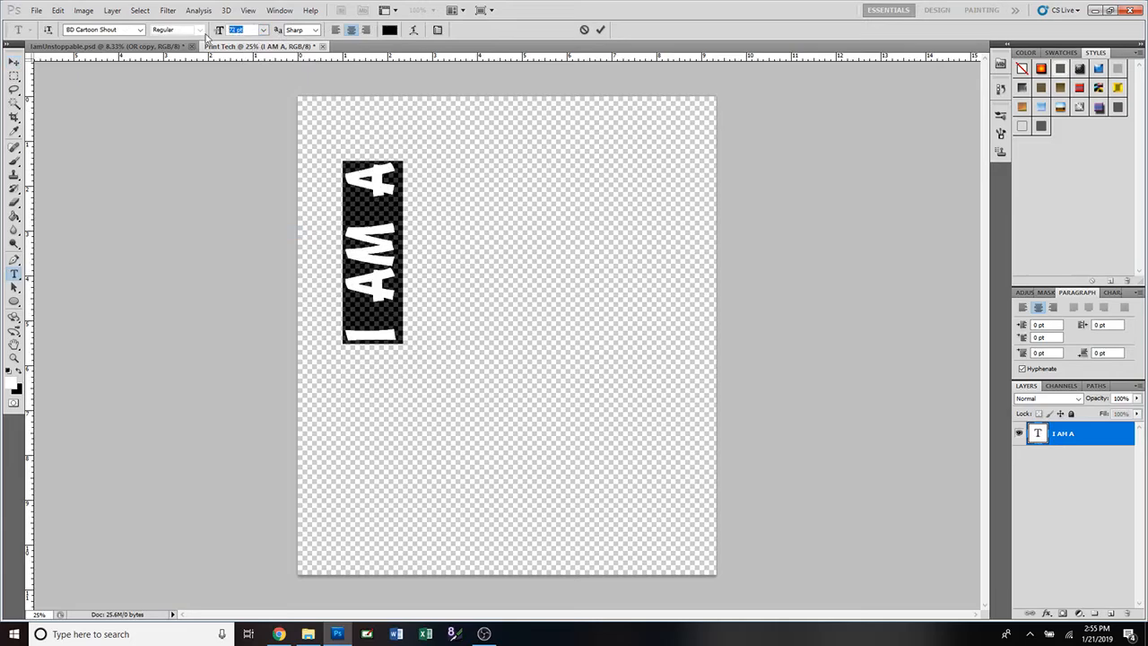
text(250)
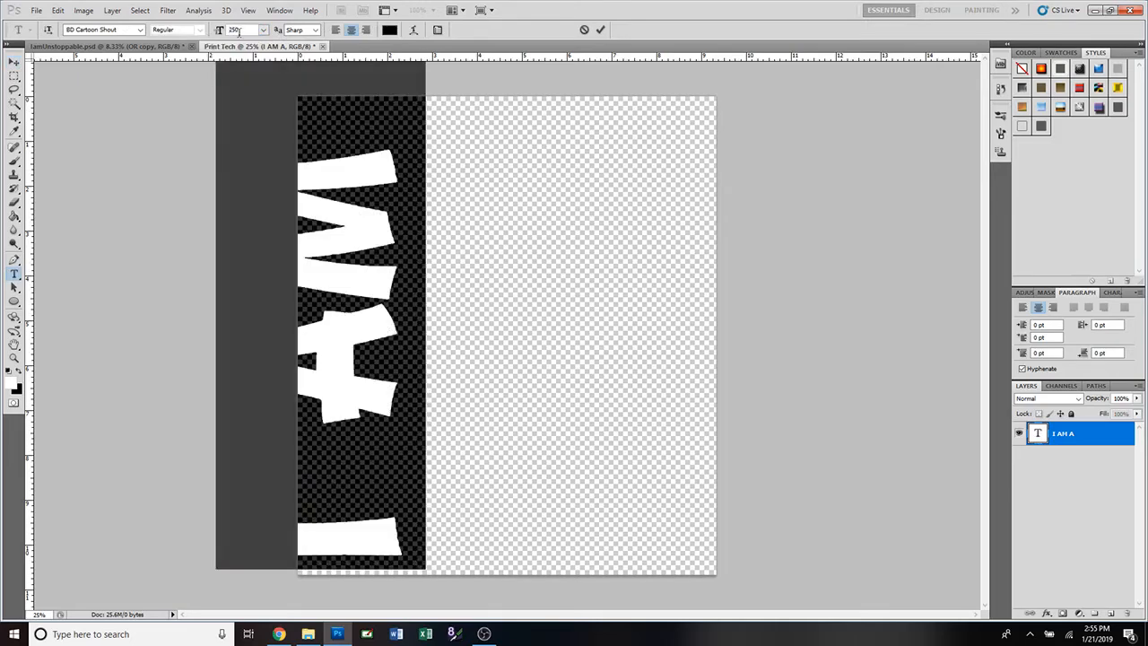
key(Return)
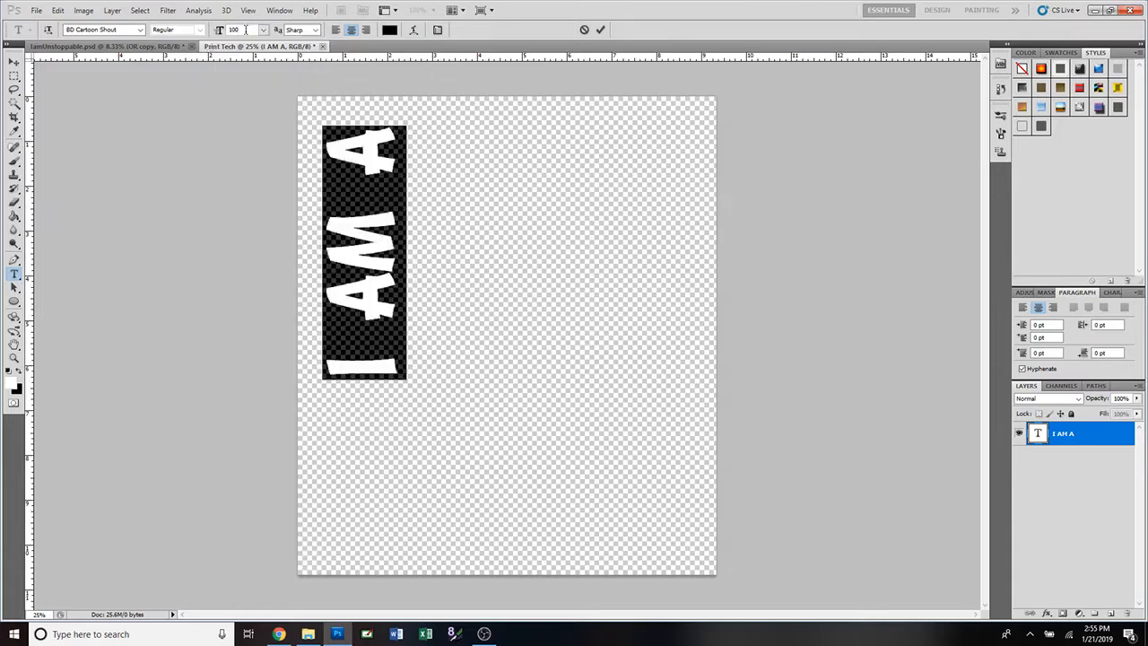
drag(247, 29, 206, 36)
text(150)
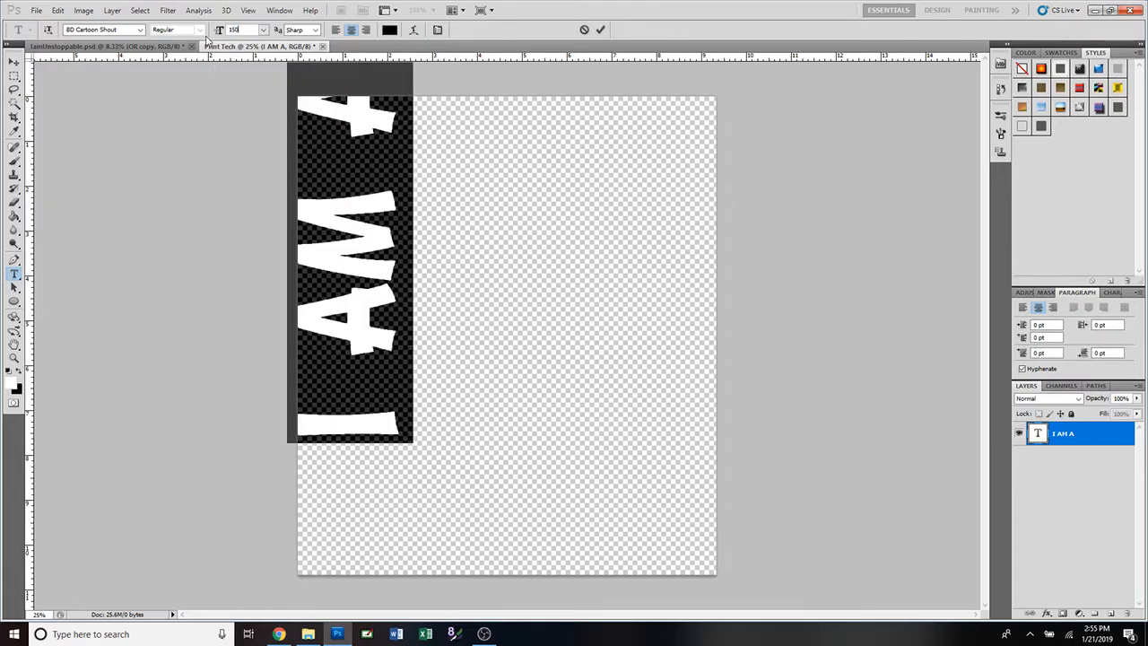
click(601, 29)
Move I AM A down onto the canvas, then trial a free-transform resize and cancel it.
key(v)
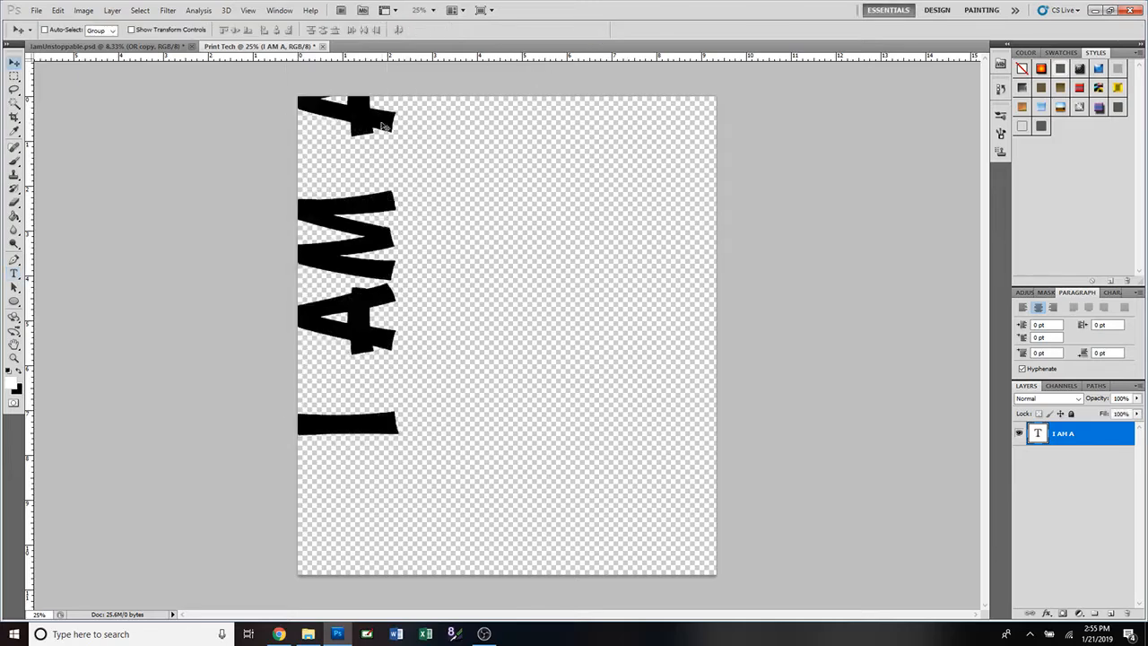
drag(381, 125, 401, 199)
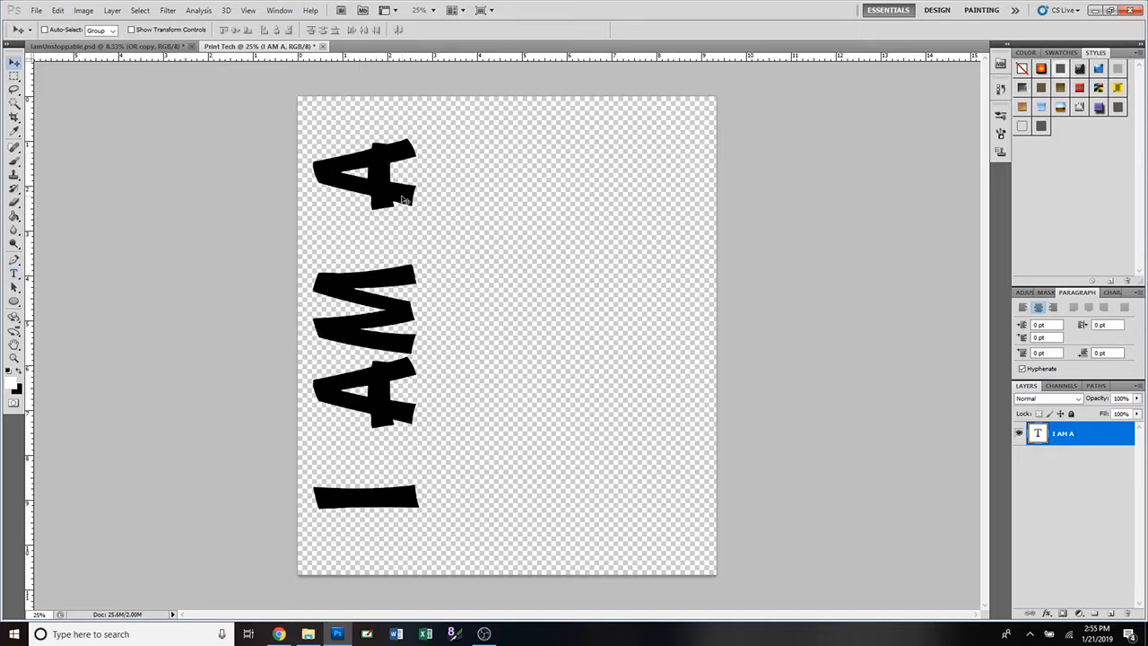
key(ctrl+t)
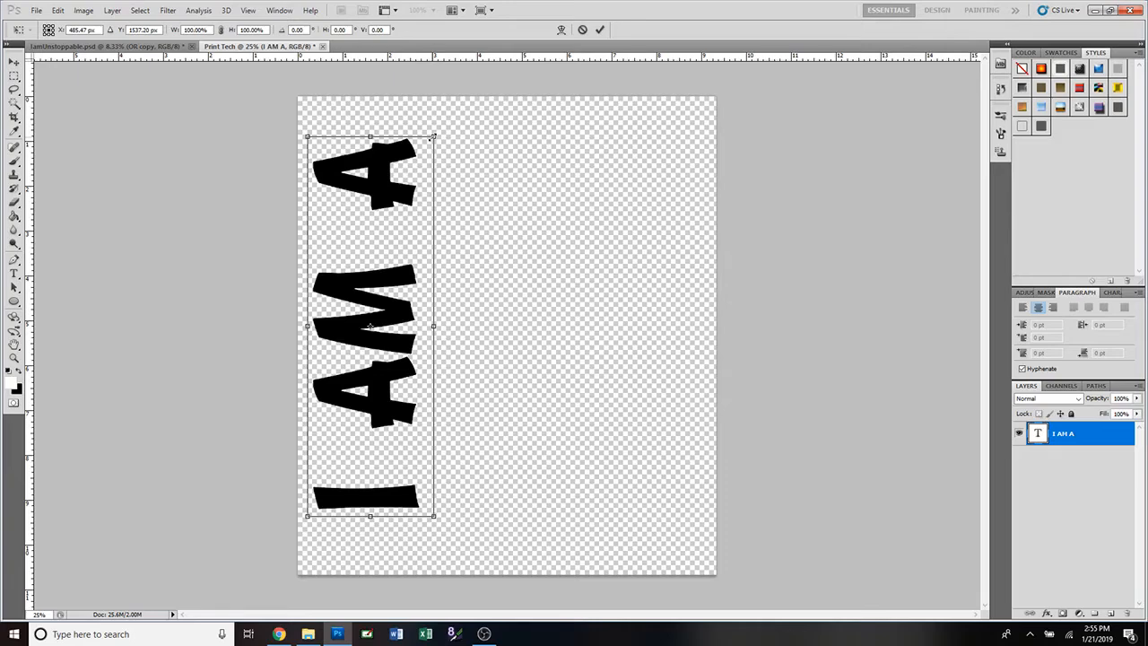
drag(433, 137, 440, 218)
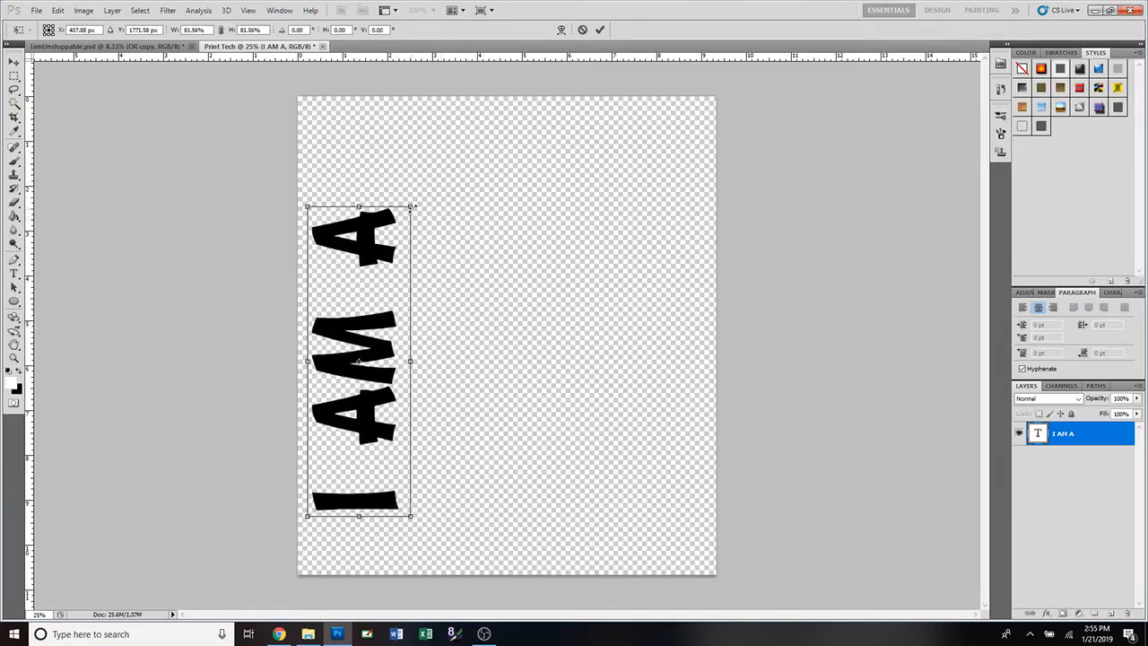
drag(409, 205, 460, 155)
mouse_move(491, 146)
mouse_down()
mouse_move(454, 135)
mouse_move(464, 134)
mouse_move(446, 152)
mouse_move(489, 134)
mouse_move(469, 140)
mouse_up()
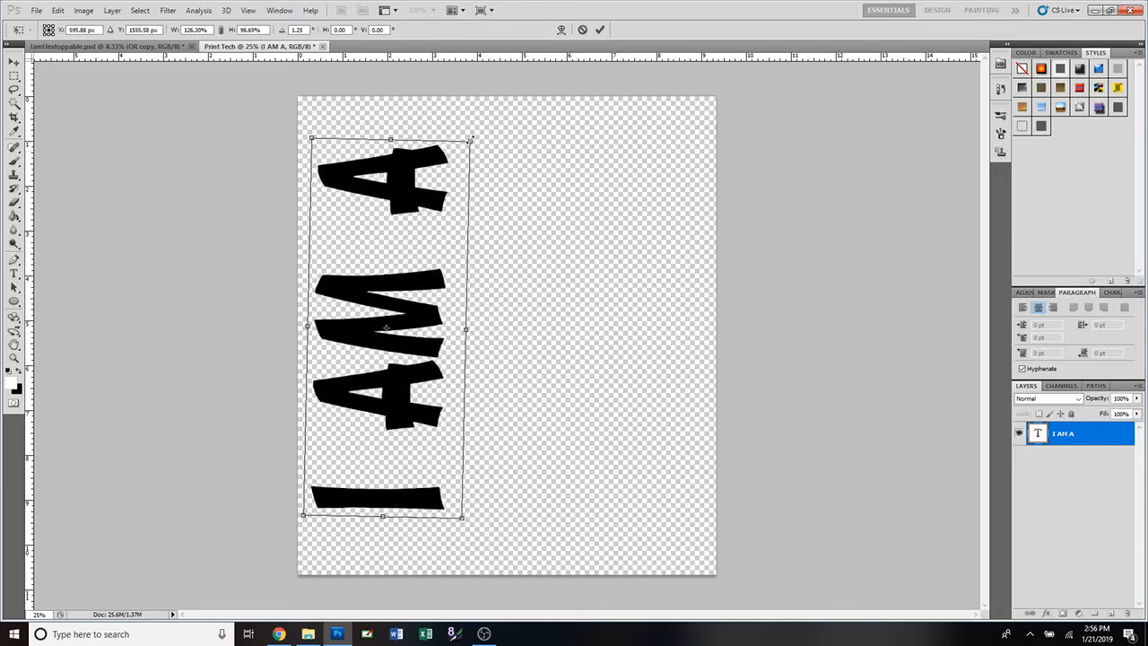
click(580, 32)
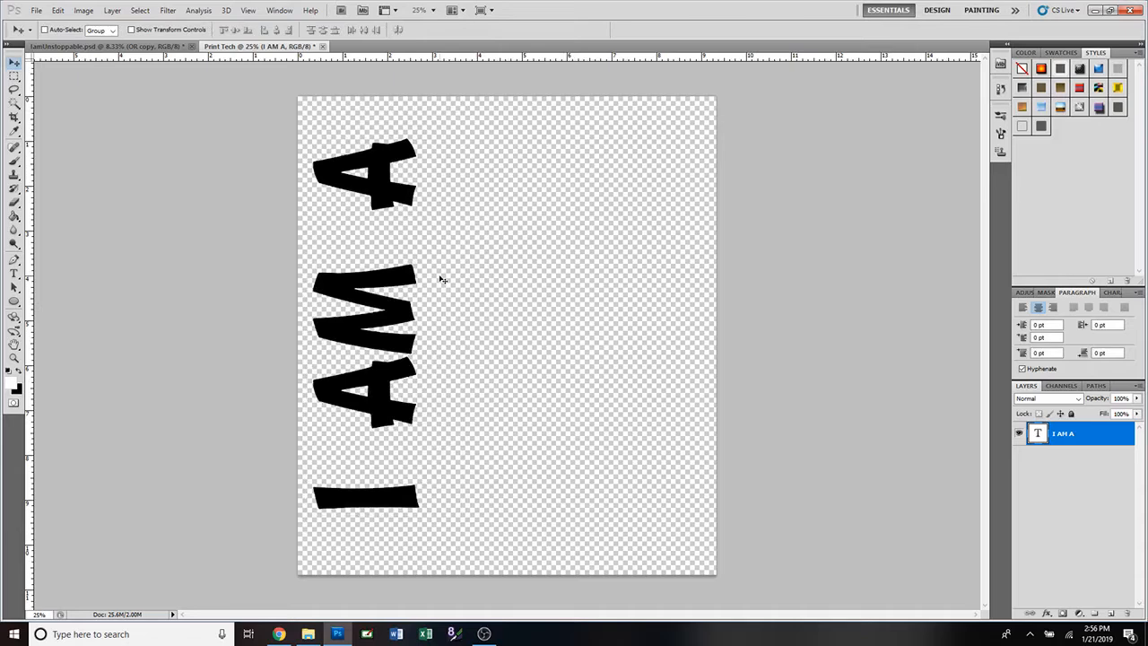
Experiment with shrinking, stretching and widening I AM A, then discard the transform.
key(ctrl+t)
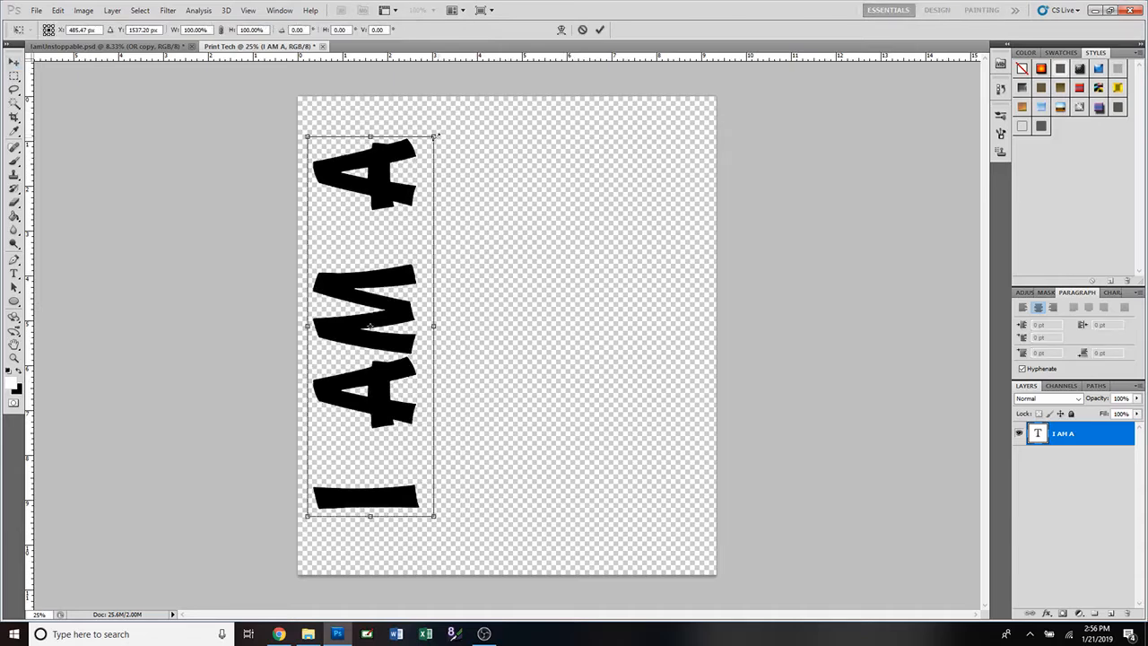
drag(434, 133, 475, 142)
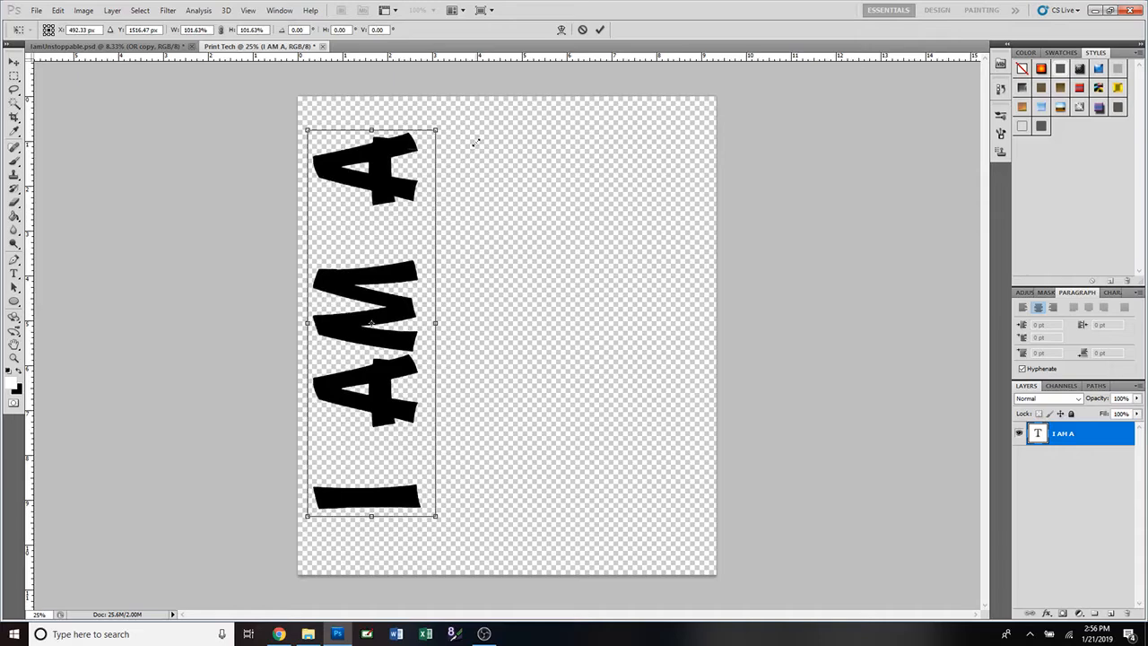
drag(475, 142, 440, 177)
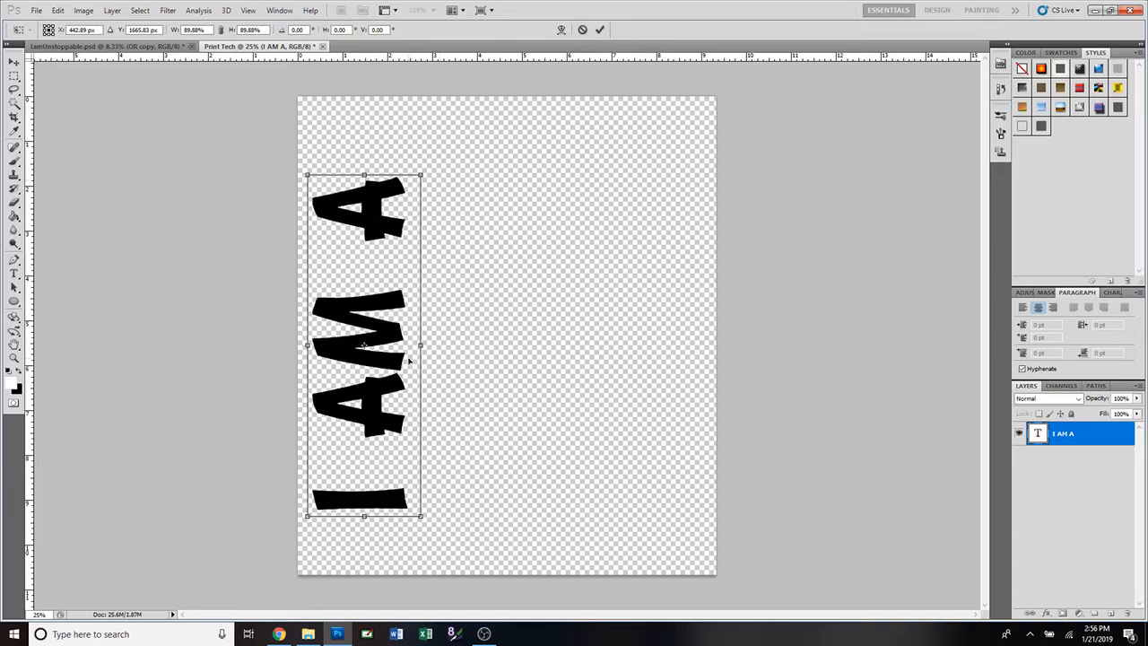
drag(364, 176, 371, 116)
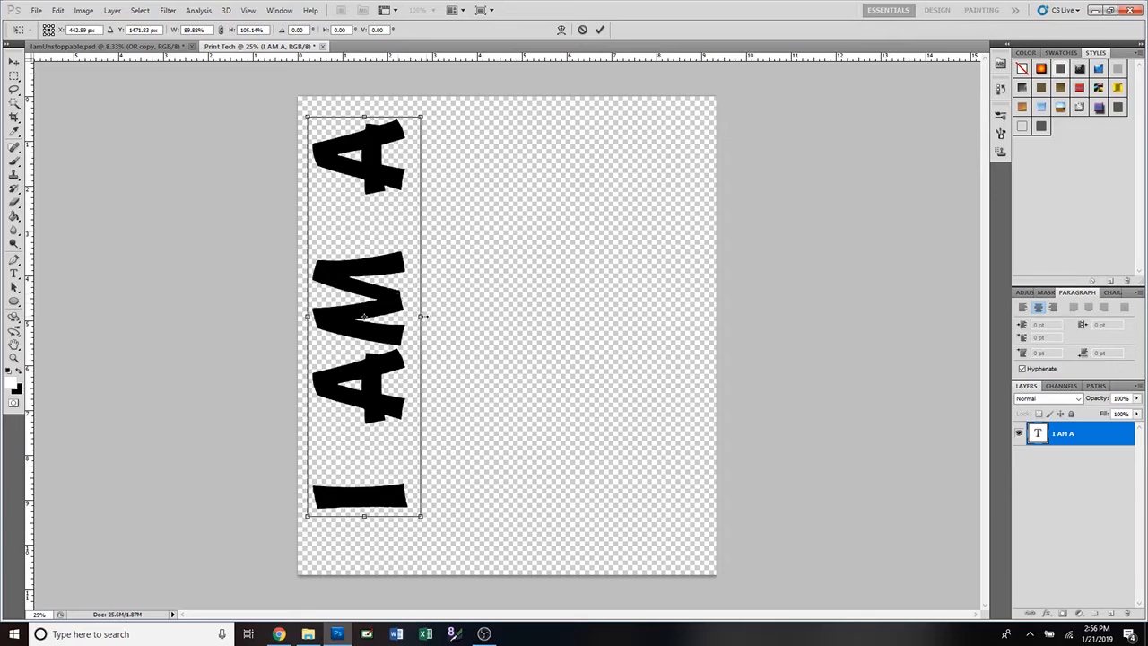
drag(419, 317, 497, 317)
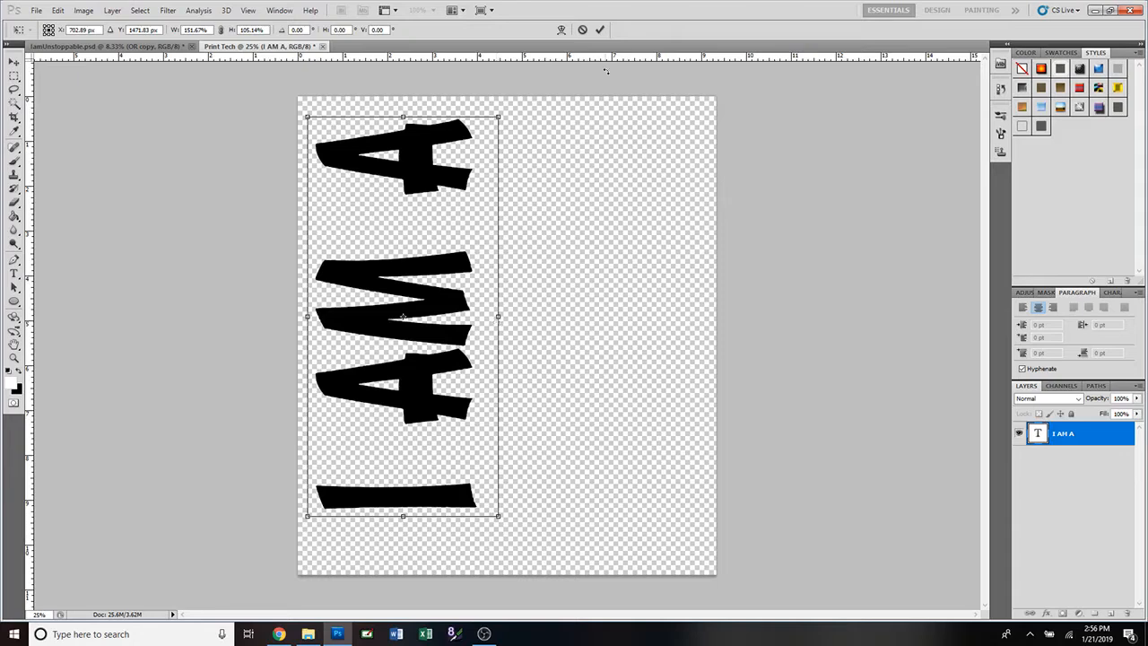
click(581, 29)
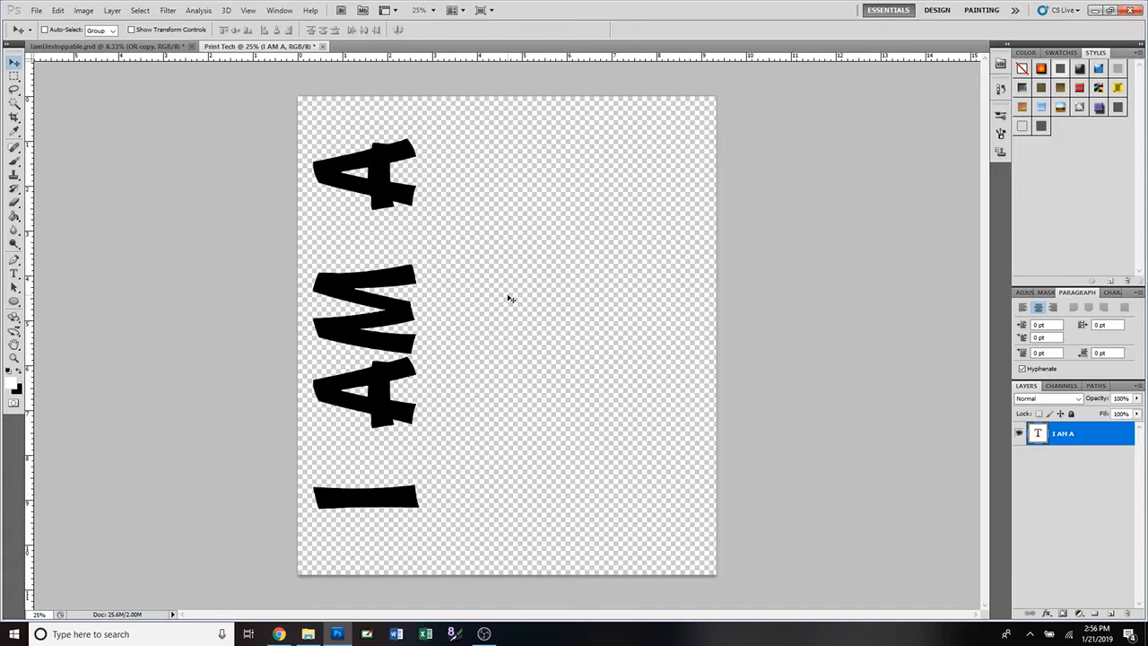
Narrow I AM A to about 88% width and commit the transform.
key(ctrl+t)
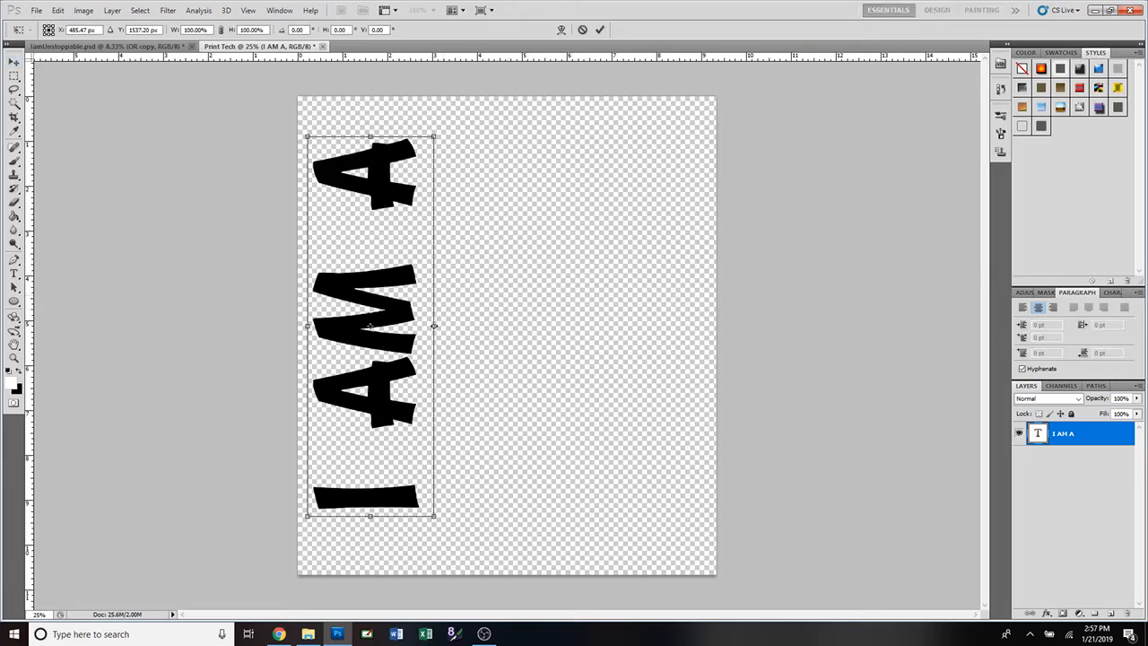
mouse_move(433, 326)
mouse_down()
mouse_move(444, 326)
mouse_move(404, 325)
mouse_move(418, 326)
mouse_up()
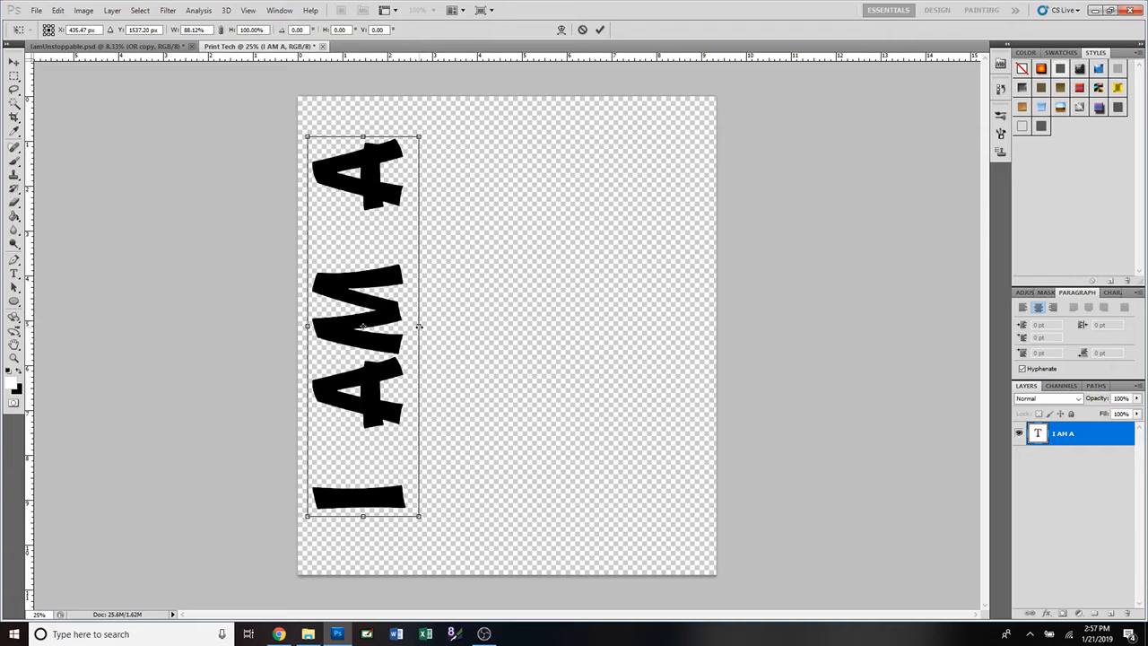
click(600, 30)
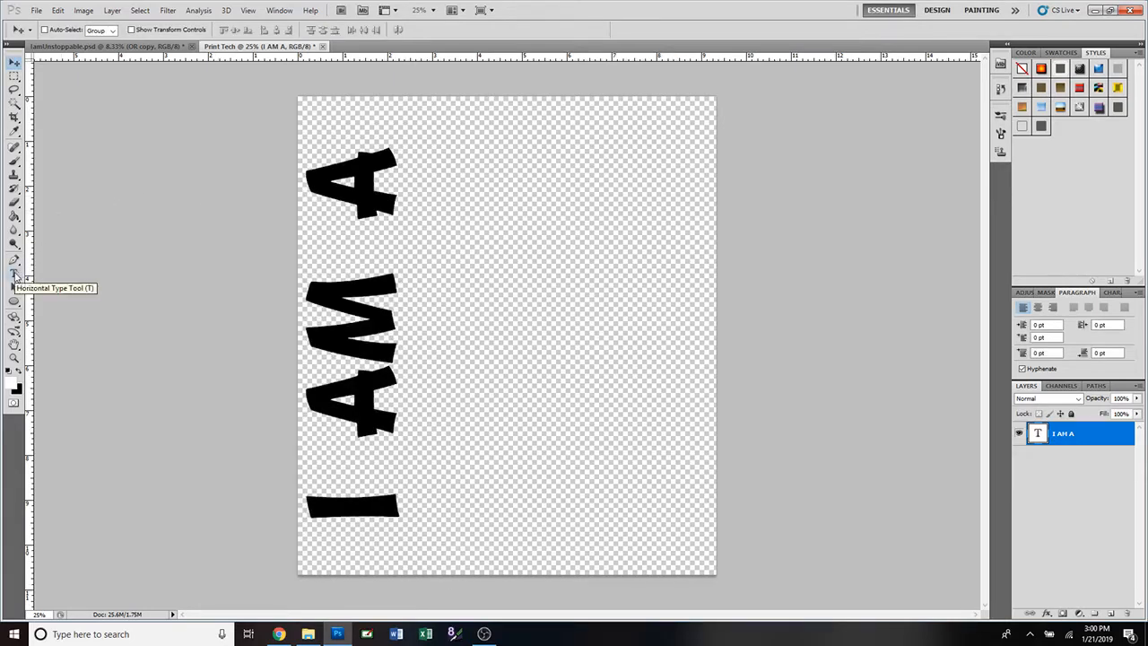
click(141, 47)
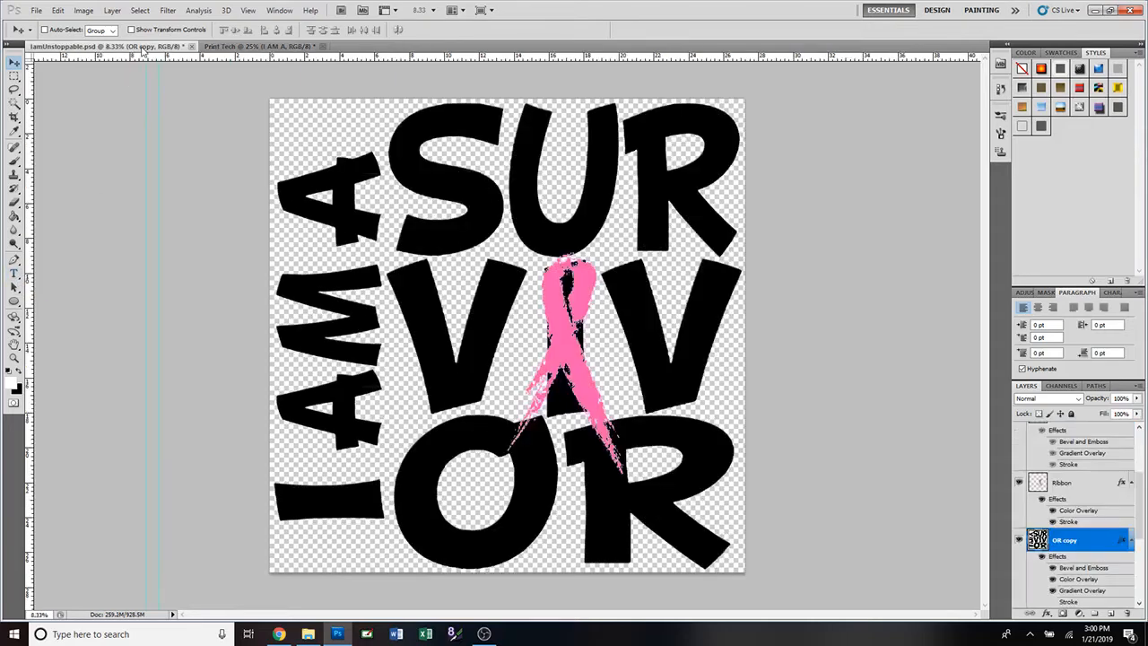
scroll(1106, 518, down, 5)
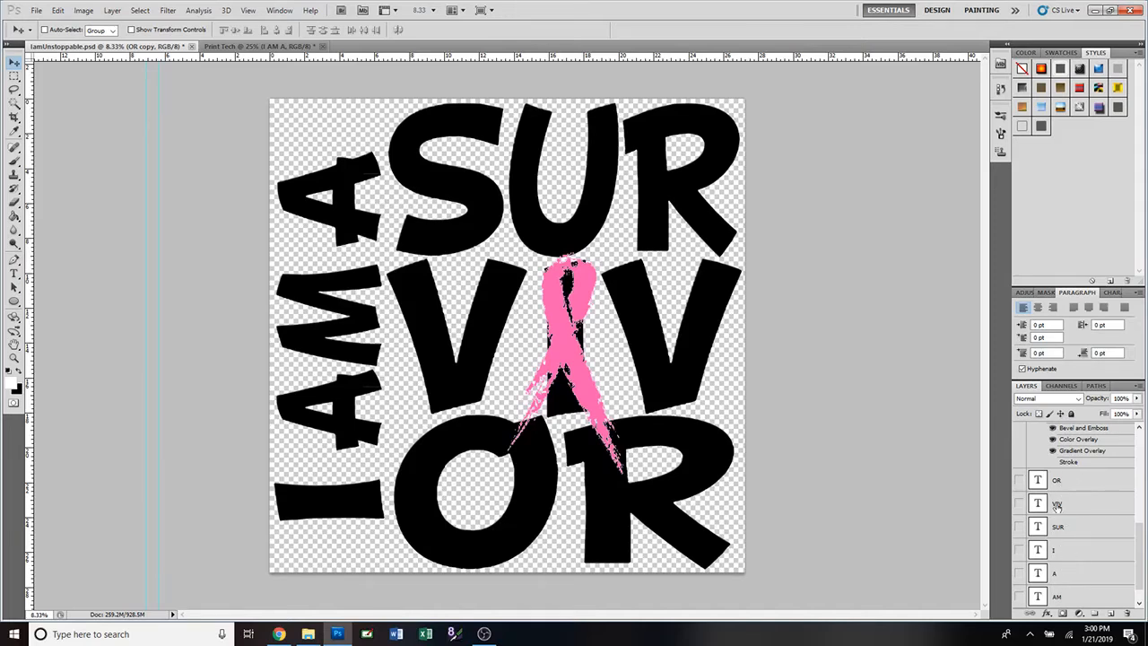
click(257, 48)
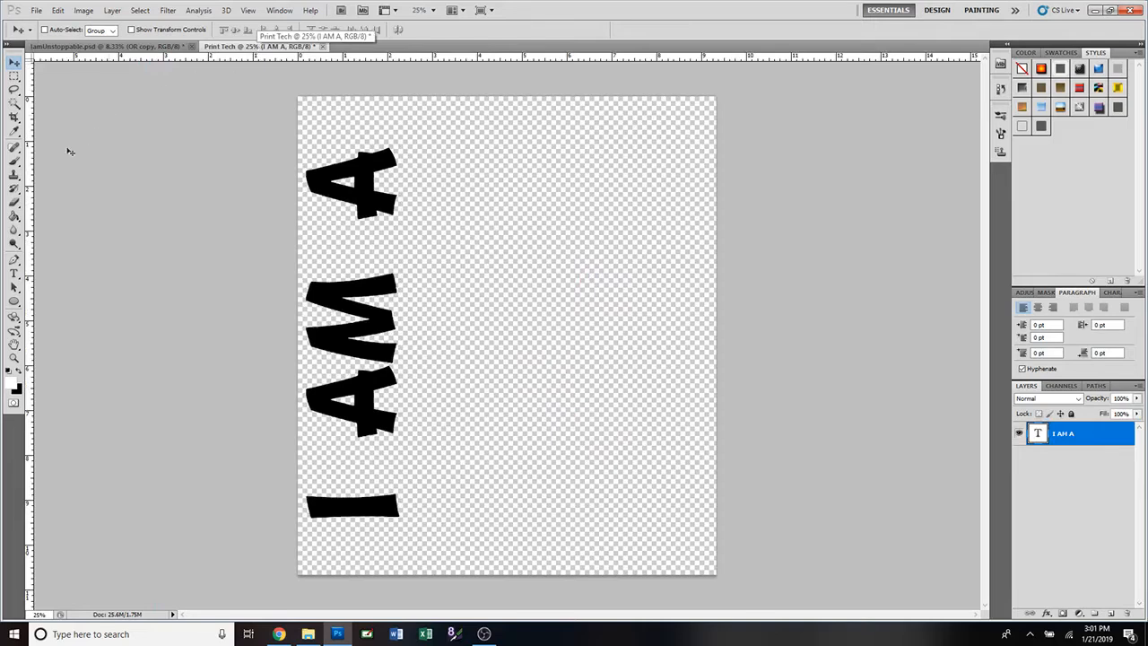
click(14, 273)
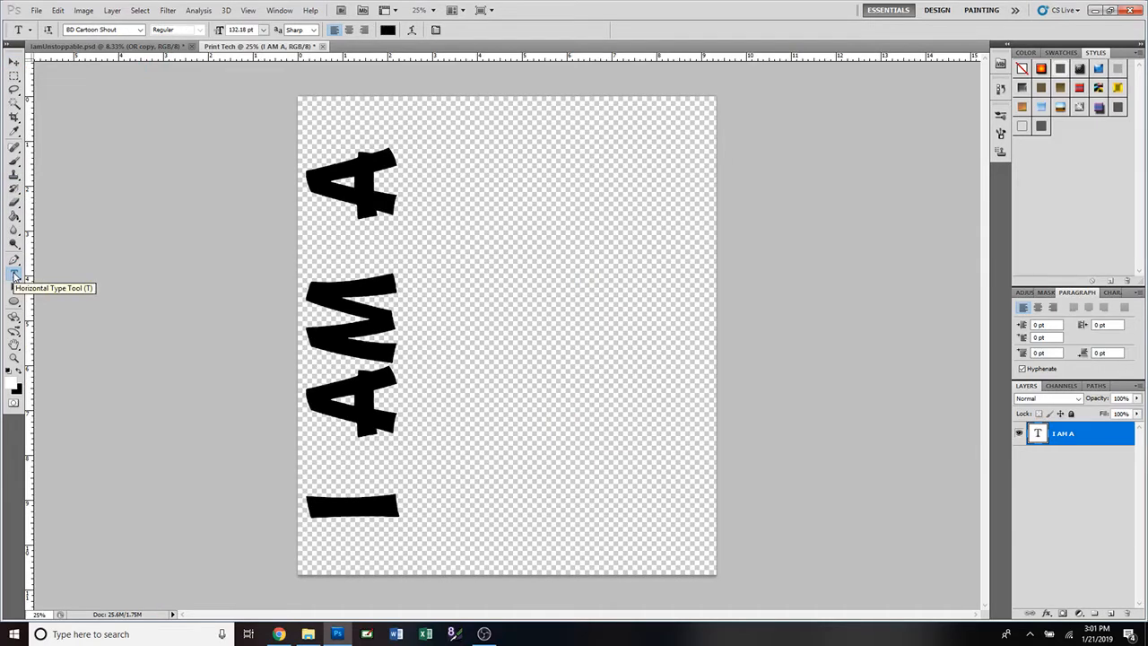
Type black SUR text and position it beside the top of I AM A.
click(492, 191)
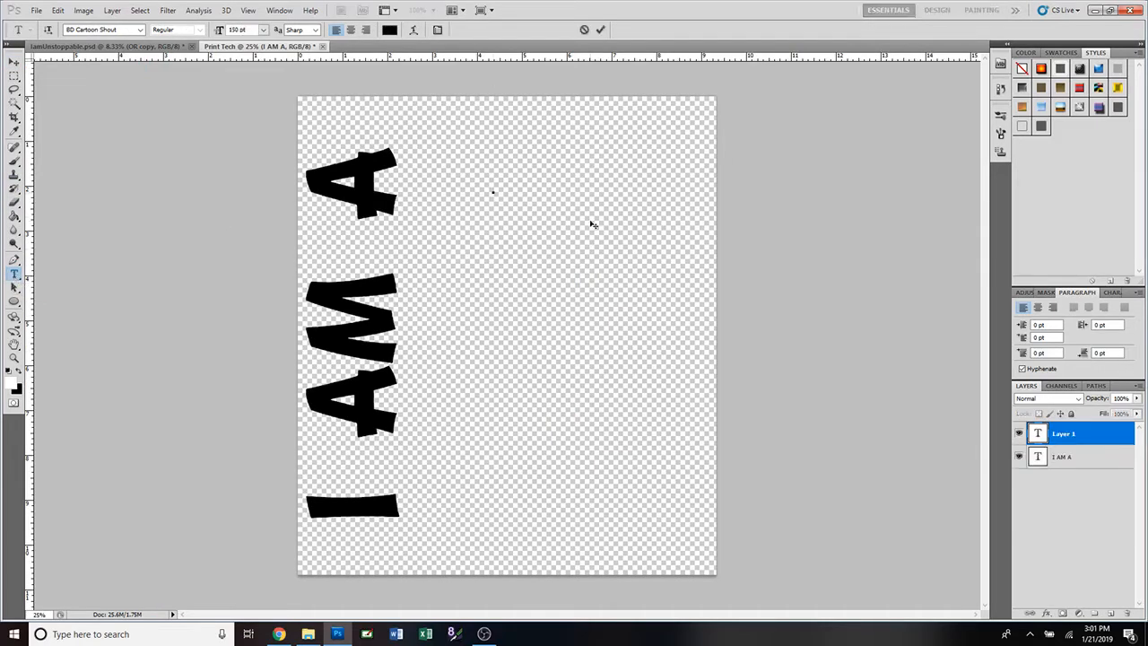
text(SUR)
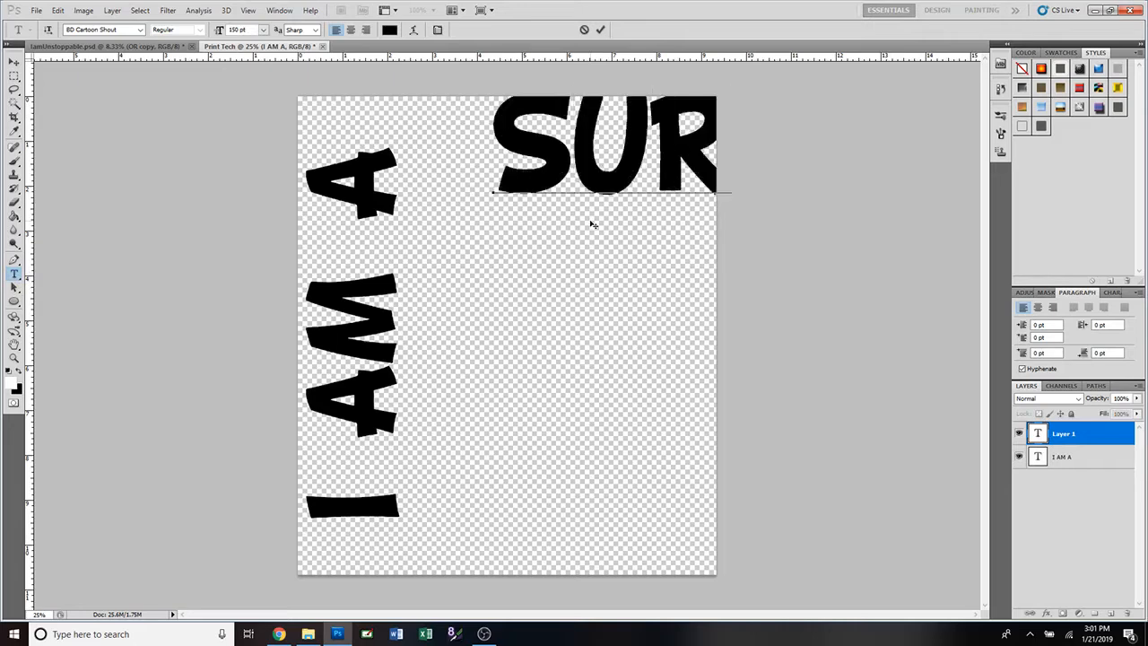
click(602, 30)
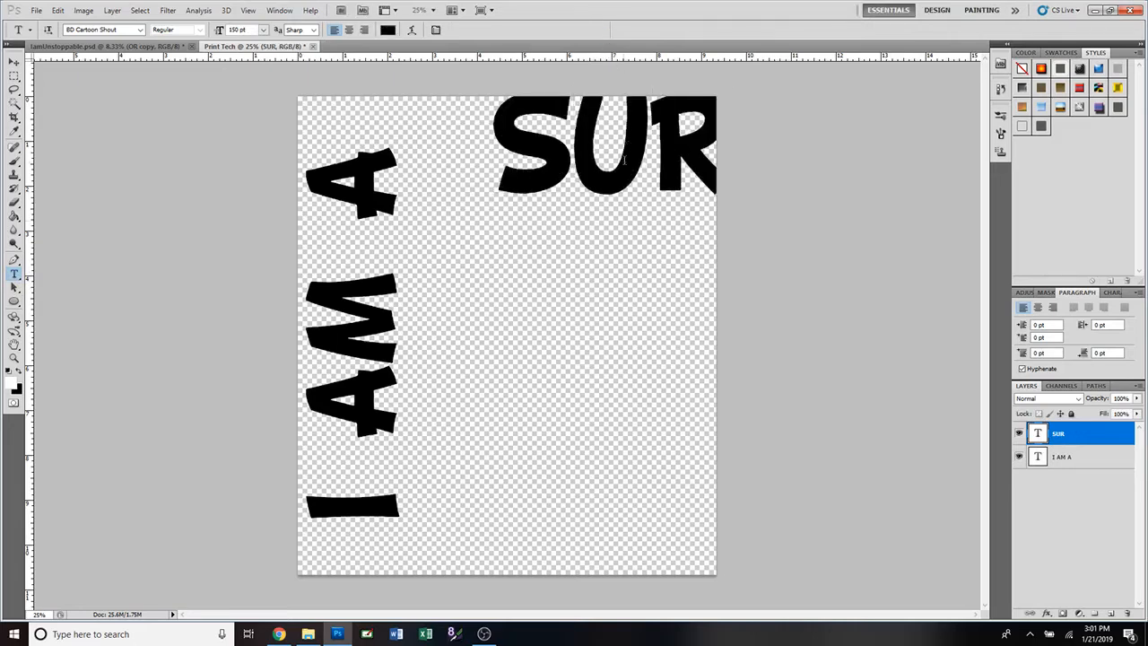
key(v)
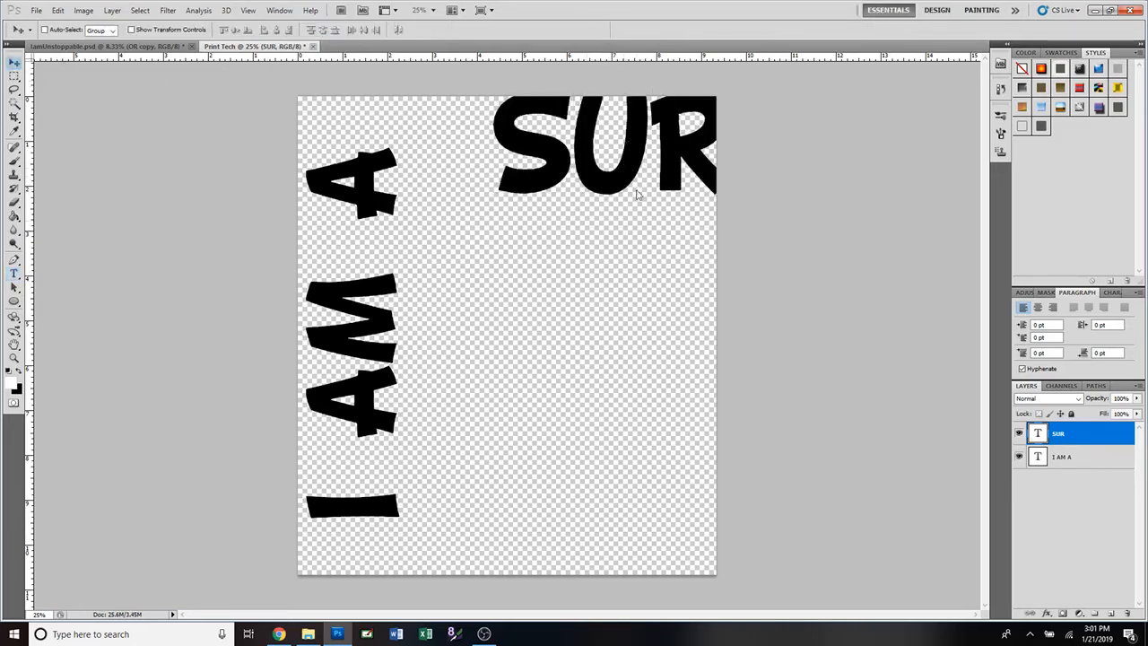
drag(626, 188, 575, 244)
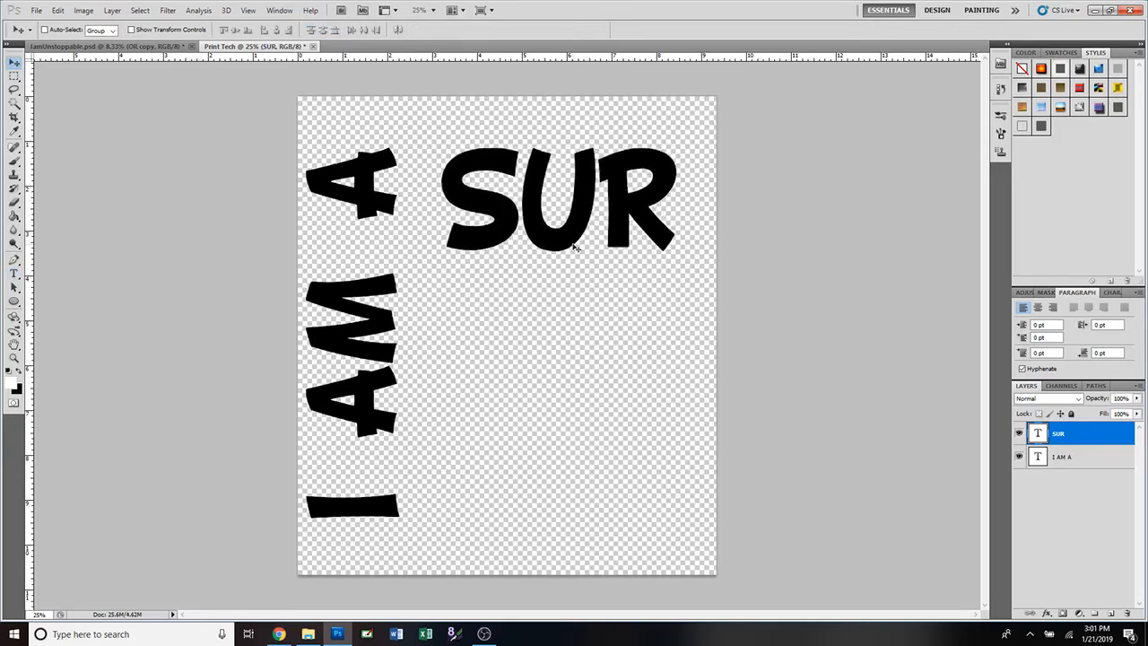
key(ctrl+t)
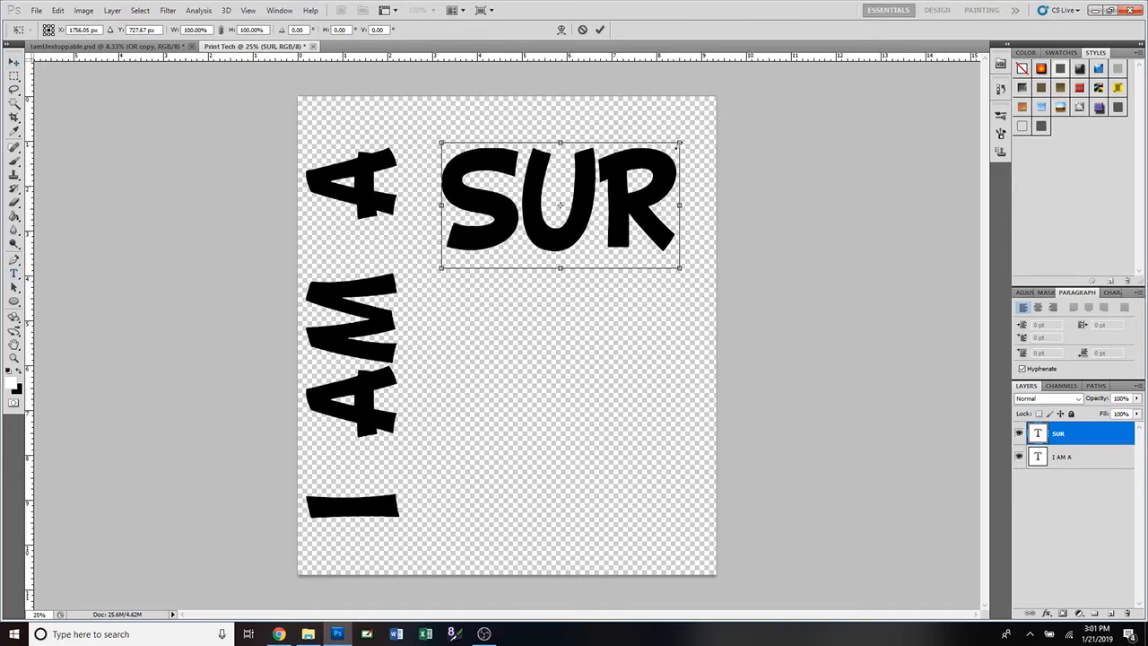
click(600, 29)
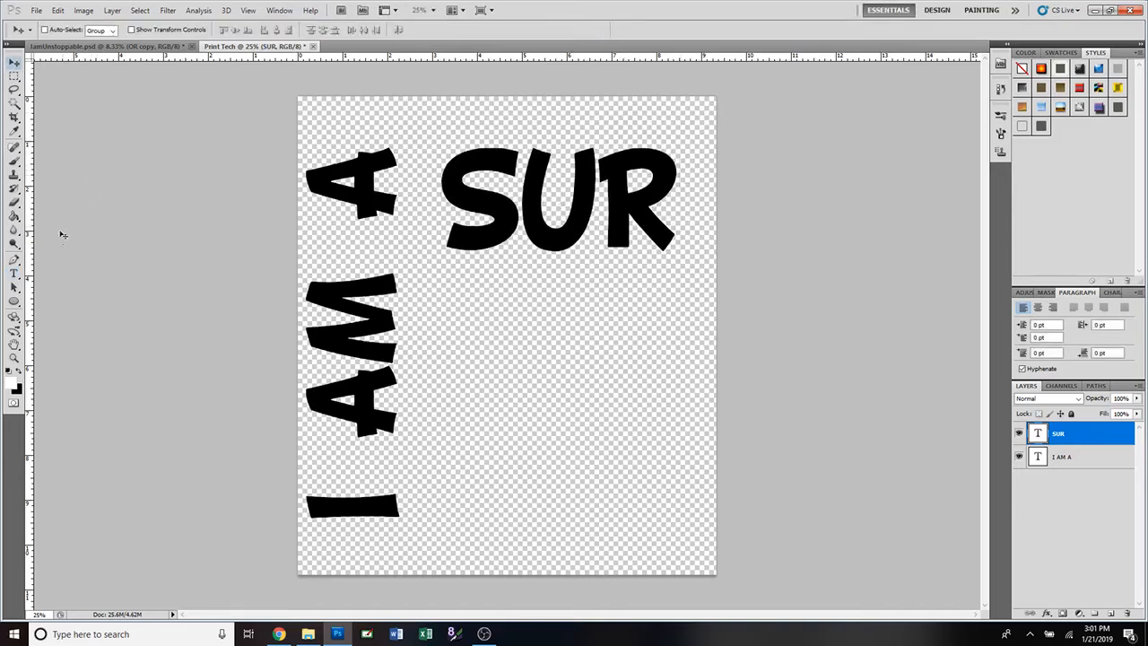
Type VIV on a new text layer below SUR.
click(14, 274)
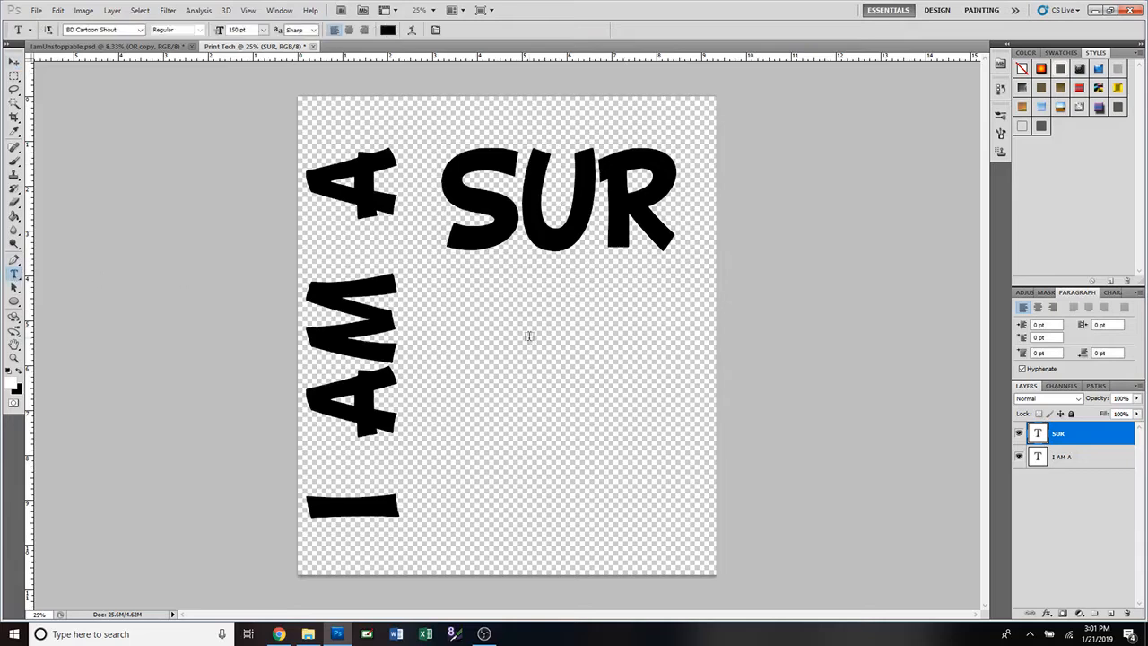
click(529, 336)
text(VIV)
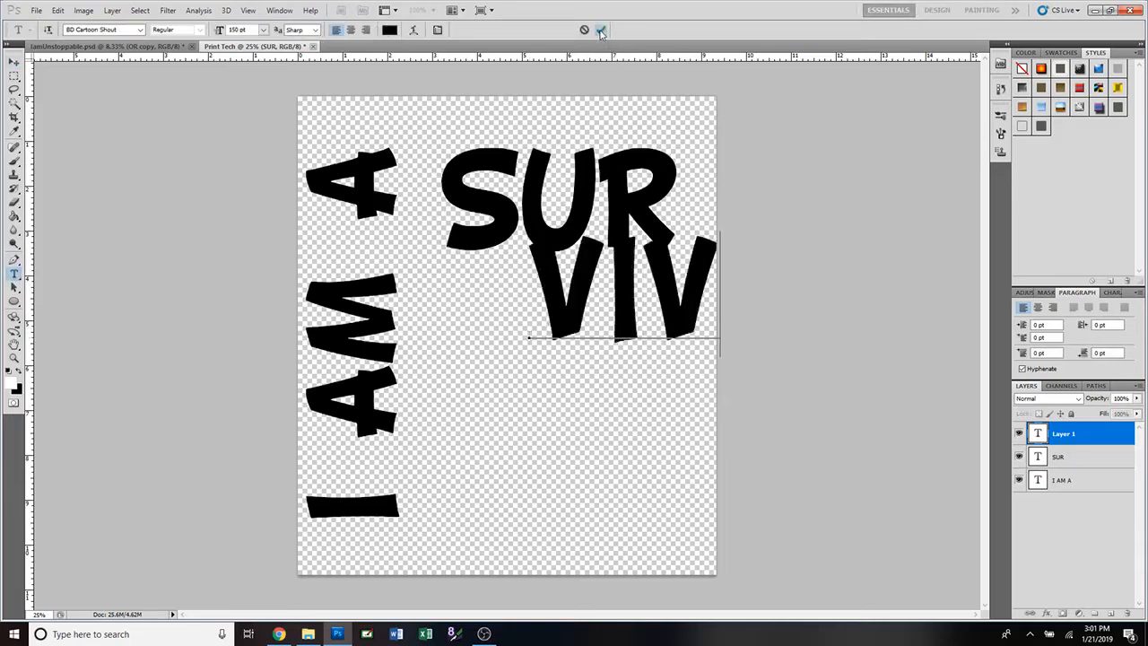
Commit VIV and briefly compare against the IamUnstoppable reference.
click(599, 30)
click(148, 47)
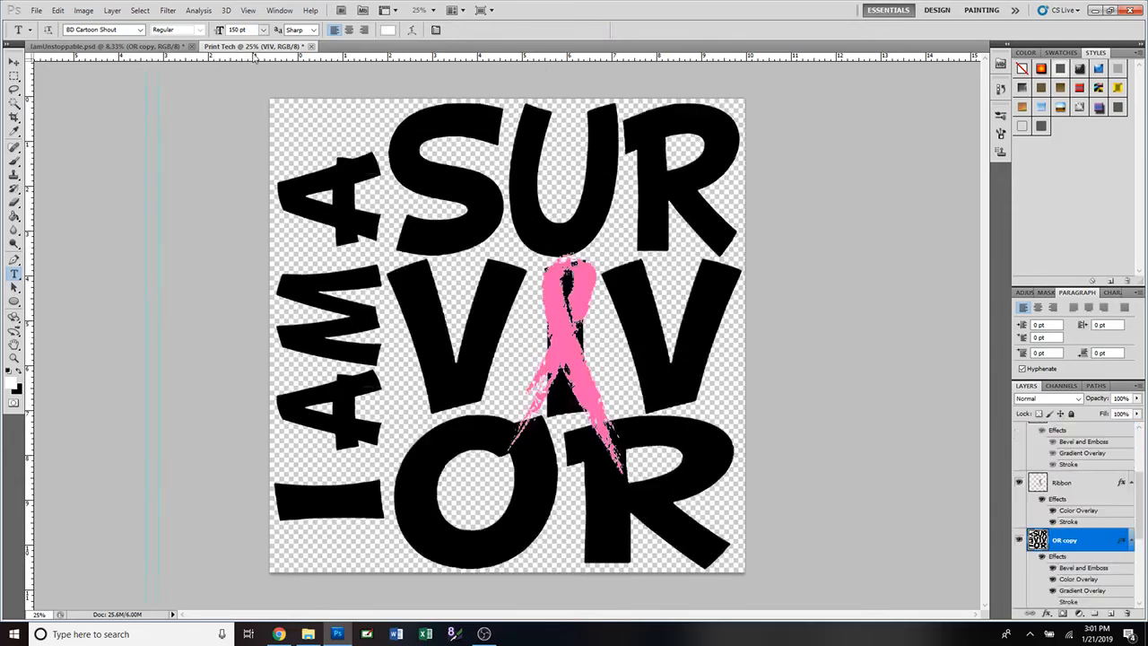
click(258, 47)
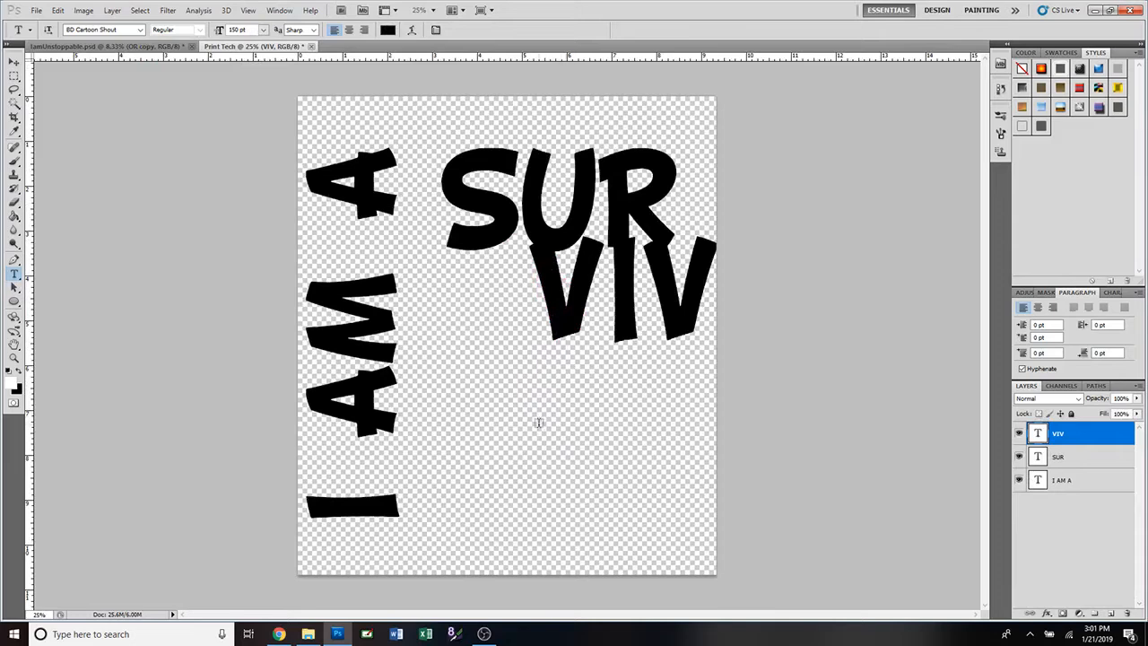
Add a committed OR text layer below VIV, then check the reference again.
click(538, 423)
text(OR)
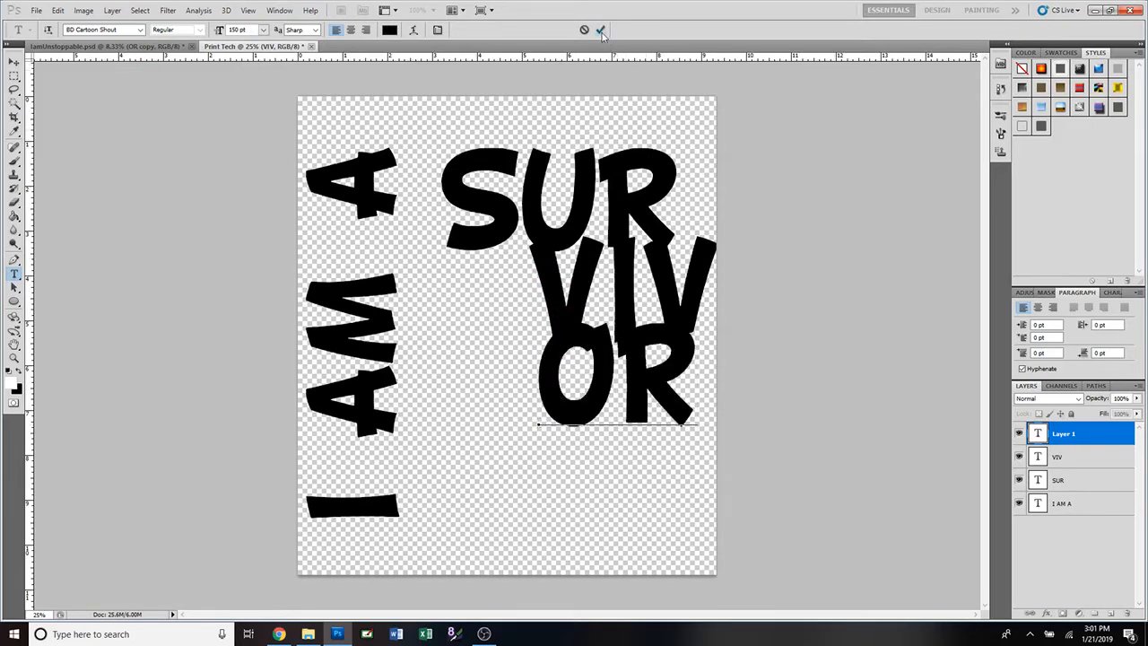
click(600, 30)
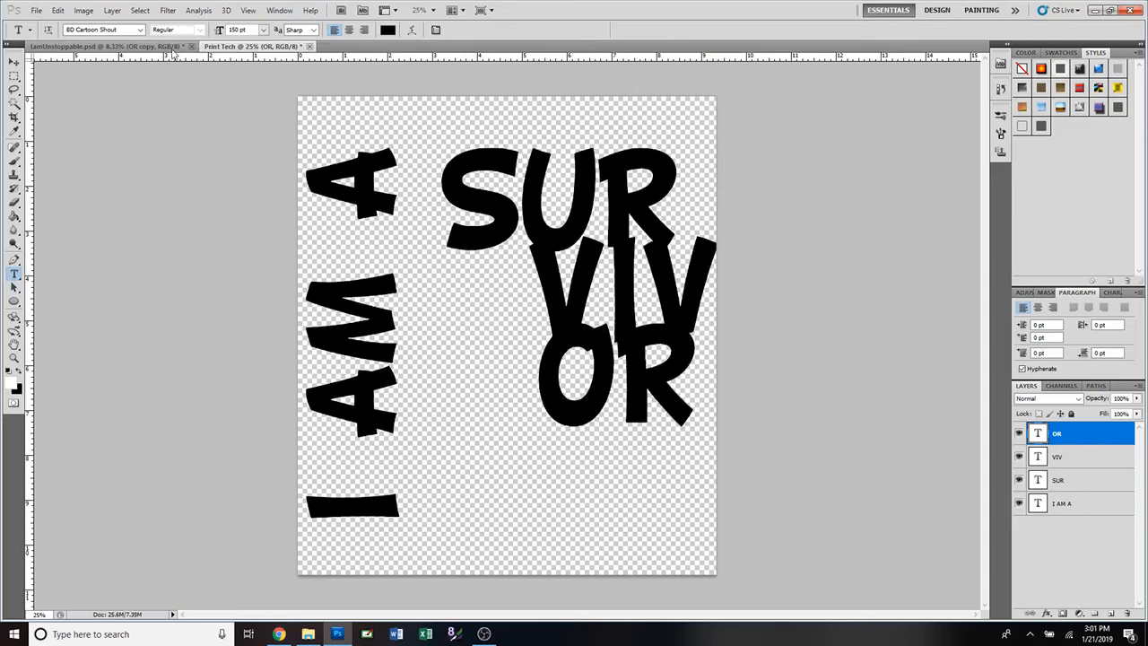
click(170, 46)
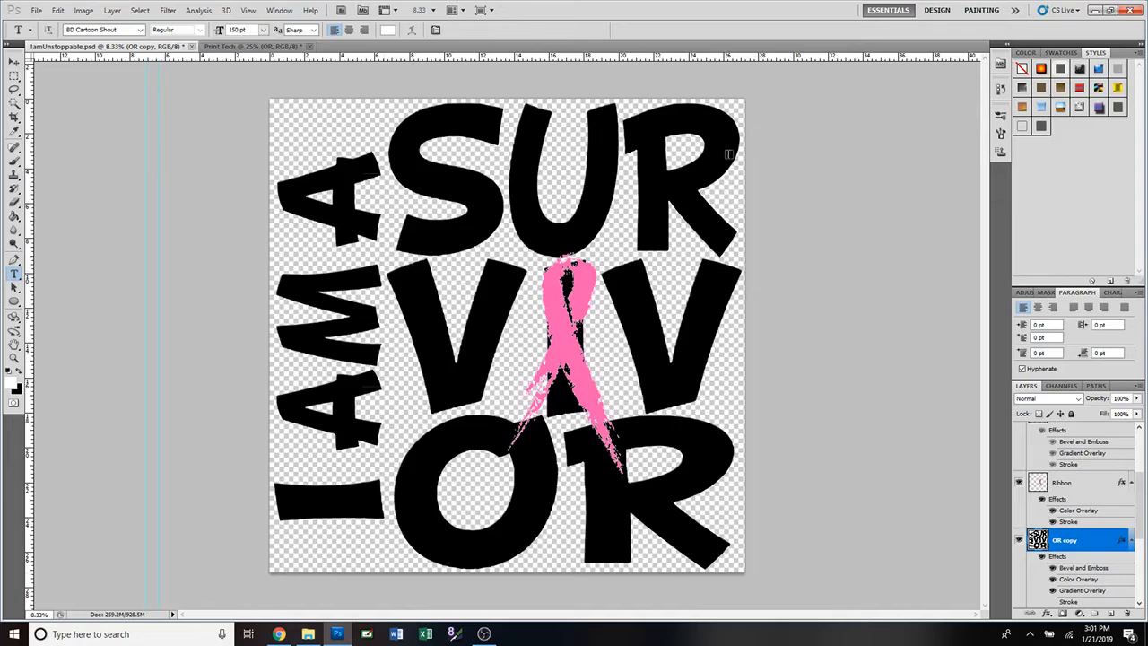
click(255, 46)
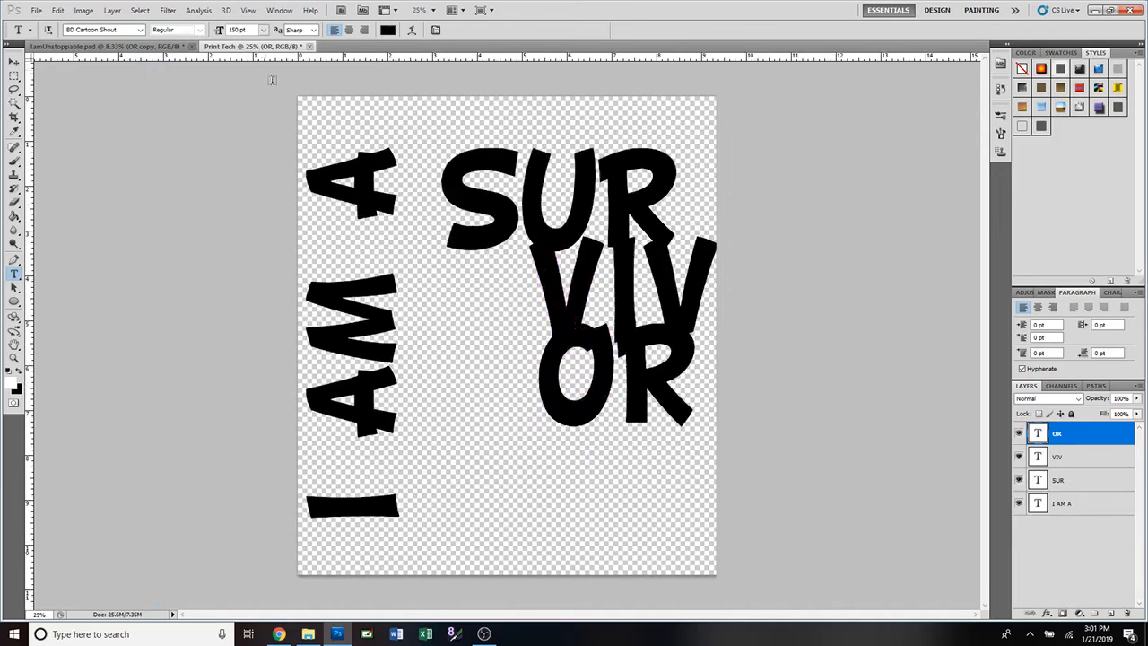
Hide SUR, VIV and OR, then type a three-line SUR/VIR/OR text layer.
click(1019, 433)
click(1018, 457)
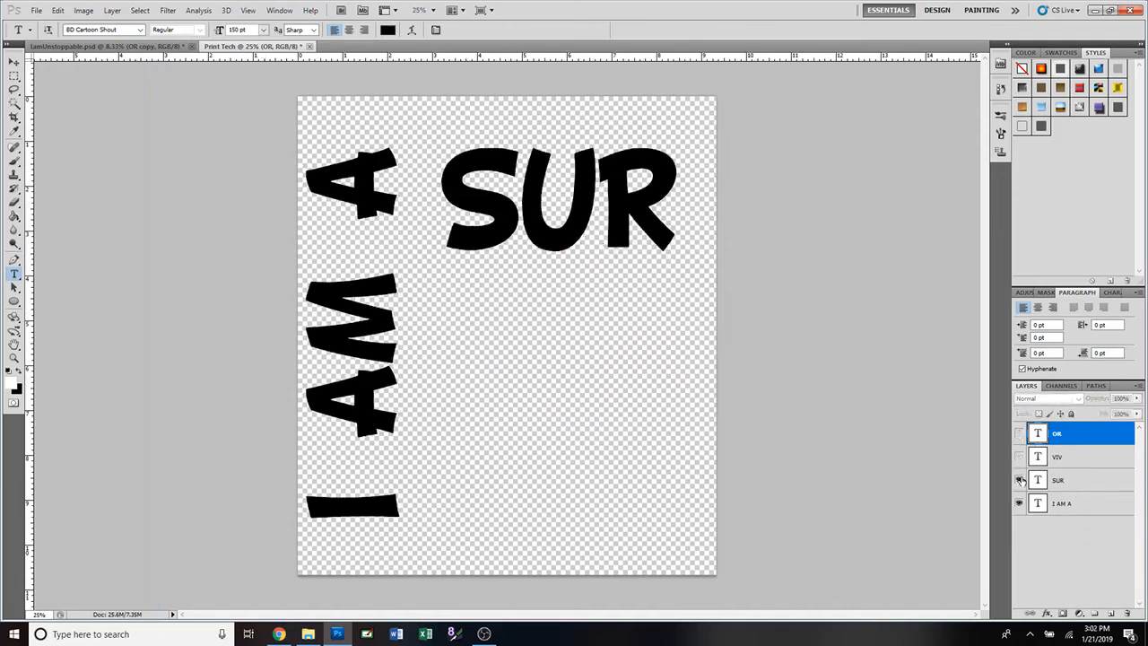
click(1018, 480)
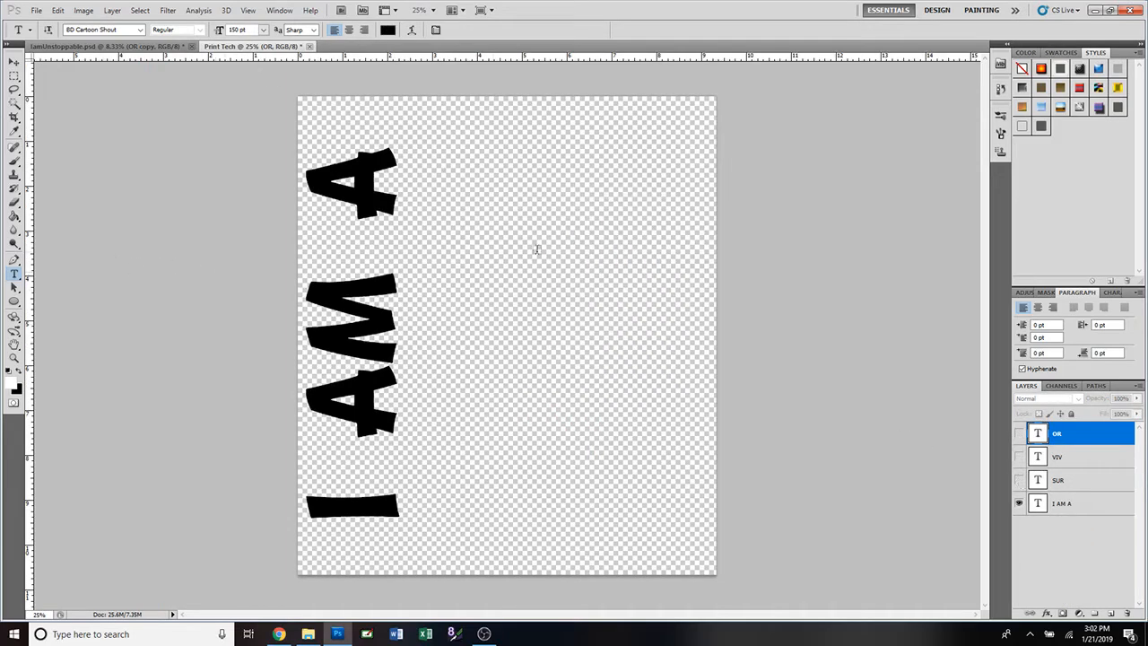
click(521, 226)
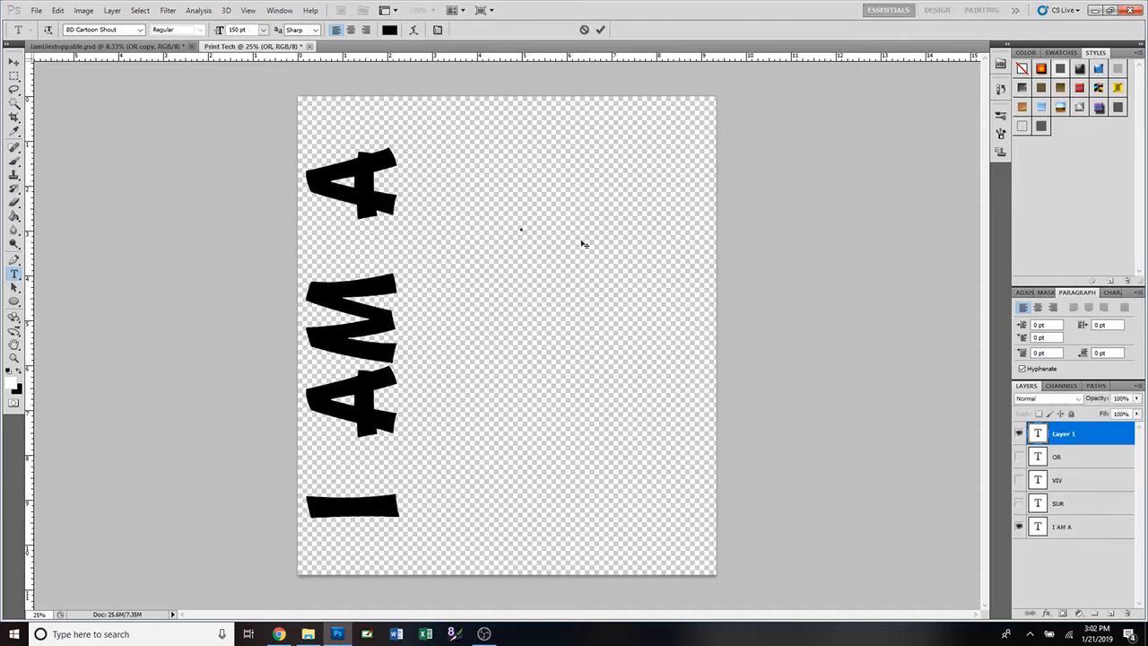
text(SUR)
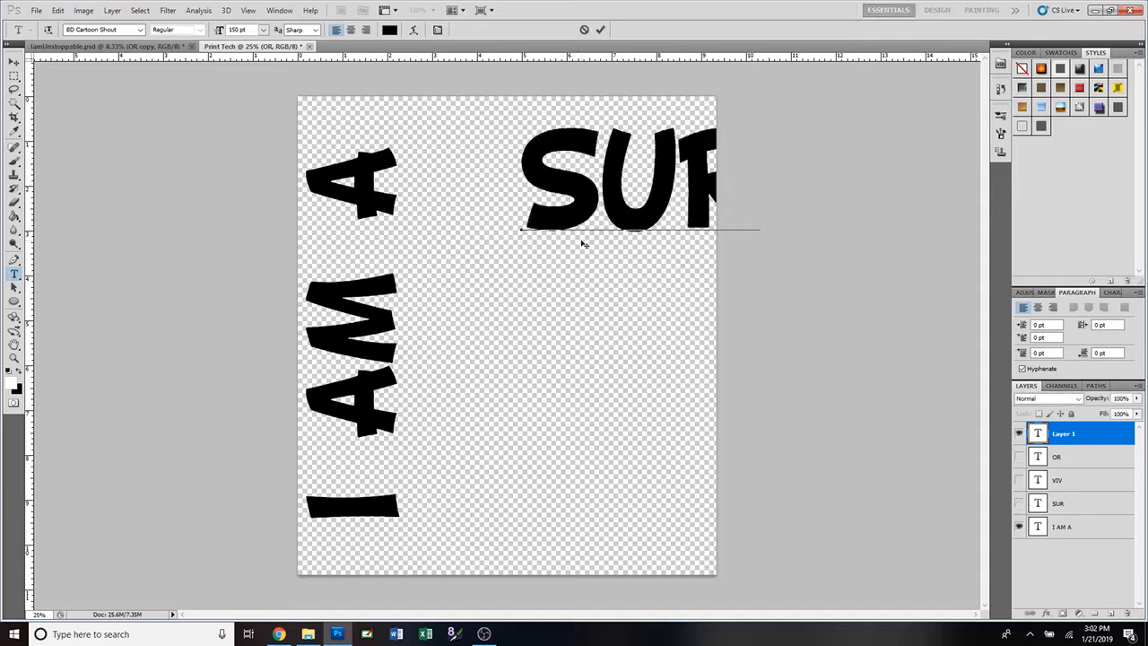
key(Return)
text(VIR)
key(Return)
text(OR)
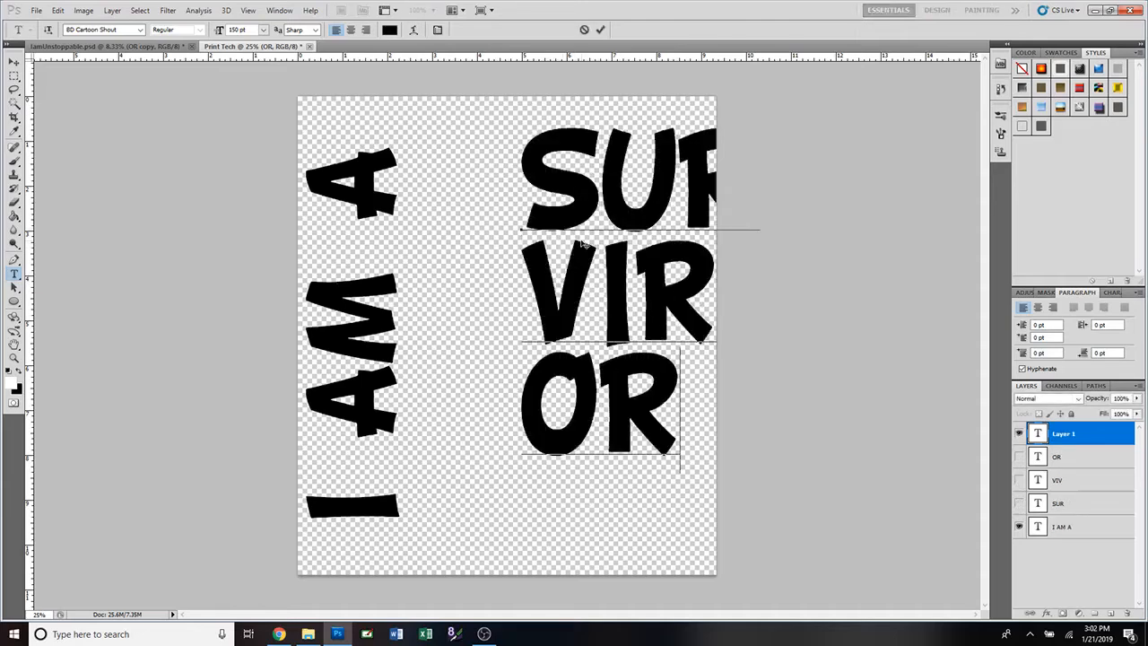
click(599, 29)
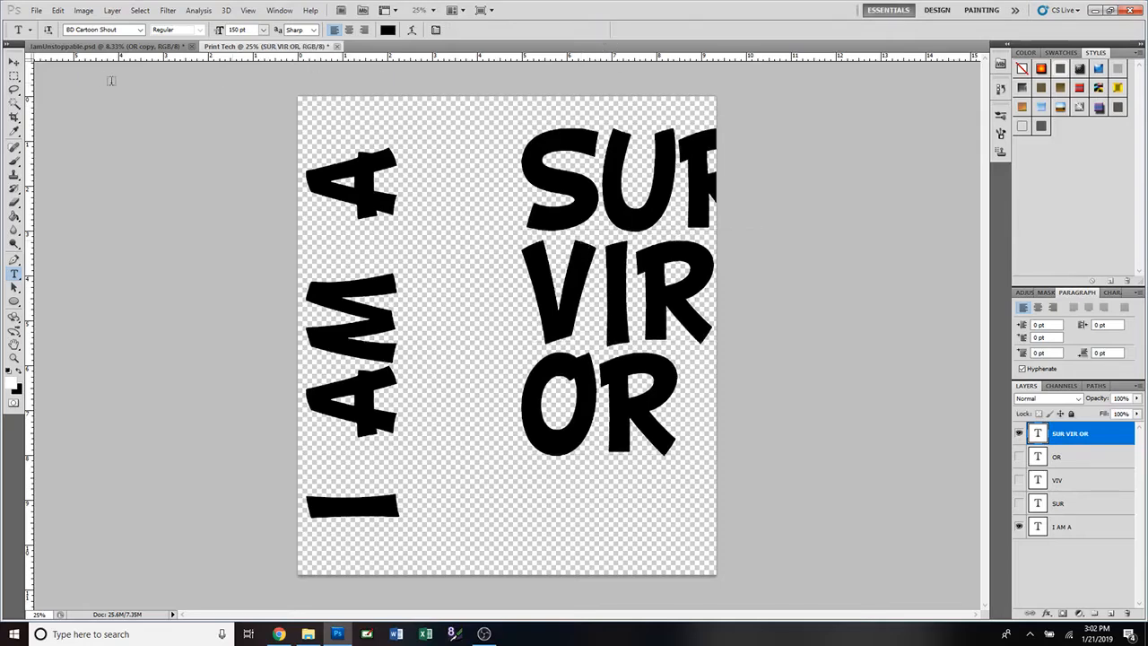
Centre-align SUR VIR OR, position it right of I AM A, then hide it.
click(15, 62)
drag(635, 222, 547, 235)
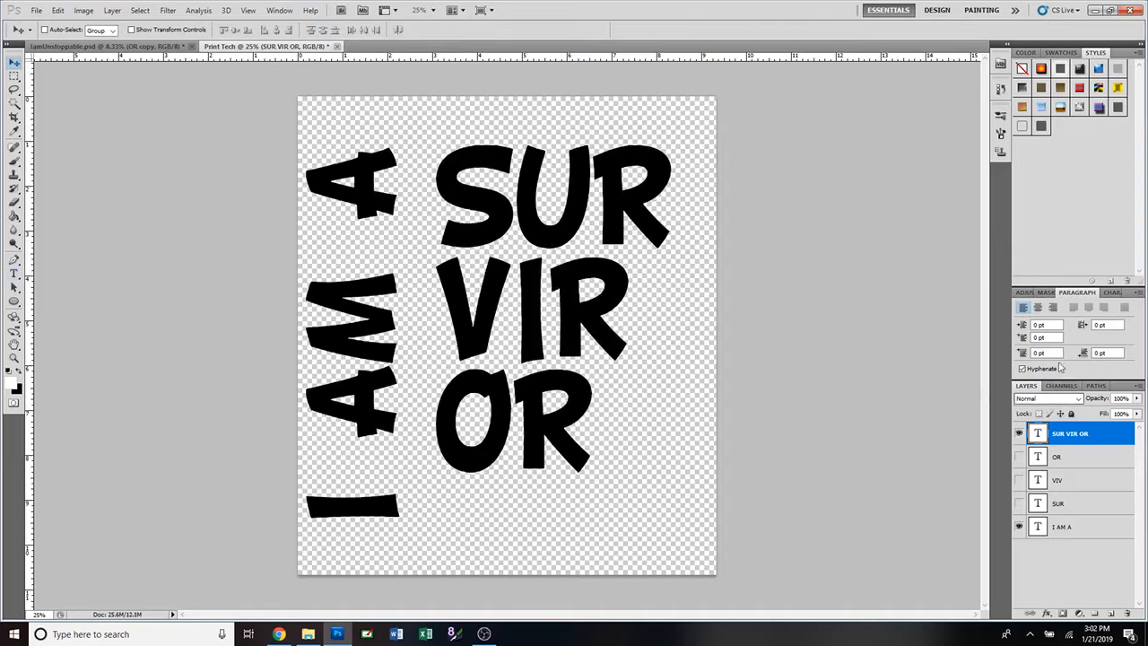
click(1036, 309)
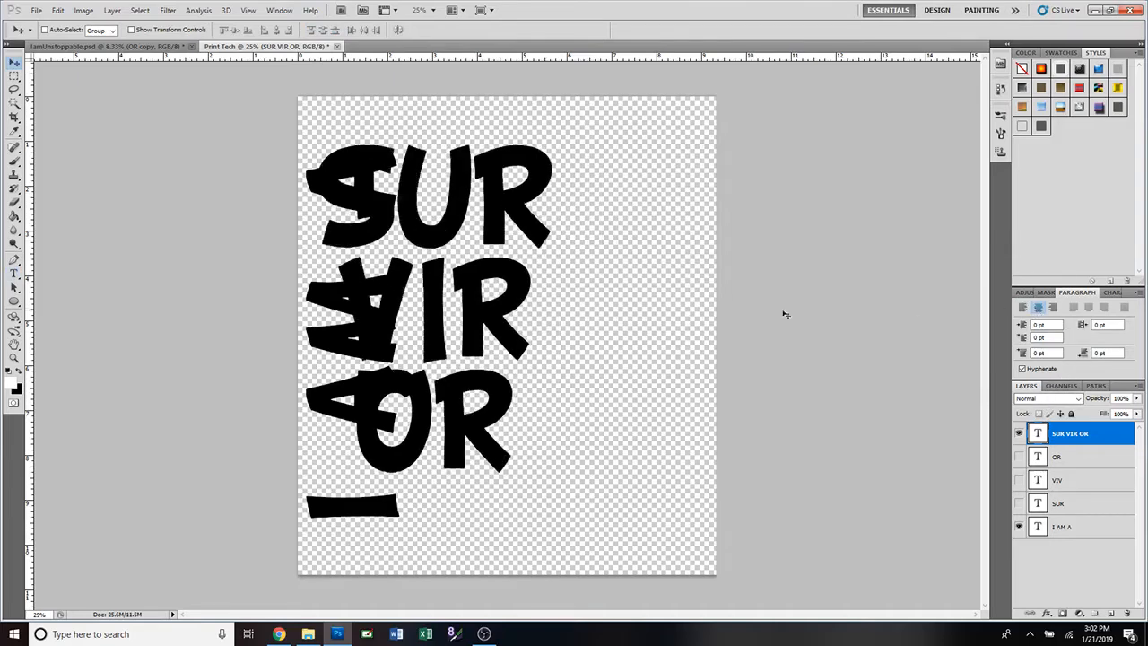
drag(547, 327, 607, 328)
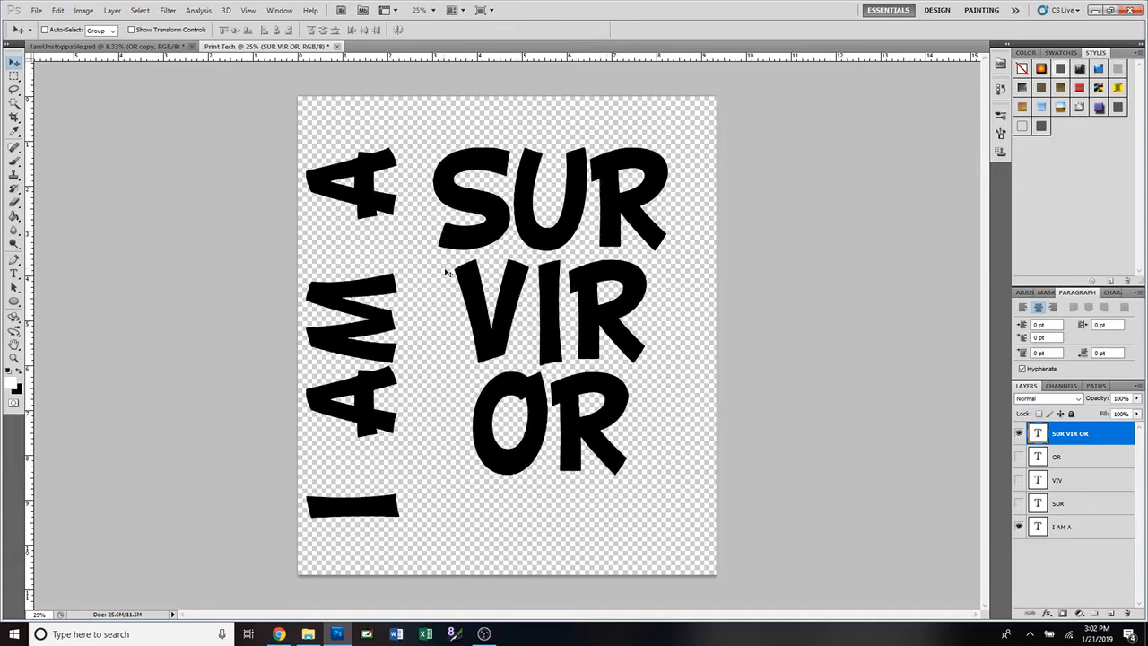
drag(465, 325, 469, 357)
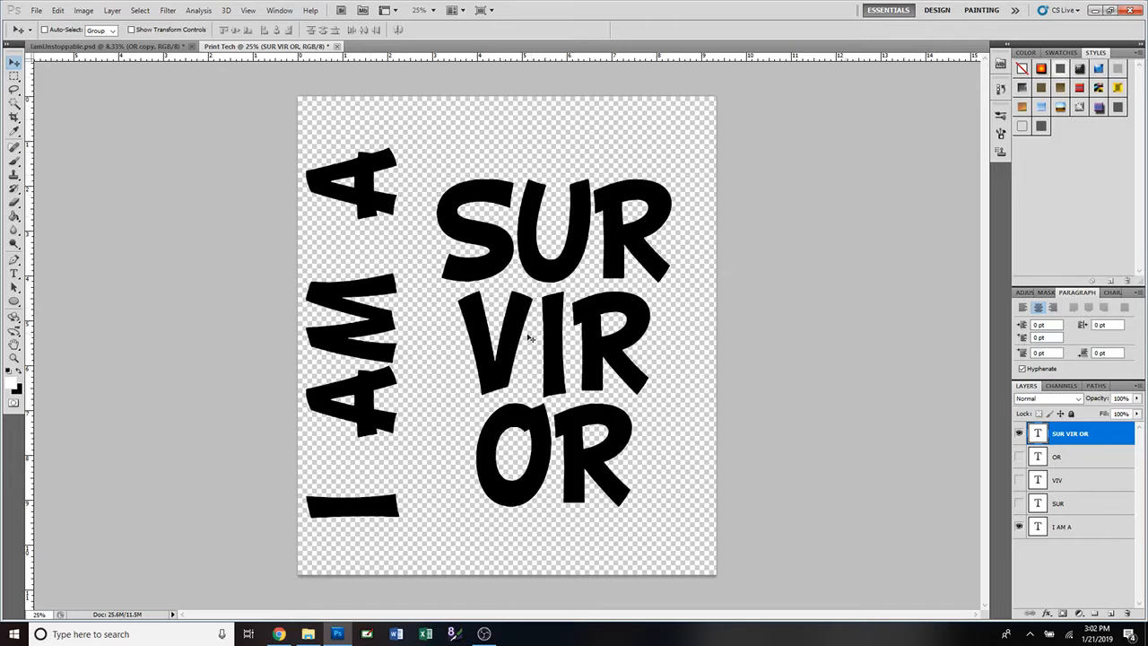
double_click(1037, 434)
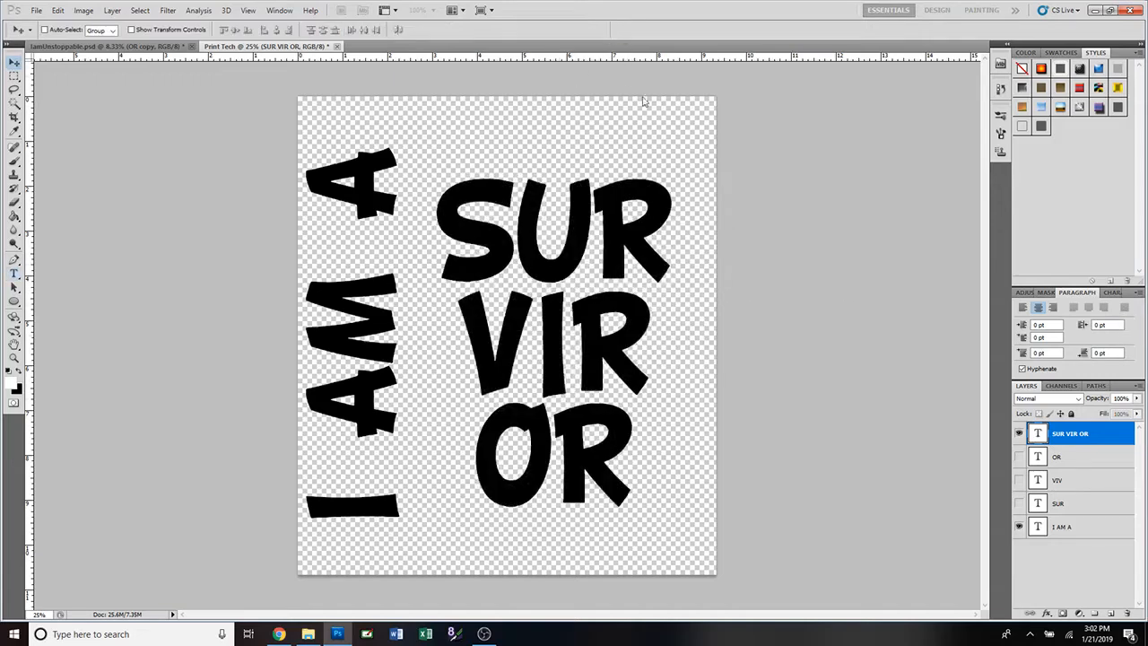
click(600, 30)
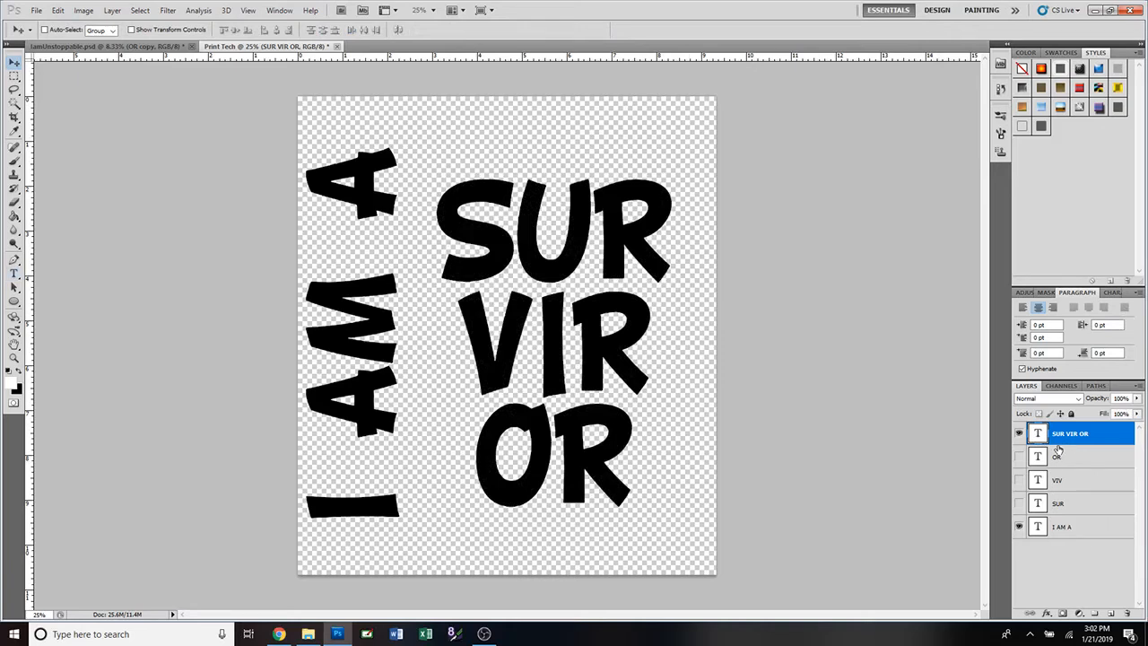
click(1019, 433)
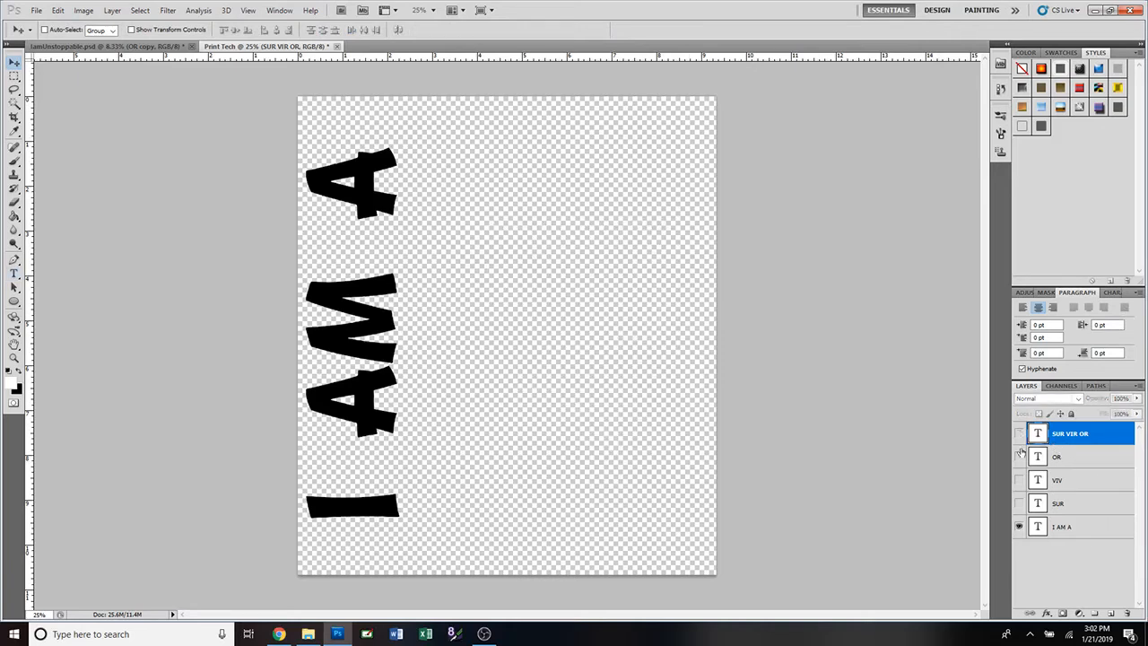
Toggle layer visibility and isolate SUR VIR OR using Show/Hide all other layers.
click(1018, 457)
click(1018, 480)
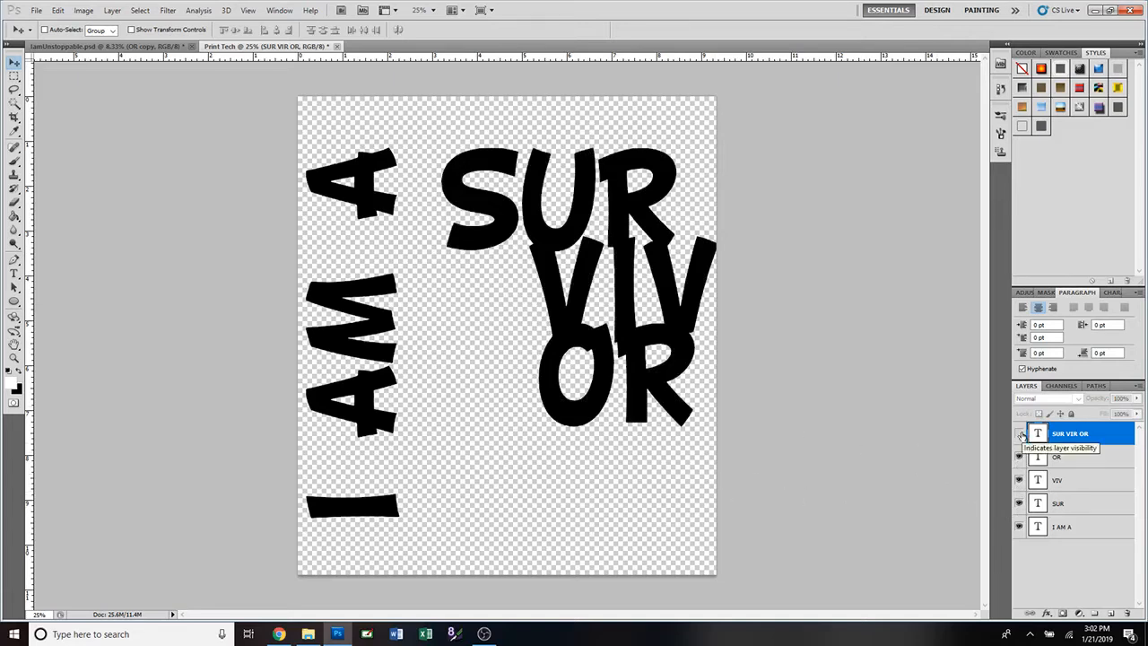
click(1018, 434)
right_click(1018, 434)
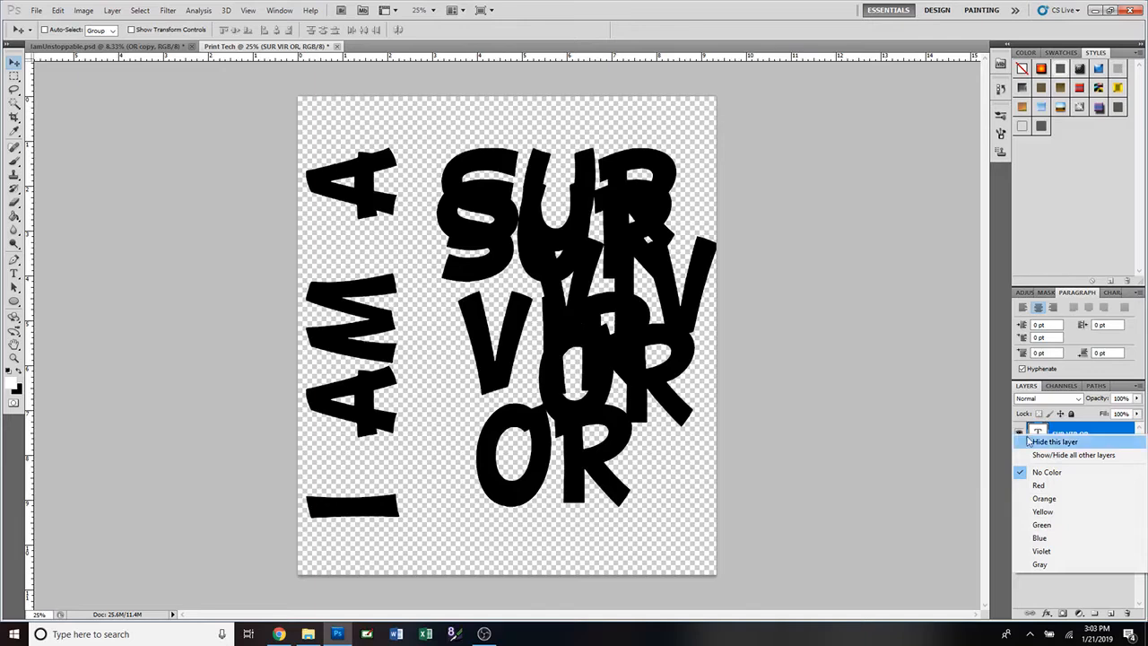
click(1096, 456)
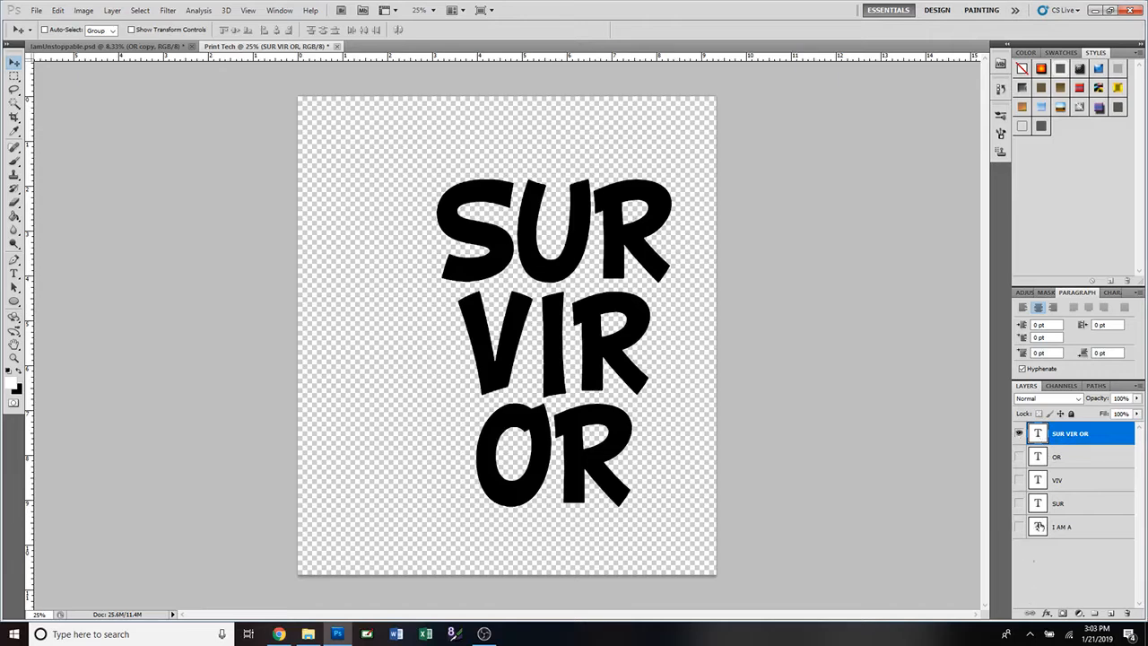
Hide SUR VIR OR, show OR, VIV, SUR and I AM A, and make OR active.
click(1018, 433)
click(1018, 456)
click(1019, 479)
click(1018, 503)
click(1019, 526)
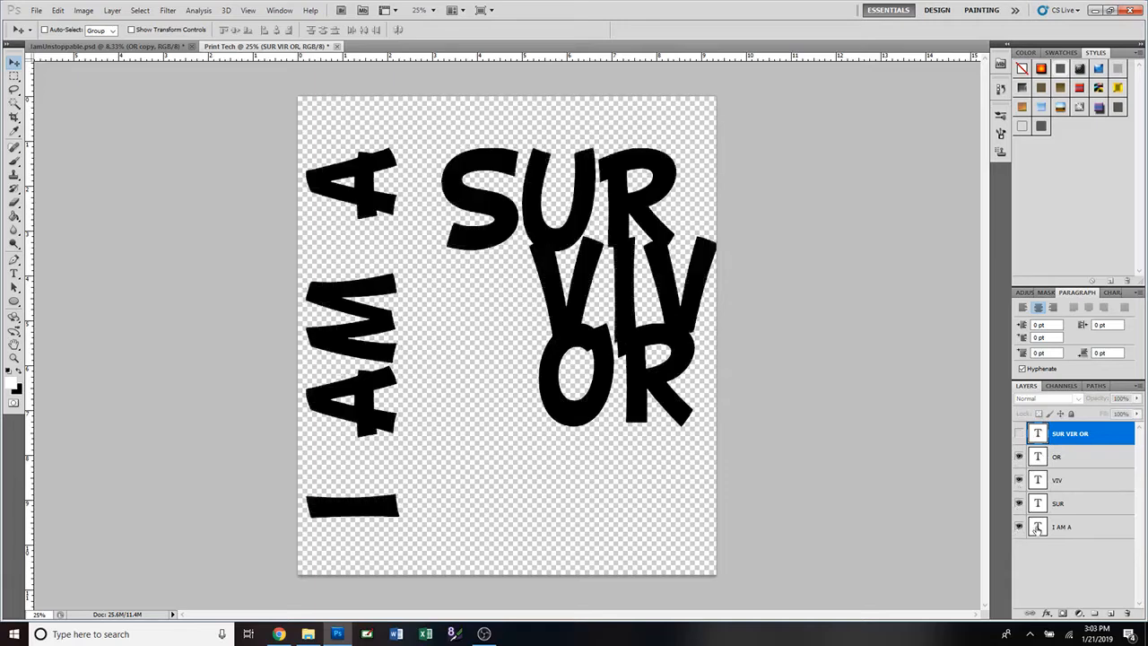
right_click(1019, 458)
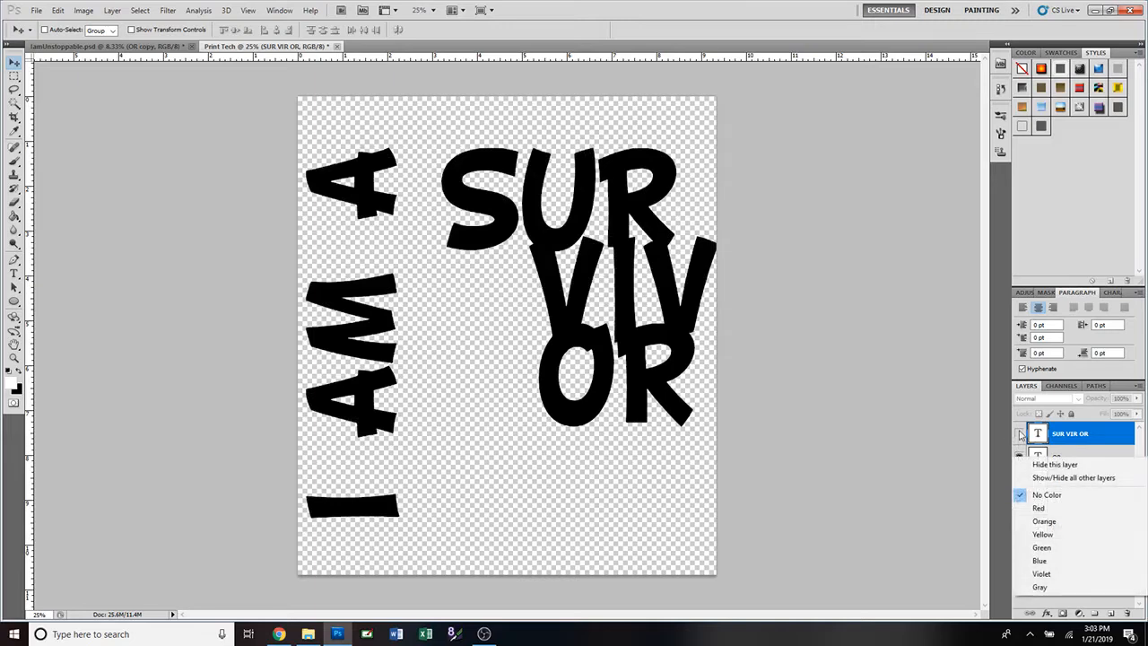
click(1001, 451)
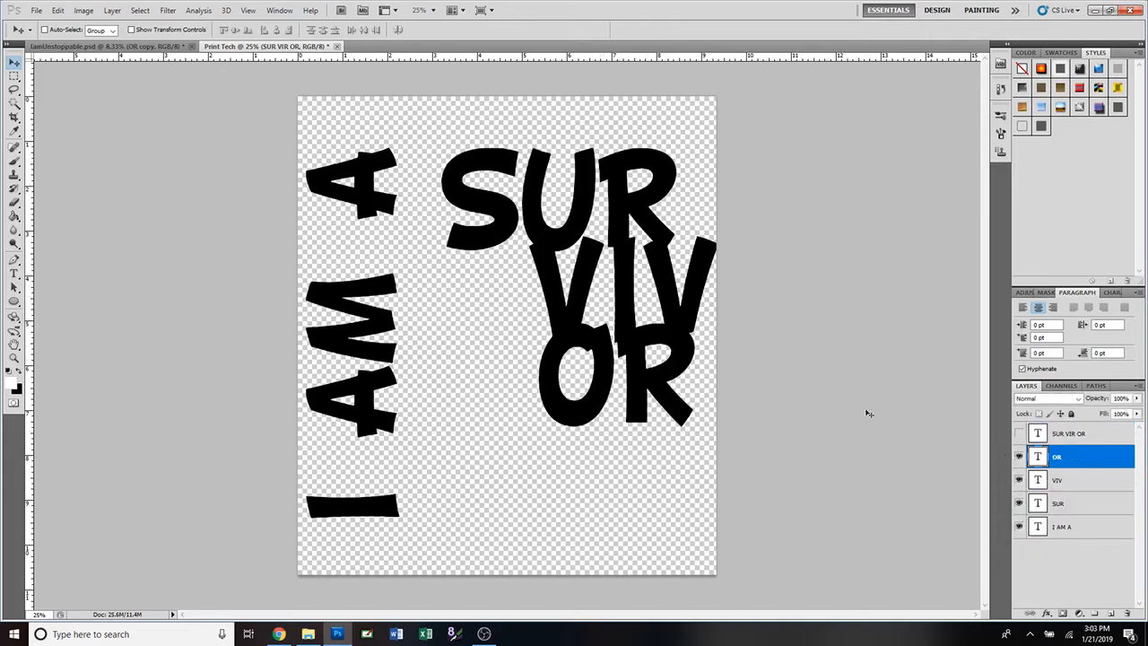
Move OR down and left, and centre VIV between SUR and OR.
drag(594, 404, 556, 541)
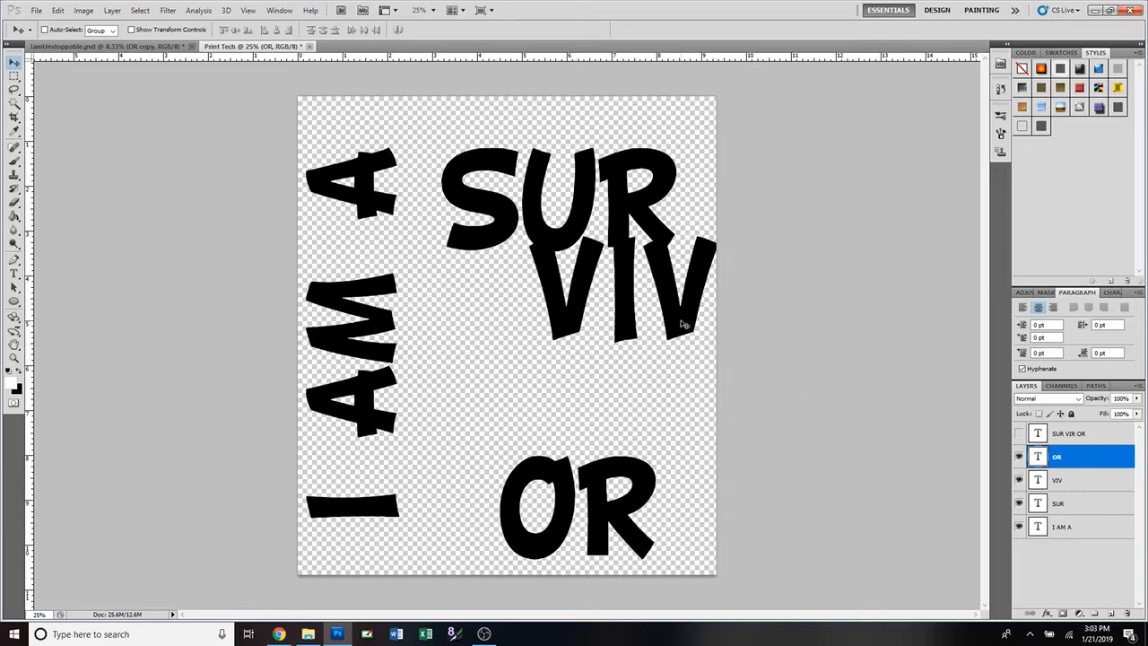
mouse_move(682, 325)
mouse_down()
mouse_move(674, 368)
mouse_move(672, 336)
mouse_up()
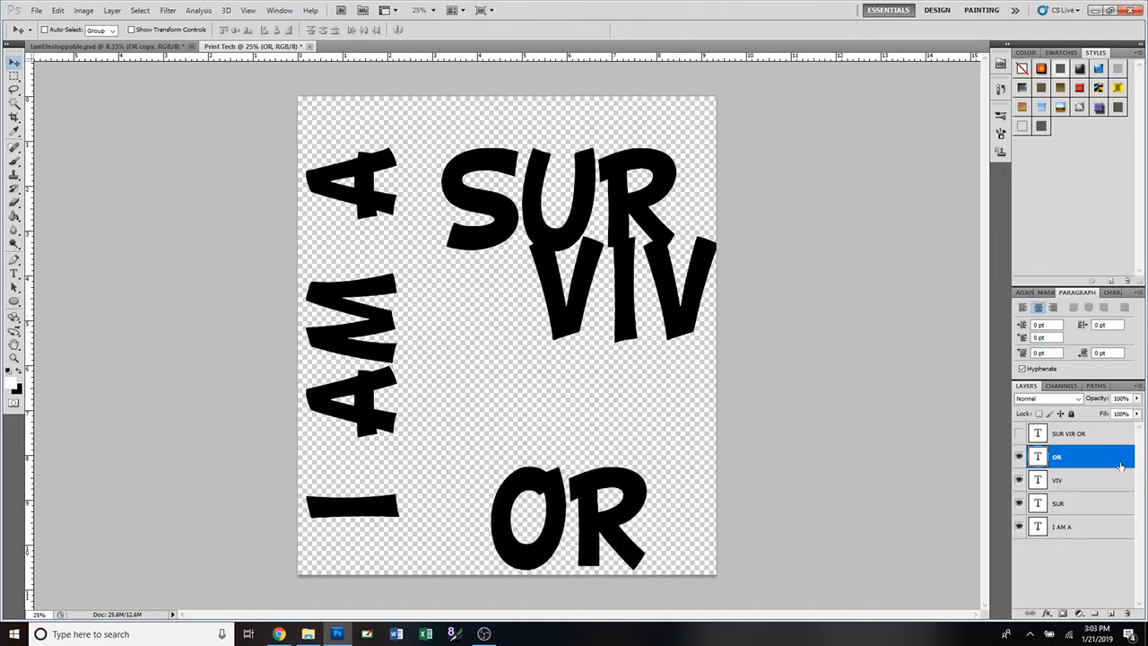
click(1076, 482)
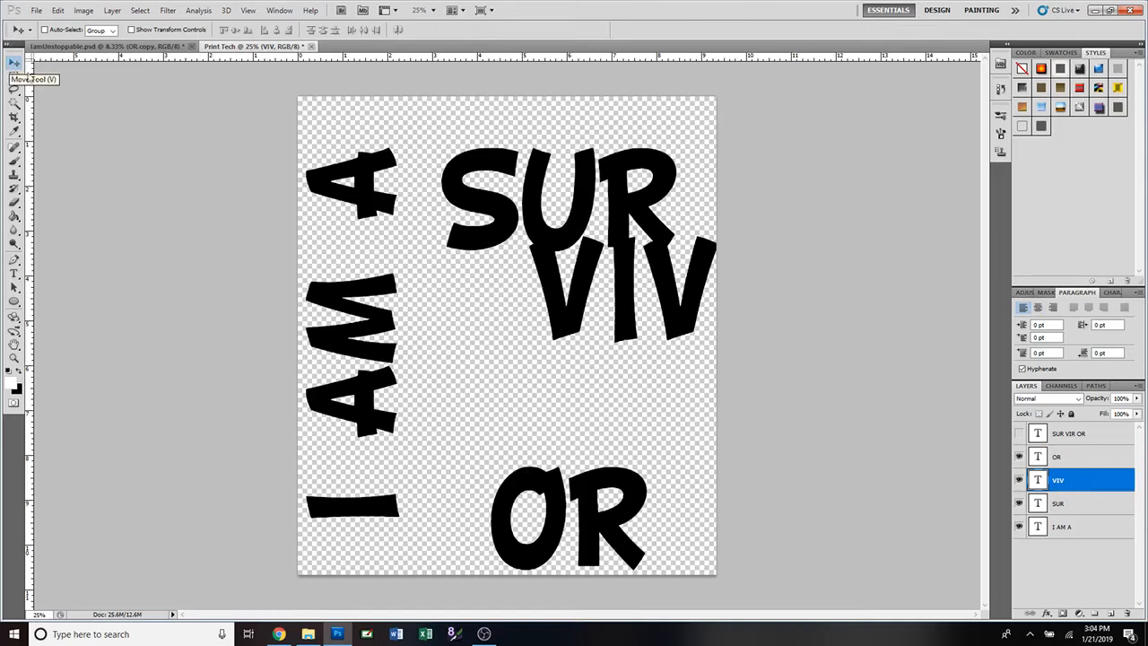
drag(689, 324, 627, 411)
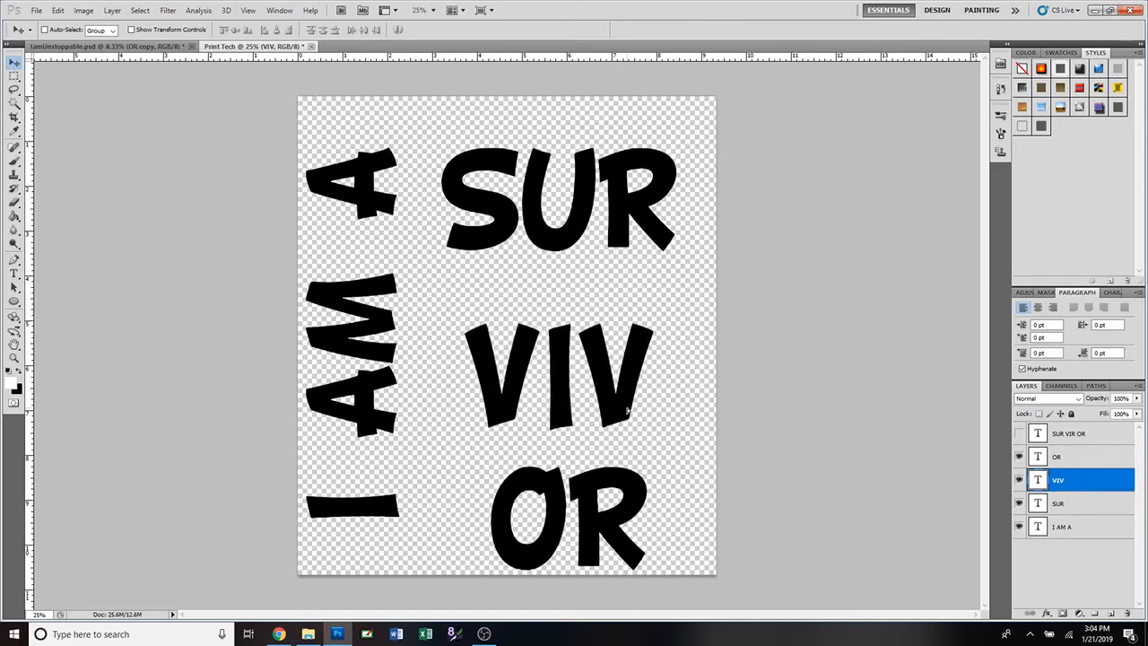
Enlarge SUR to about 121% and shift it slightly lower.
click(1046, 505)
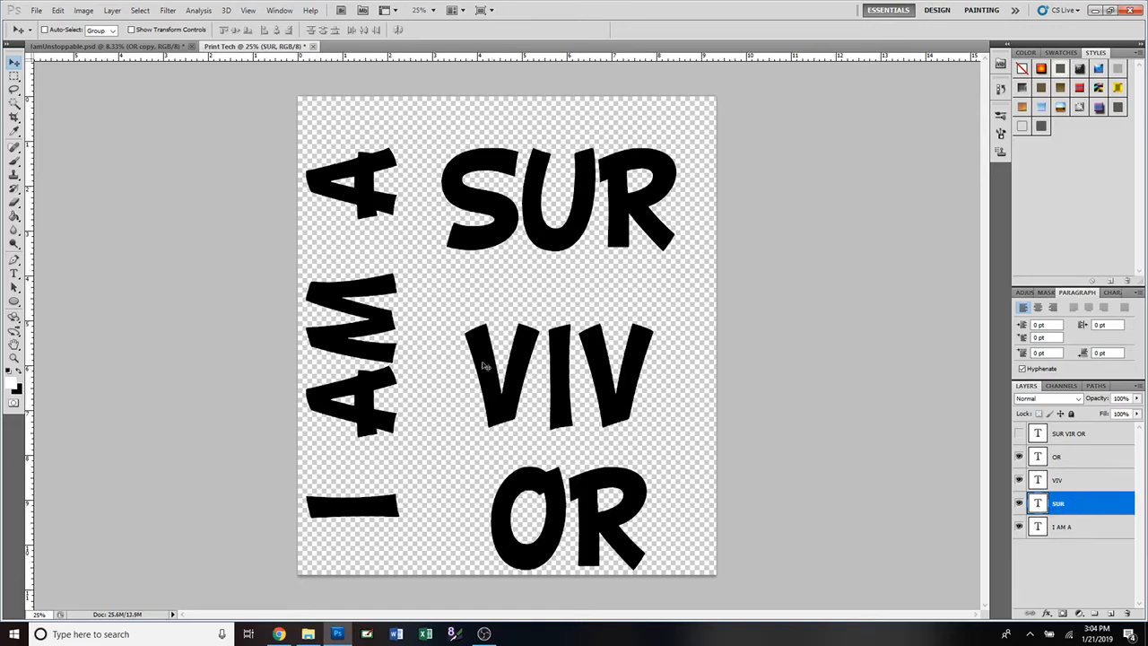
key(ctrl+t)
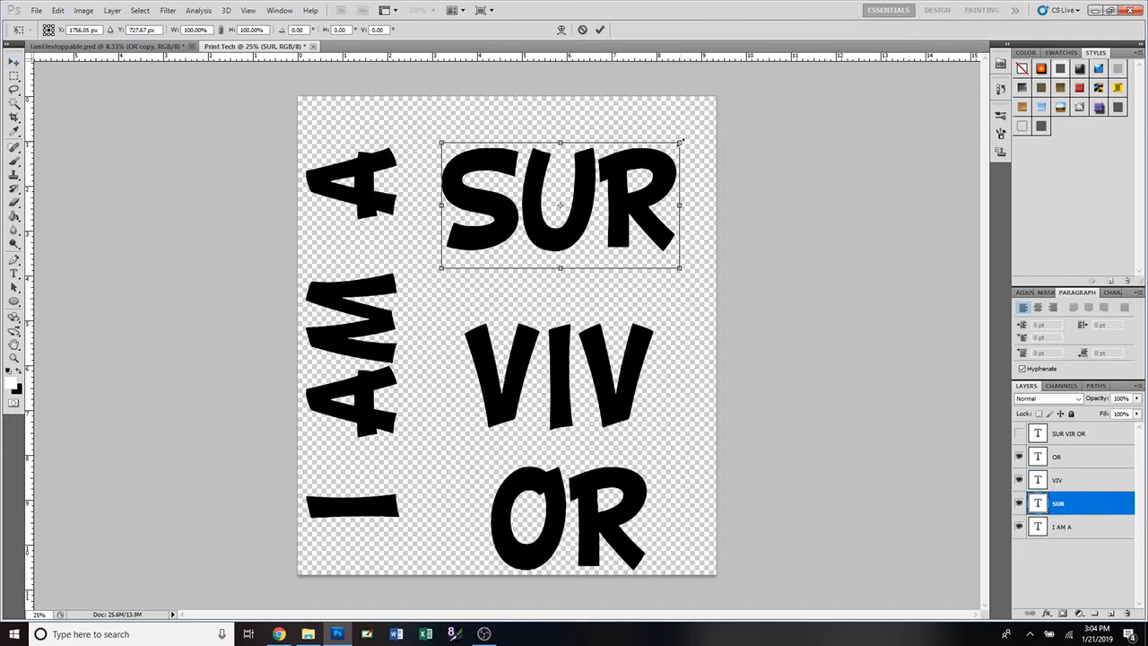
drag(680, 142, 710, 126)
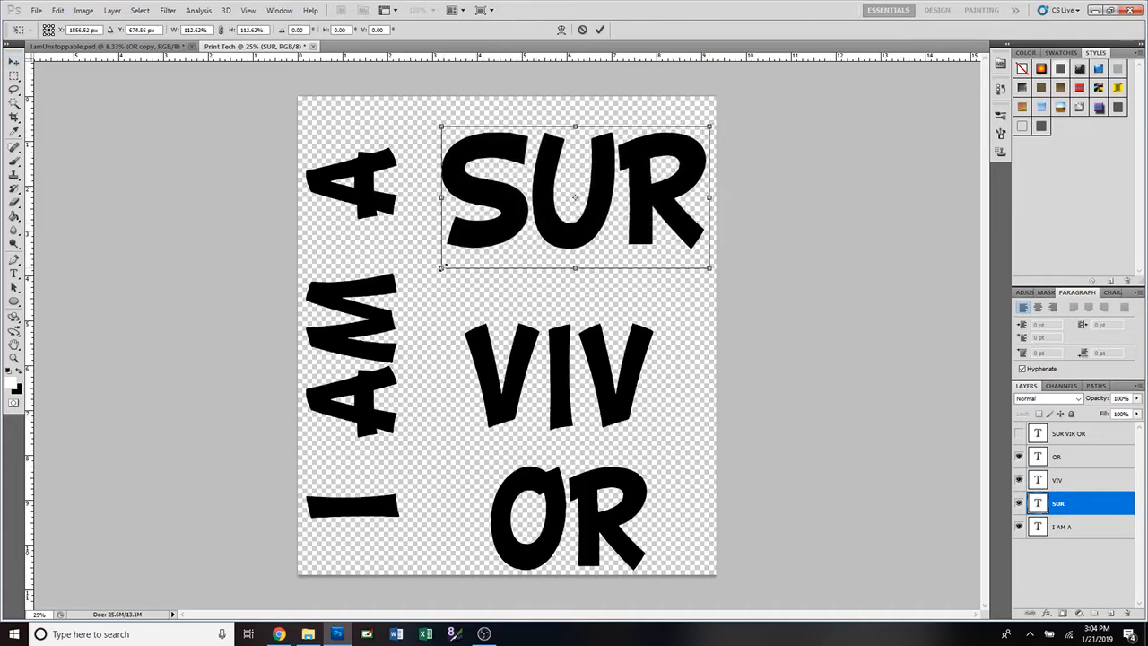
drag(442, 265, 421, 279)
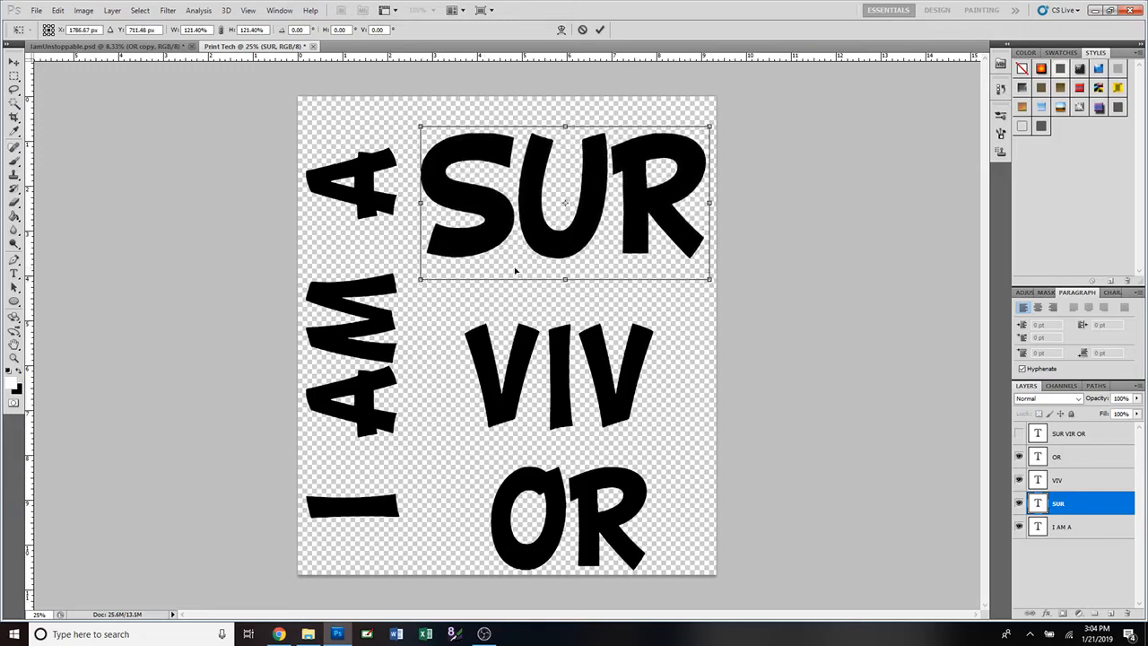
drag(630, 242, 621, 260)
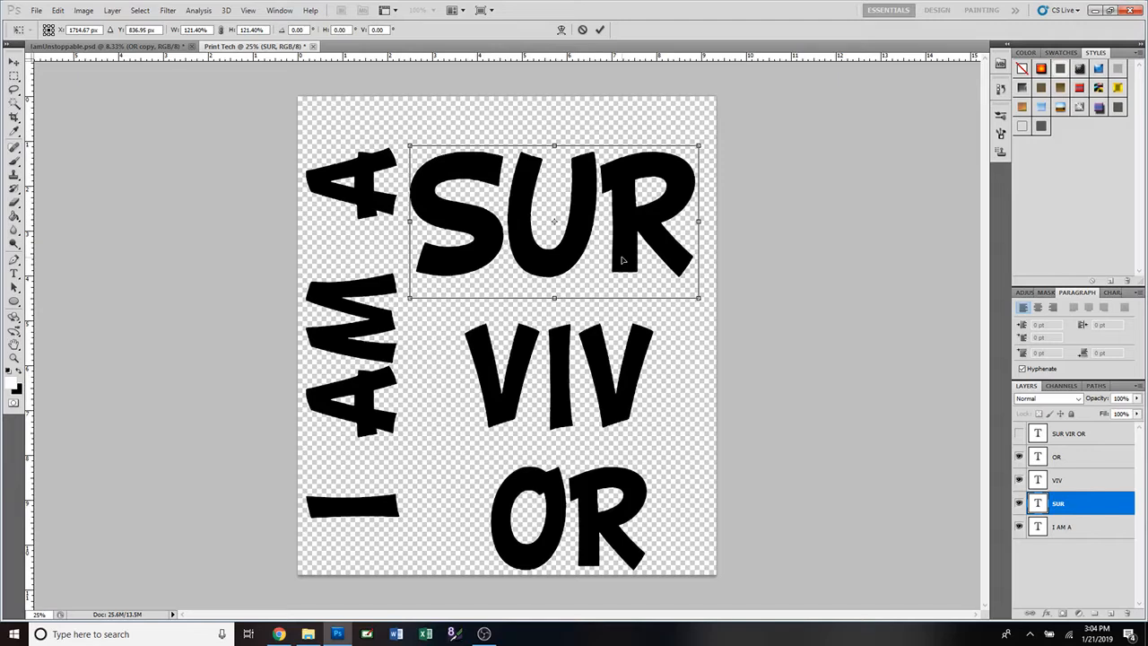
click(600, 30)
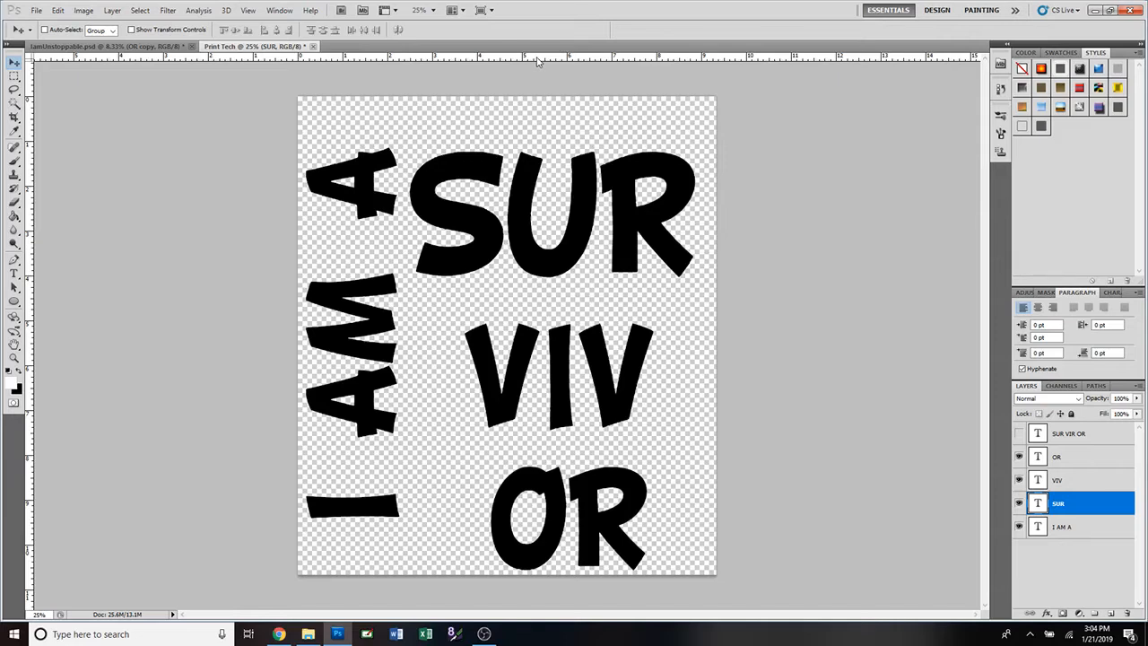
Add a horizontal guide near the page top and nudge SUR up to meet it.
drag(538, 61, 530, 146)
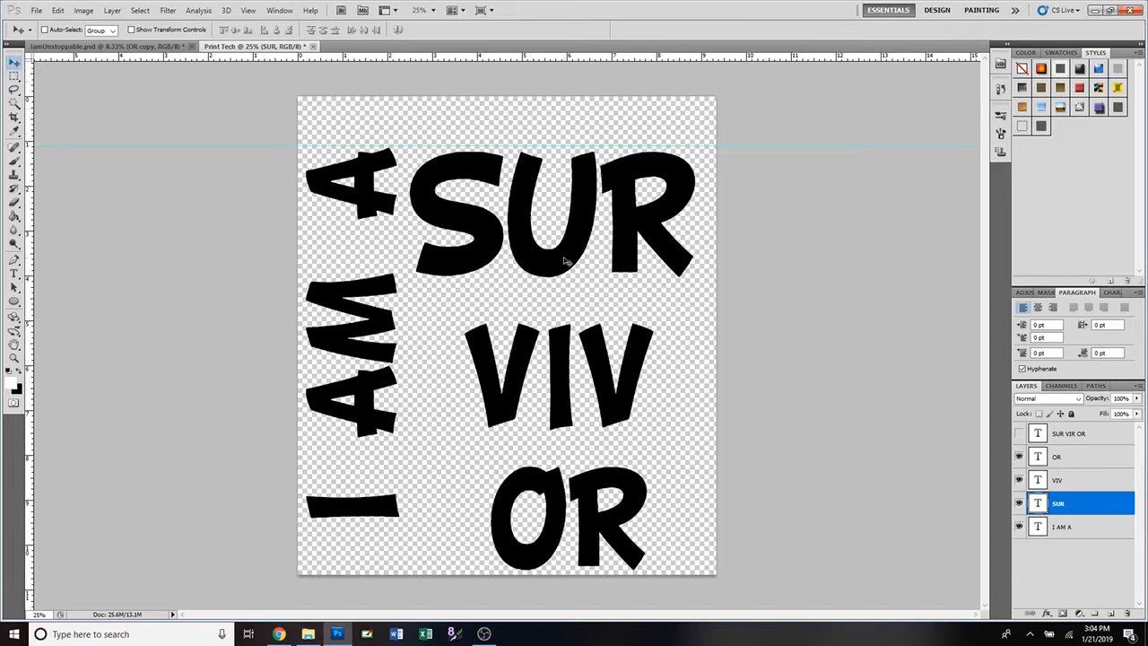
key(Up)
key(Up)
key(Up)
key(Up)
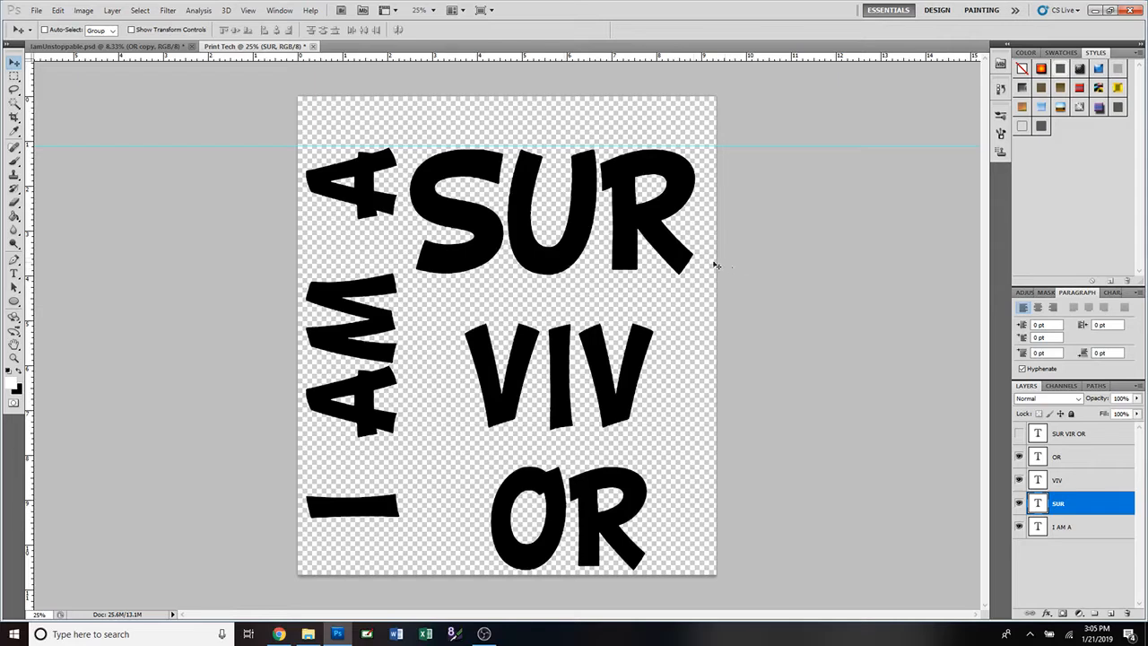
click(1038, 482)
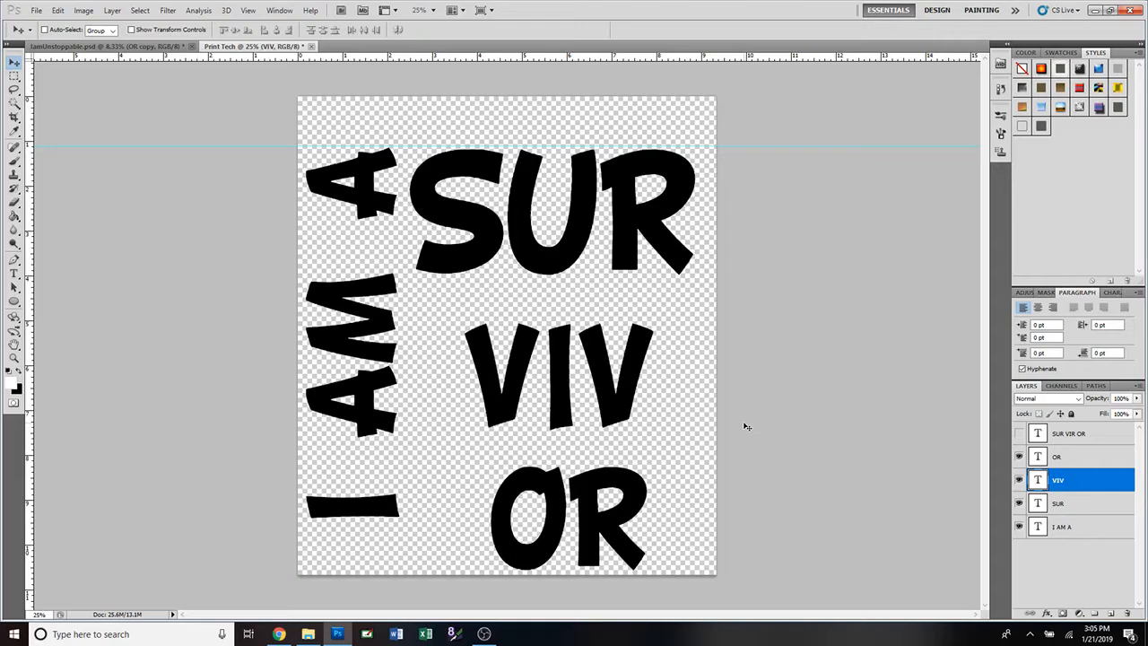
Enlarge the VIV text to about 126% with Free Transform and commit it.
key(ctrl+t)
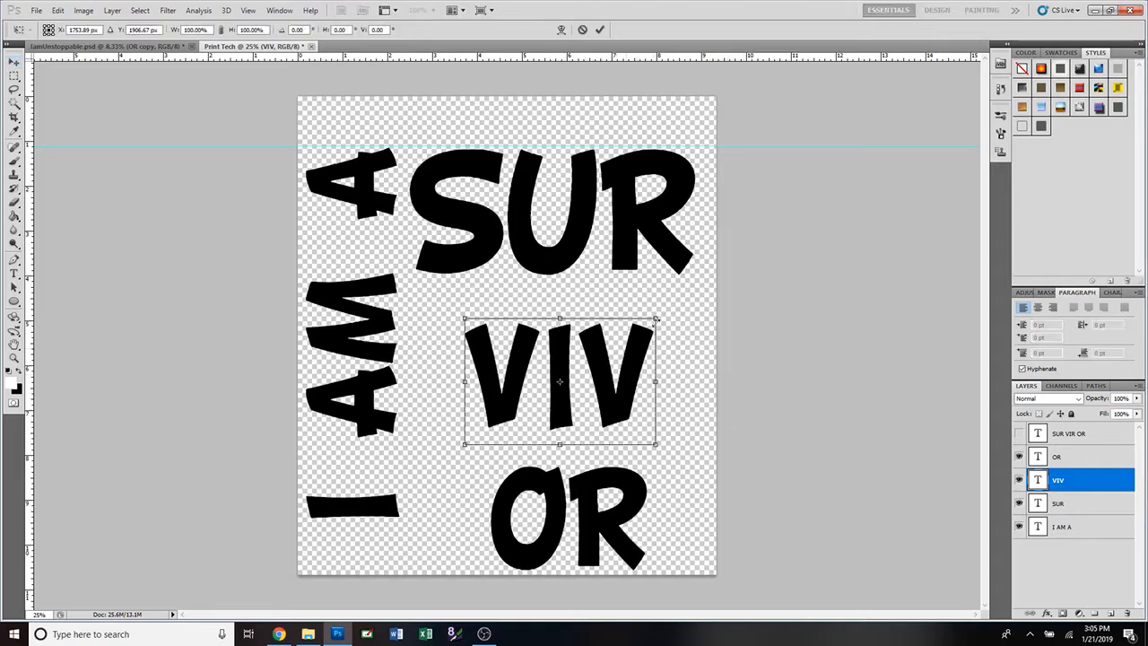
drag(659, 313, 702, 301)
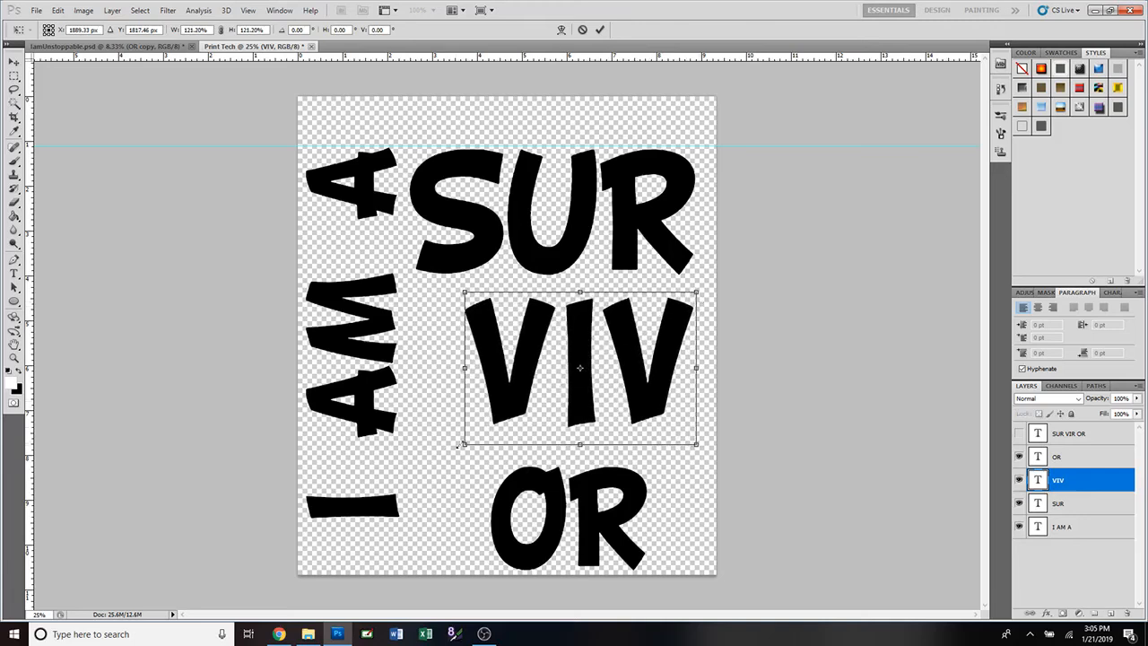
drag(464, 443, 416, 478)
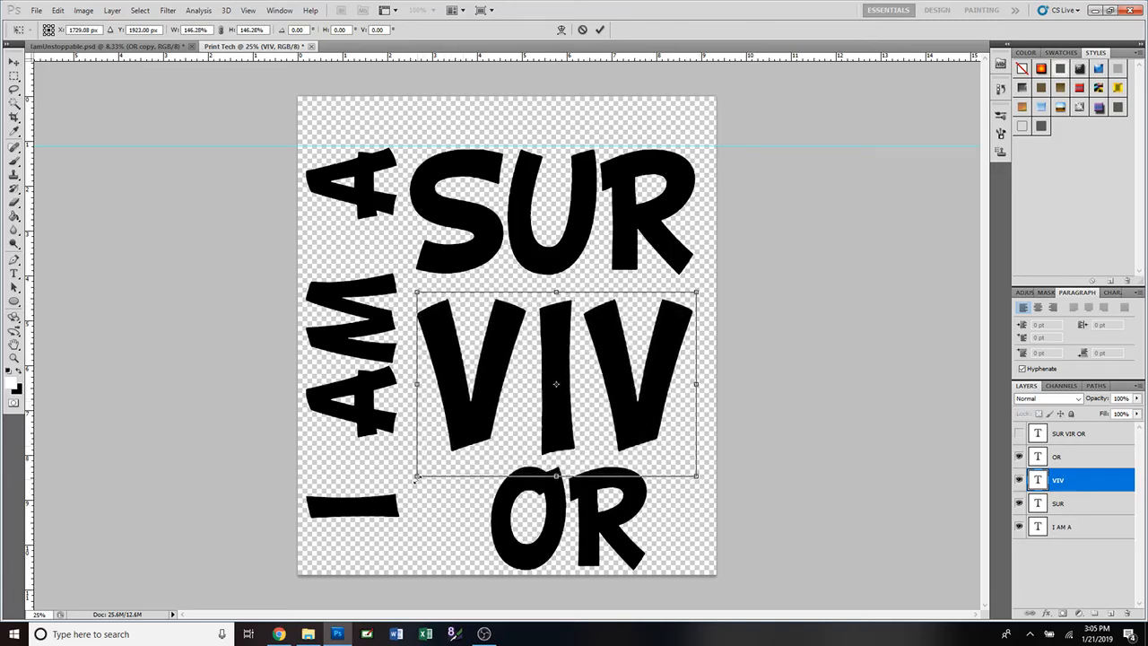
click(600, 29)
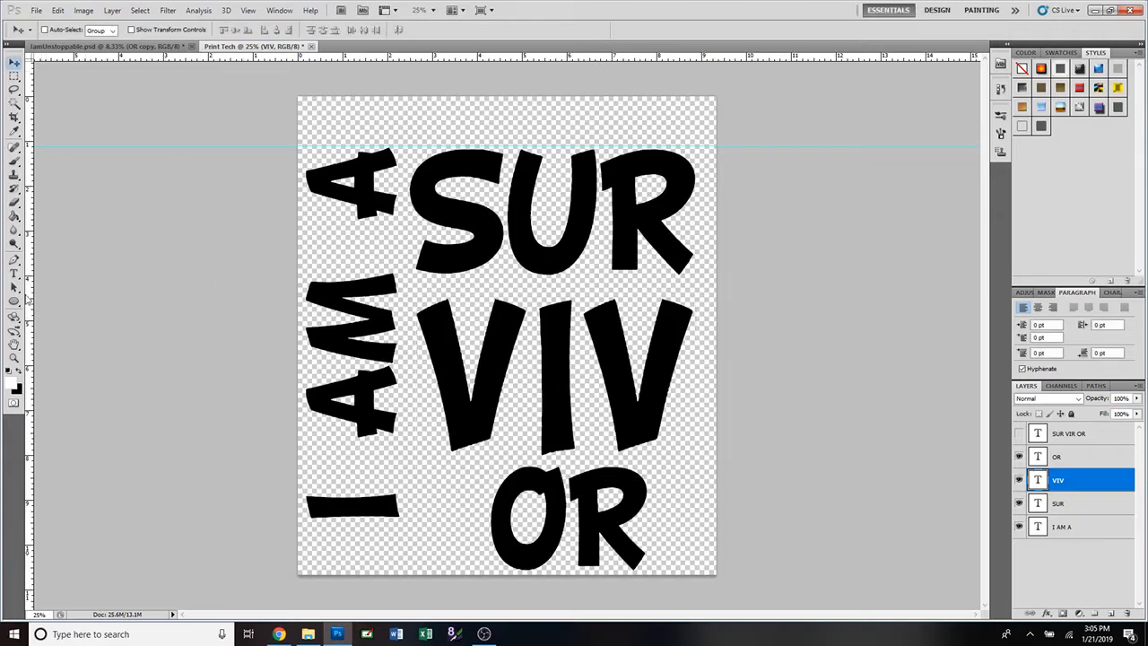
Add vertical guides at SUR's left and right edges, then raise VIV and rescale it to fit between them.
drag(30, 301, 408, 335)
drag(31, 305, 695, 344)
key(ctrl+t)
key(shift+Up)
key(shift+Up)
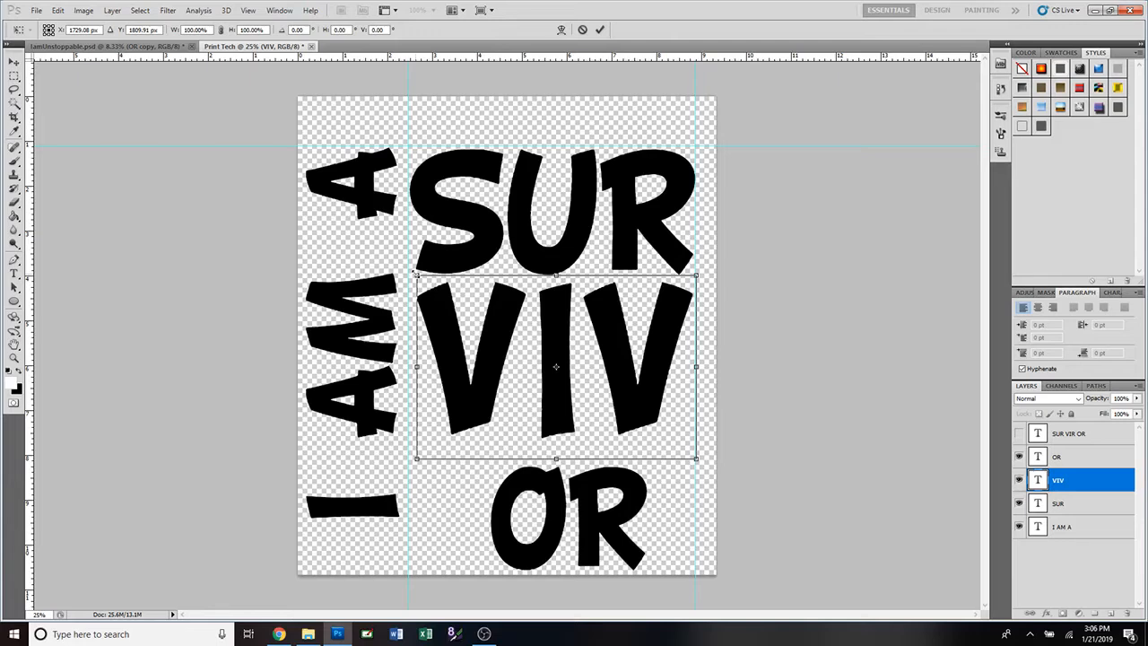
drag(414, 273, 411, 270)
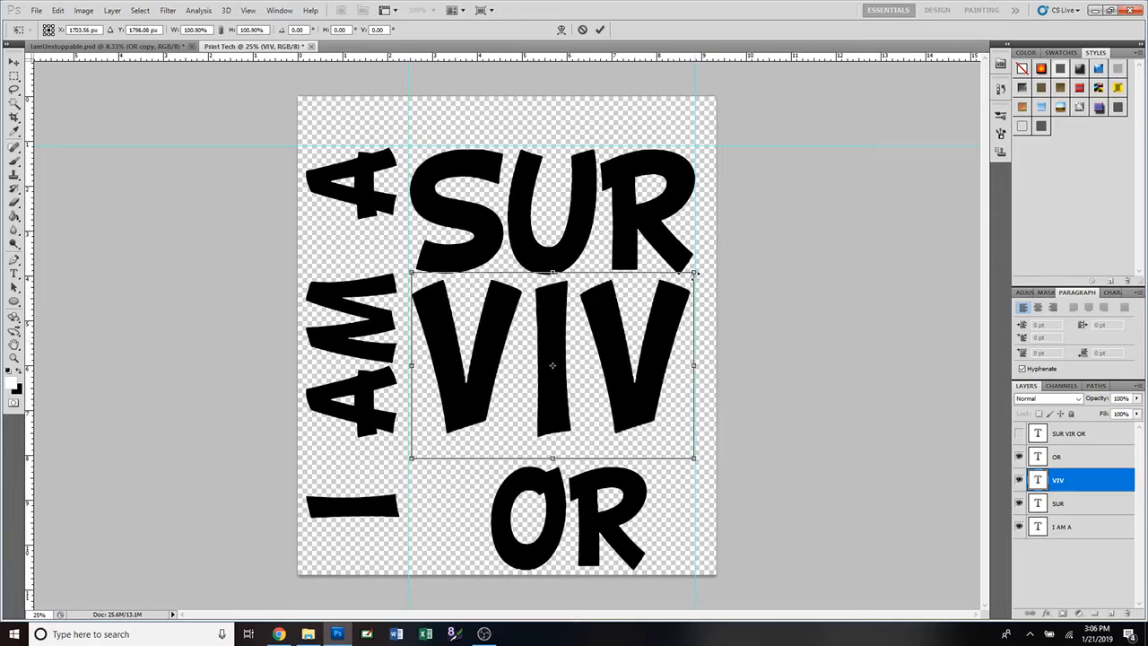
drag(696, 269, 699, 268)
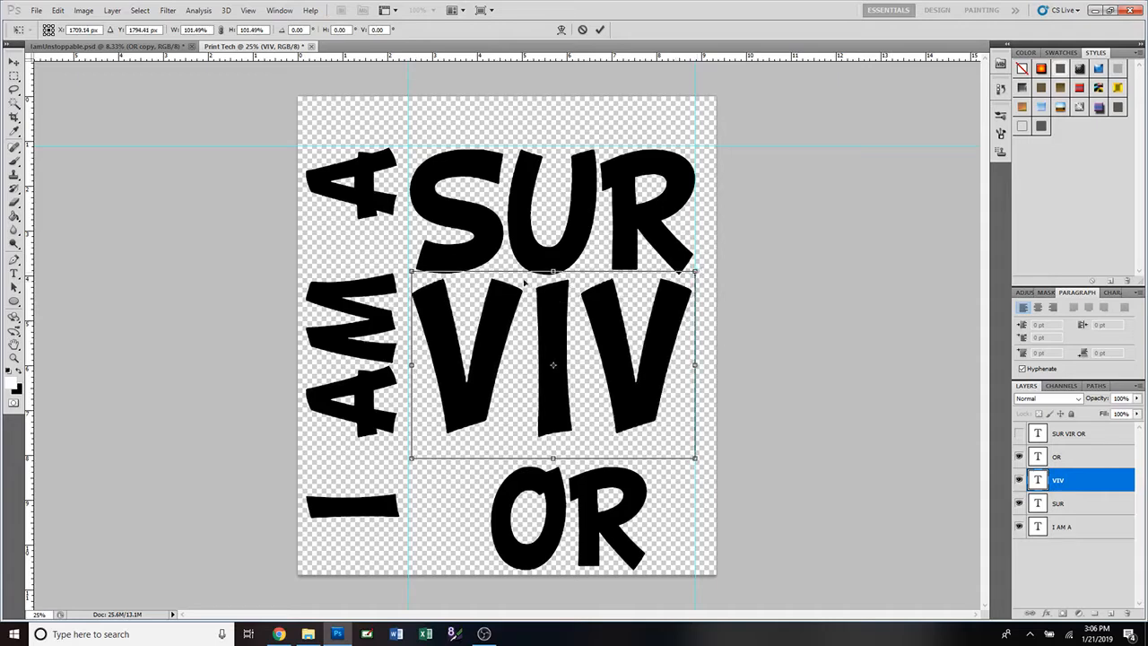
drag(411, 270, 407, 268)
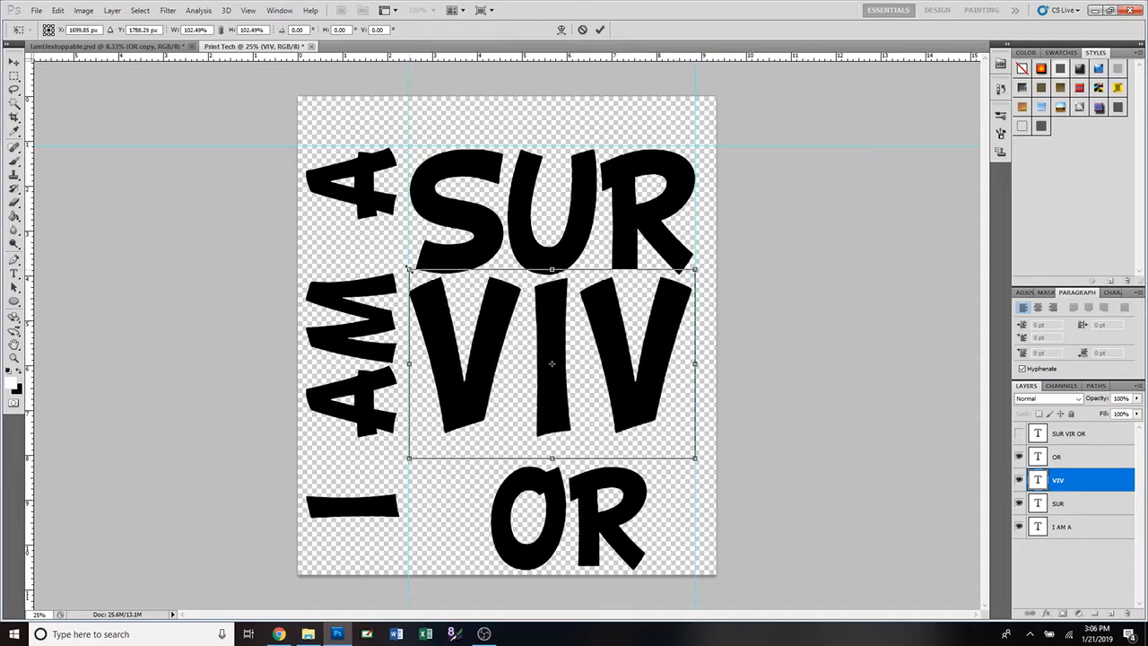
click(600, 30)
click(1058, 505)
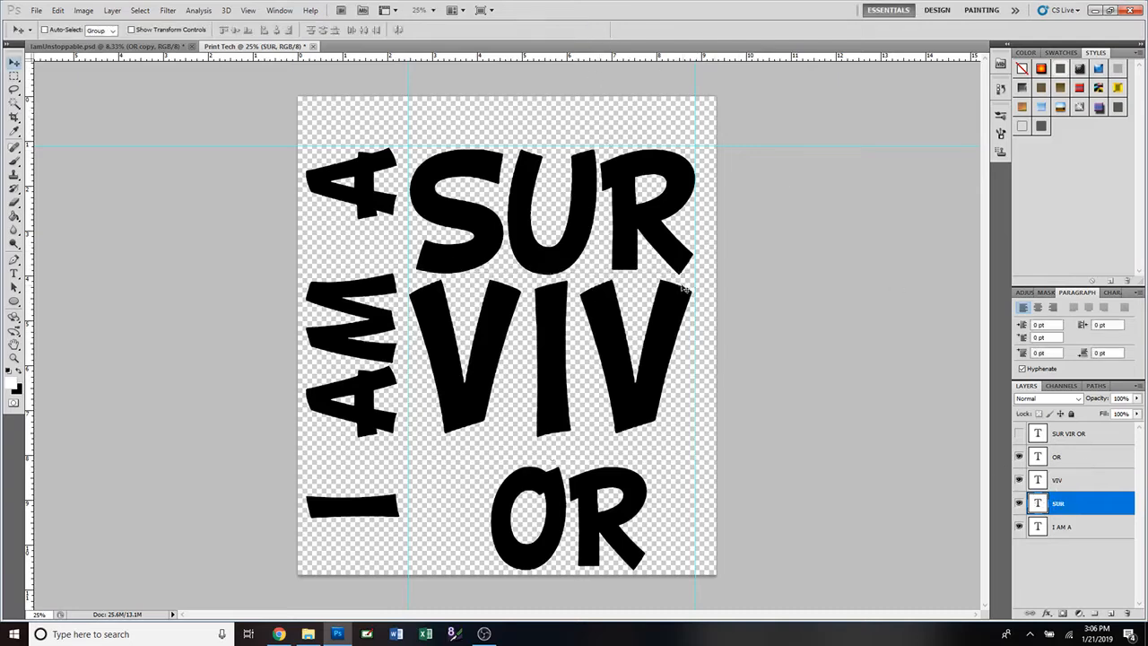
Fine-tune SUR's width and reduce its height slightly to fit the guides.
key(ctrl+t)
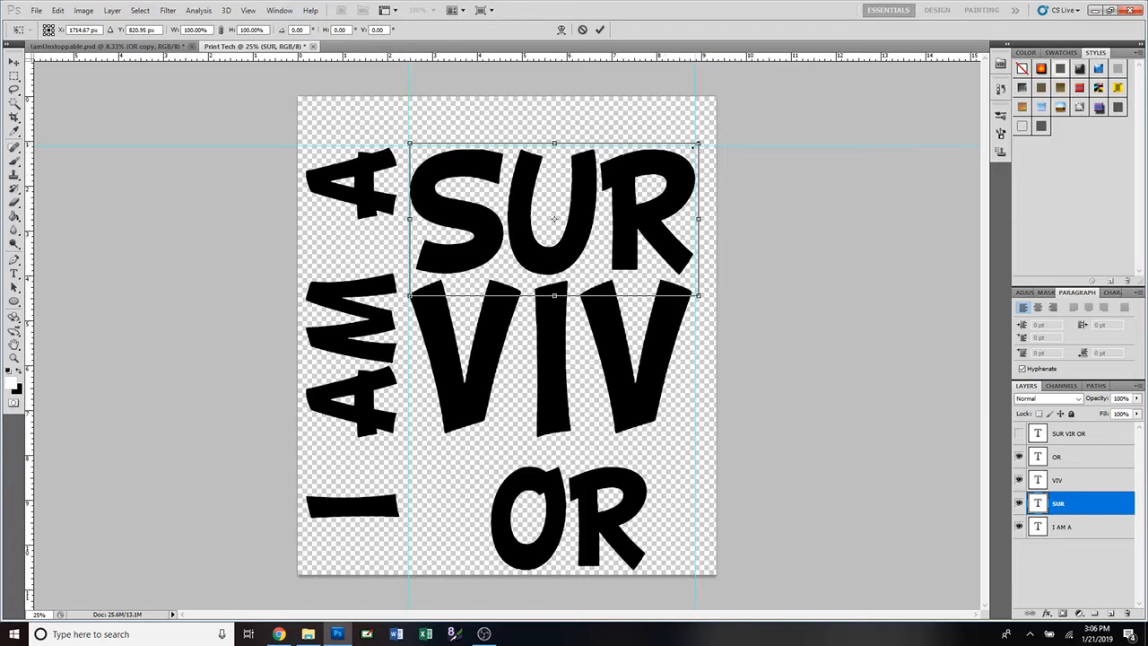
drag(698, 144, 694, 144)
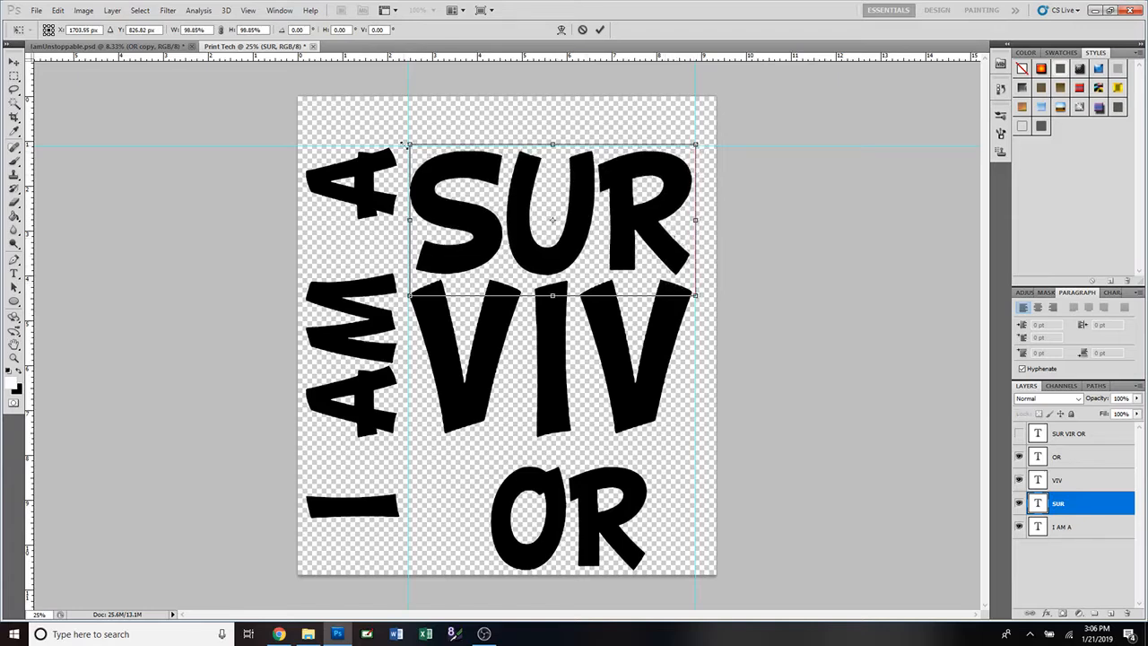
drag(409, 142, 408, 141)
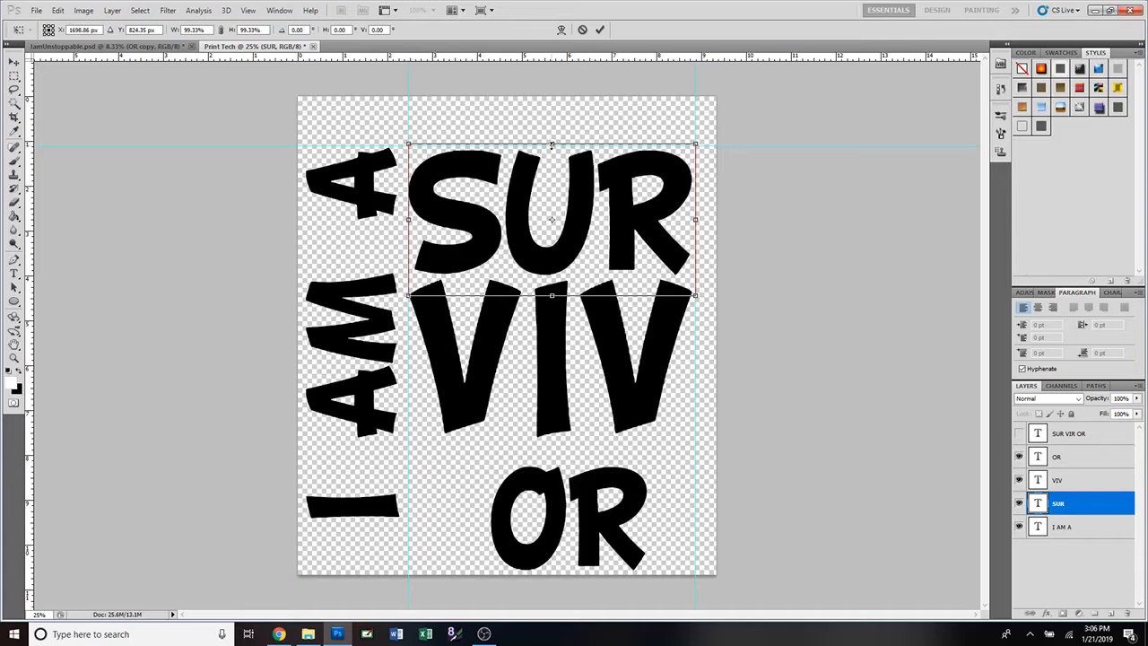
drag(551, 144, 551, 144)
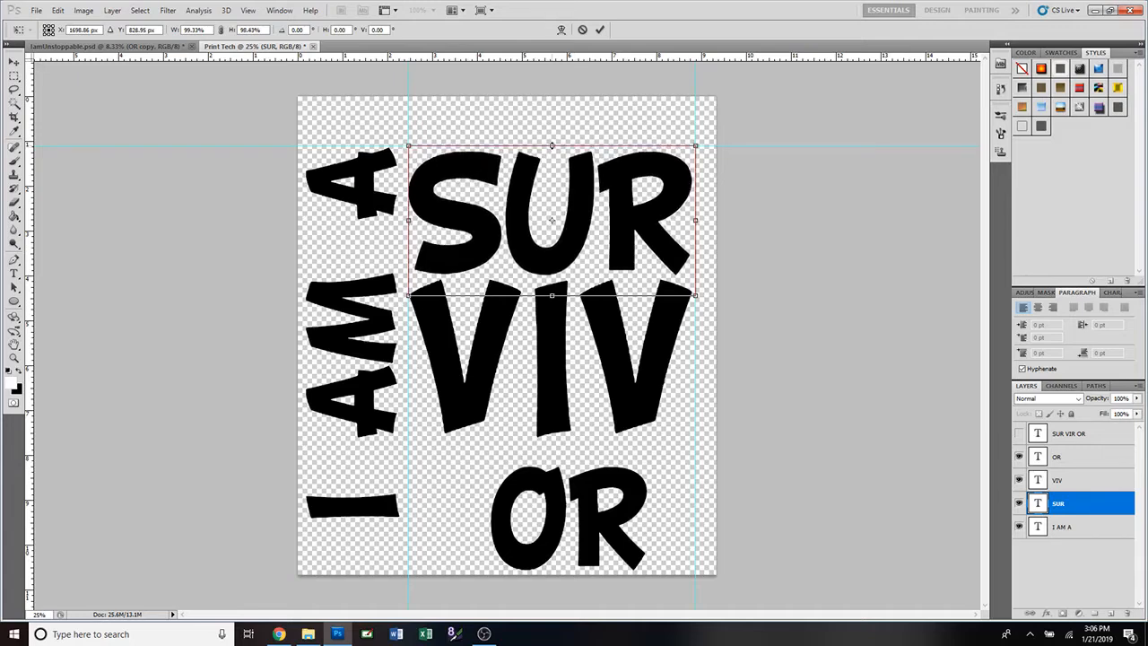
click(600, 30)
Enlarge VIV a tiny bit on both sides so it fills the guides.
click(1067, 480)
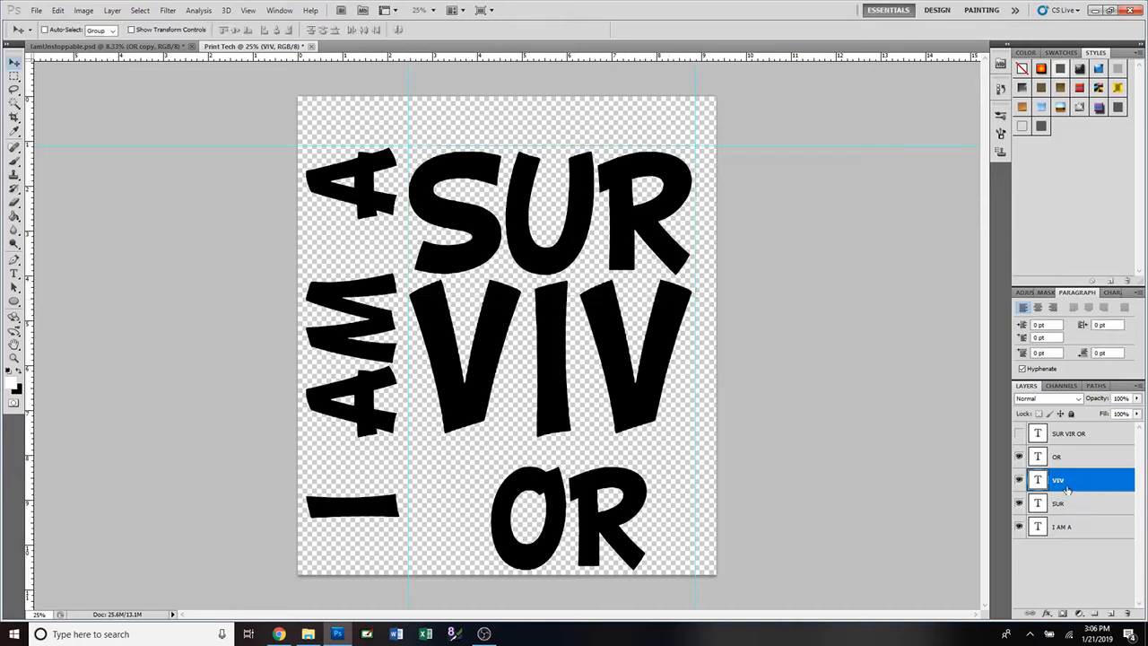
key(ctrl+t)
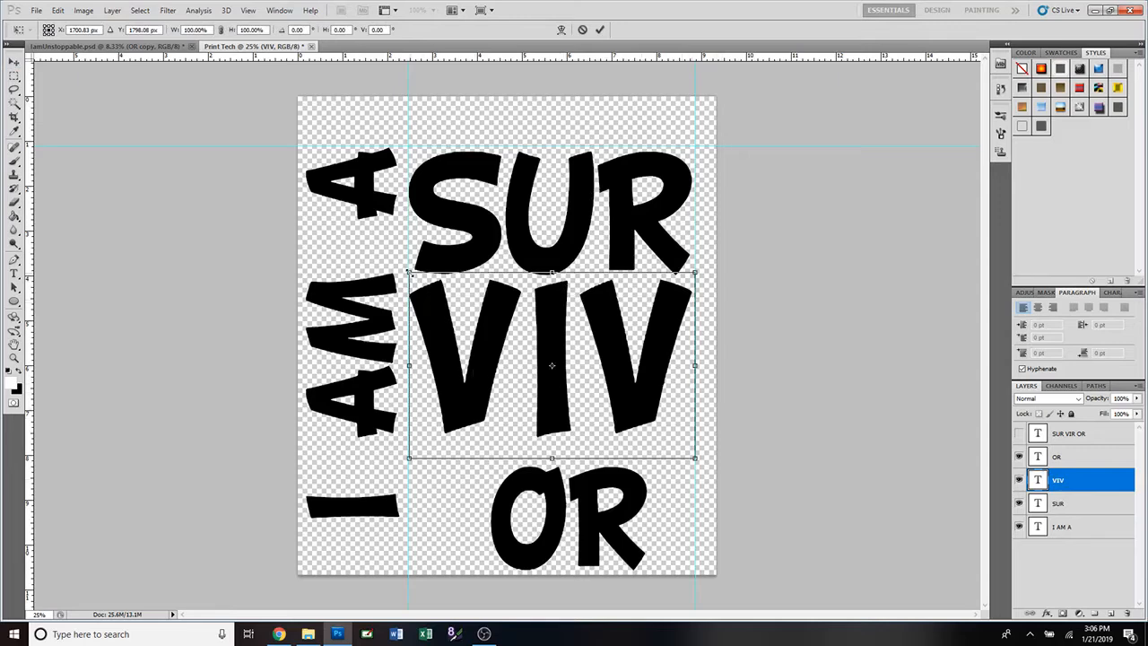
drag(408, 272, 408, 271)
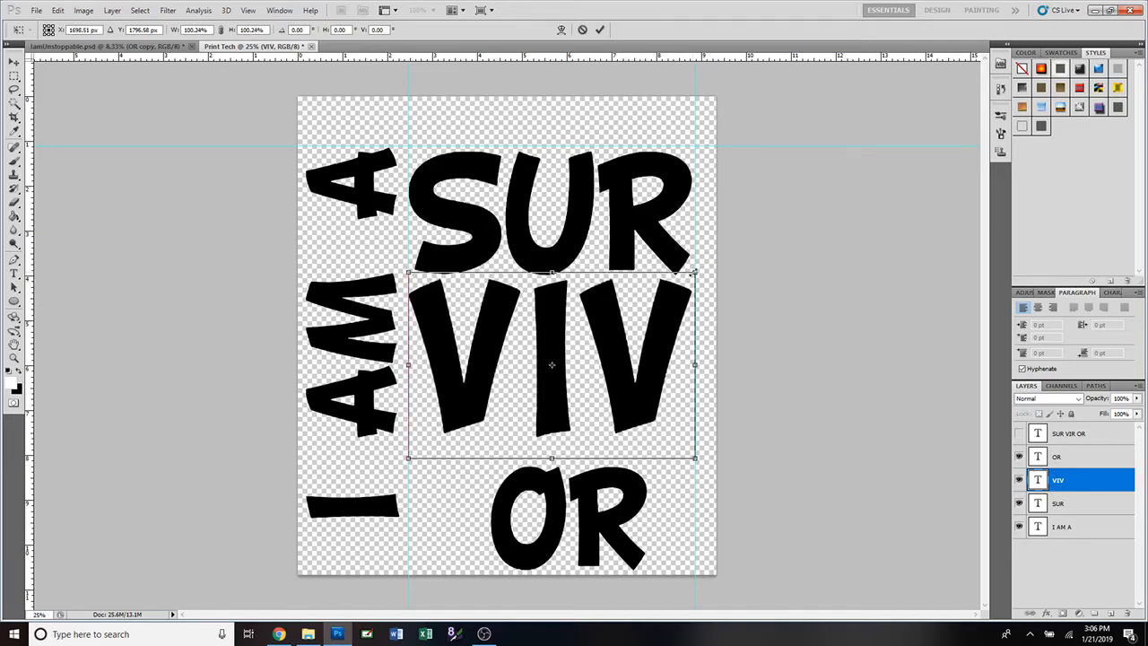
drag(695, 271, 697, 271)
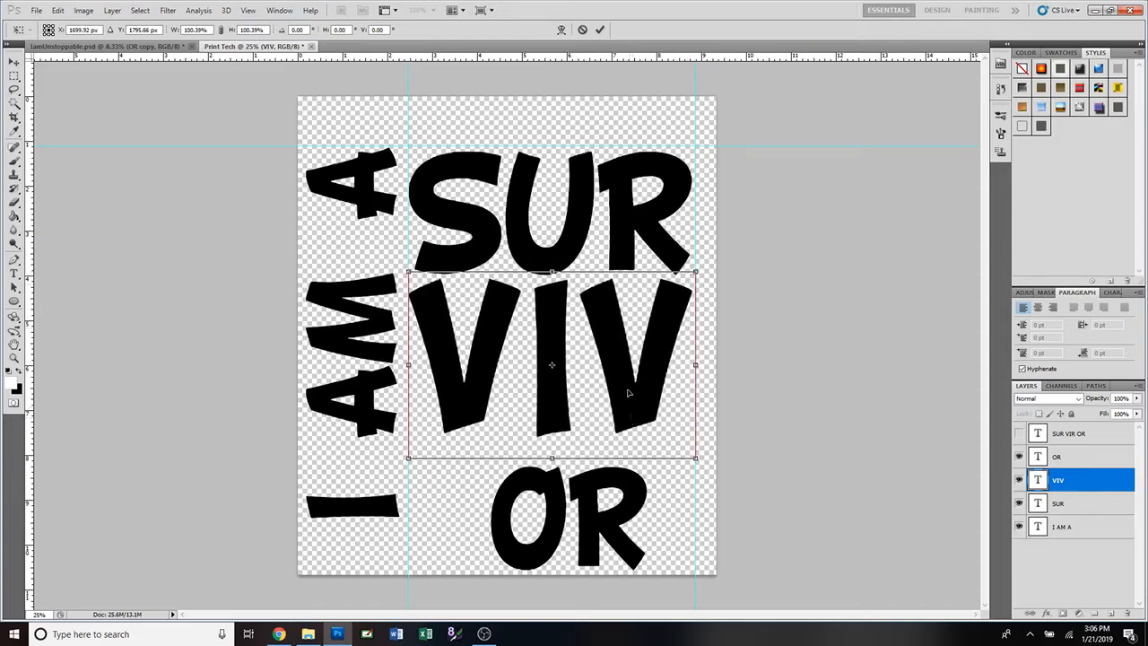
click(601, 30)
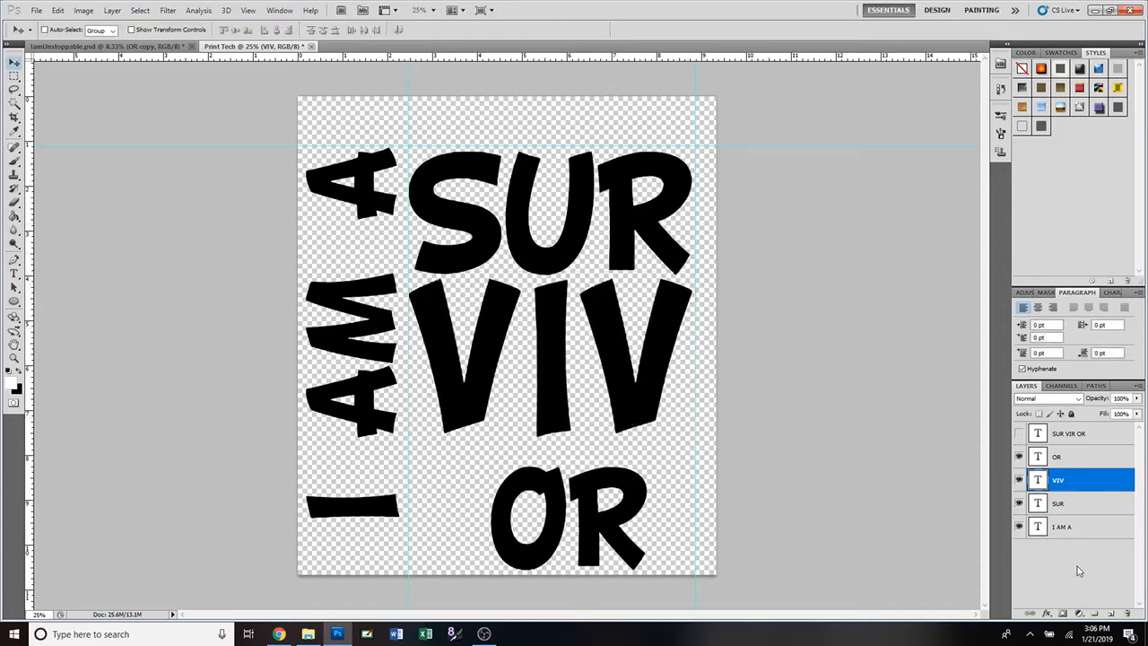
Transform OR to about 181% wide by 149% tall, placed just beneath VIV.
click(1063, 458)
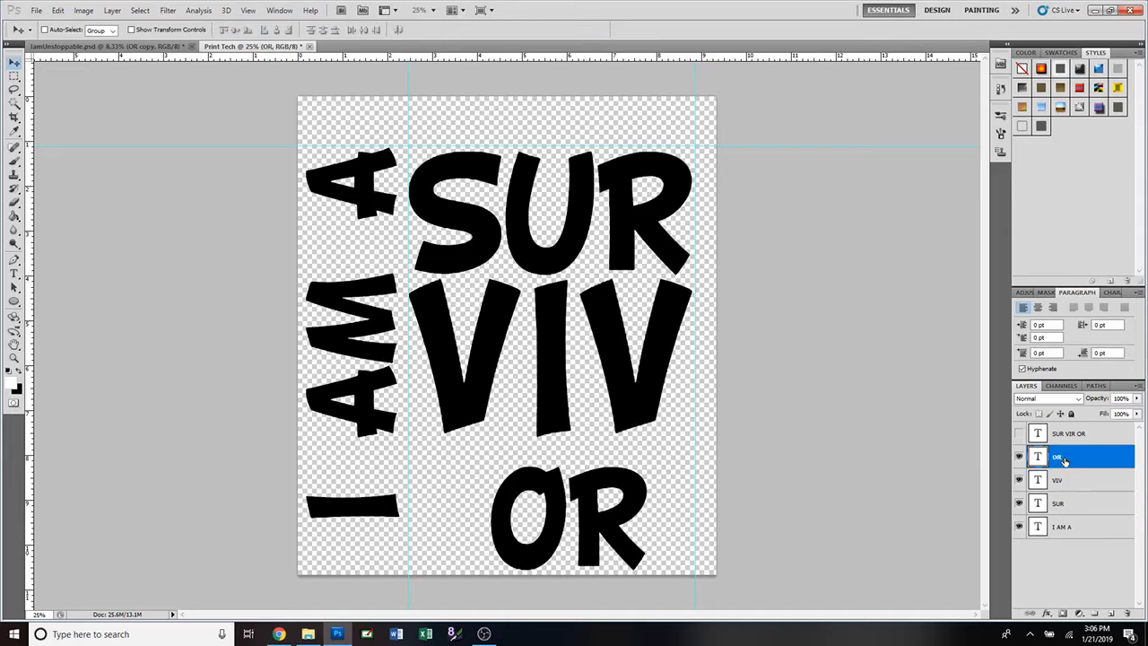
key(ctrl+t)
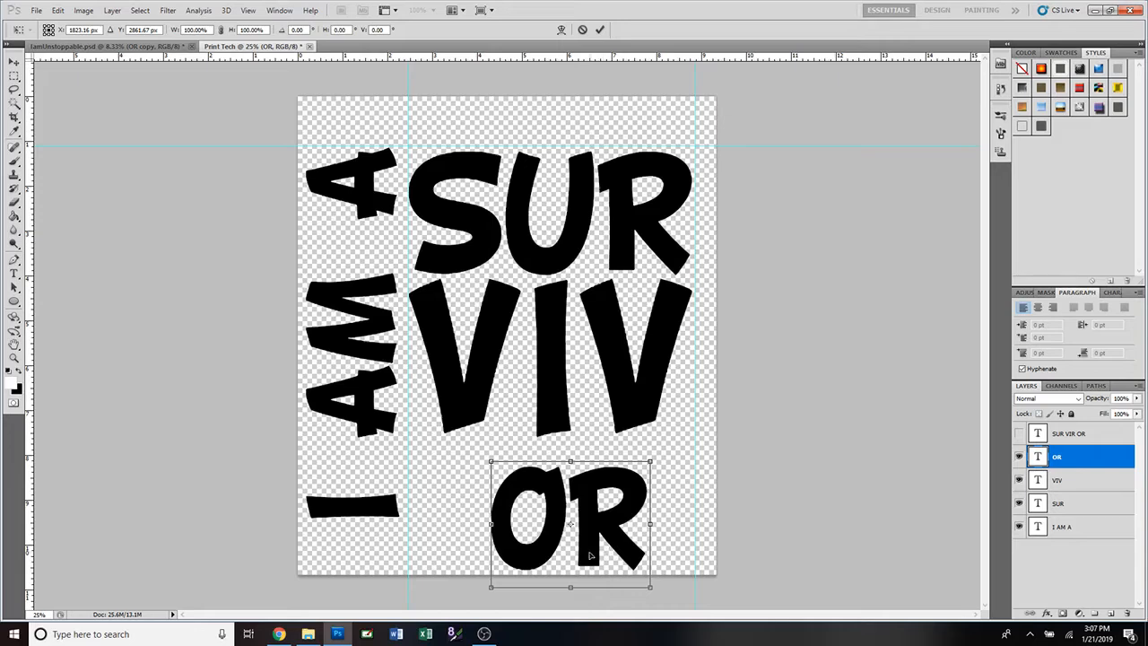
drag(590, 553, 505, 529)
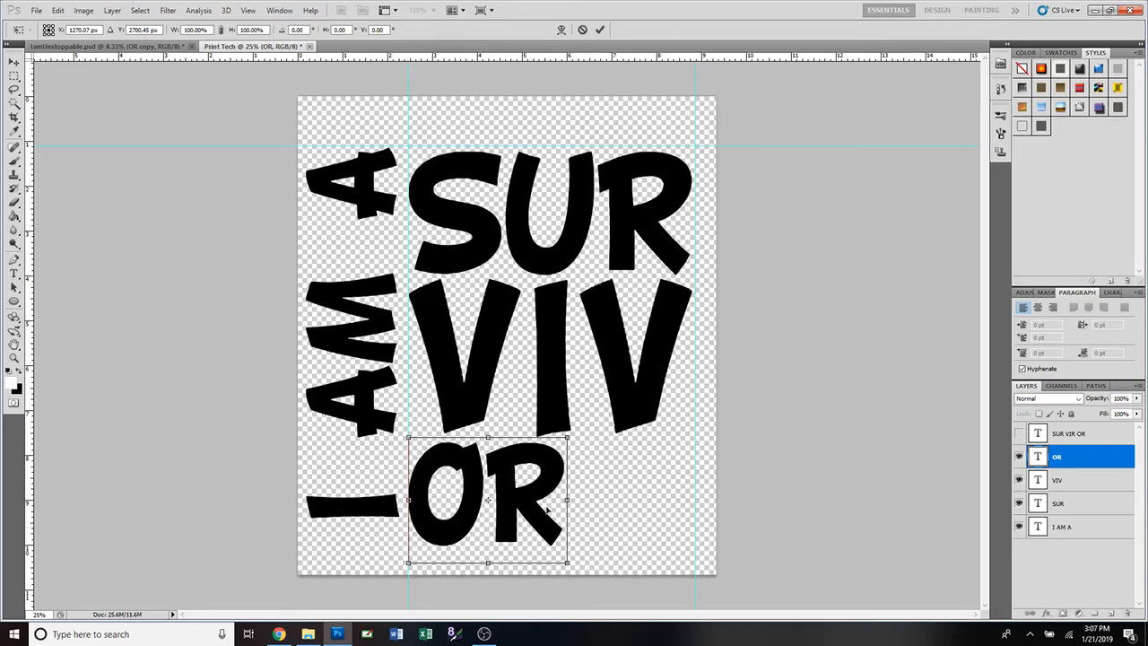
drag(573, 445, 740, 390)
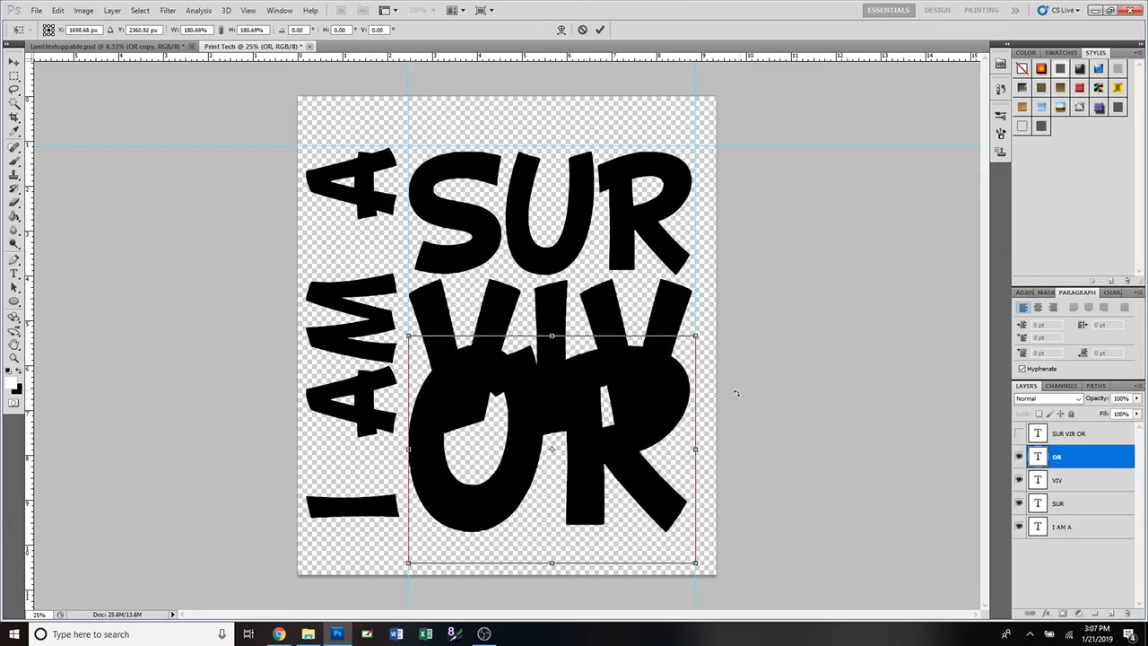
mouse_move(593, 471)
mouse_down()
mouse_move(593, 541)
mouse_move(594, 485)
mouse_up()
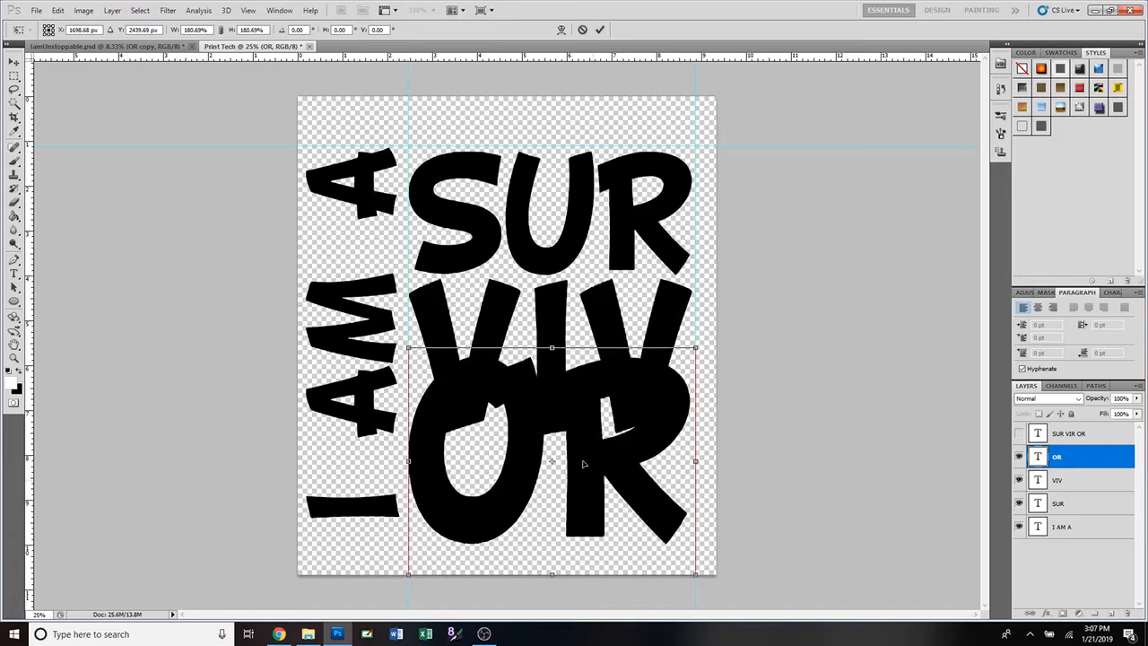
drag(552, 348, 551, 370)
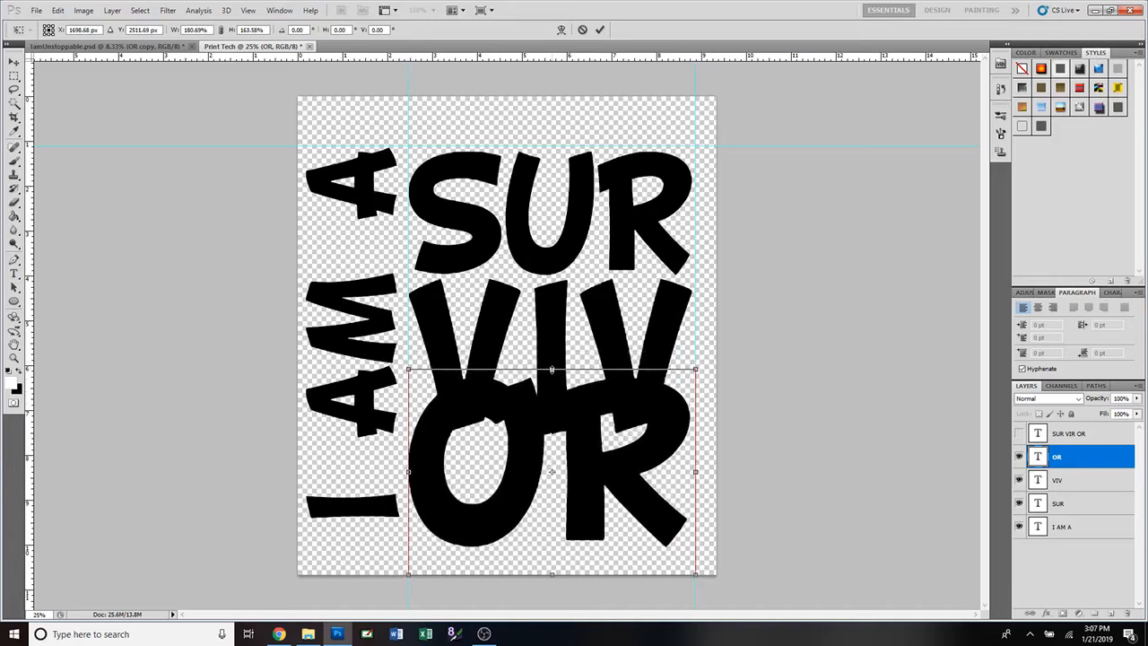
drag(574, 462, 574, 490)
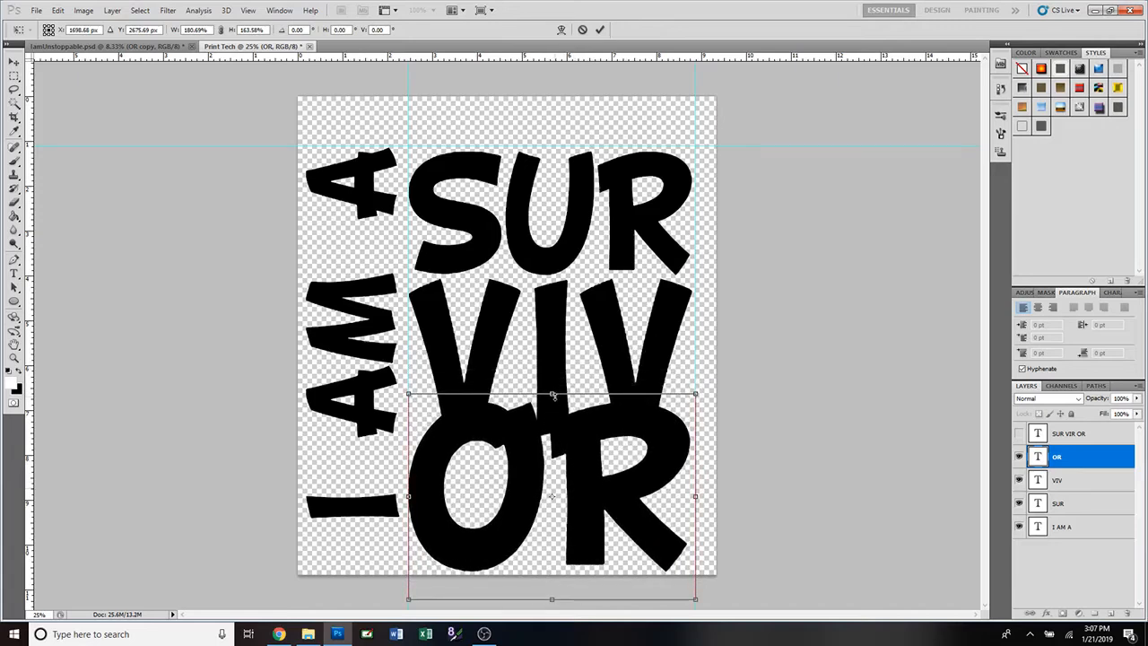
mouse_move(551, 395)
mouse_down()
mouse_move(554, 481)
mouse_move(551, 410)
mouse_up()
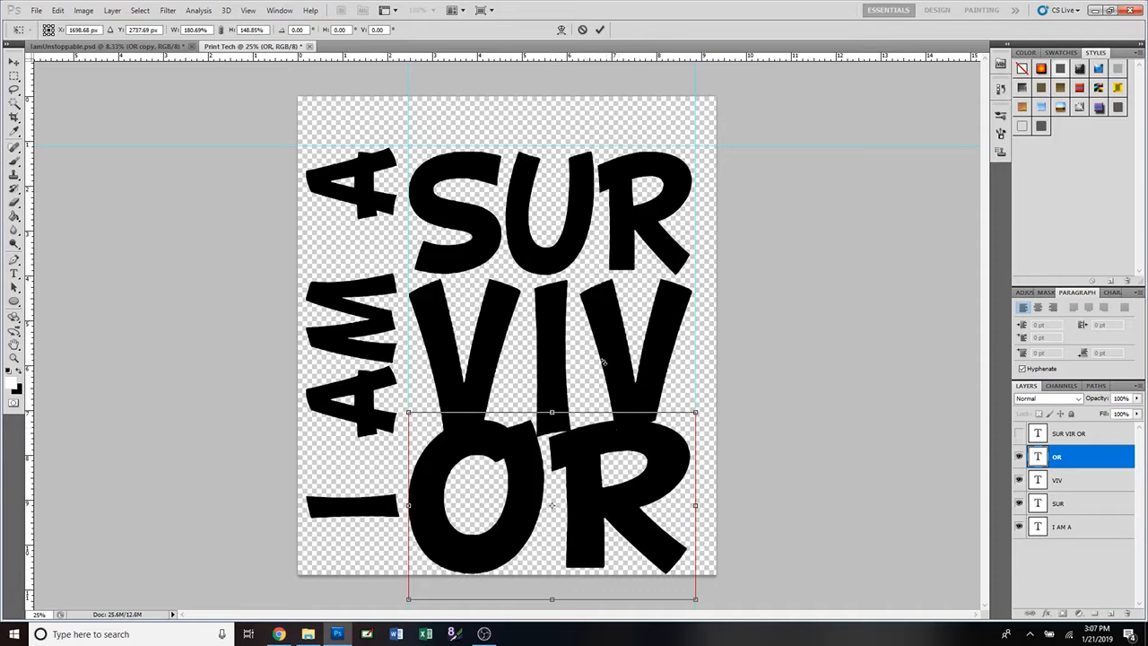
click(600, 30)
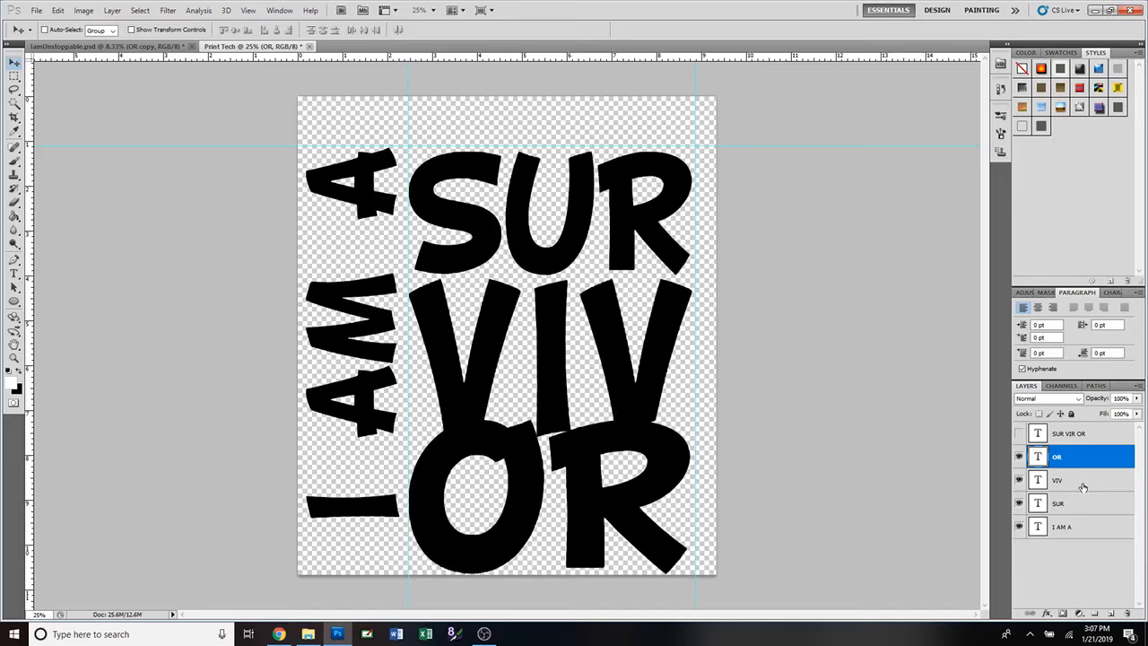
Select SUR and VIV together and nudge them up the page.
click(1070, 508)
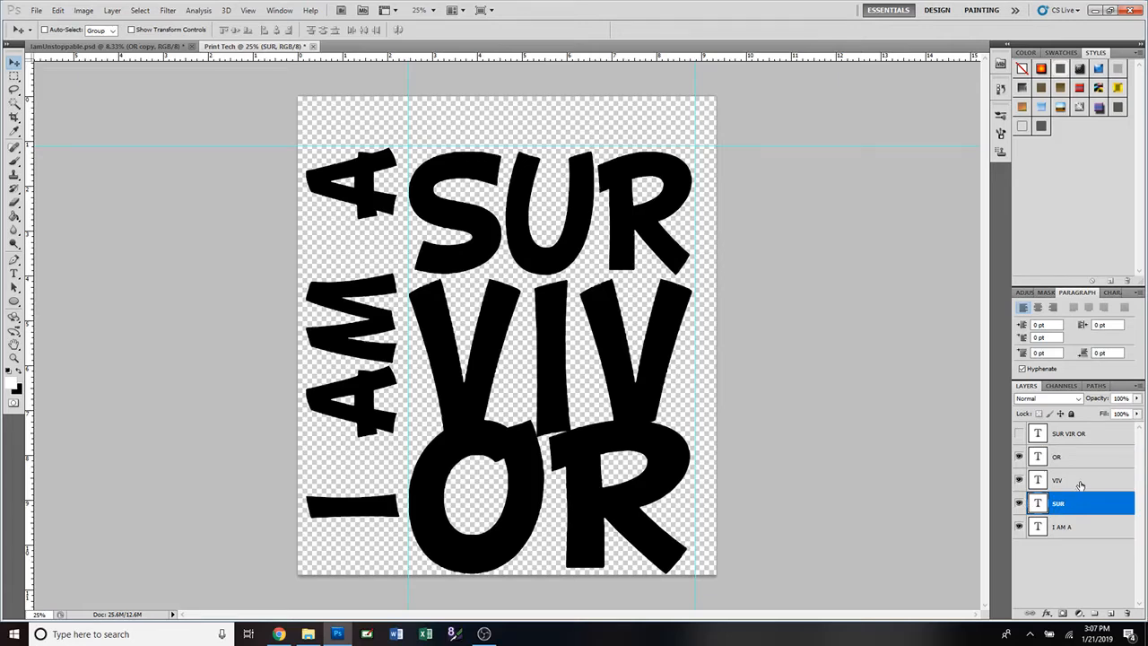
ctrl+click(1080, 485)
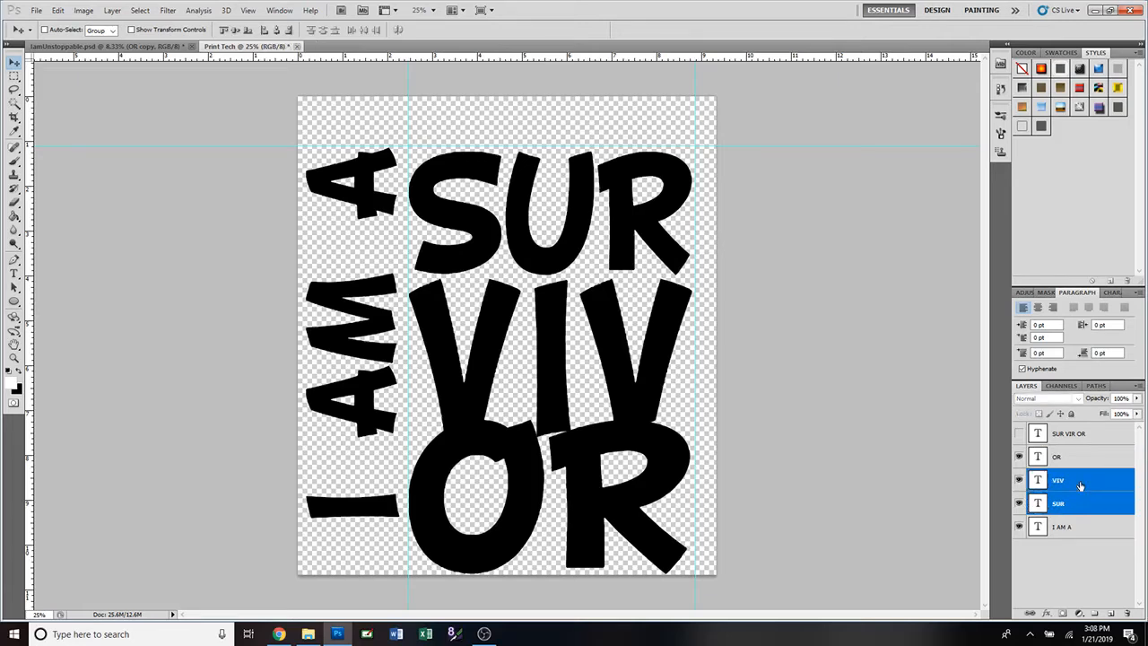
key(shift+Up)
key(shift+Up)
key(shift+Up)
key(shift+Up)
key(shift+Up)
key(shift+Up)
key(shift+Up)
key(shift+Up)
key(shift+Up)
key(shift+Up)
key(shift+Up)
key(shift+Up)
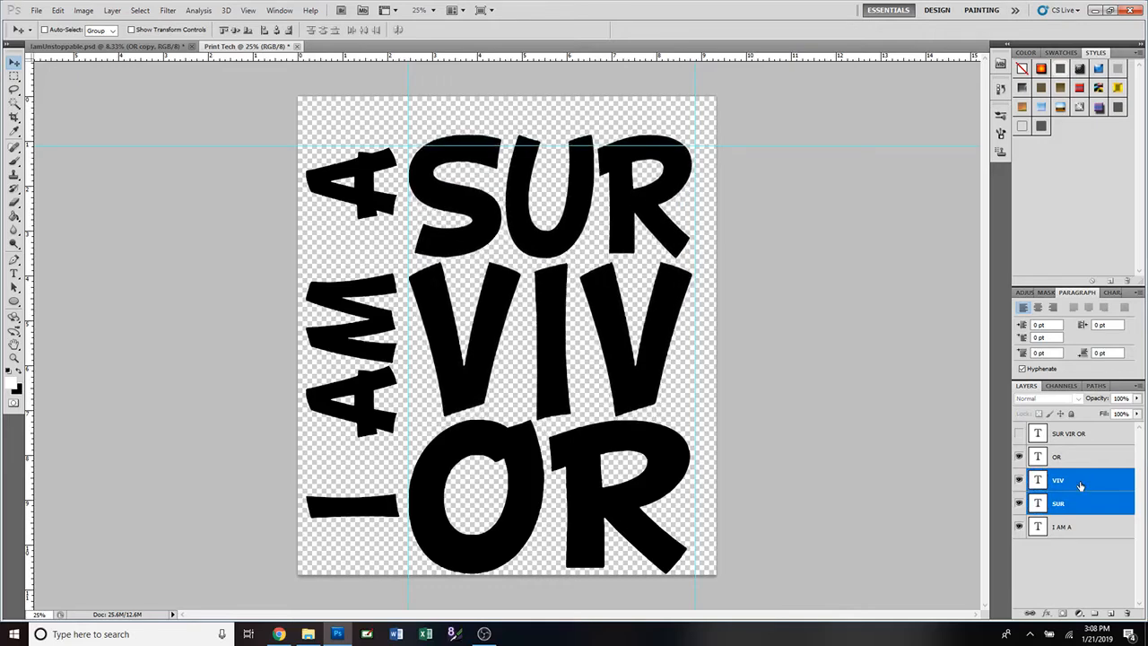
key(shift+Up)
key(shift+Up)
key(shift+Up)
key(shift+Up)
key(shift+Up)
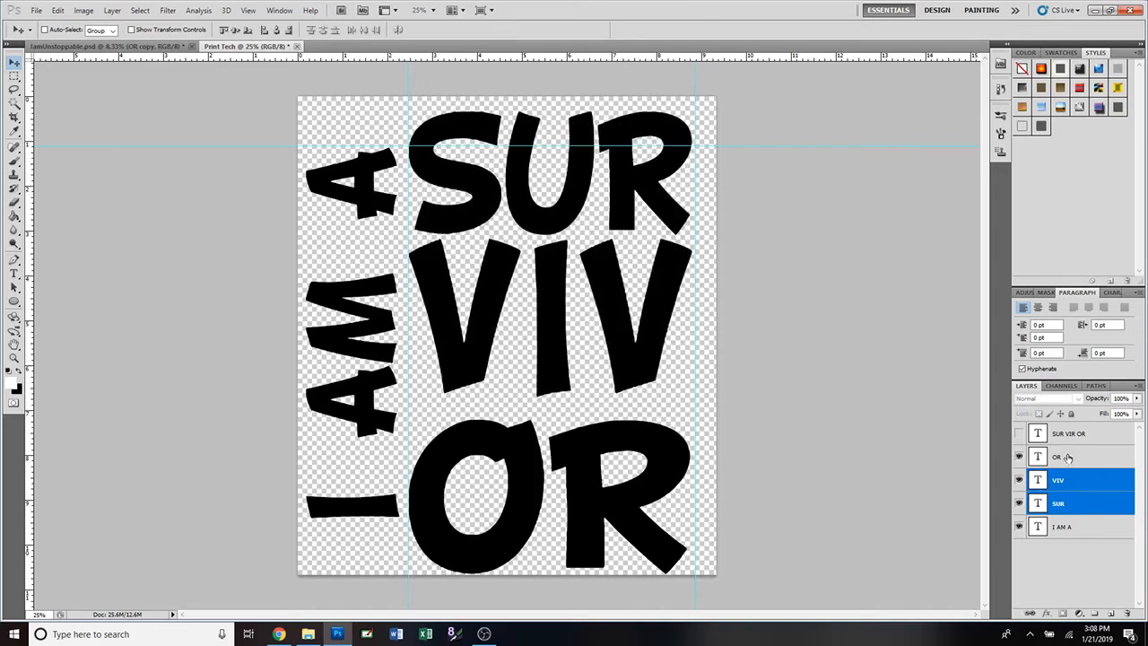
Move OR up so it sits tightly beneath VIV.
click(1066, 457)
key(shift+Up)
key(shift+Up)
key(shift+Up)
key(shift+Up)
key(shift+Up)
key(shift+Up)
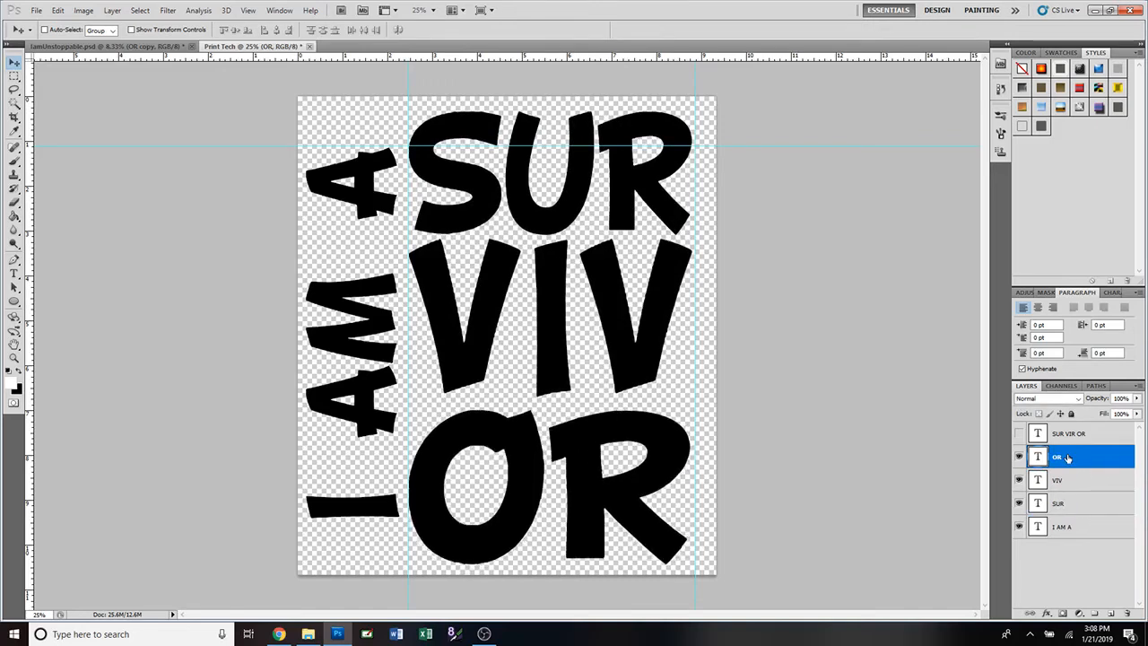
key(shift+Up)
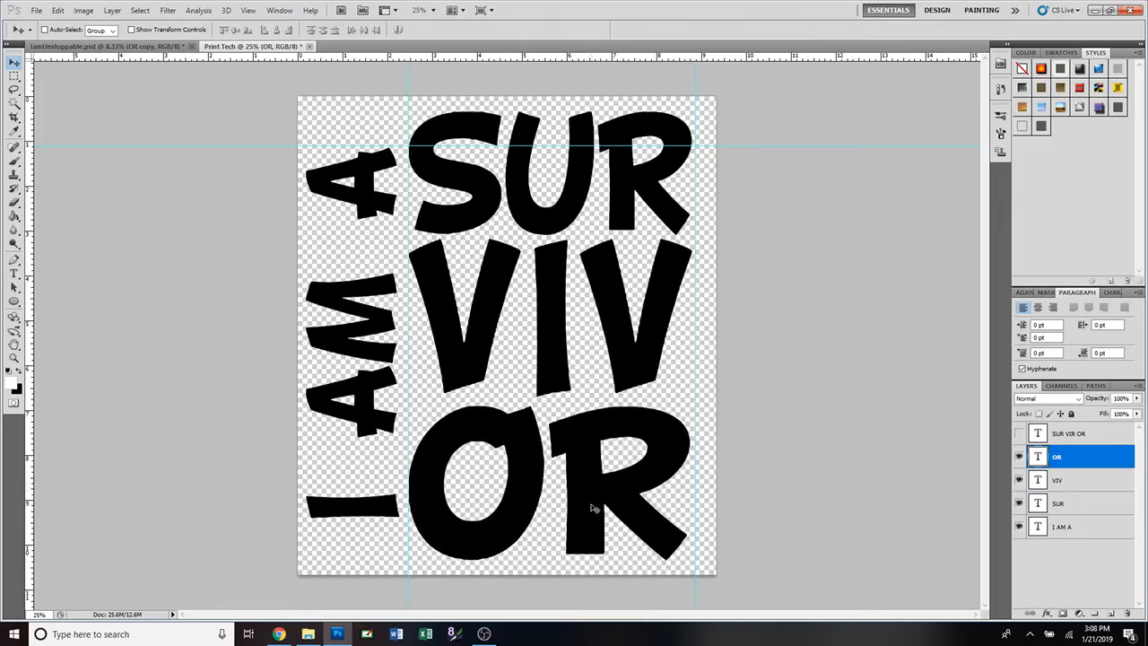
mouse_move(591, 509)
mouse_down()
mouse_move(591, 351)
mouse_move(593, 494)
mouse_up()
key(ctrl+t)
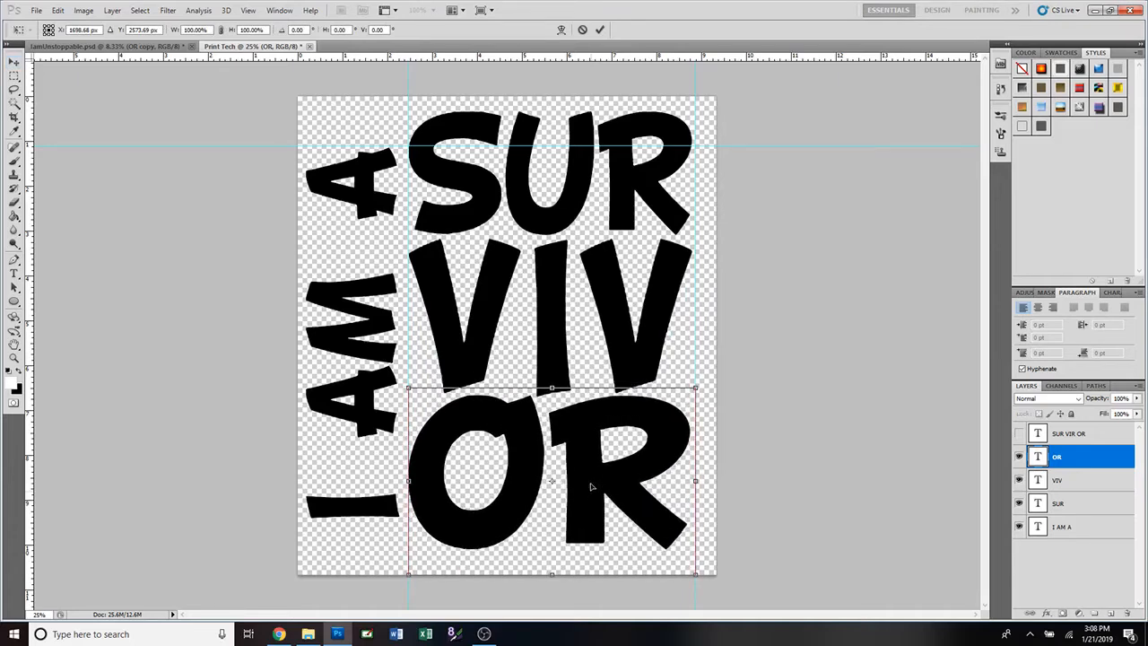
click(600, 31)
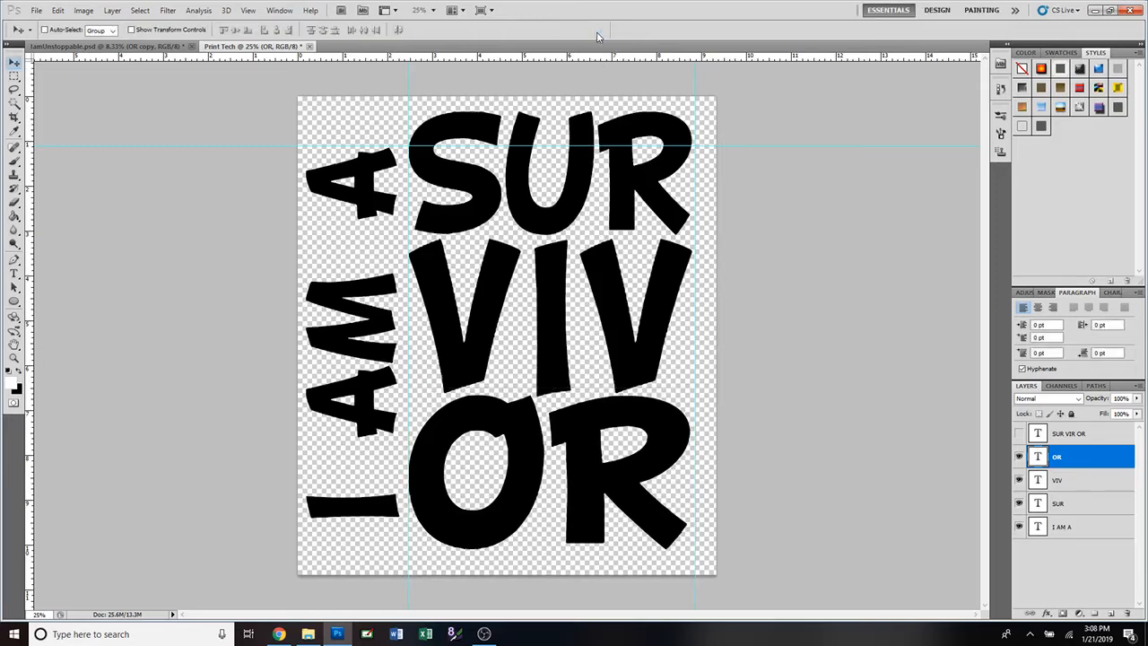
Nudge the vertical I AM A text slightly higher.
click(1061, 529)
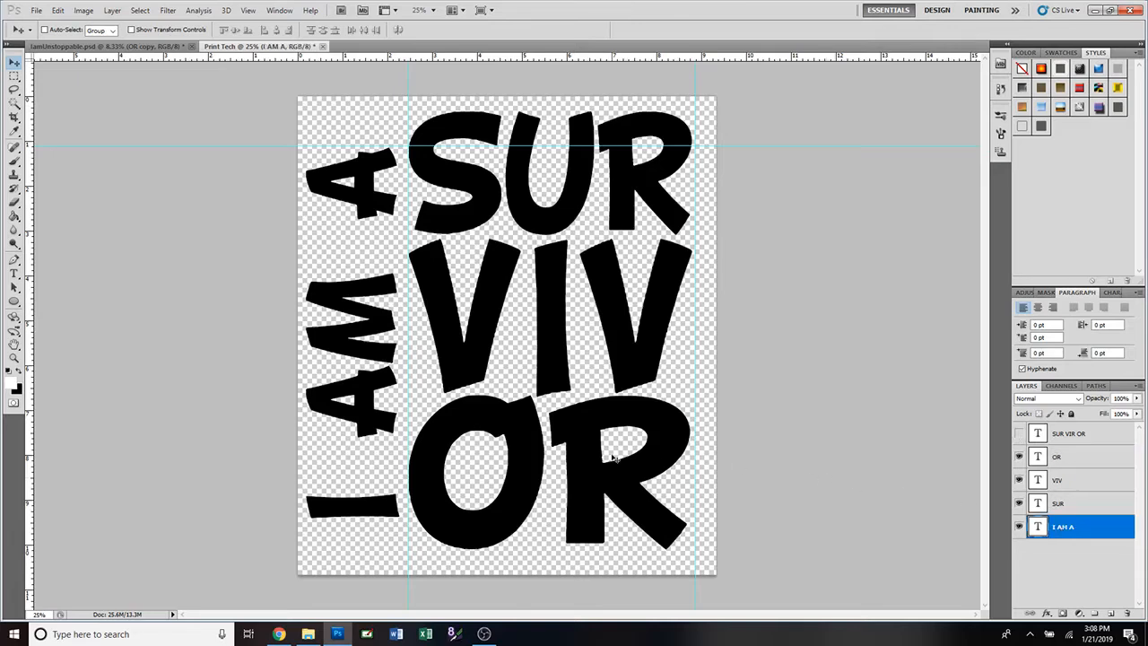
key(shift+Up)
key(shift+Up)
key(shift+Up)
key(shift+Up)
key(shift+Up)
key(shift+Up)
key(shift+Up)
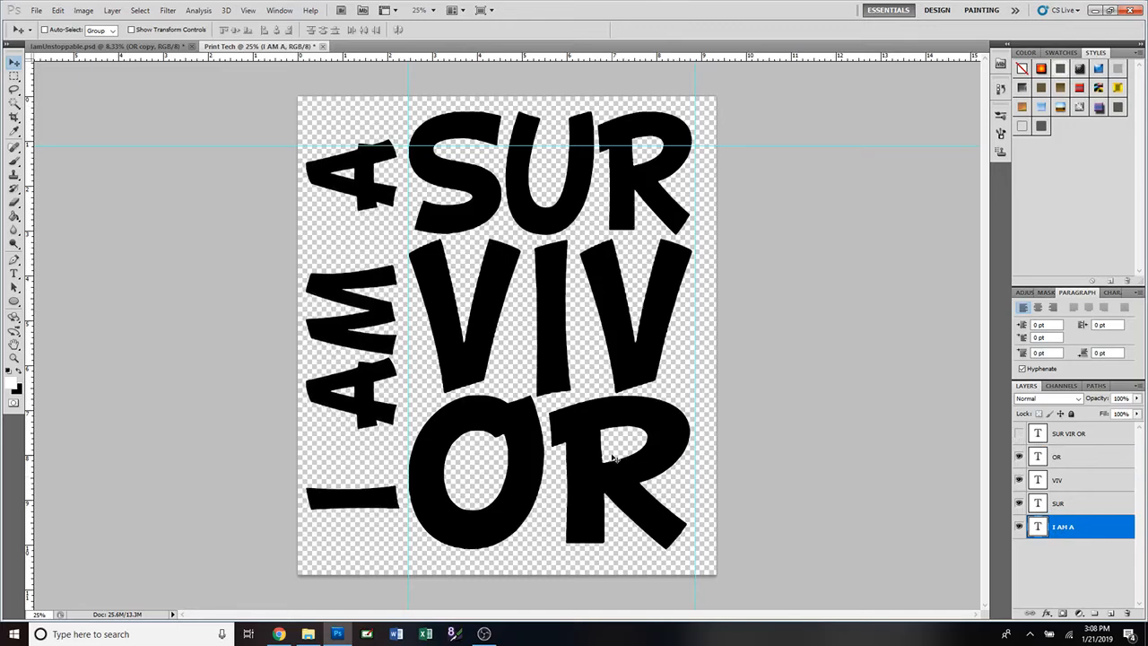
key(Up)
key(Up)
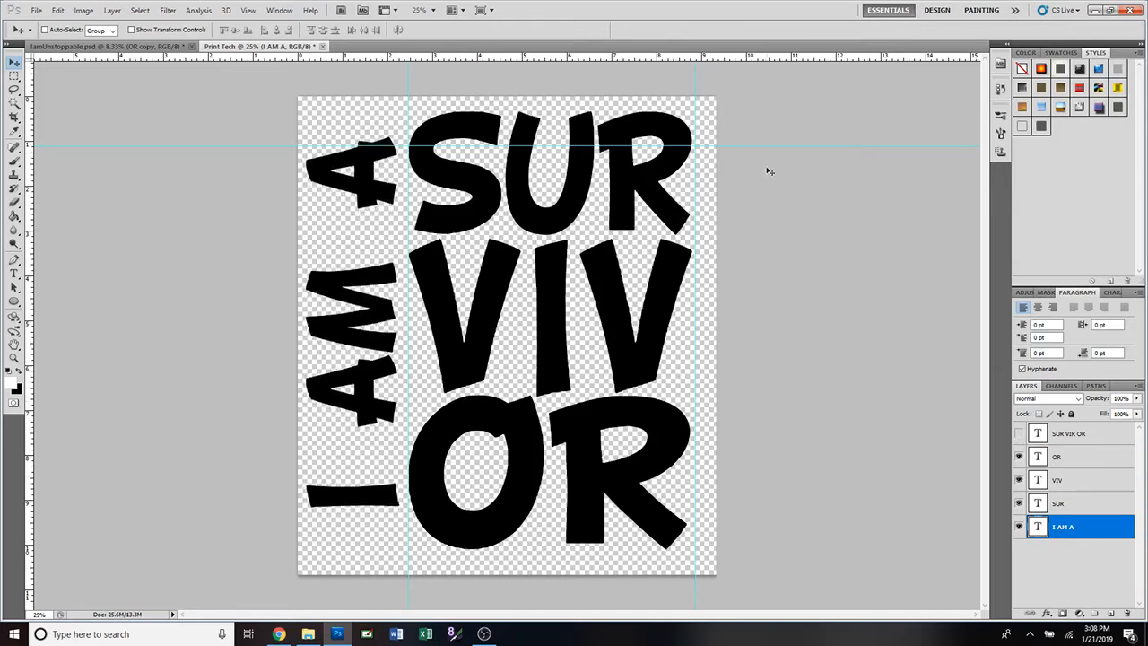
Raise the horizontal guide and move the vertical guides out to the canvas edges.
drag(761, 146, 751, 87)
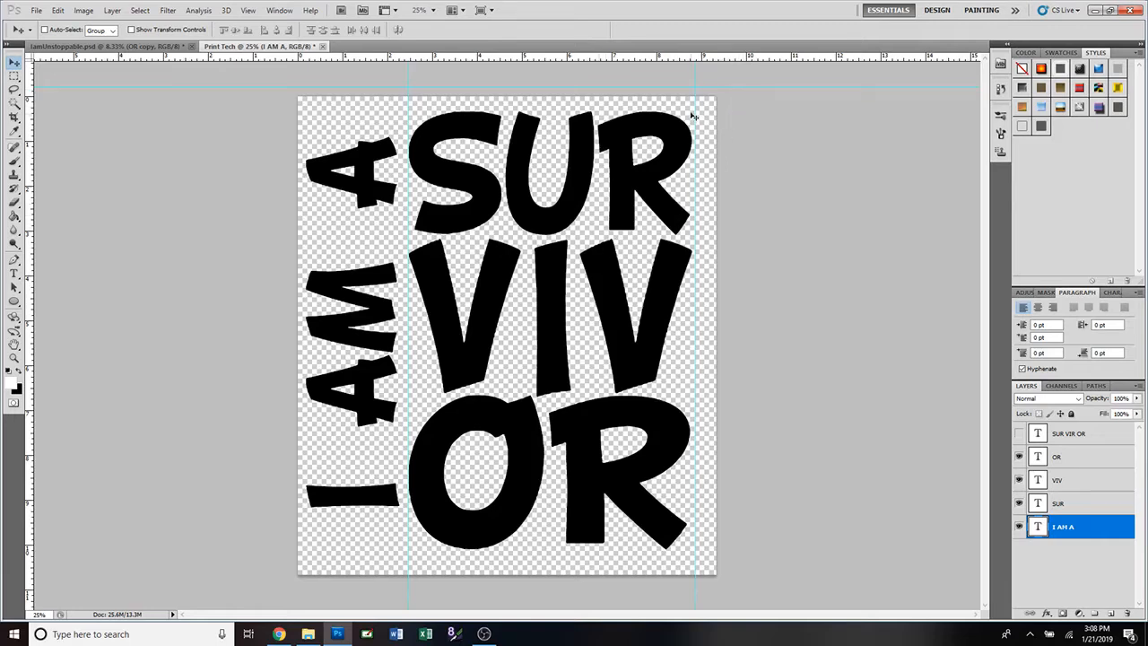
drag(696, 96, 727, 100)
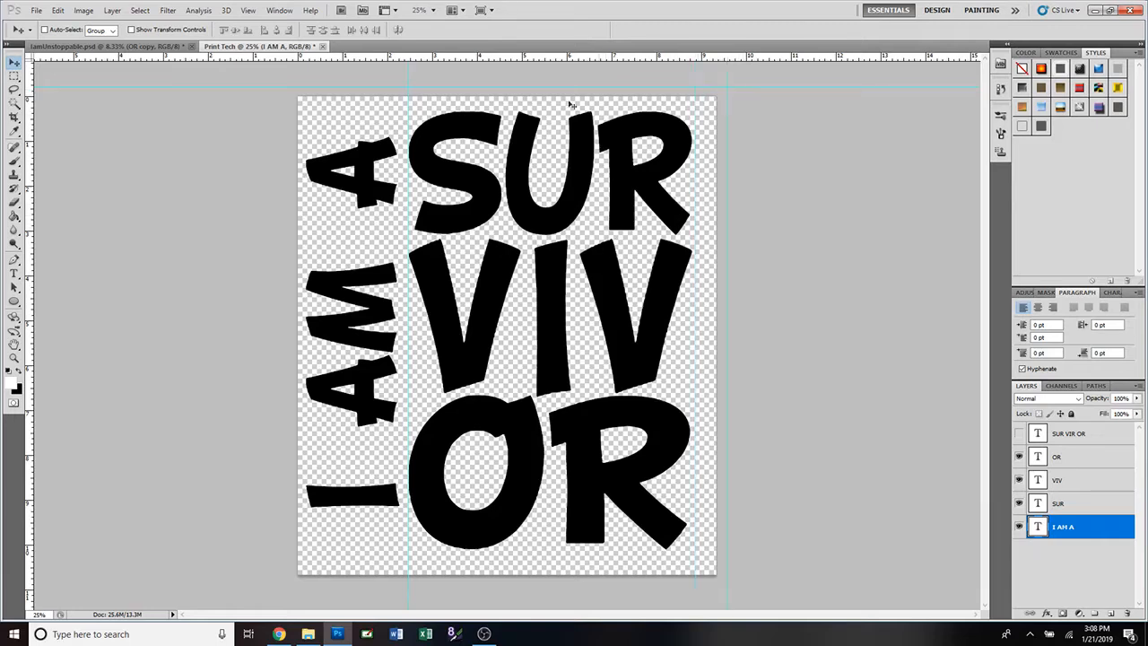
drag(408, 94, 277, 101)
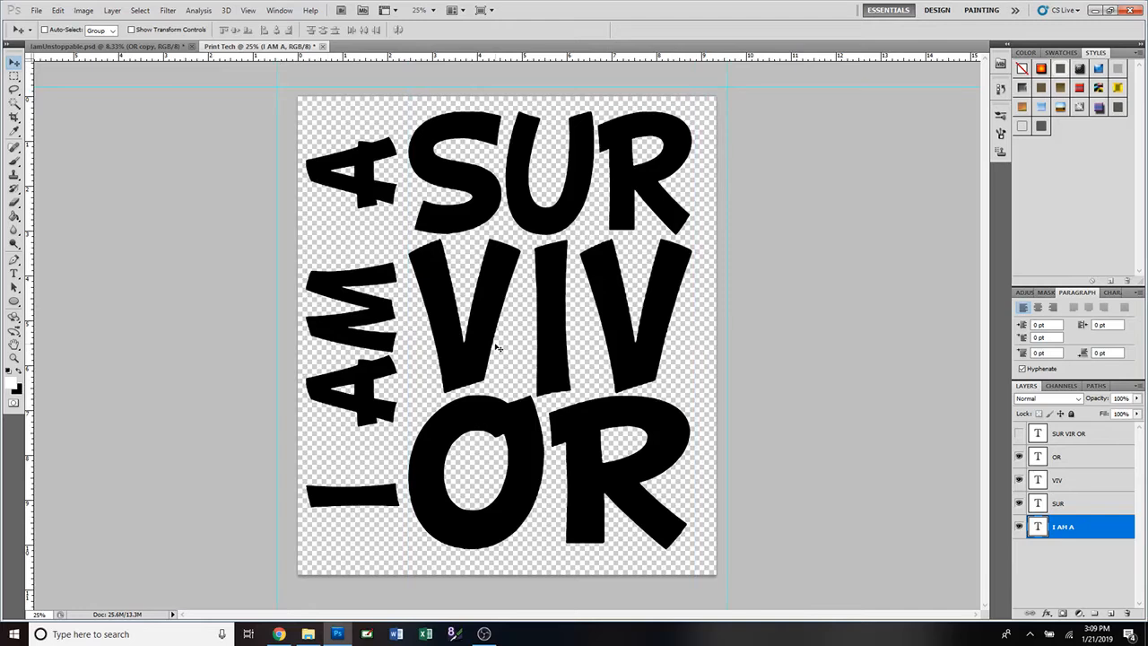
Add a vertical guide at position 50% via View > New Guide.
click(250, 11)
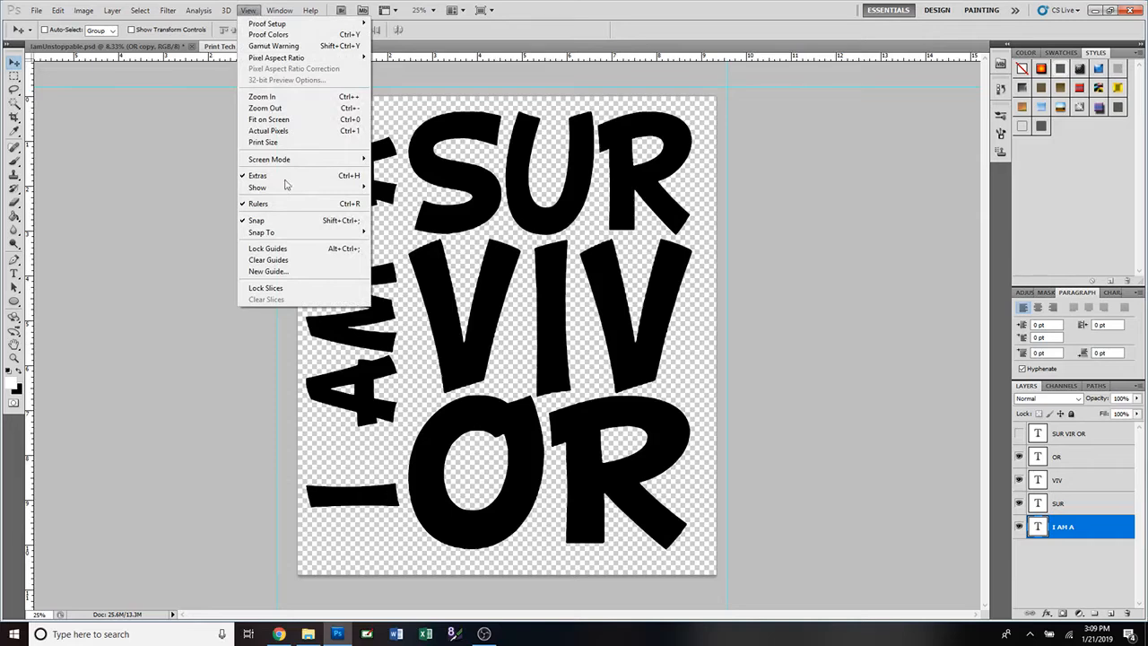
click(285, 272)
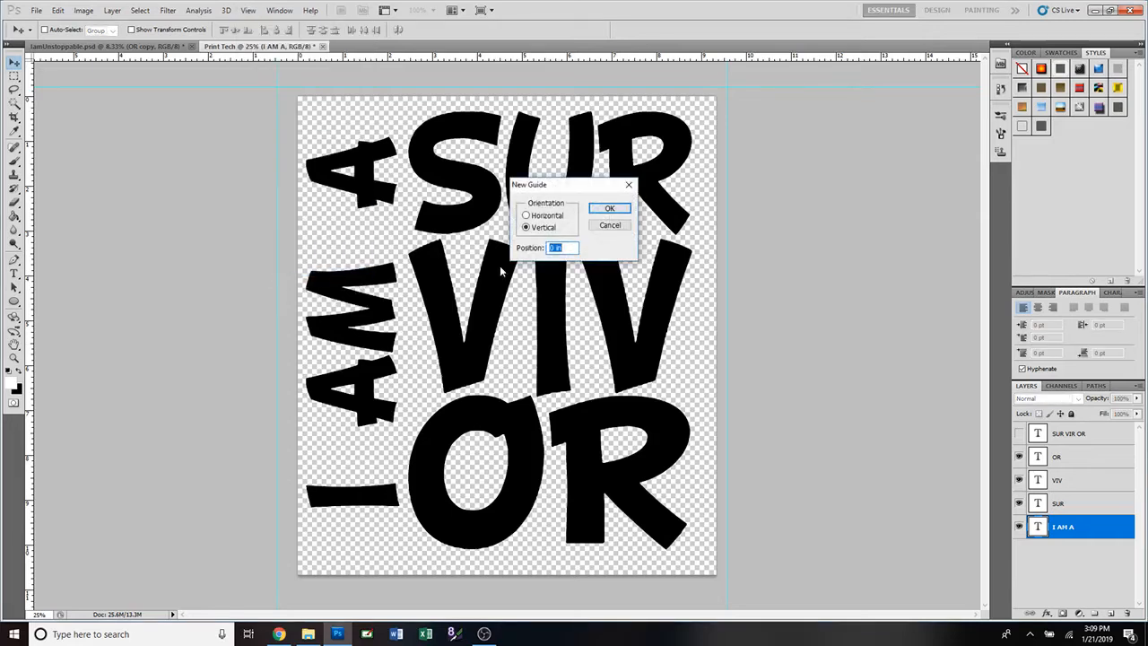
text(50%)
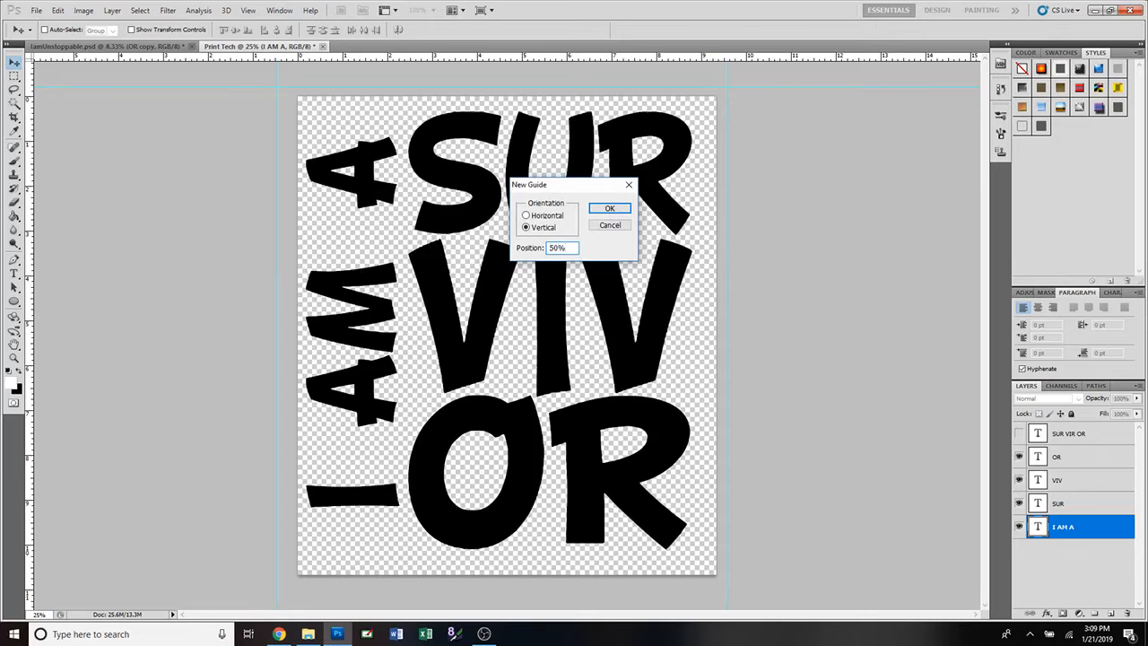
click(613, 209)
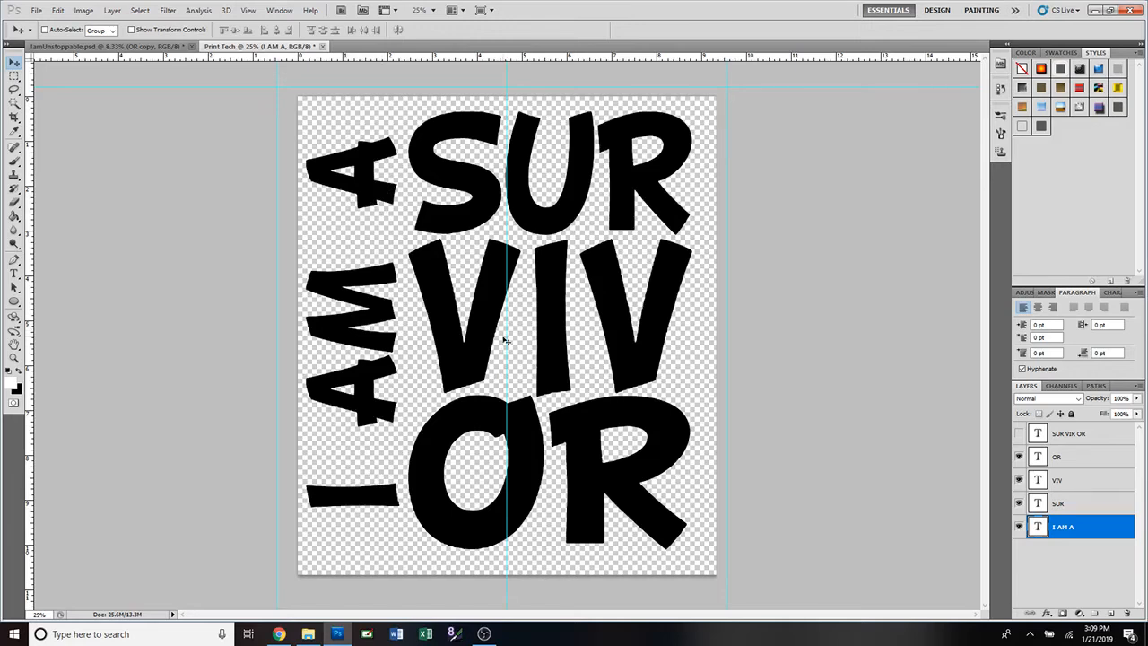
click(279, 10)
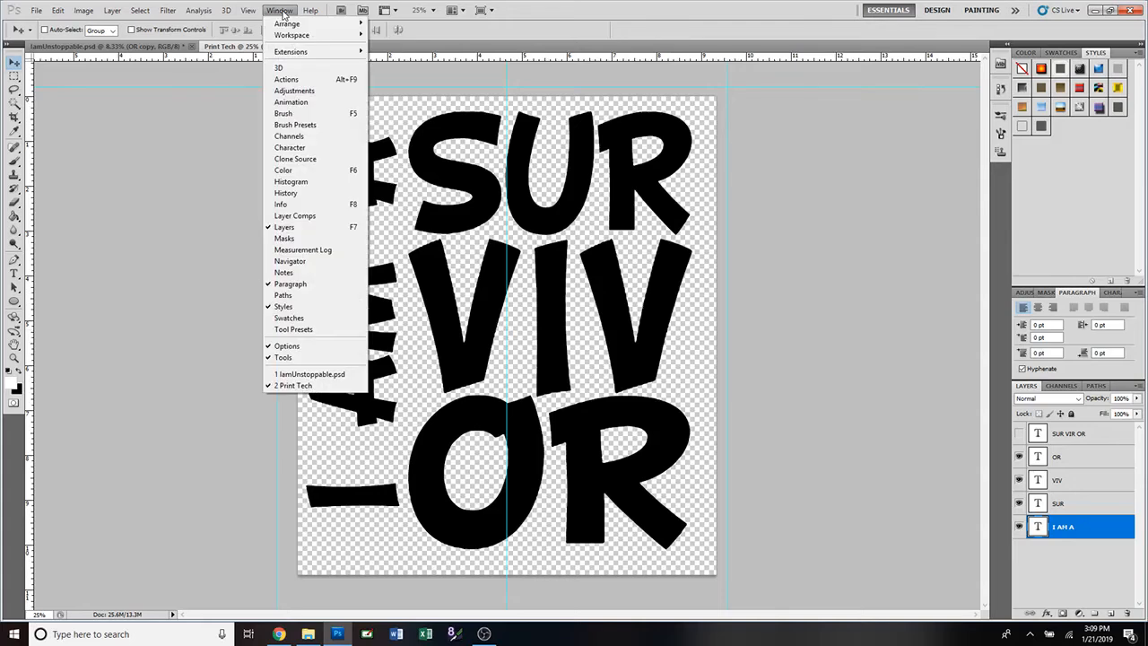
click(282, 11)
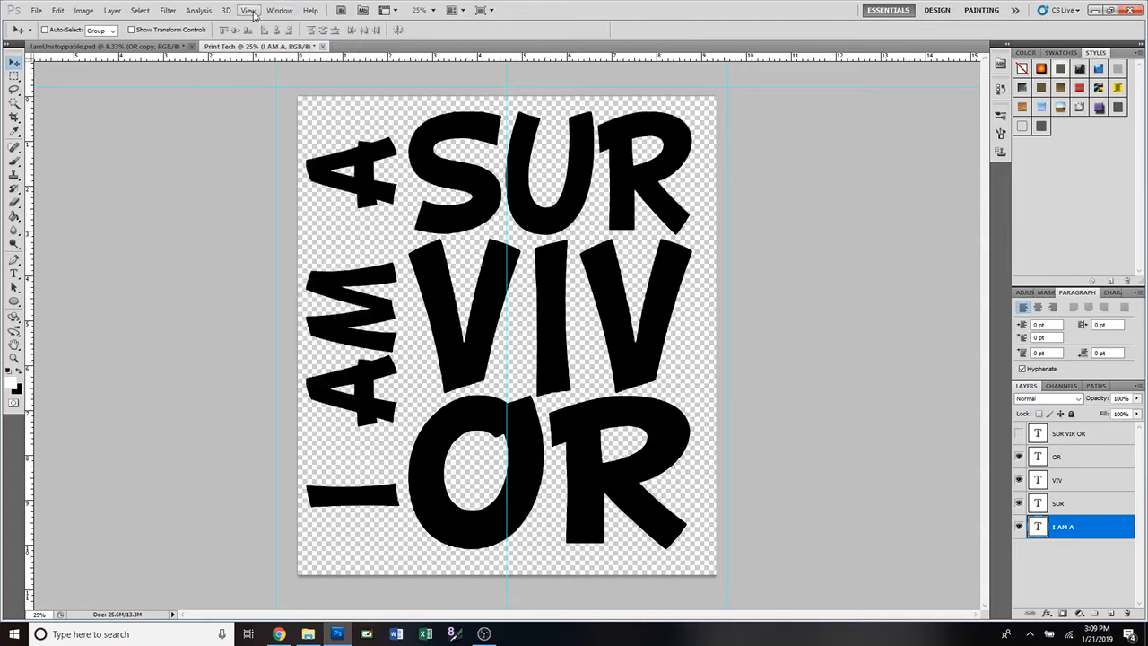
click(248, 11)
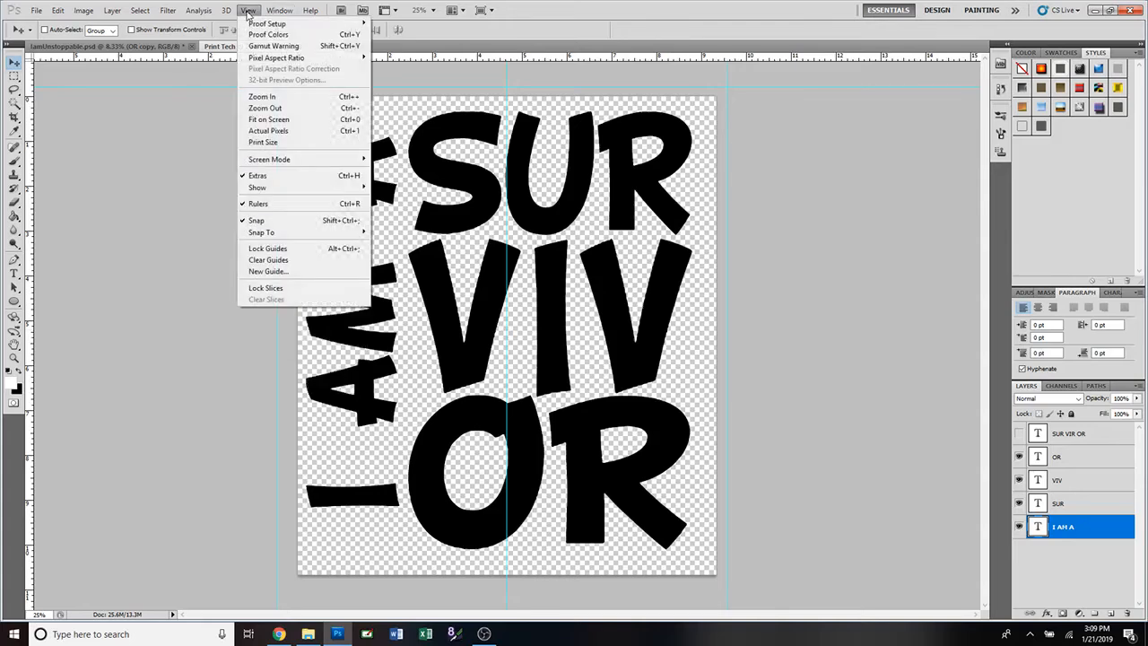
click(273, 179)
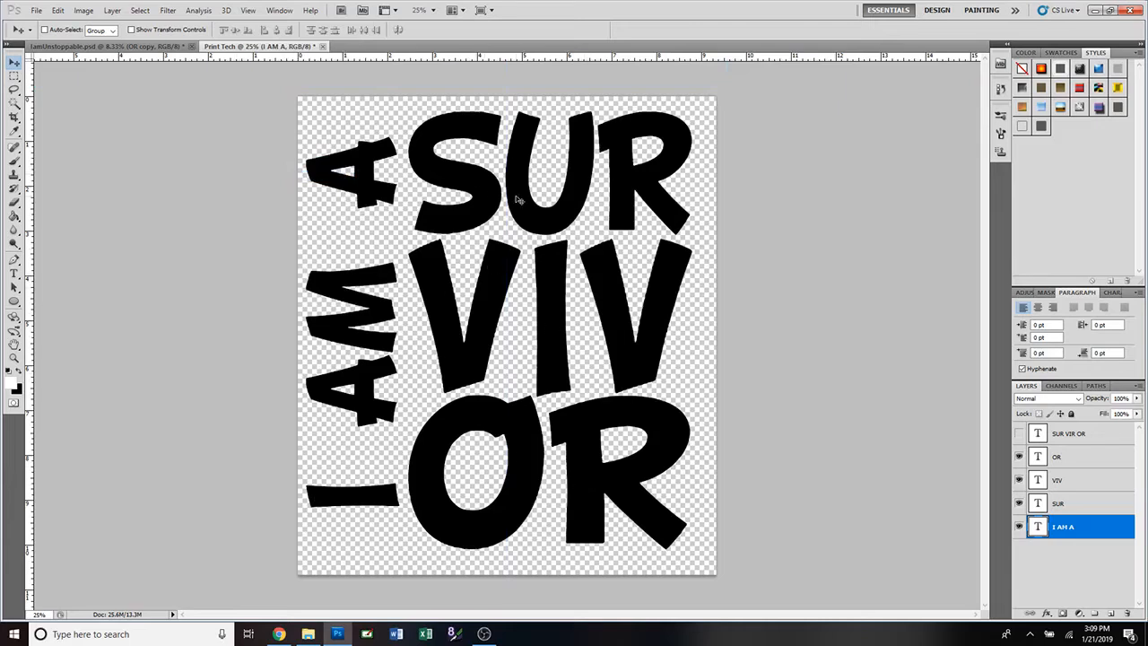
click(247, 10)
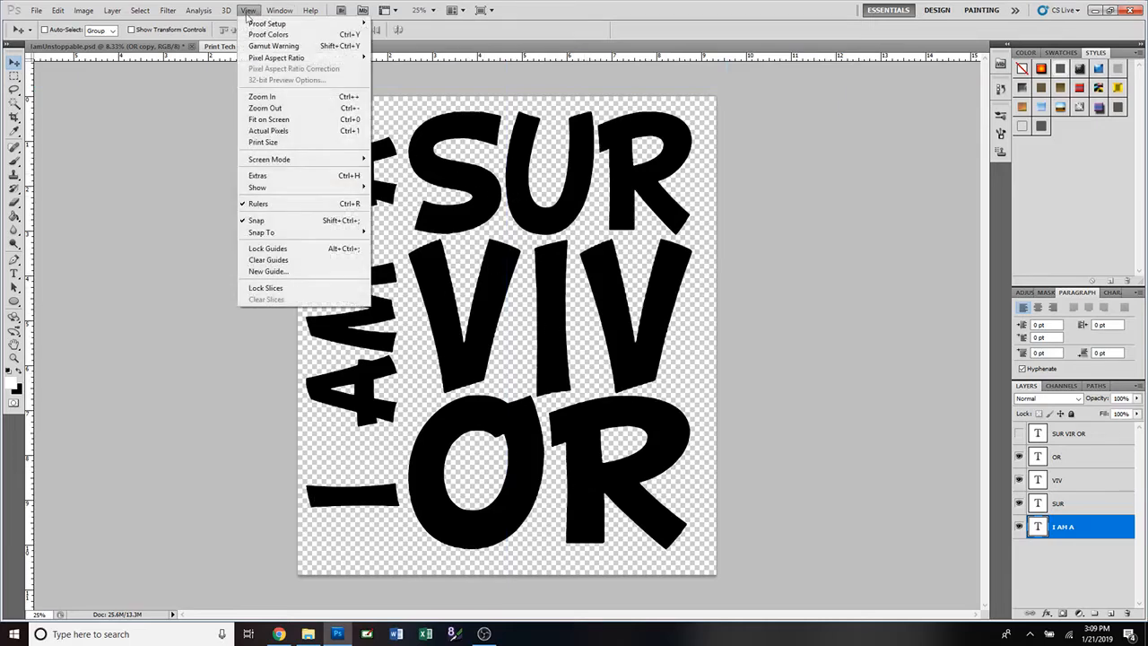
click(267, 180)
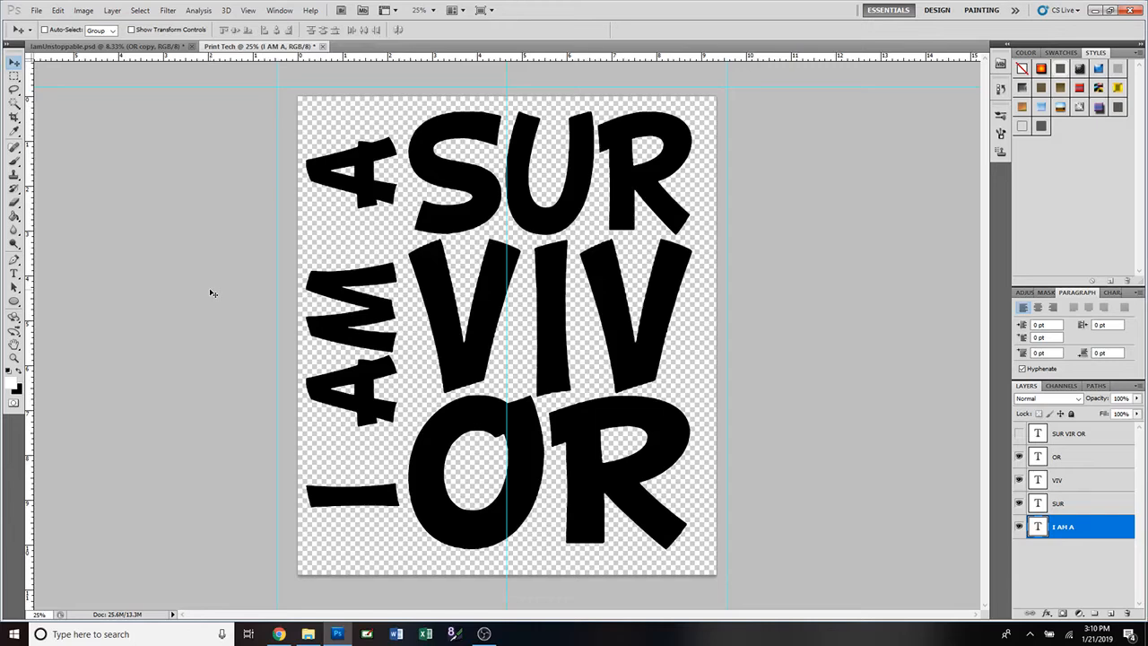
click(160, 47)
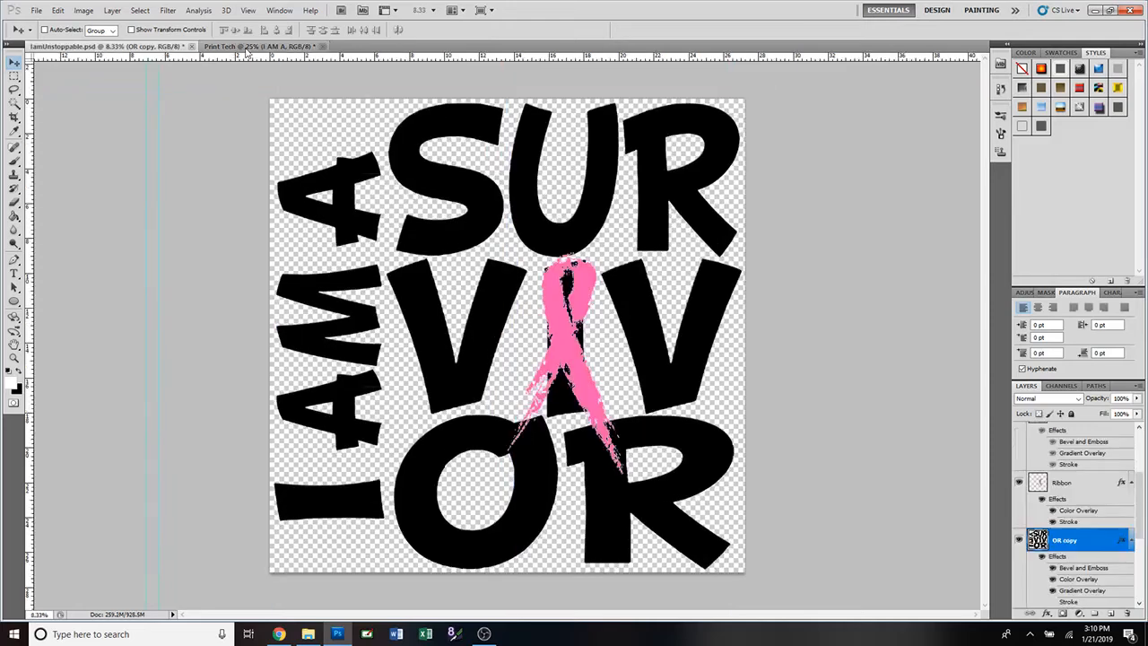
click(250, 46)
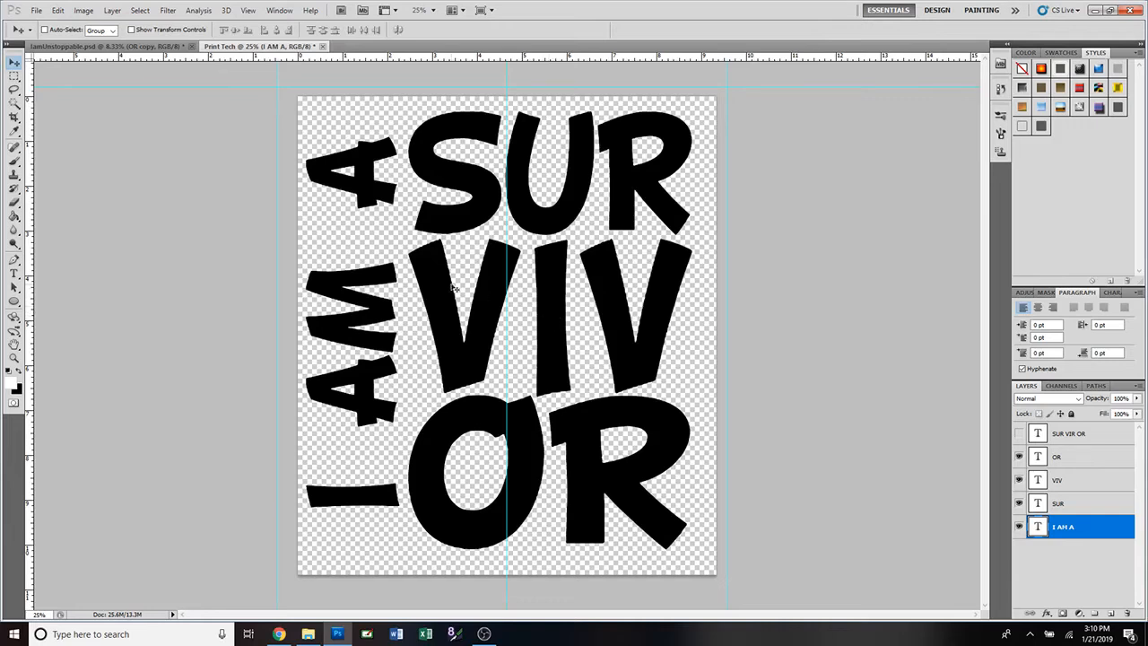
Place PinkRibbonAlone.psd from the Designs folder into the Print Tech document.
click(36, 10)
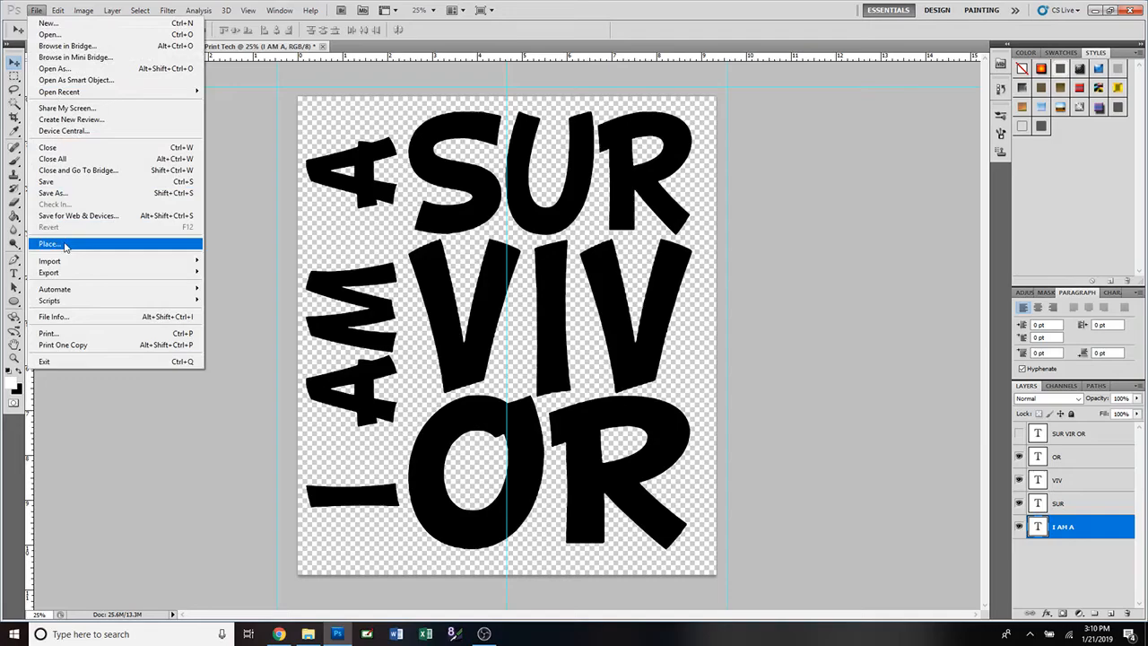
click(65, 246)
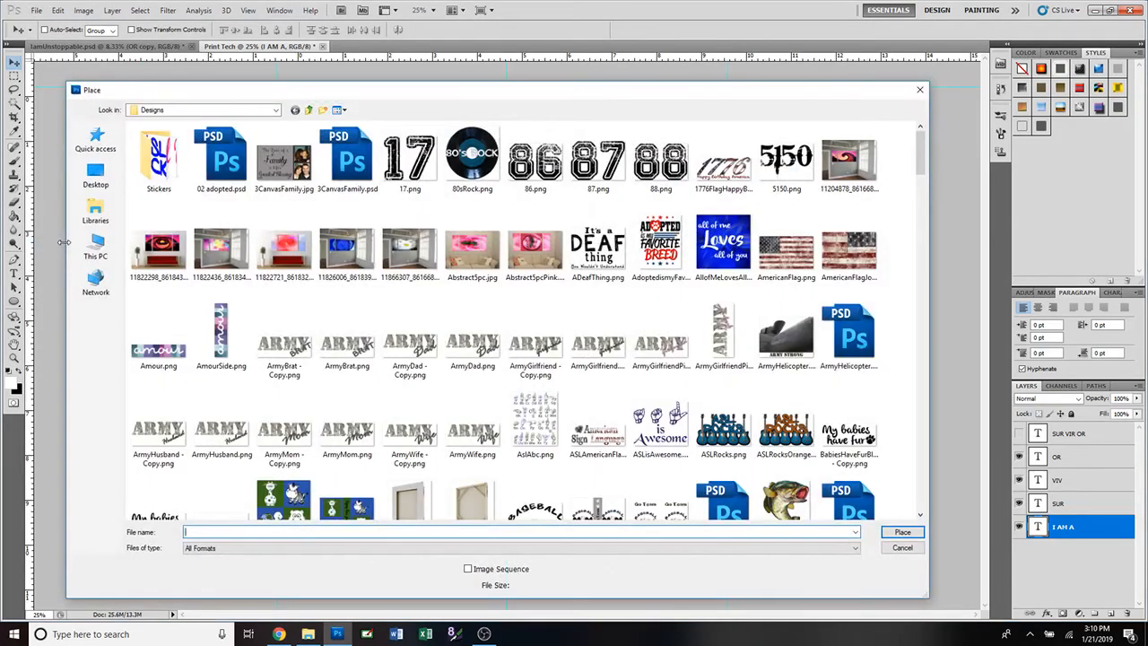
scroll(681, 358, down, 5)
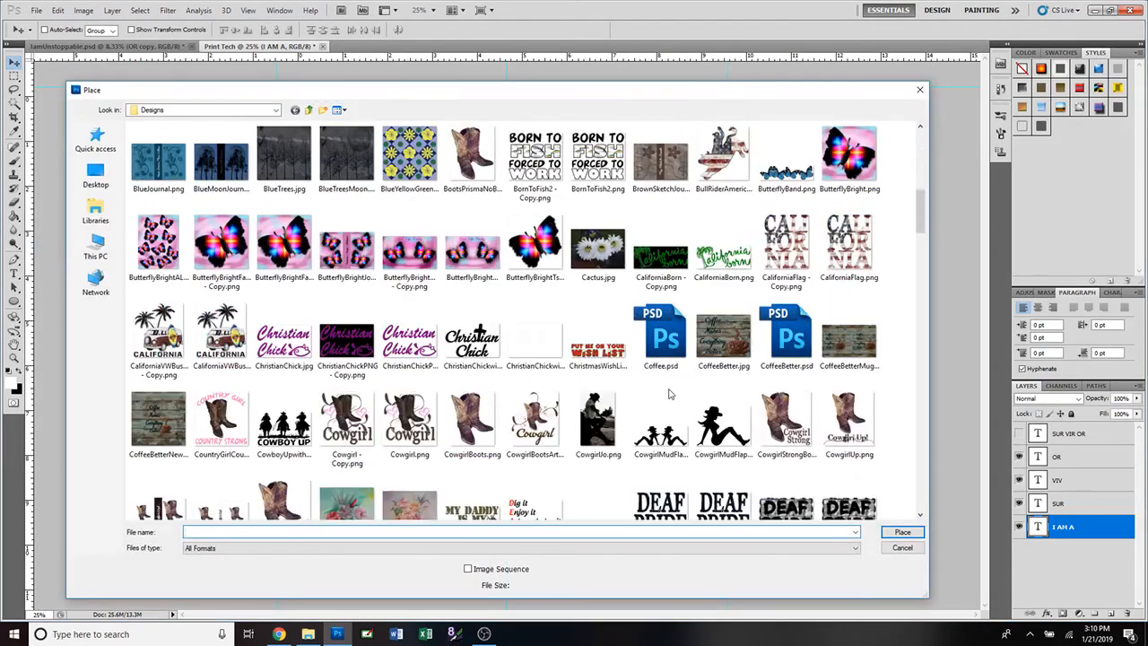
scroll(668, 393, down, 10)
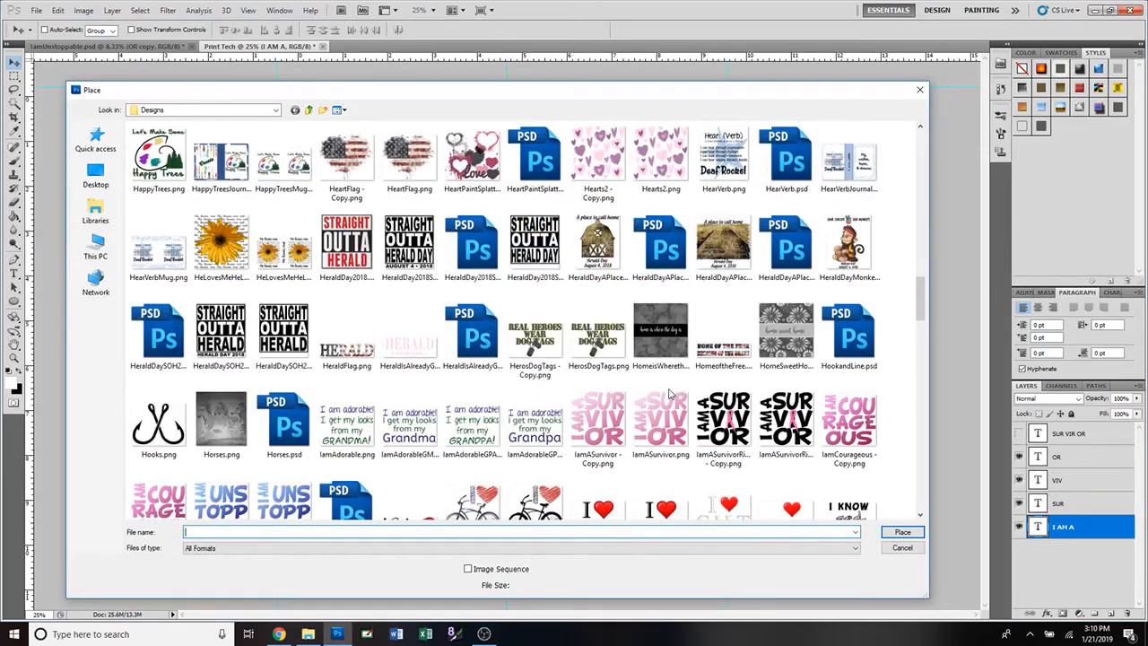
scroll(668, 393, down, 4)
scroll(668, 393, down, 6)
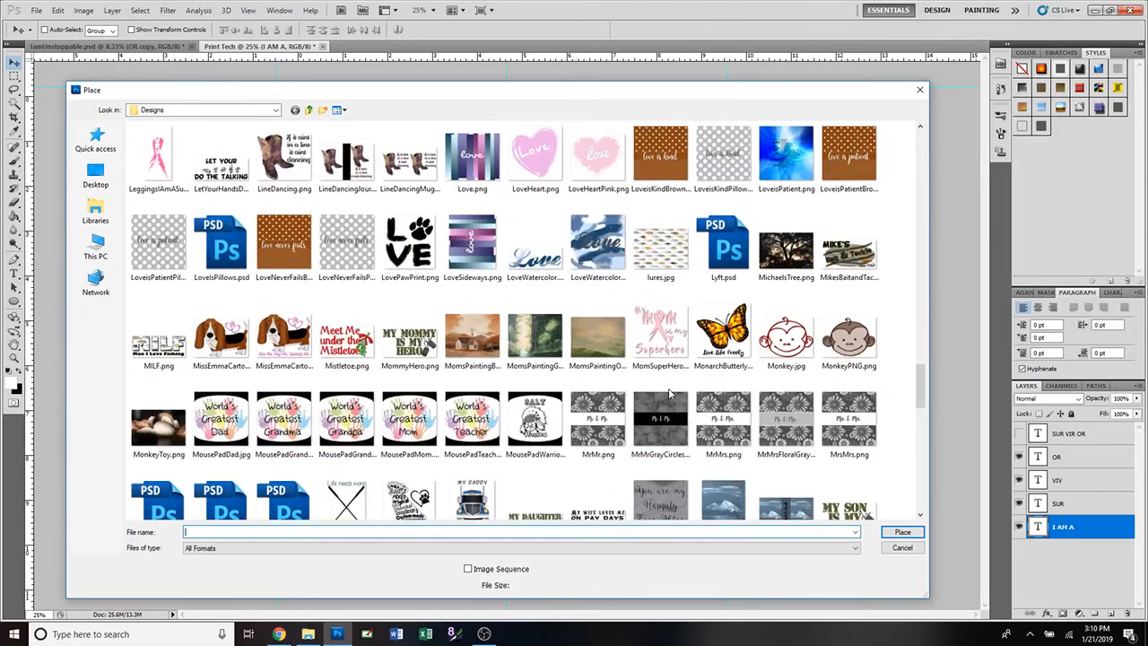
scroll(668, 392, down, 3)
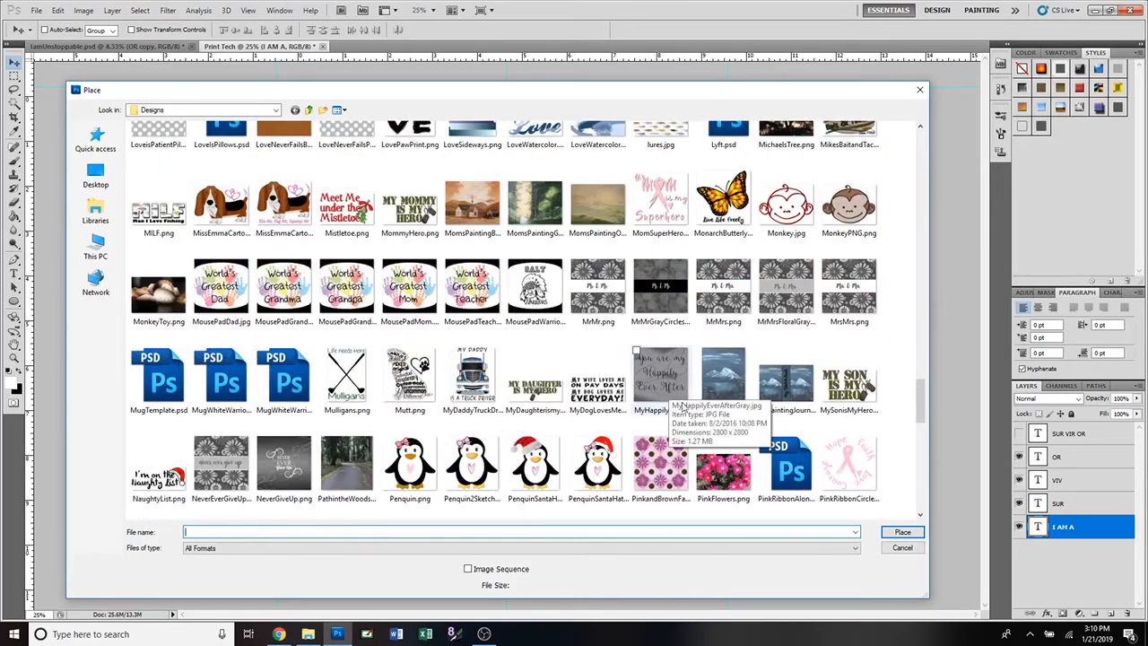
click(787, 473)
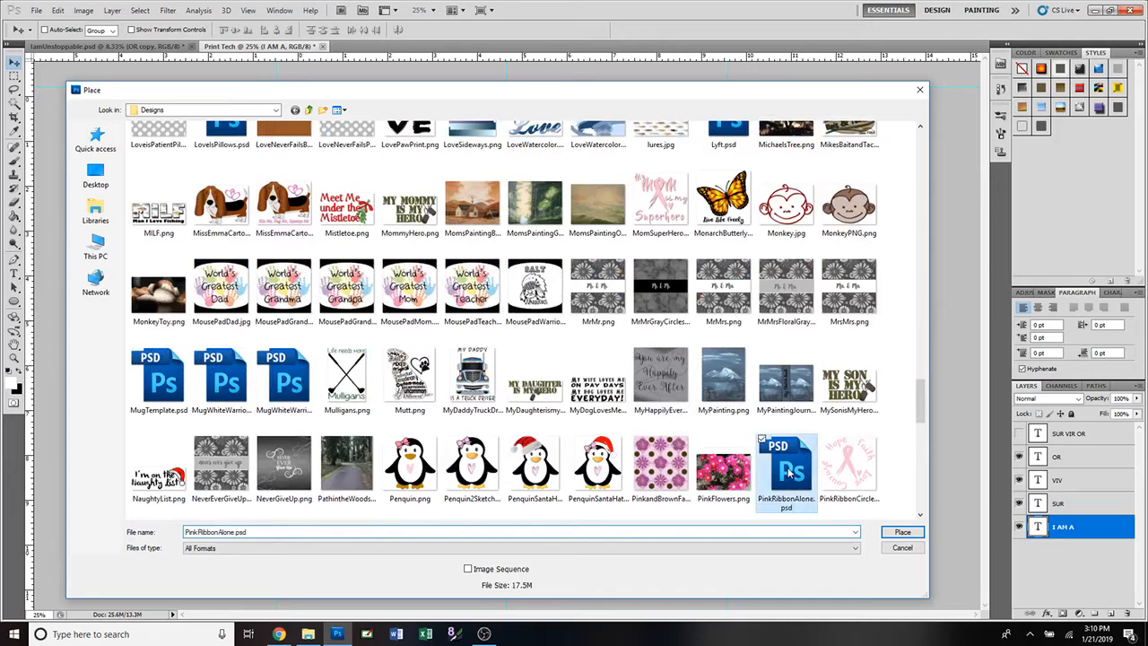
click(902, 534)
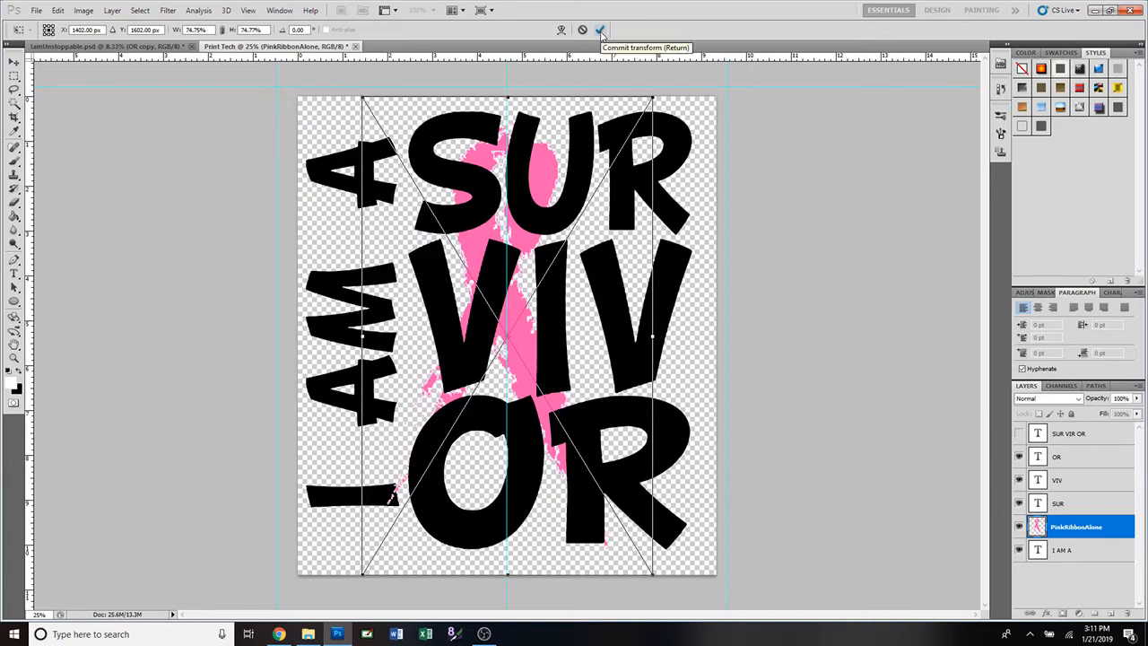
Commit the placed ribbon and move its layer above the OR text layer.
click(601, 30)
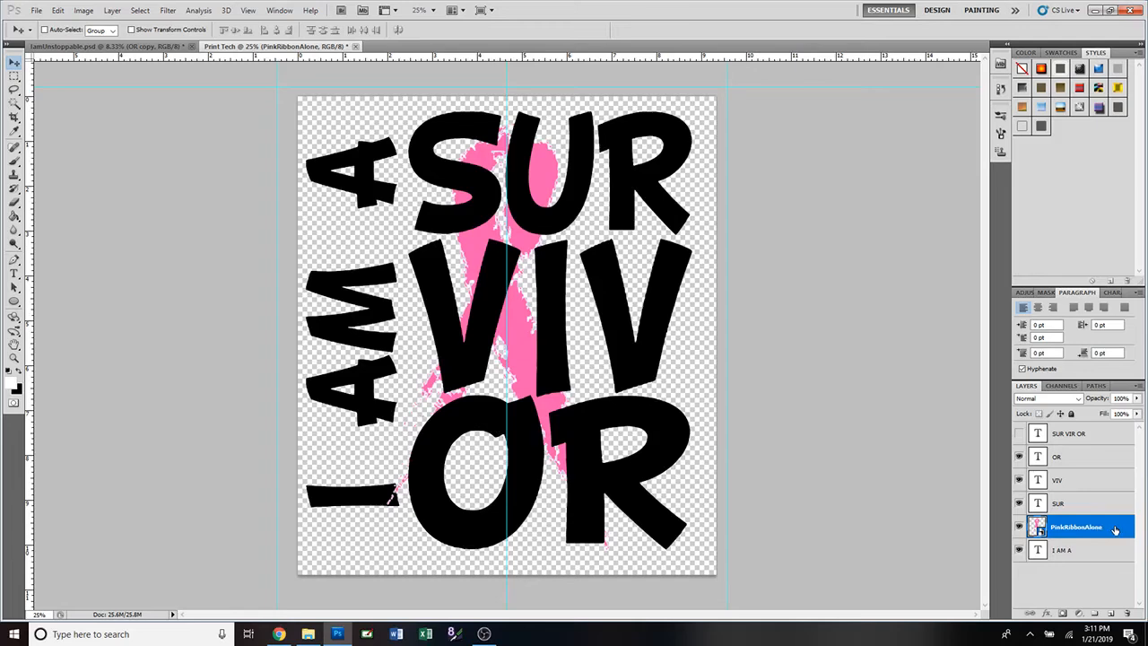
drag(1115, 529, 1108, 557)
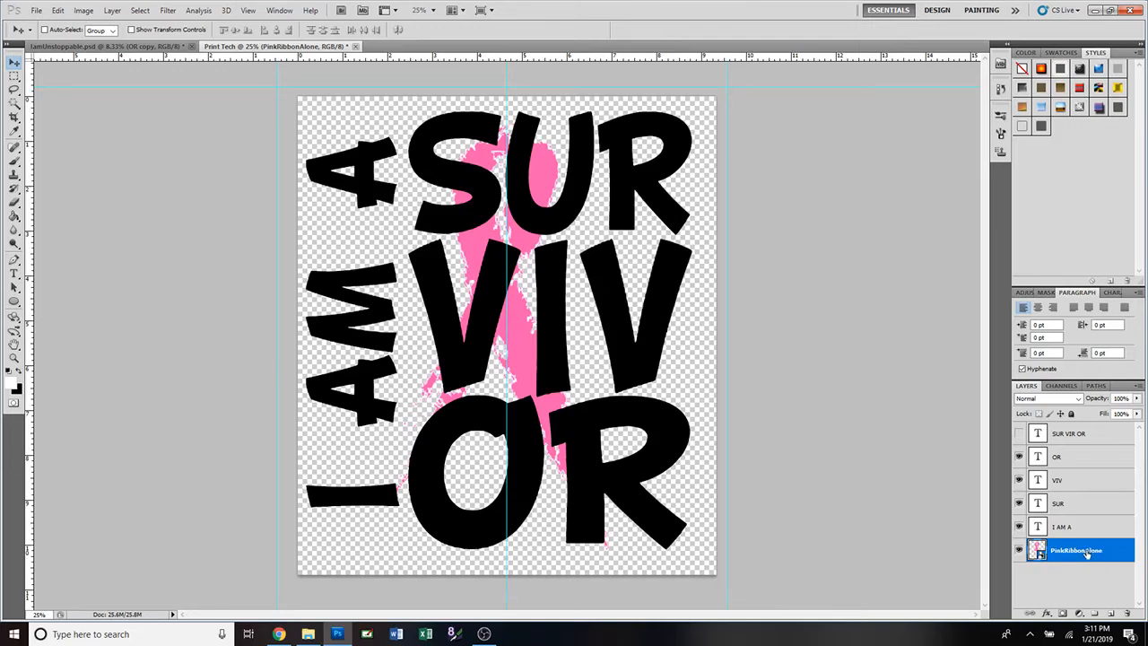
drag(1105, 553, 1101, 457)
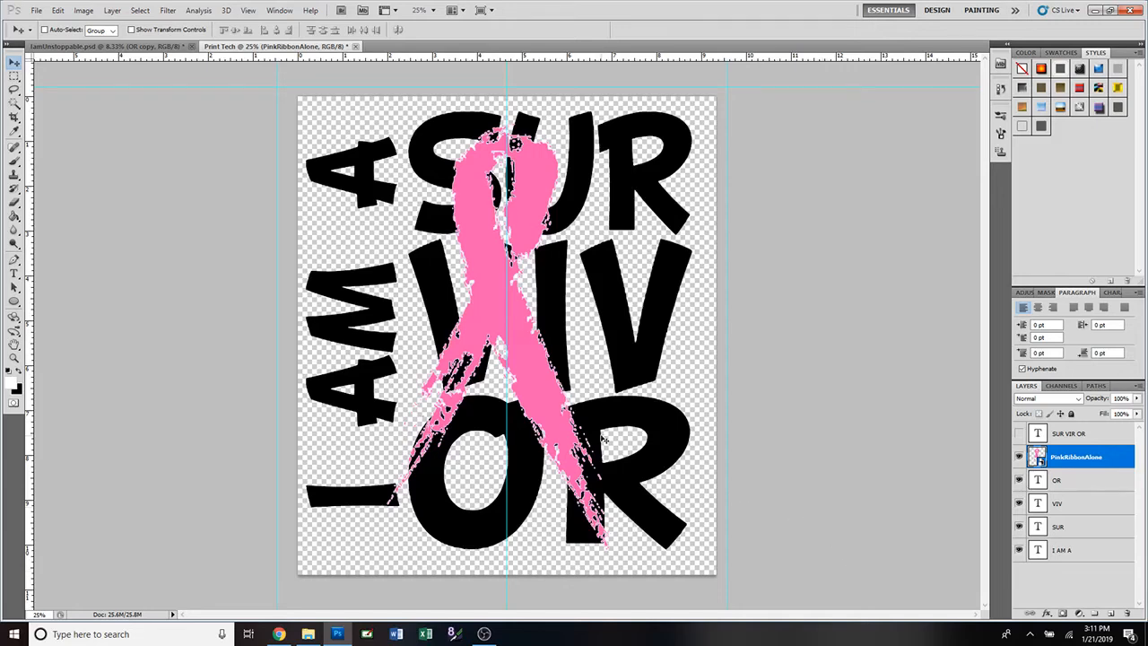
Scale the ribbon to about 53% and position it across VIV down into OR.
key(ctrl+t)
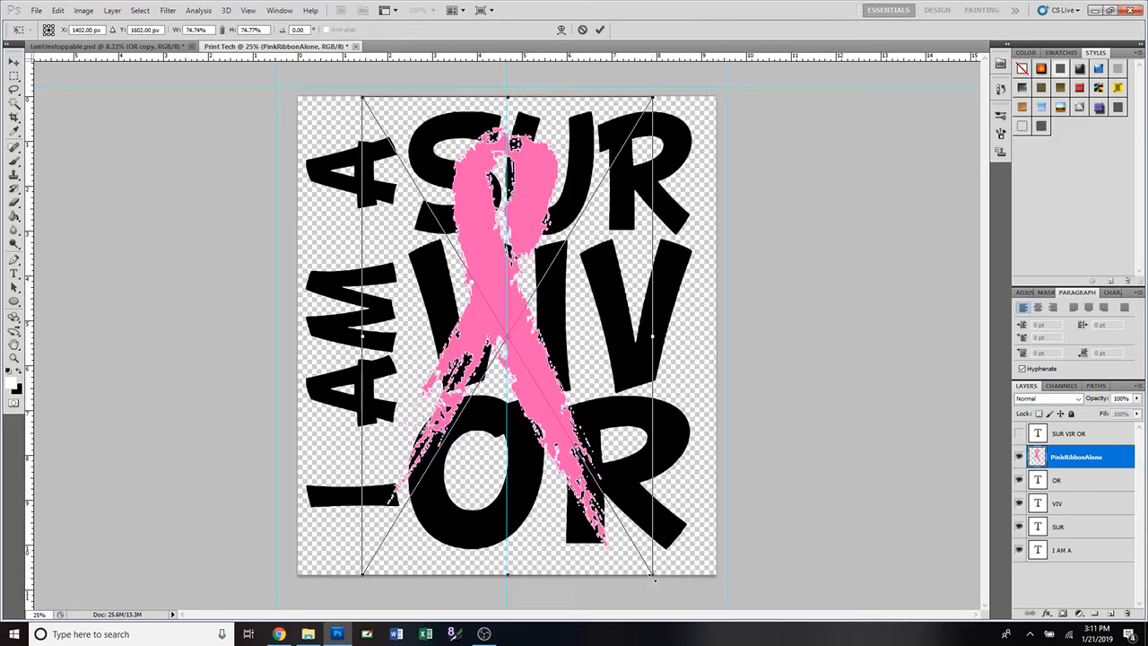
drag(654, 578, 500, 364)
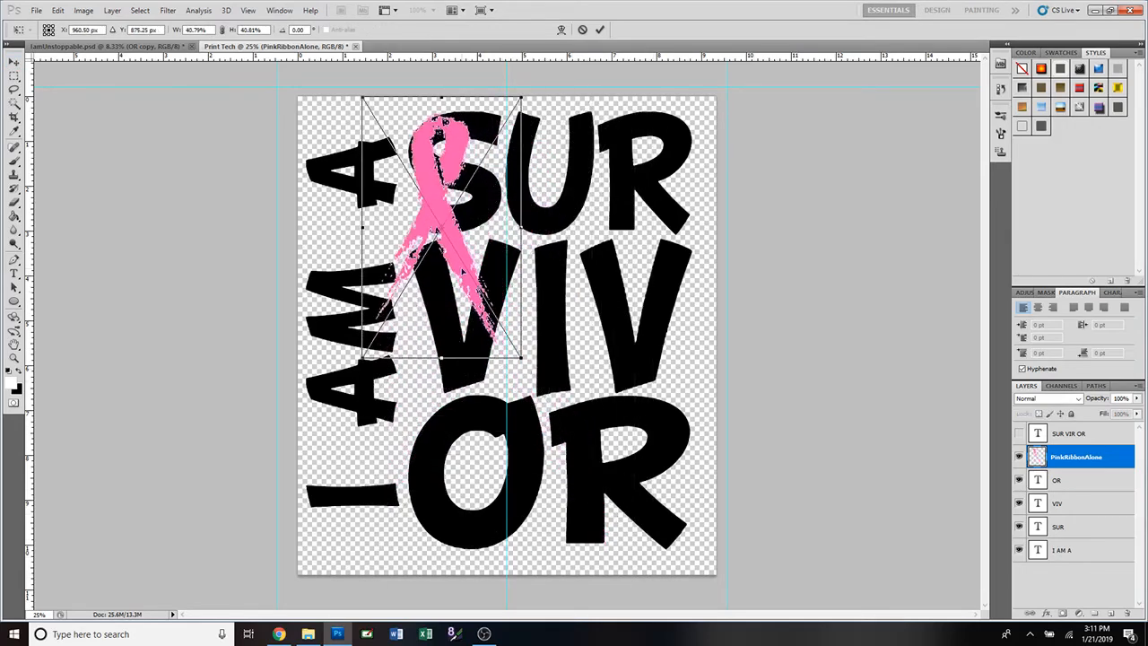
drag(464, 273, 577, 378)
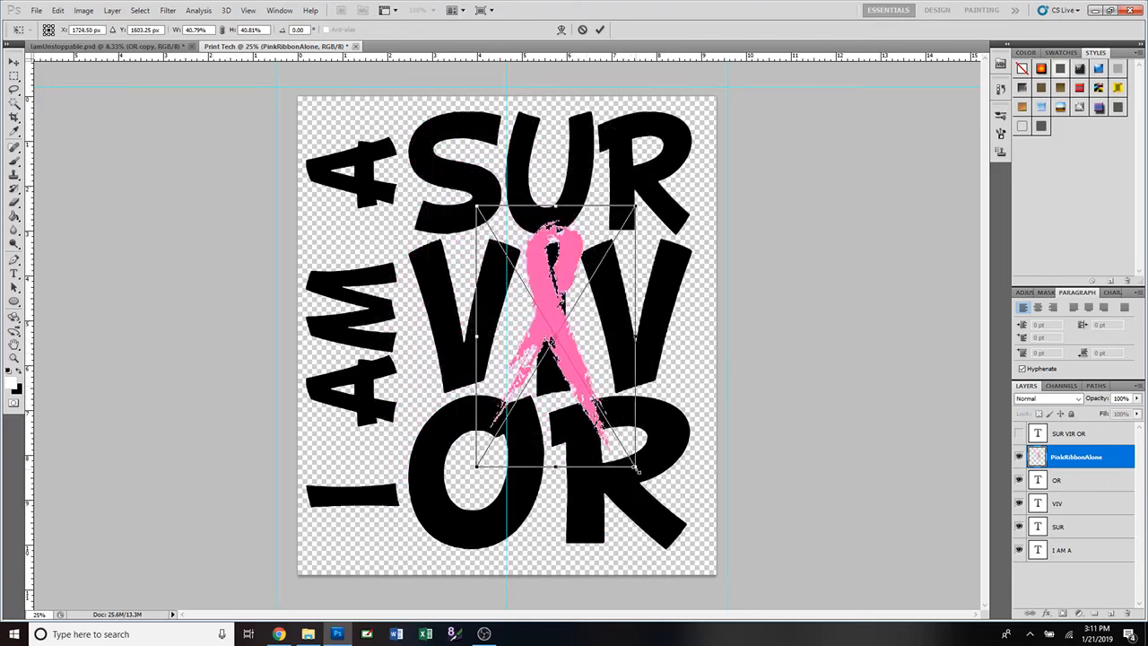
drag(635, 467, 631, 459)
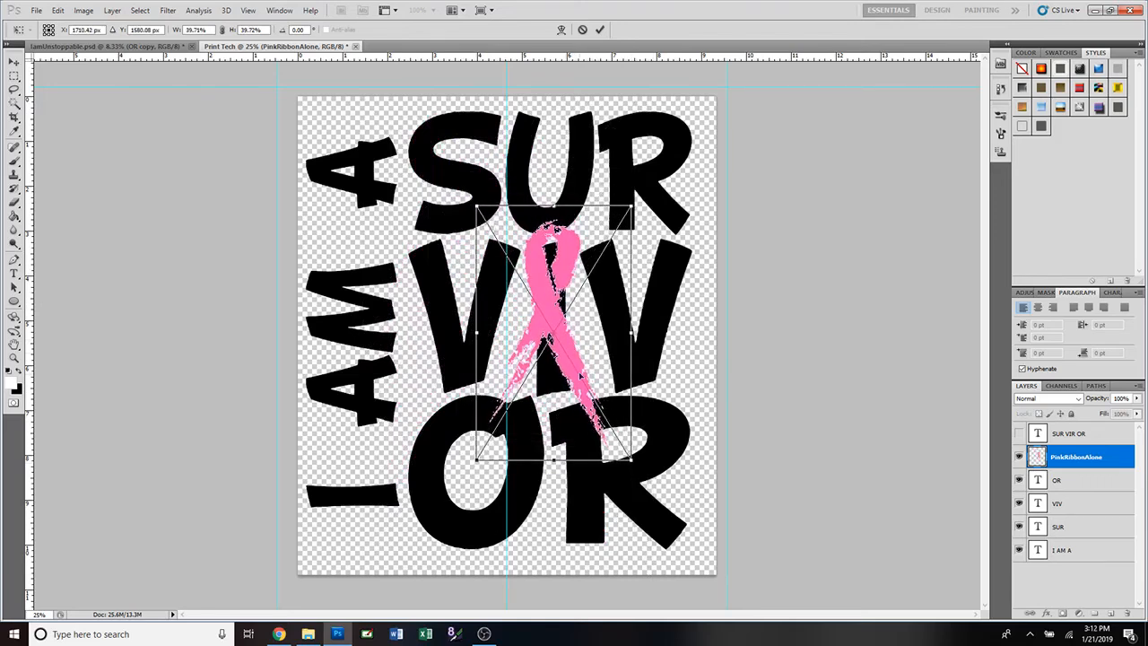
drag(579, 377, 577, 392)
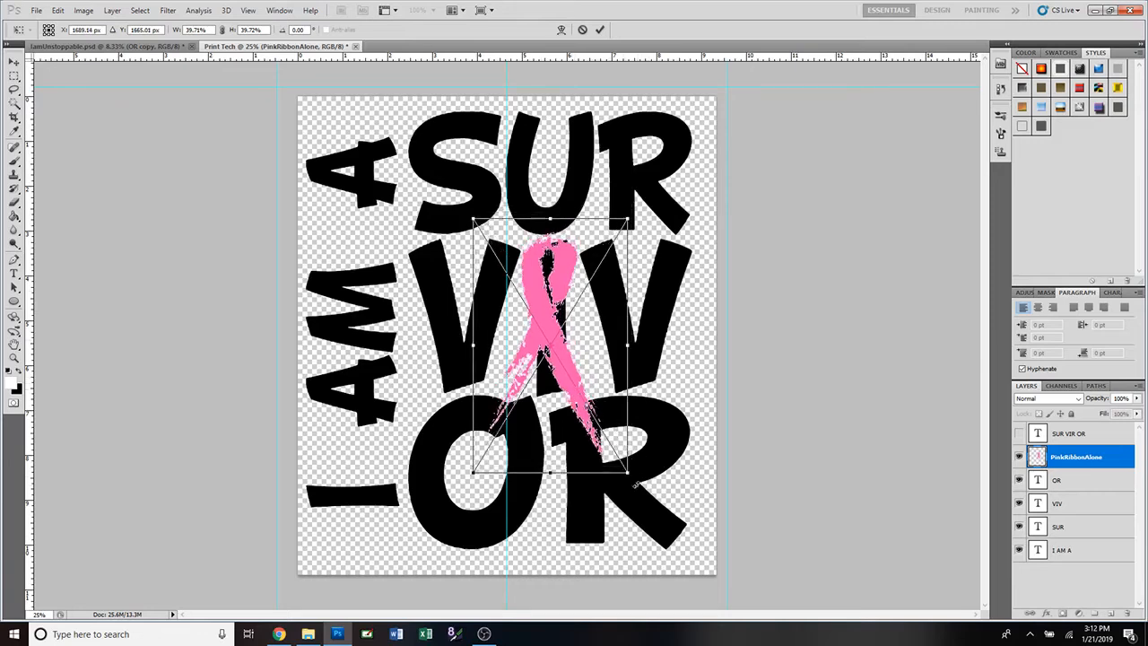
mouse_move(626, 473)
mouse_down()
mouse_move(681, 552)
mouse_move(667, 545)
mouse_move(648, 468)
mouse_up()
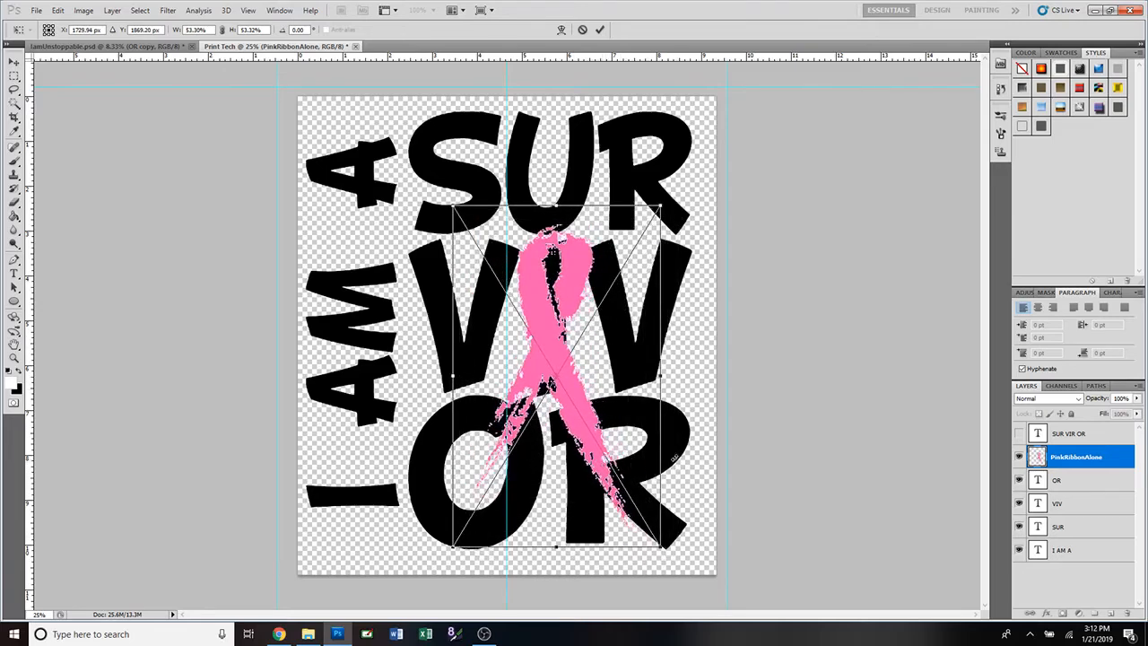
click(600, 30)
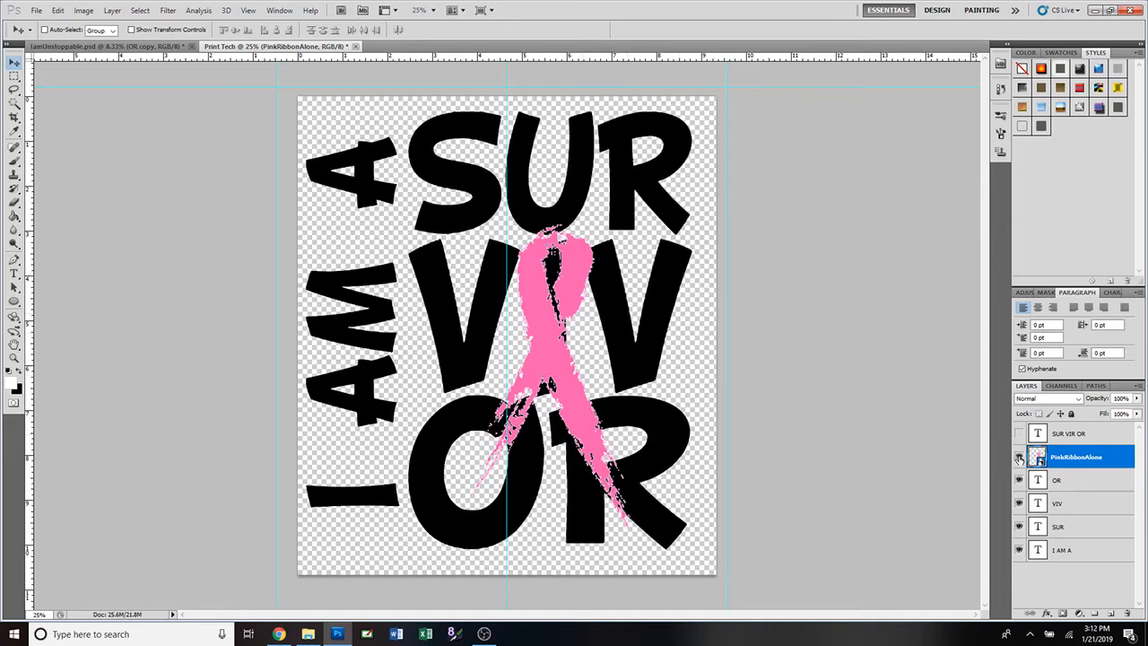
Hide every layer except the pink ribbon and zoom in on it.
right_click(1018, 456)
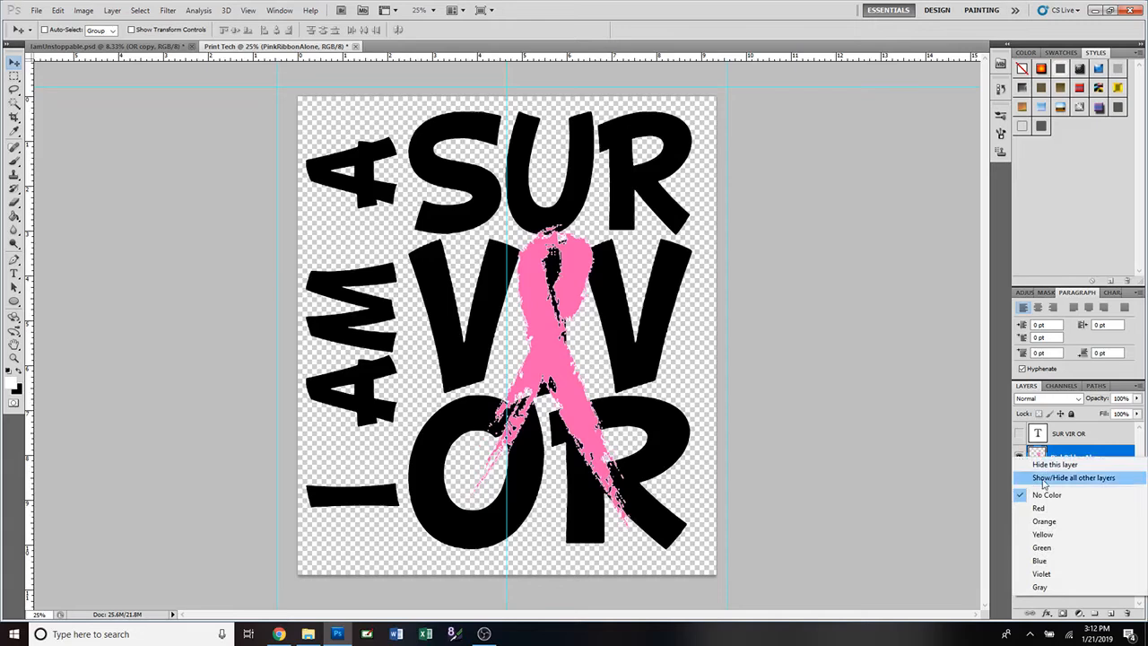
click(1043, 482)
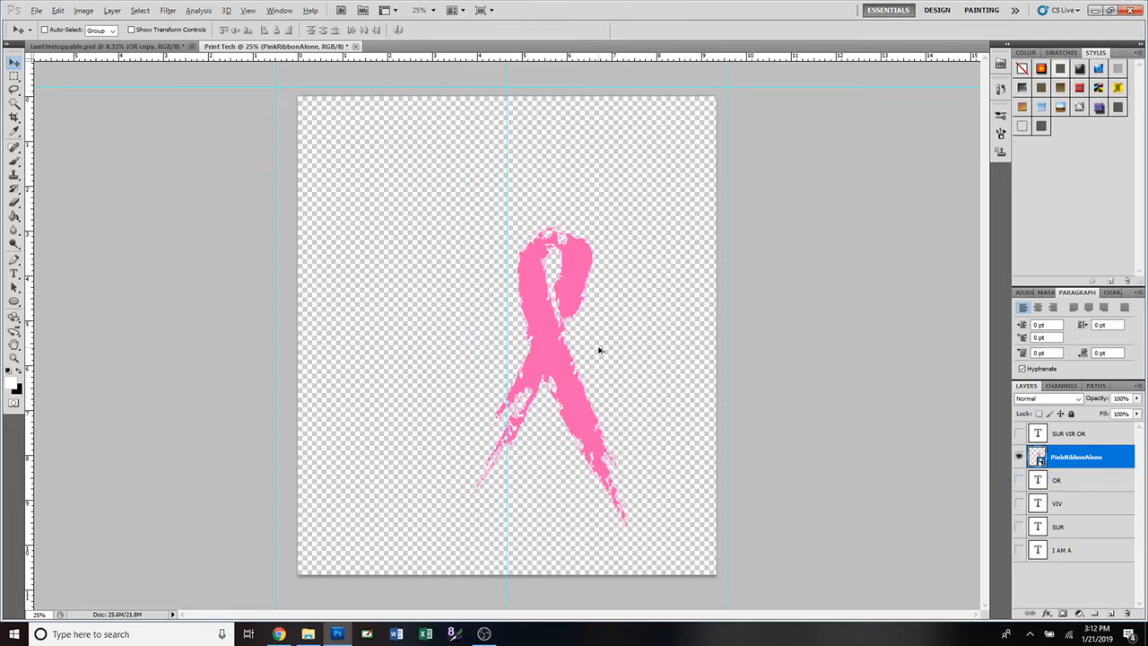
scroll(599, 351, up, 4)
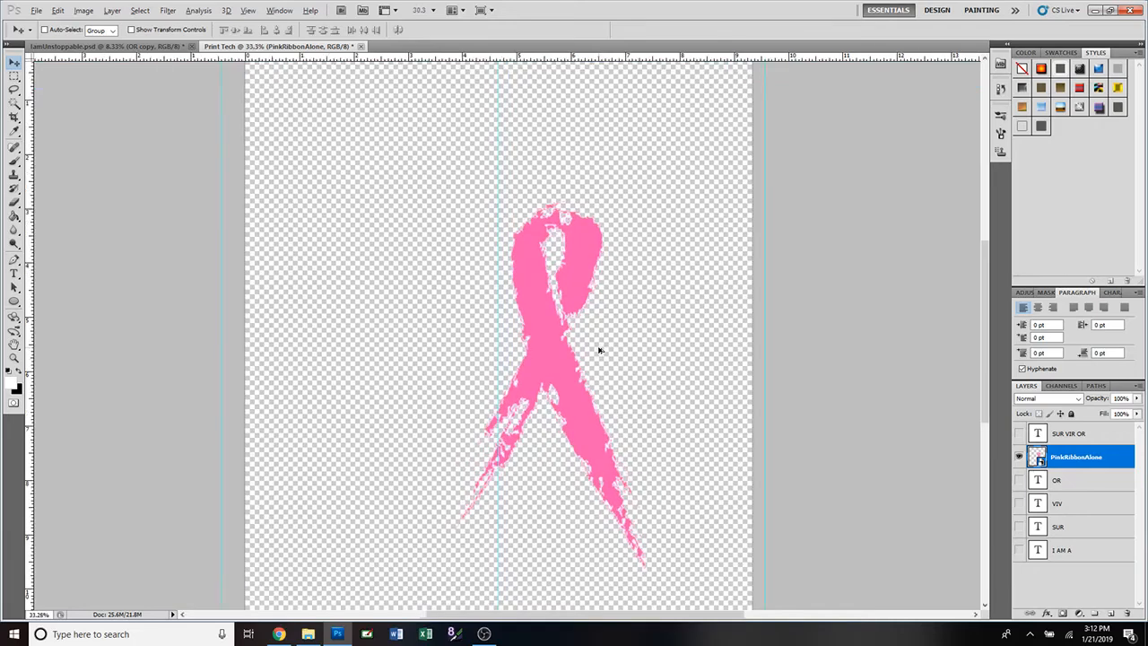
scroll(599, 350, up, 1)
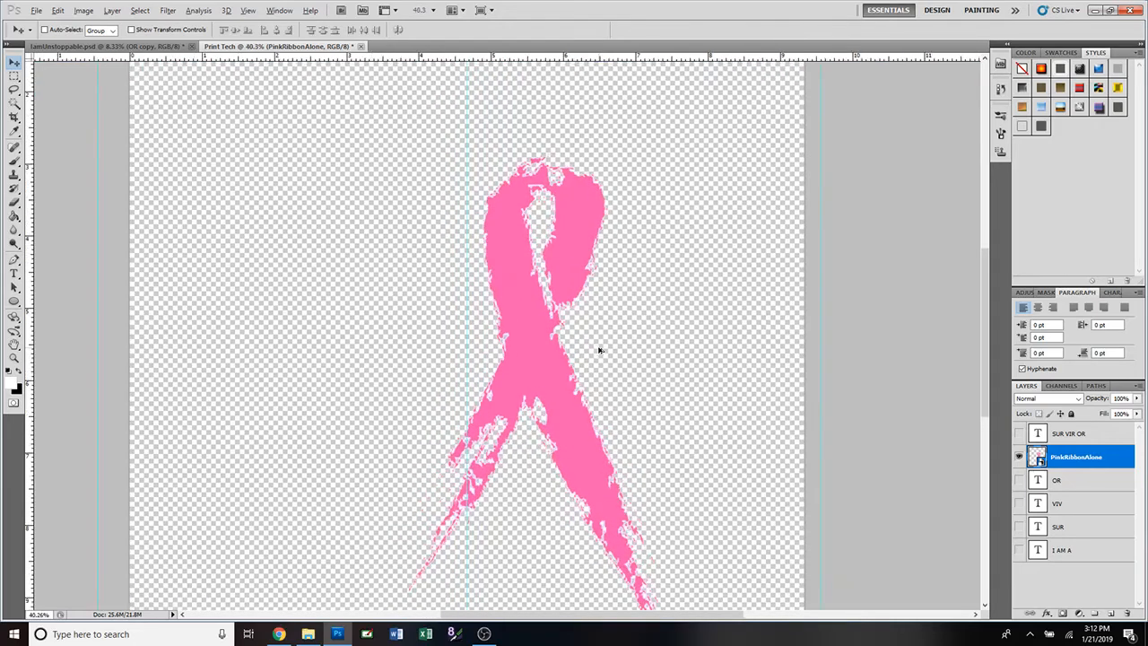
scroll(599, 351, up, 1)
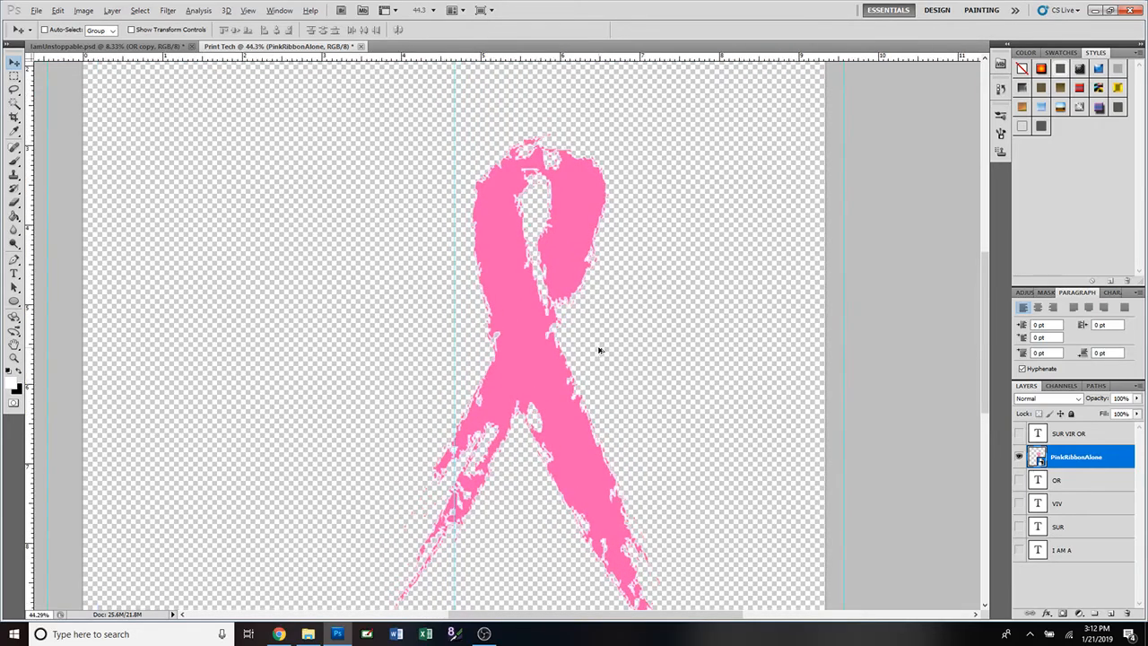
drag(982, 292, 985, 306)
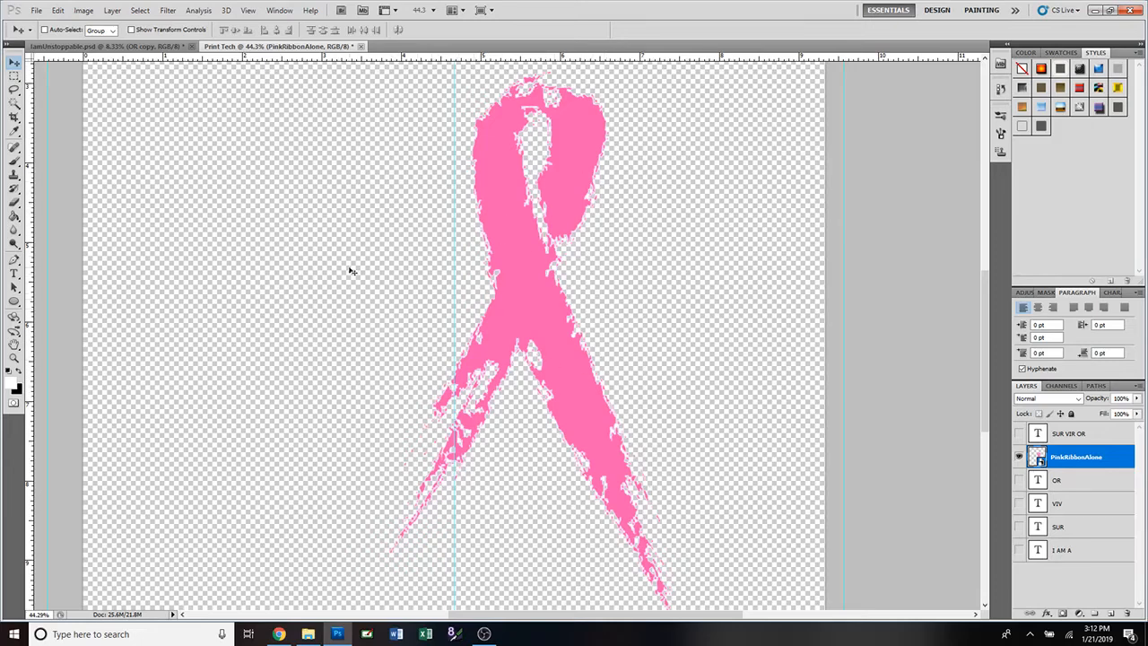
Sample the ribbon's pink as the foreground colour and select a hard round brush tip.
click(13, 132)
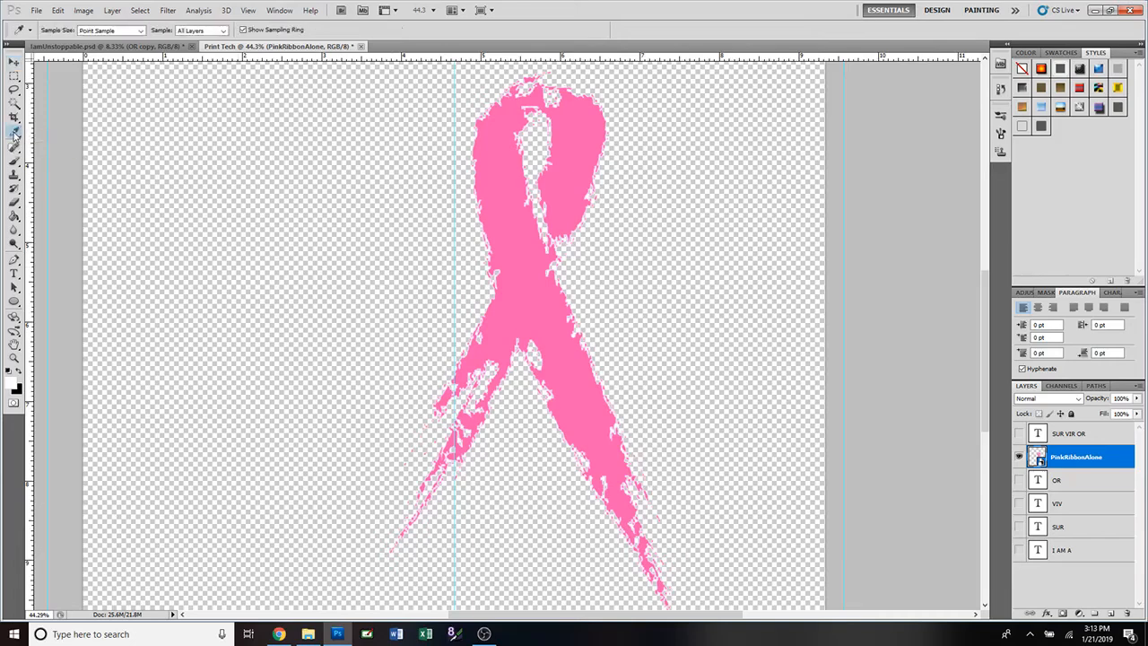
click(502, 192)
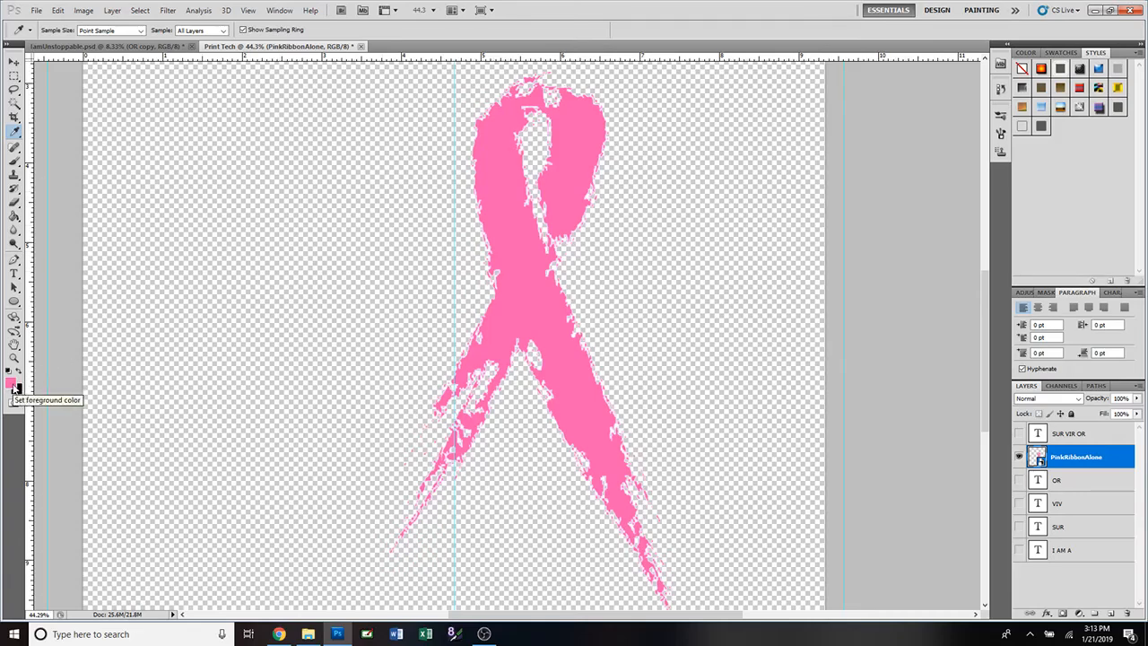
click(15, 161)
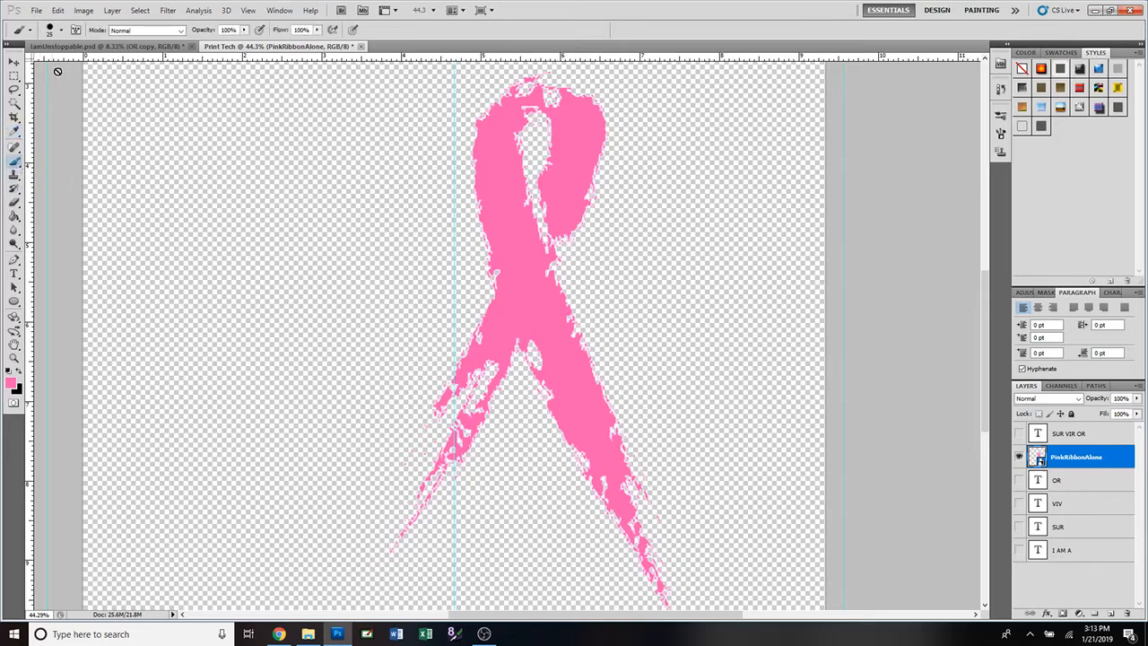
click(62, 31)
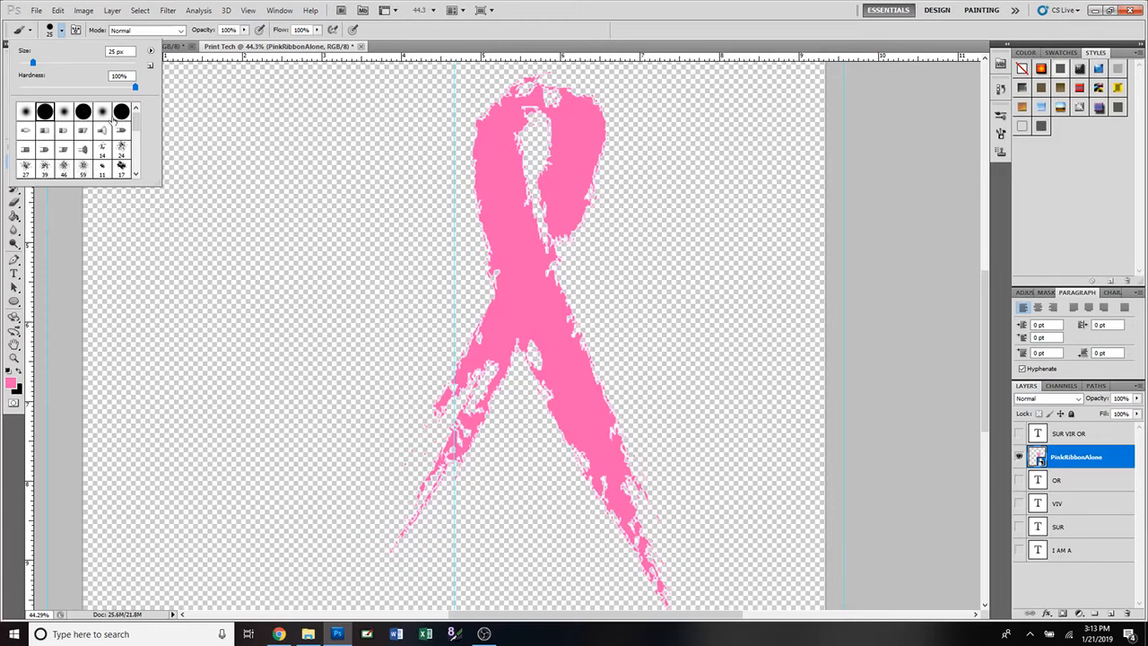
mouse_move(137, 121)
mouse_down()
mouse_move(133, 159)
mouse_move(137, 121)
mouse_up()
click(63, 113)
click(43, 112)
Rasterize the PinkRibbonAlone smart object layer so it can be painted on.
click(518, 238)
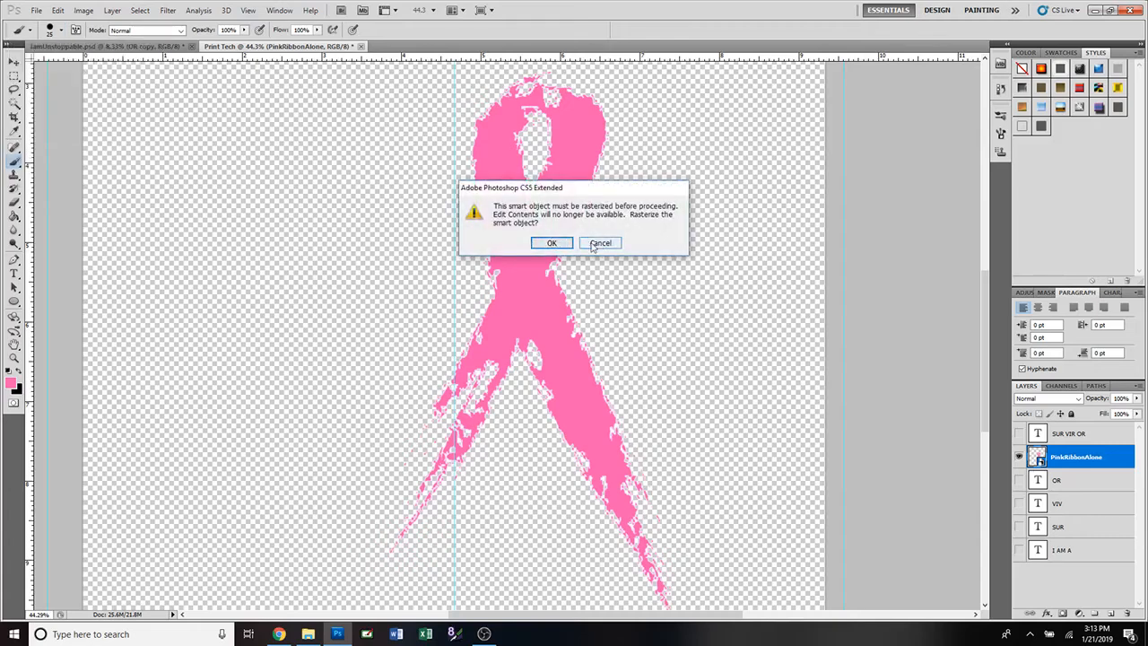
click(599, 242)
click(561, 237)
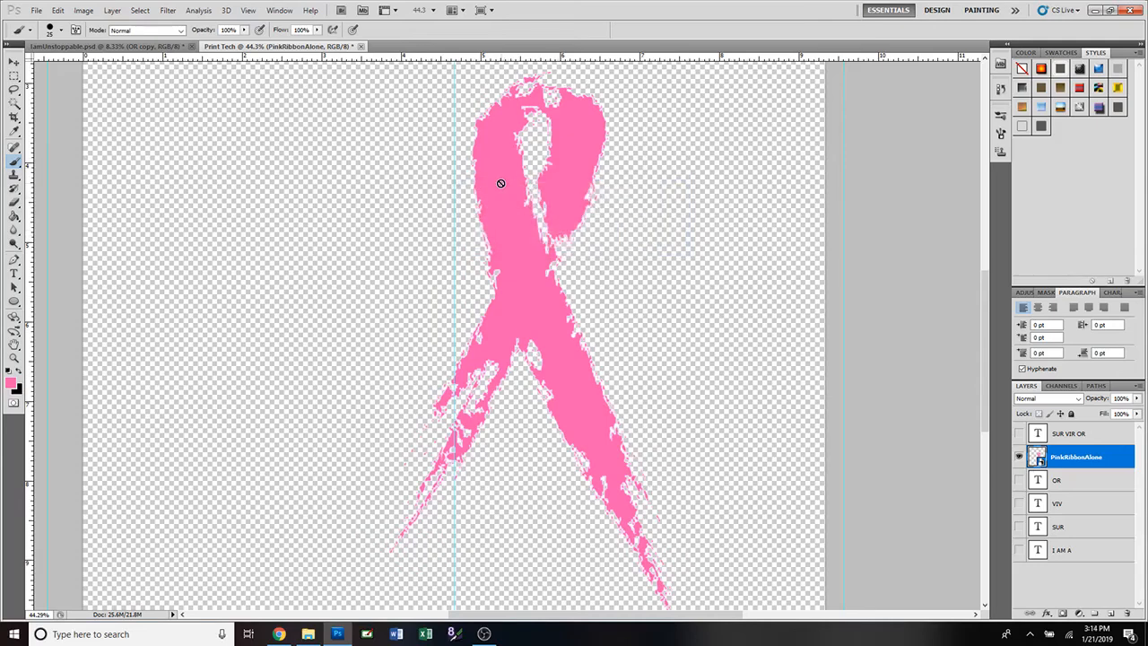
click(500, 183)
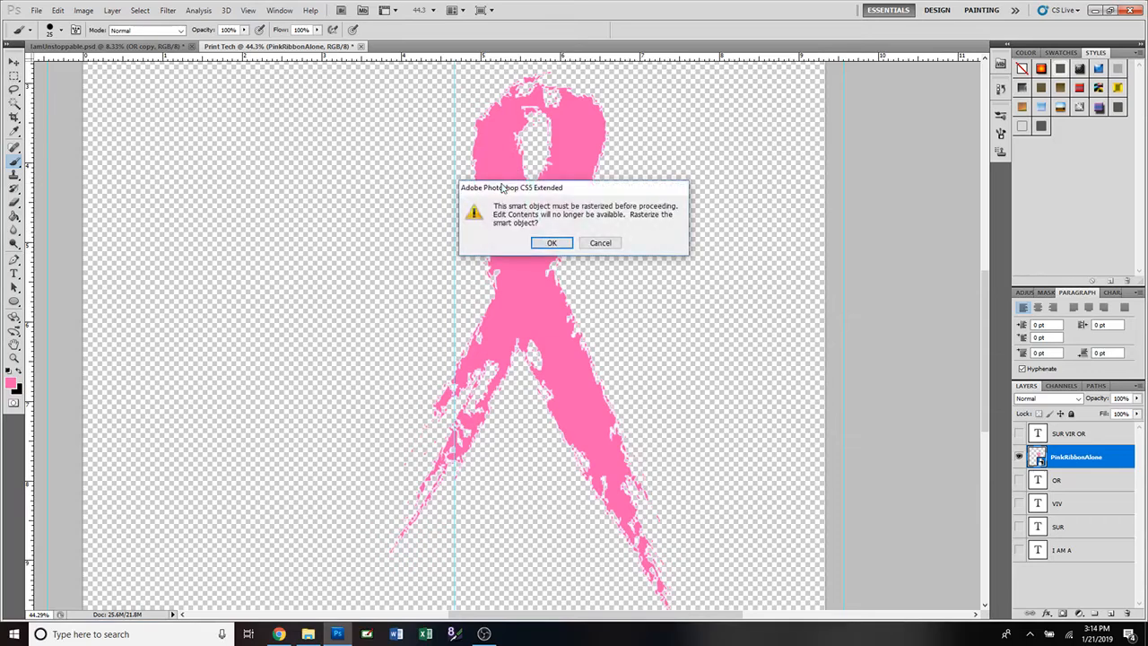
click(551, 243)
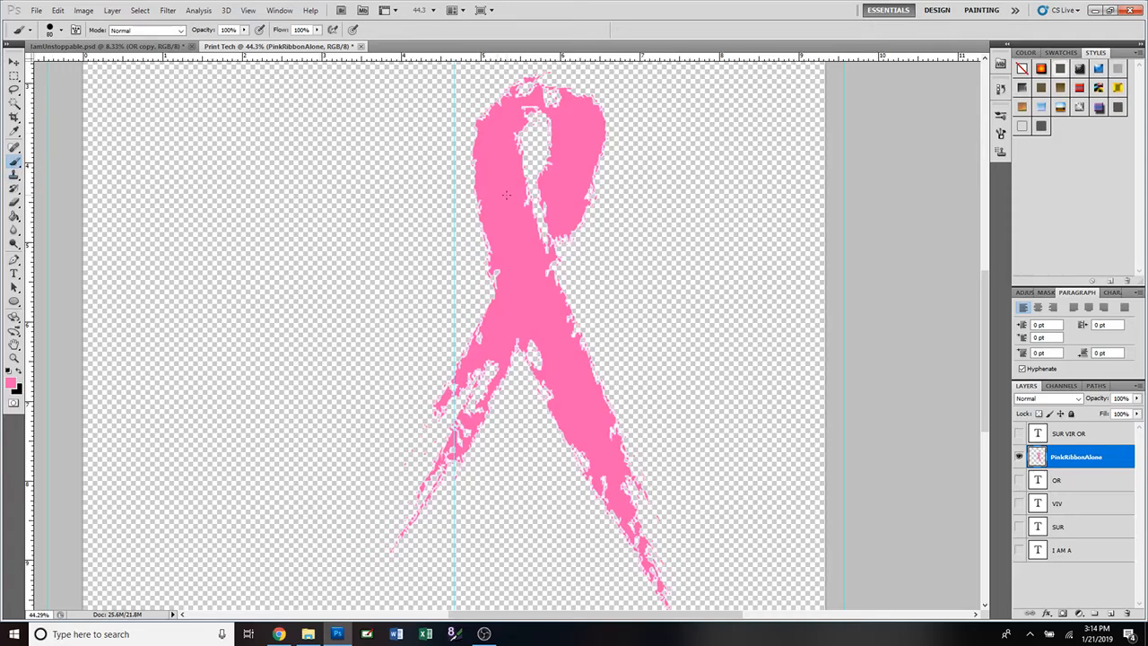
Paint pink over the ribbon's ragged top edge, the notch below the crossing and the left-edge gaps.
key(bracketright)
key(bracketright)
key(bracketleft)
key(bracketleft)
key(bracketleft)
drag(536, 85, 585, 99)
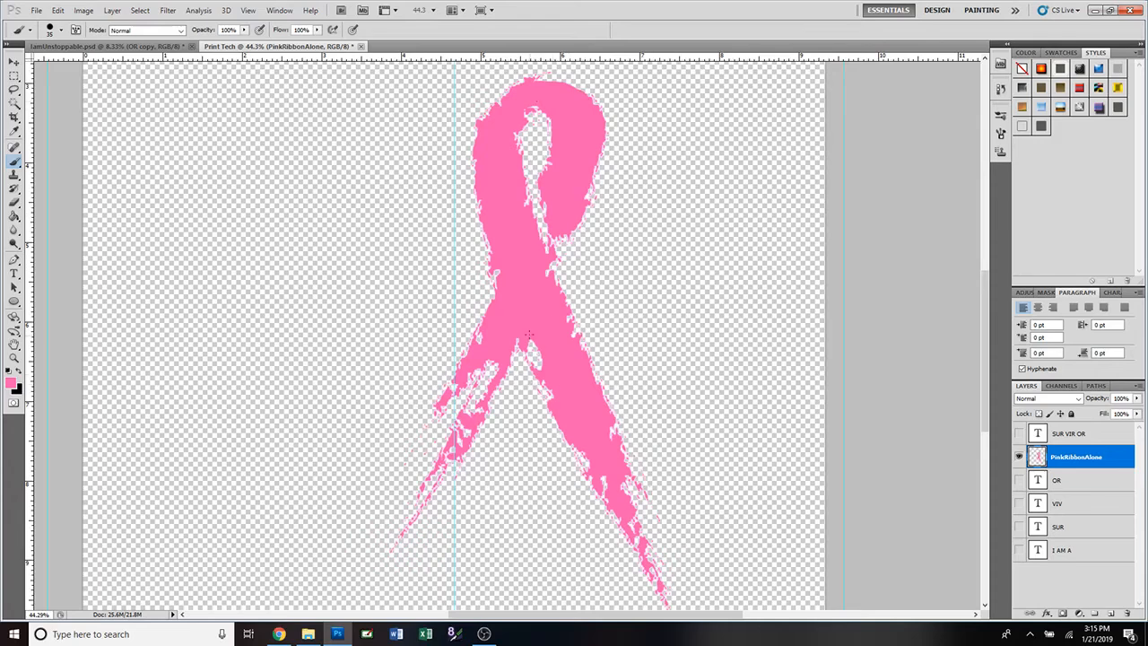
drag(528, 334, 546, 365)
drag(497, 268, 503, 287)
scroll(506, 429, up, 5)
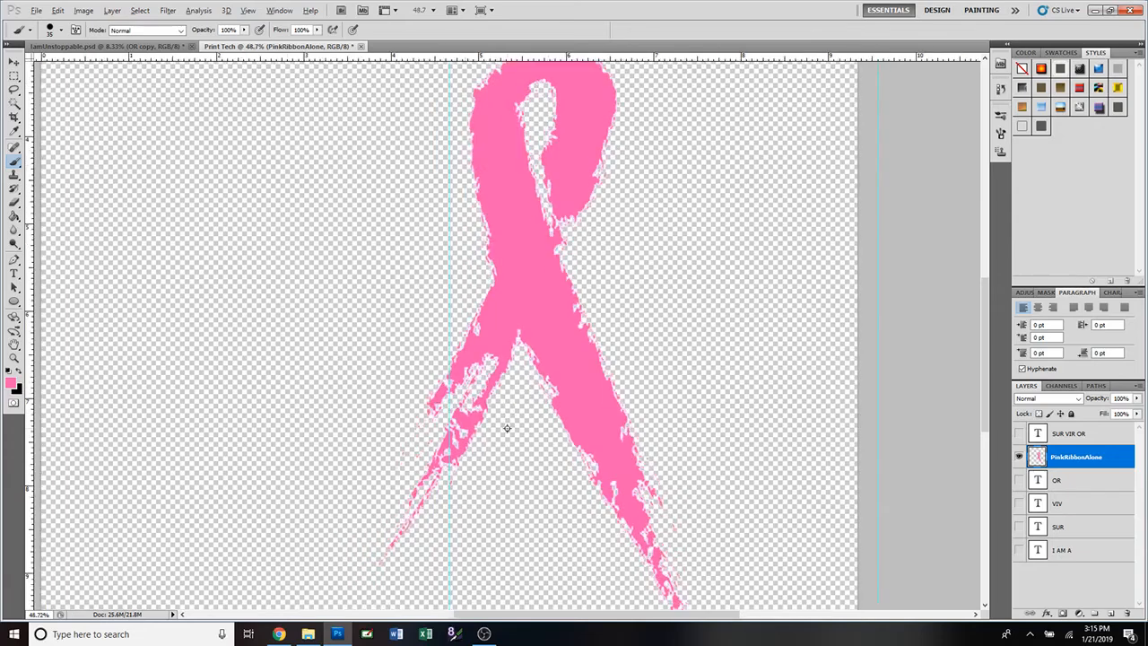
key(alt)
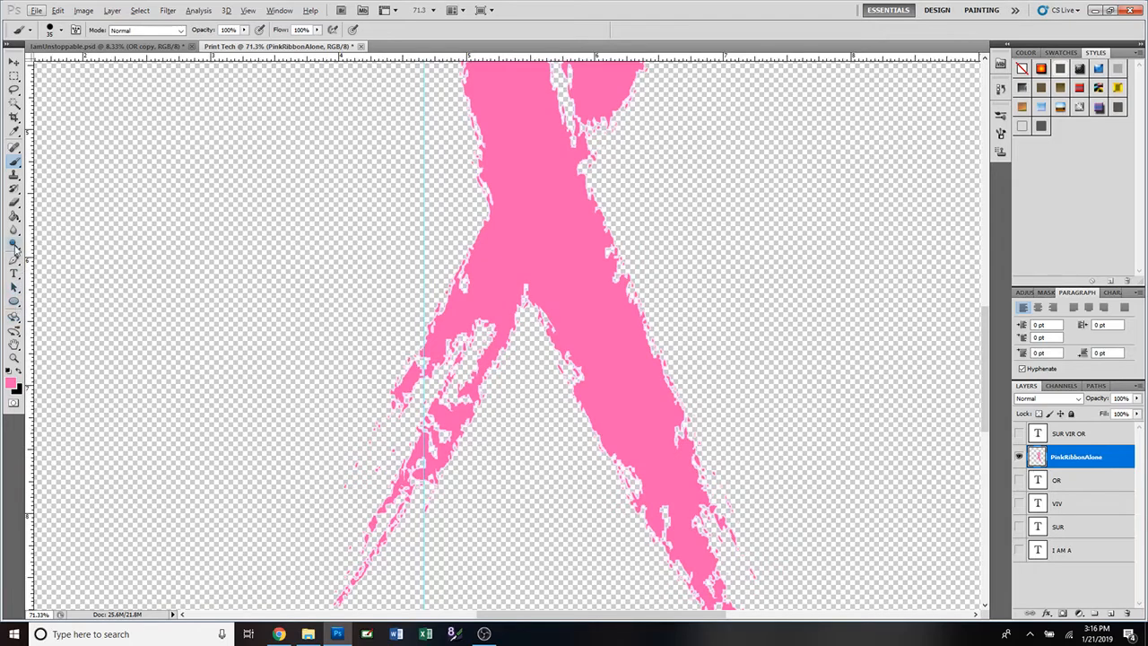
With a smaller eraser, remove the stray pink specks along the ribbon's edges and right tail.
click(15, 203)
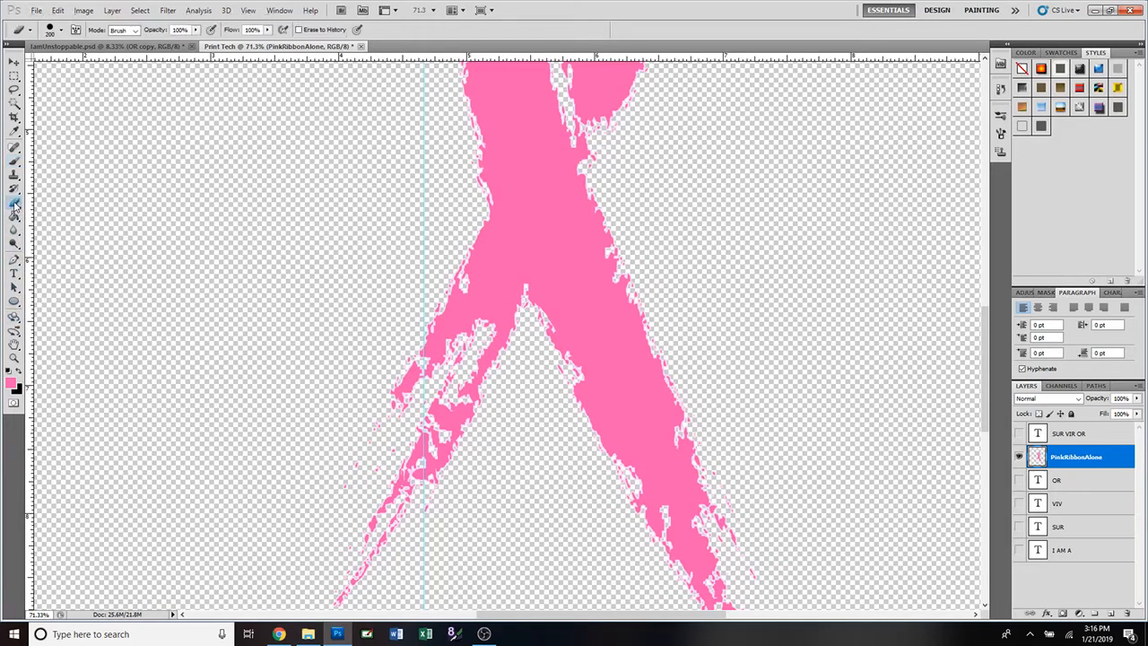
click(375, 434)
key(bracketleft)
key(bracketleft)
scroll(472, 508, down, 1)
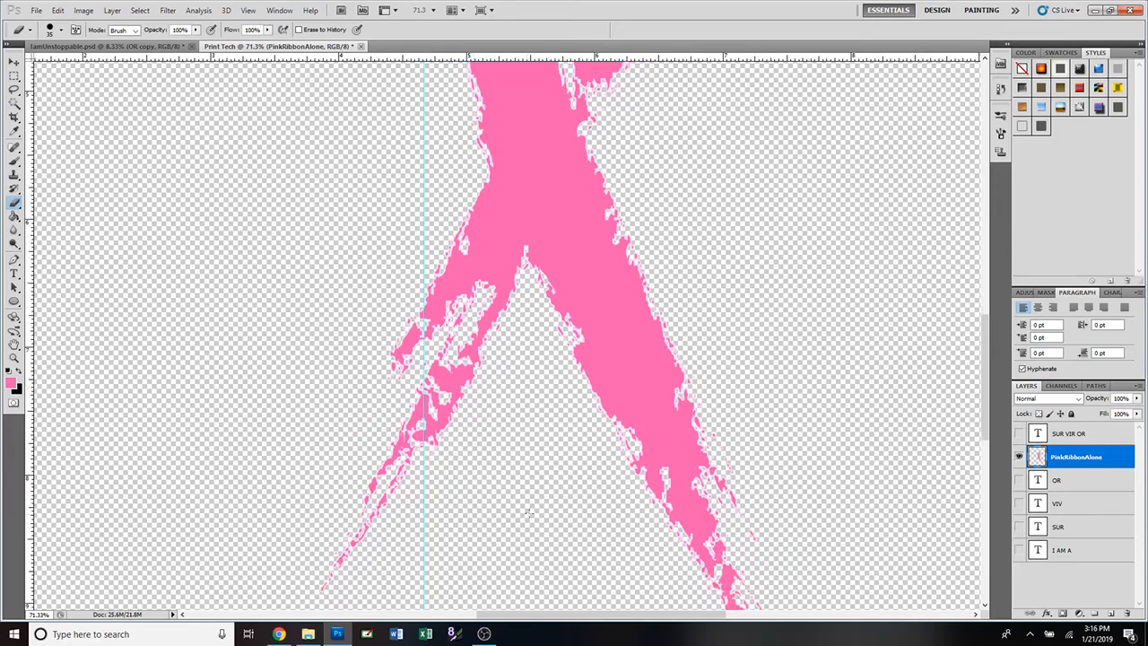
scroll(615, 517, down, 1)
scroll(615, 516, down, 3)
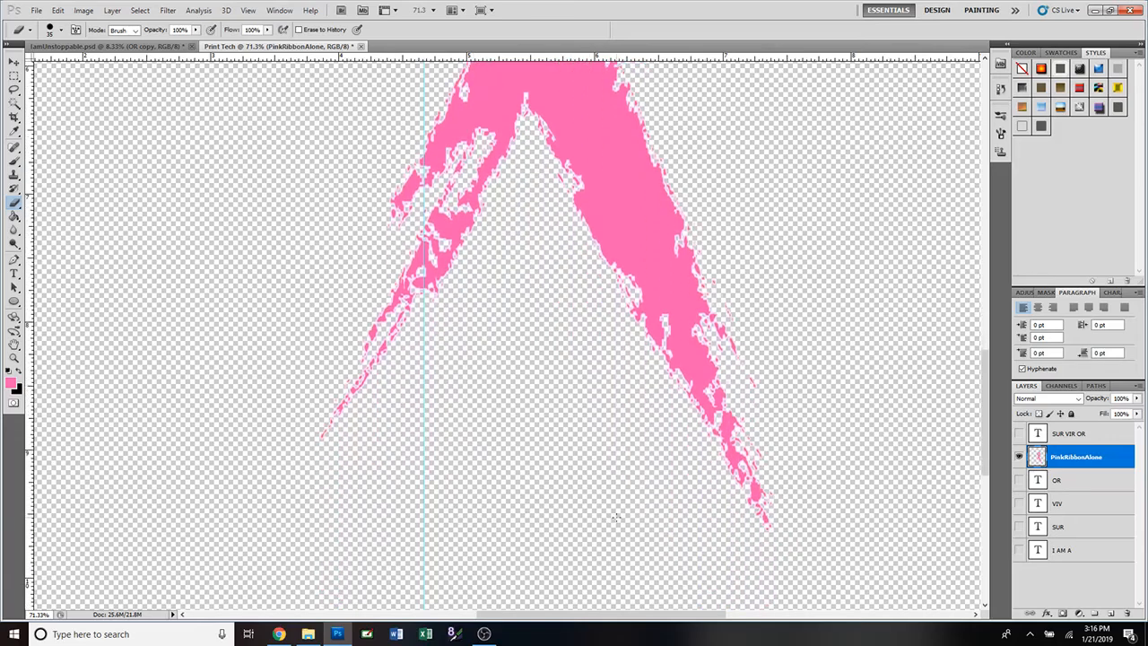
scroll(615, 516, up, 1)
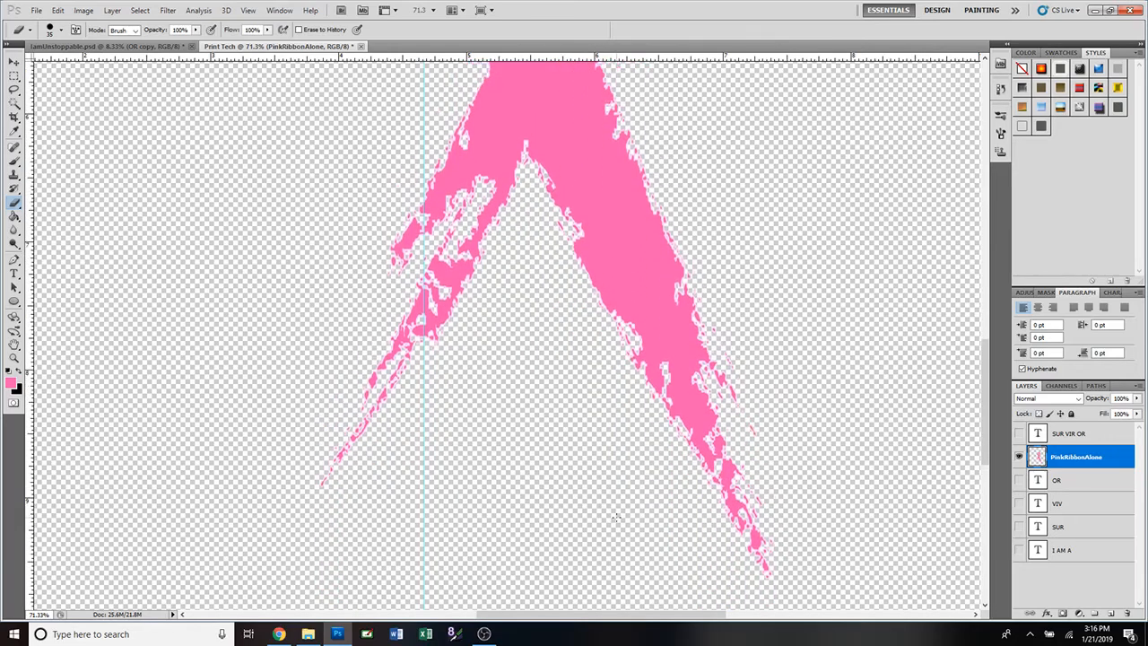
drag(716, 329, 741, 380)
scroll(810, 476, up, 5)
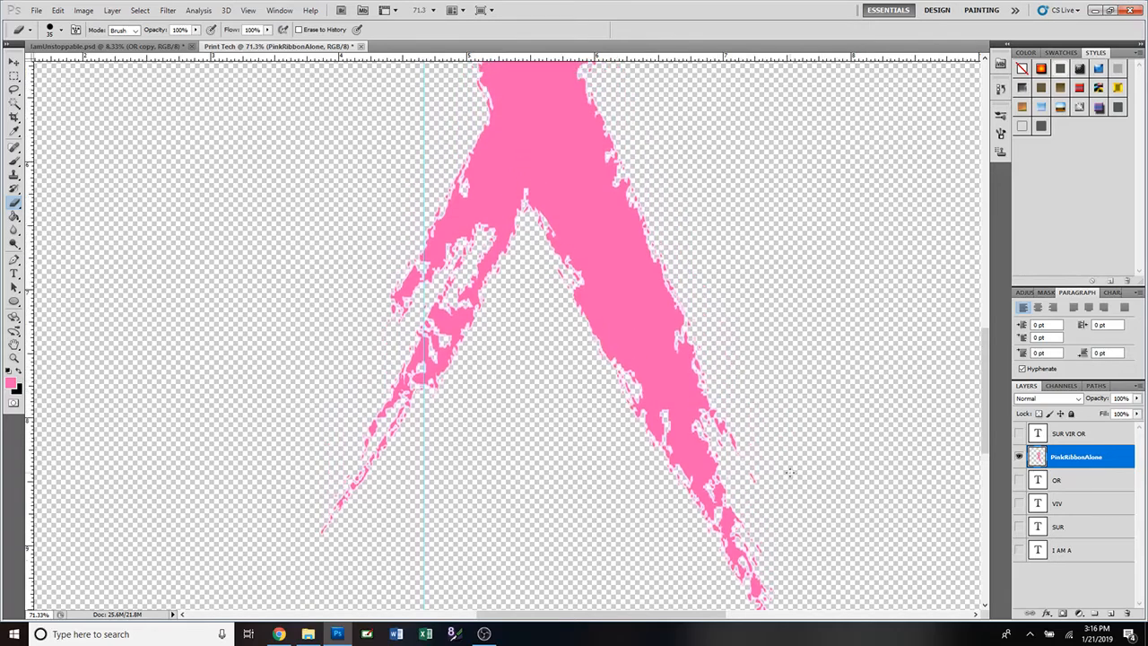
scroll(789, 471, up, 3)
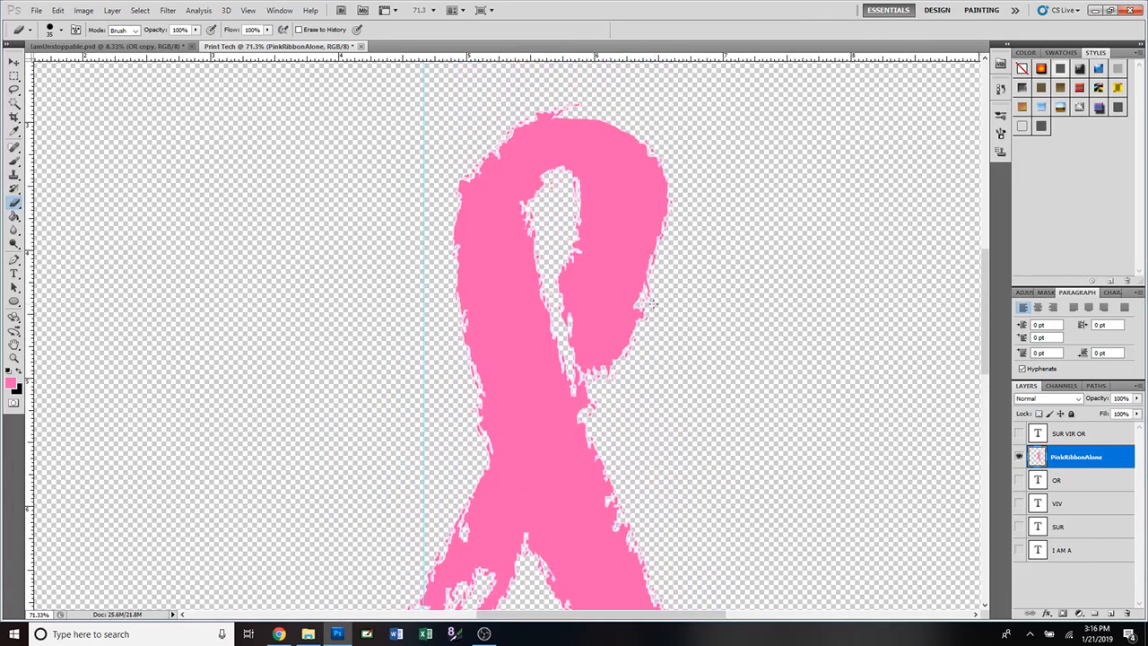
scroll(540, 126, up, 1)
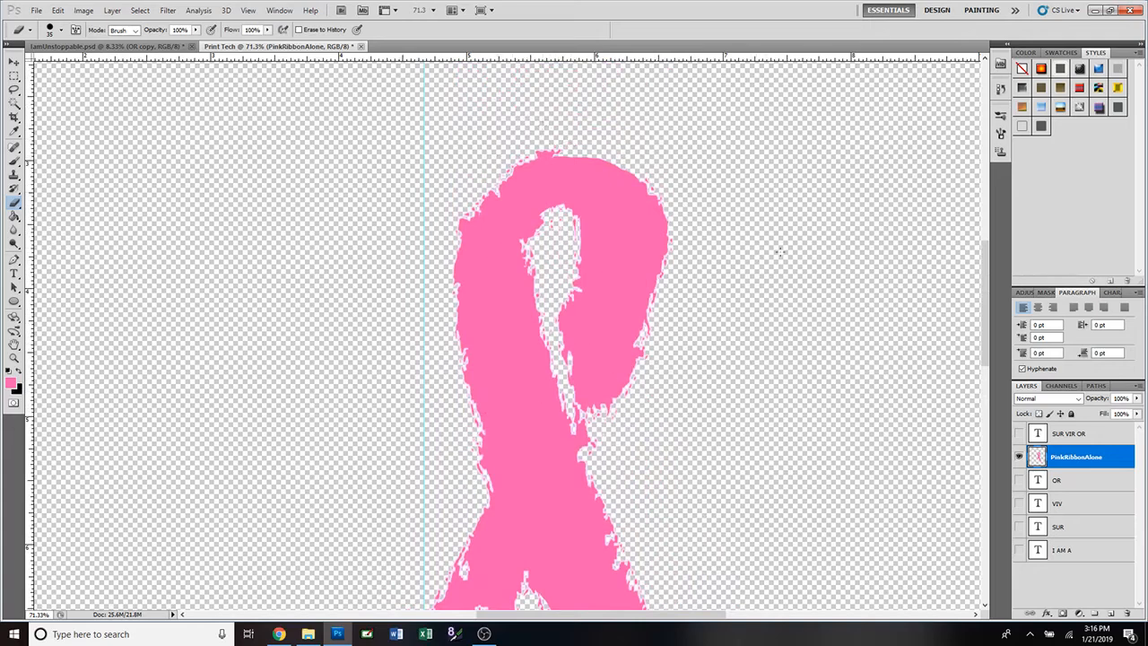
scroll(779, 252, down, 5)
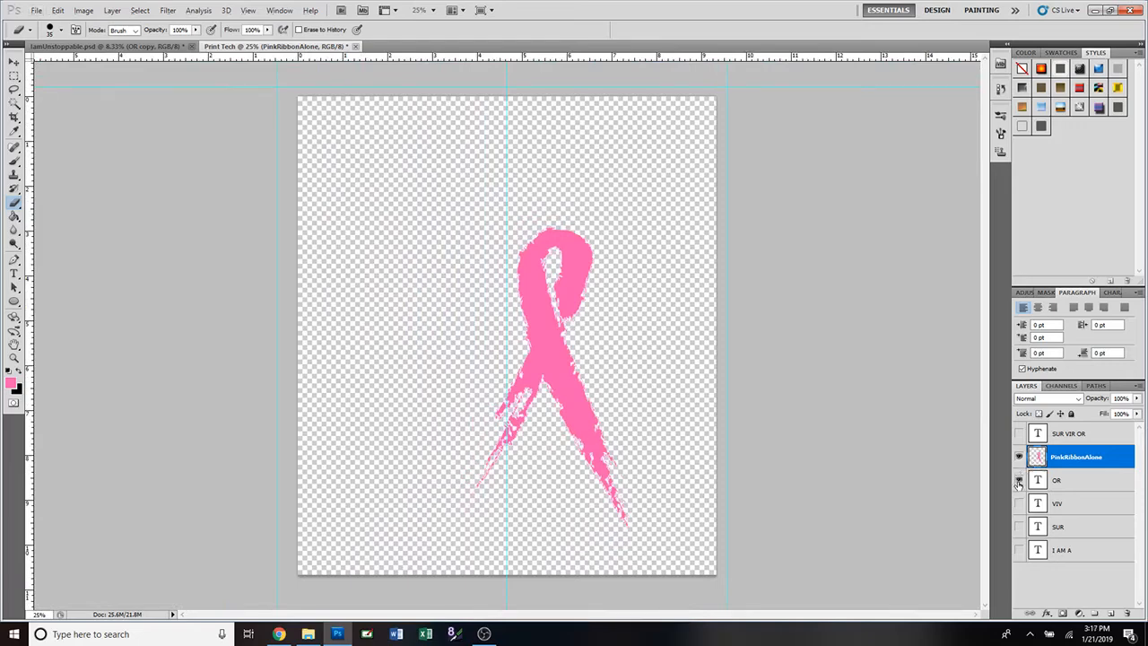
Show the I AM A, SUR, VIV and OR text layers, then scale the ribbon to about 78% and shift it right.
drag(1018, 481, 1018, 533)
click(1017, 551)
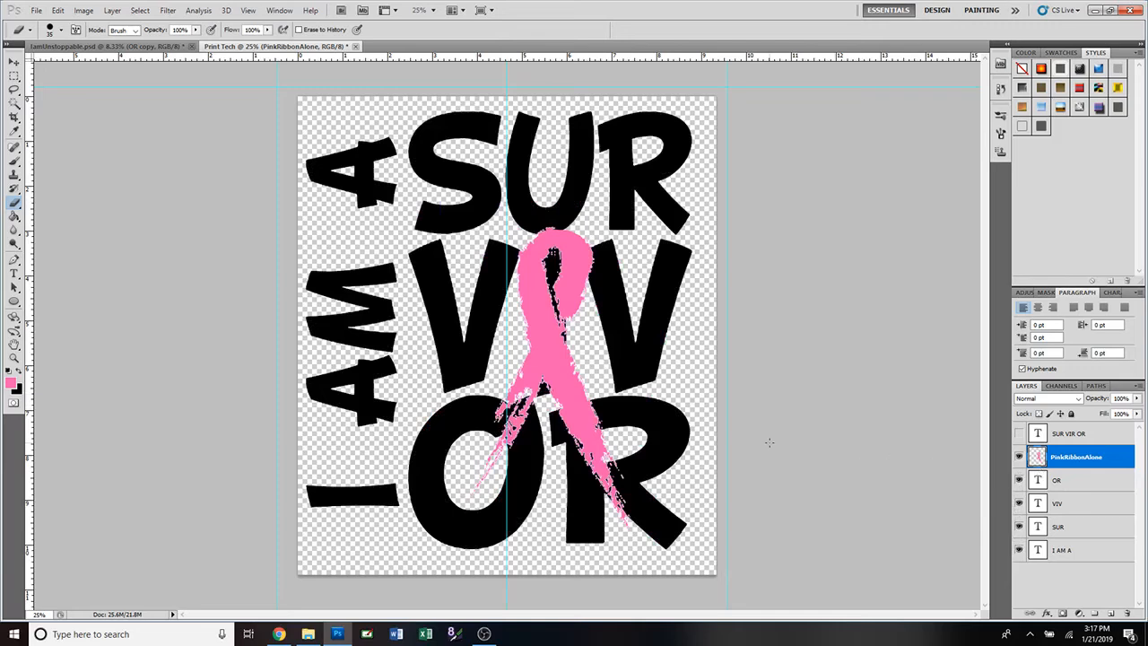
key(ctrl+t)
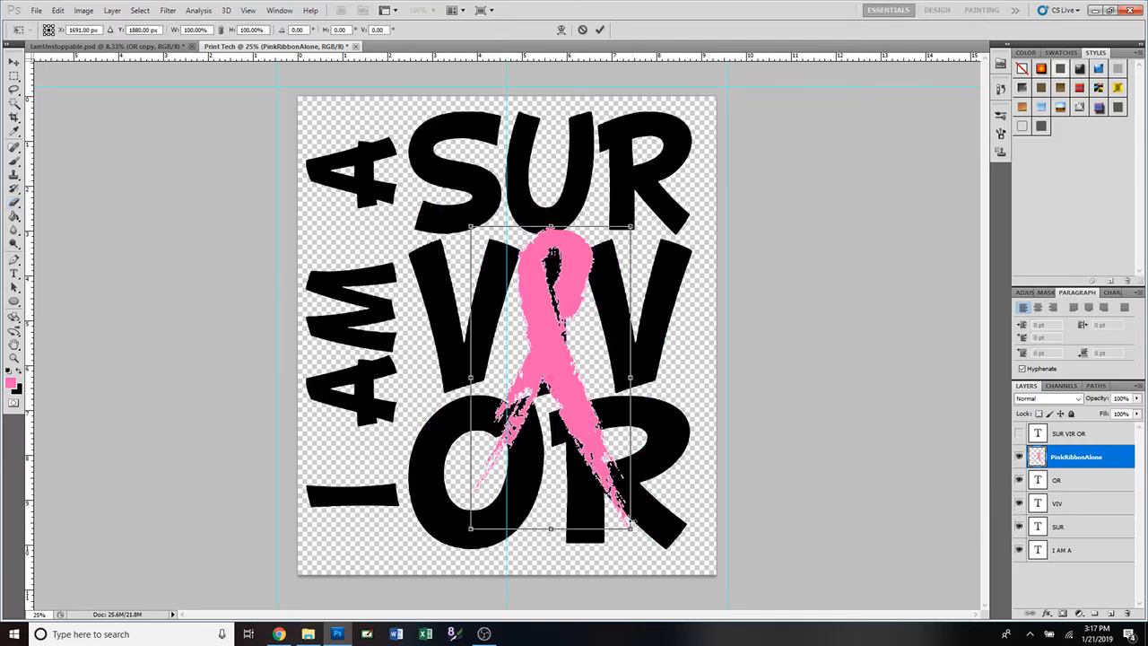
drag(631, 529, 580, 465)
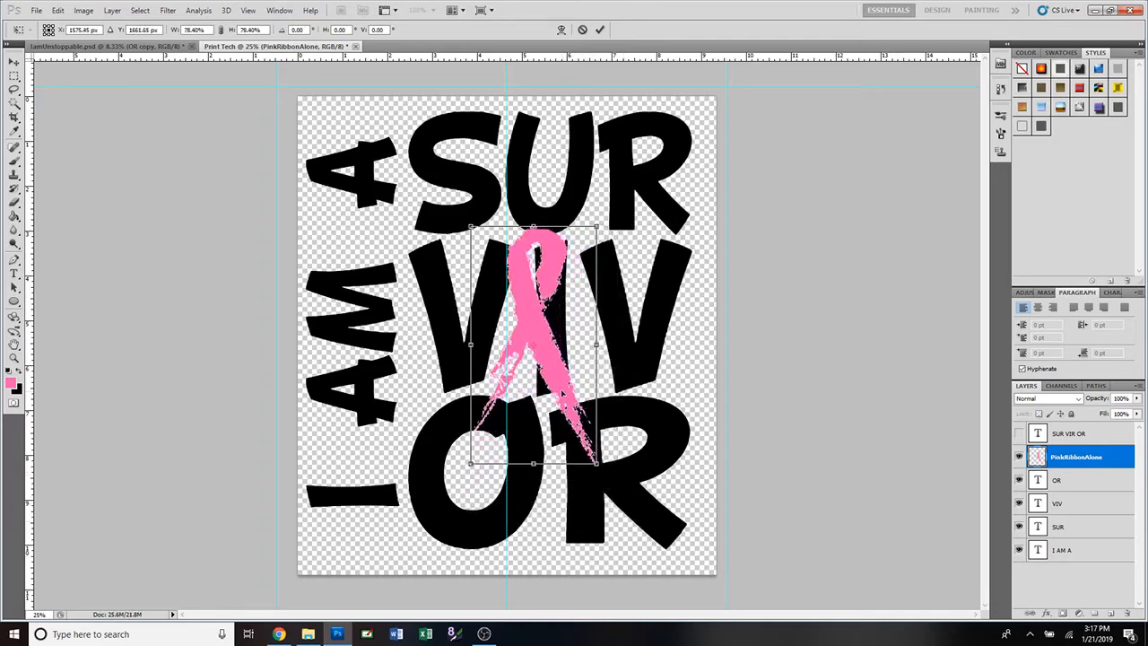
drag(562, 392, 576, 404)
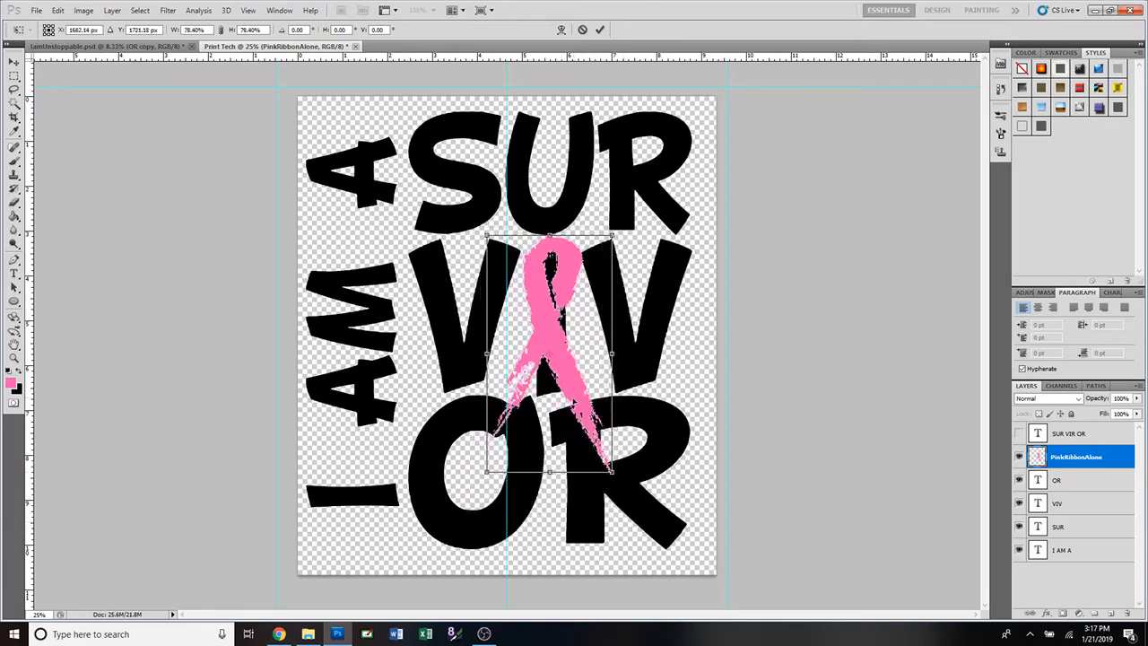
click(601, 31)
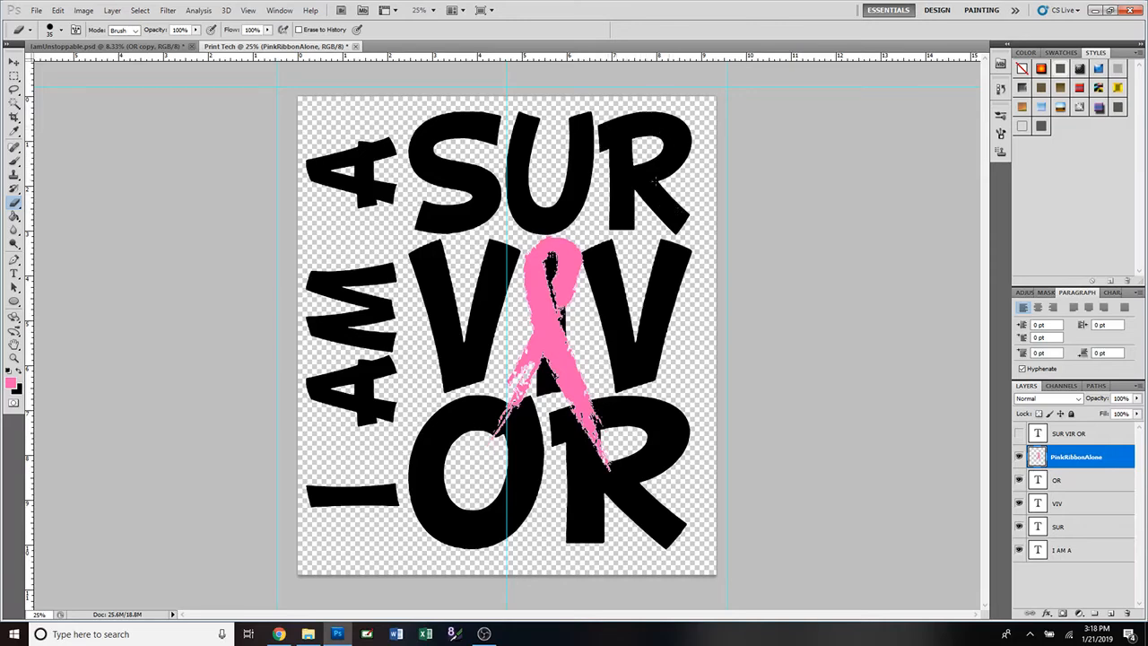
click(13, 62)
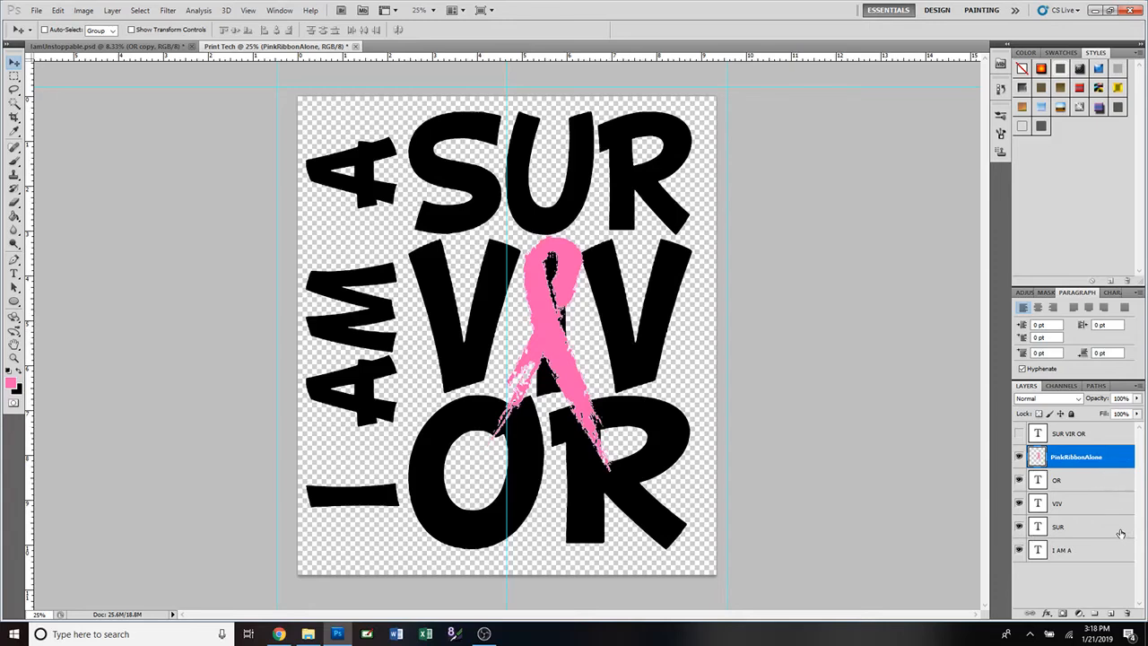
Add a hard-edged drop shadow to SUR with 81 px distance and 67% spread.
double_click(1037, 528)
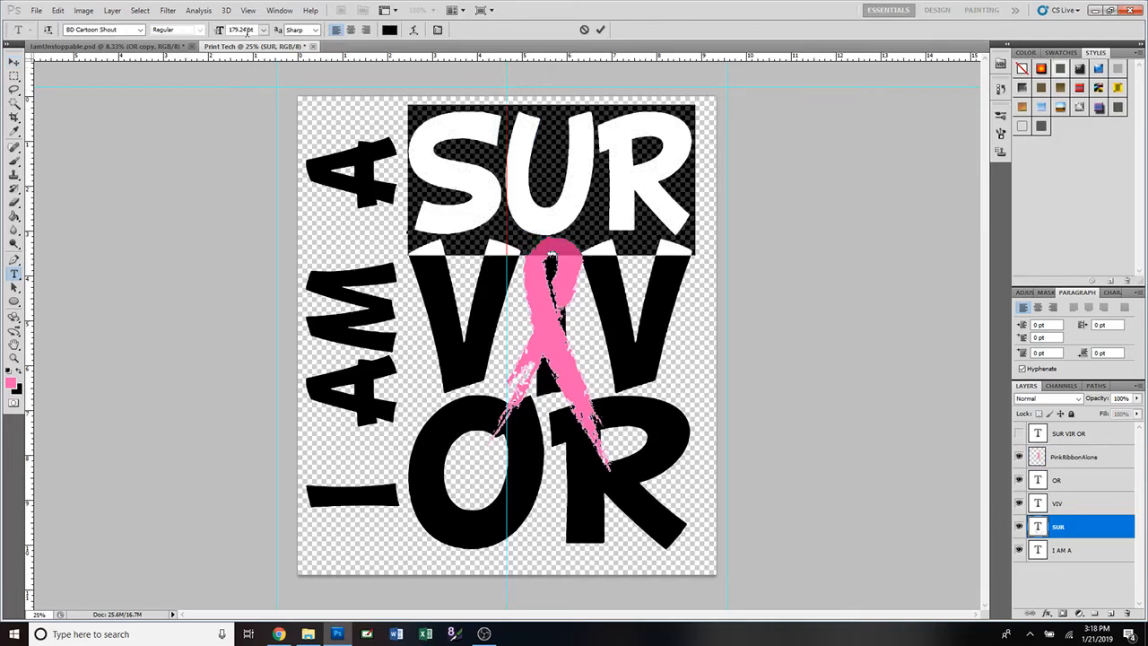
click(600, 30)
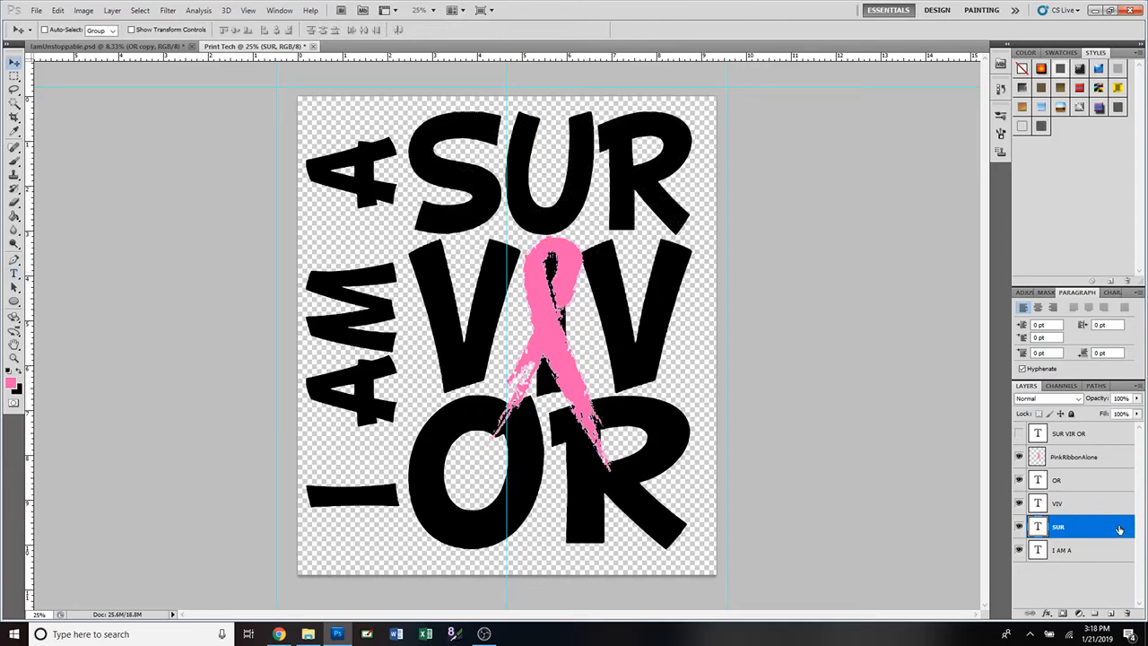
double_click(1118, 529)
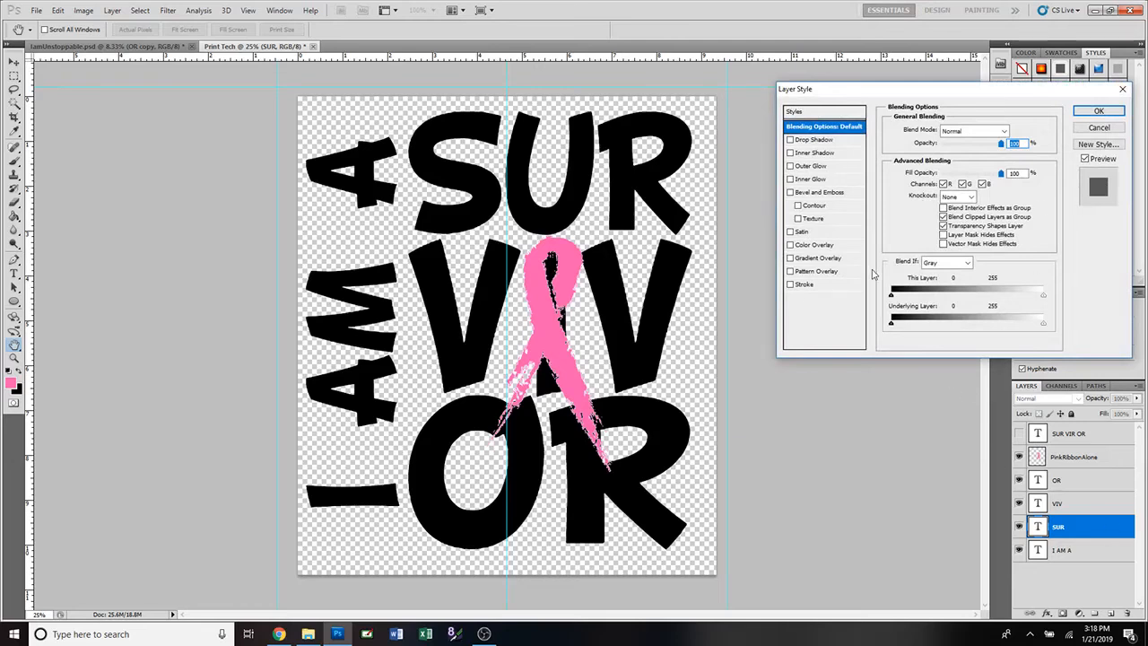
click(790, 140)
click(821, 140)
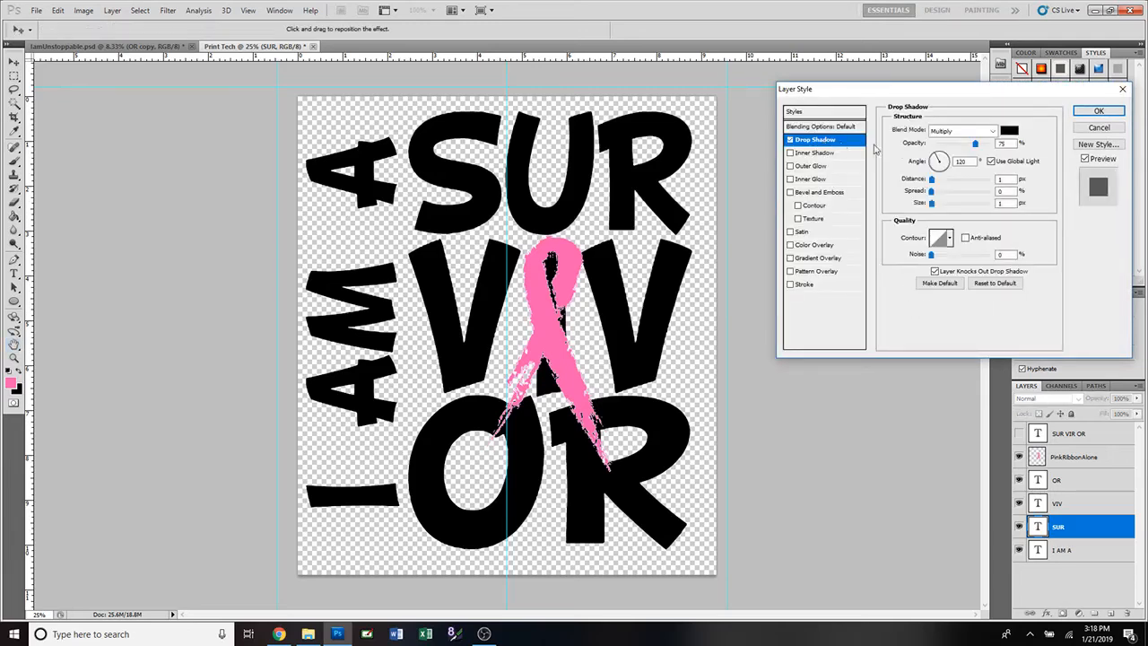
click(969, 180)
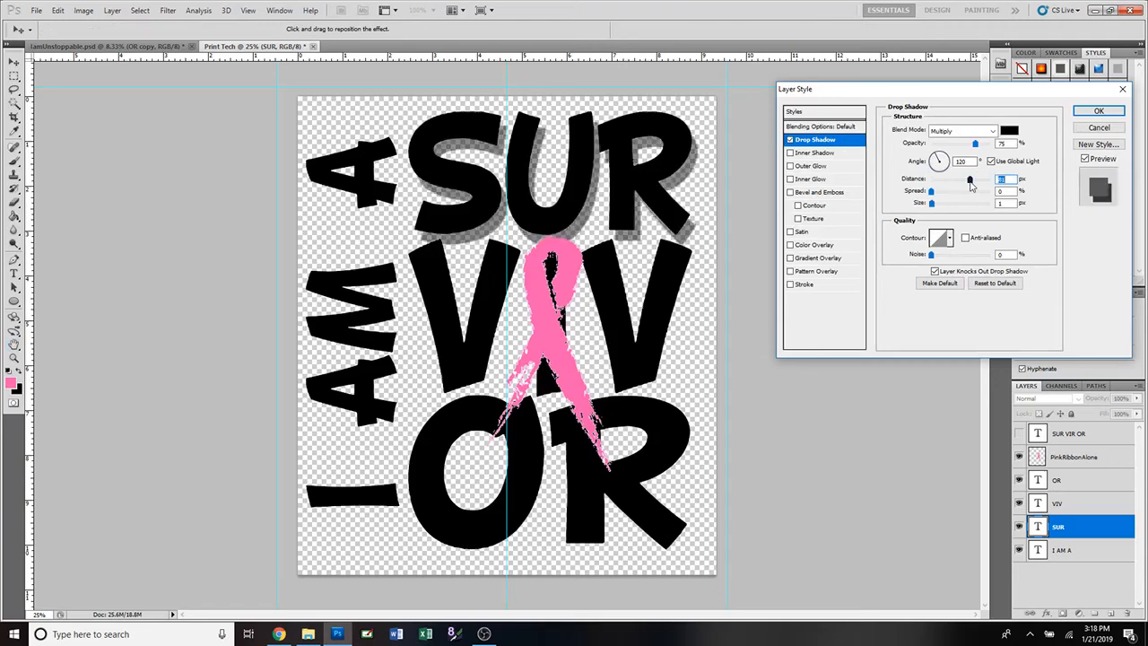
click(969, 191)
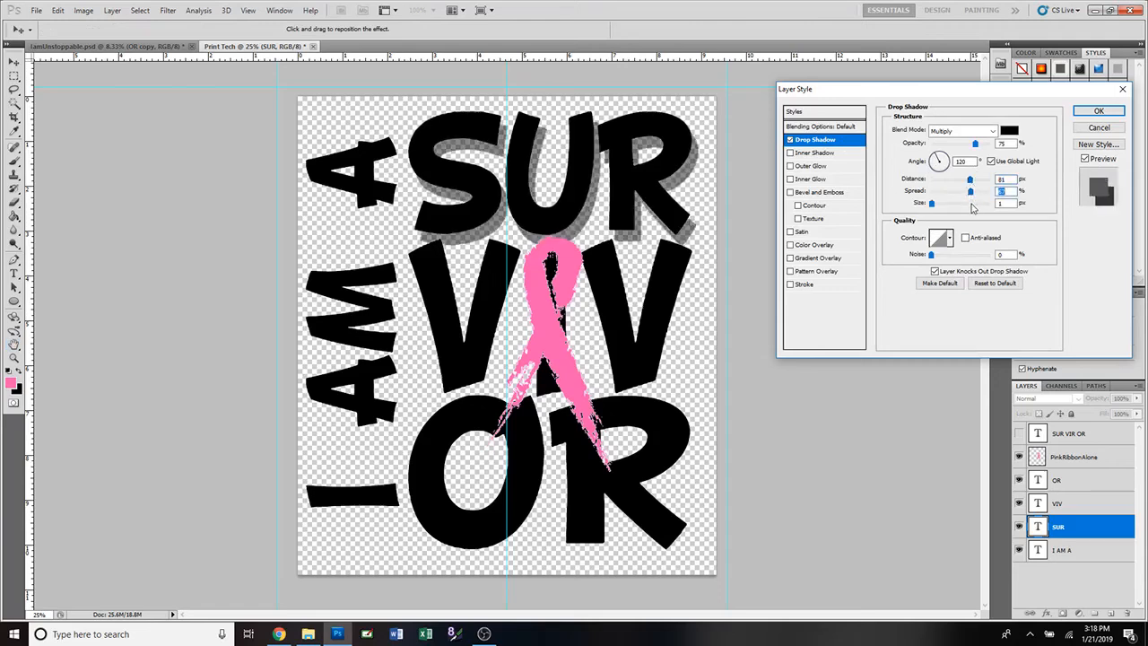
click(970, 203)
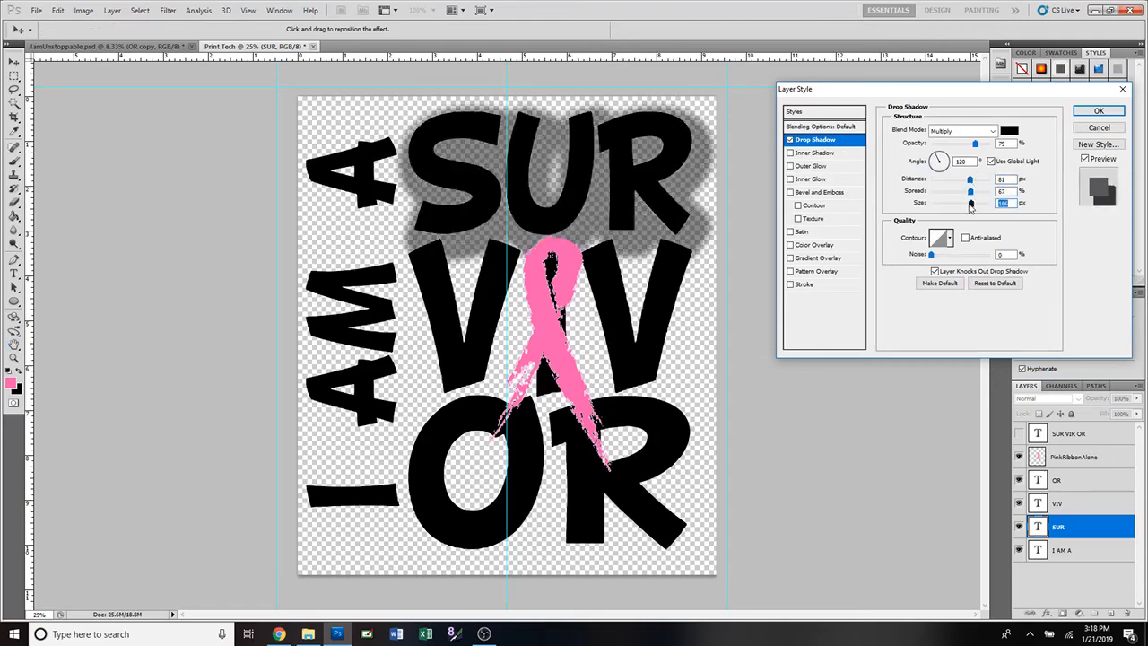
drag(971, 205, 935, 205)
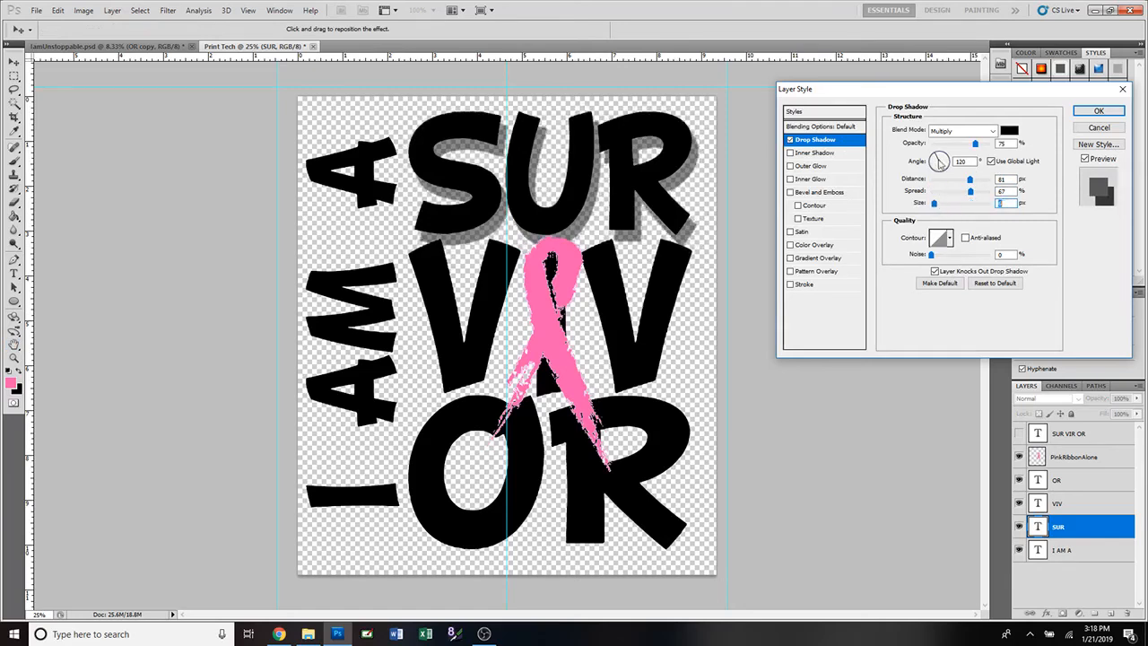
Set the shadow to 100% opacity, colour it with the ribbon's pink and rotate its angle.
double_click(999, 144)
text(100)
click(1009, 130)
click(544, 223)
mouse_move(546, 219)
mouse_down()
mouse_move(566, 169)
mouse_move(564, 200)
mouse_move(595, 181)
mouse_up()
click(585, 193)
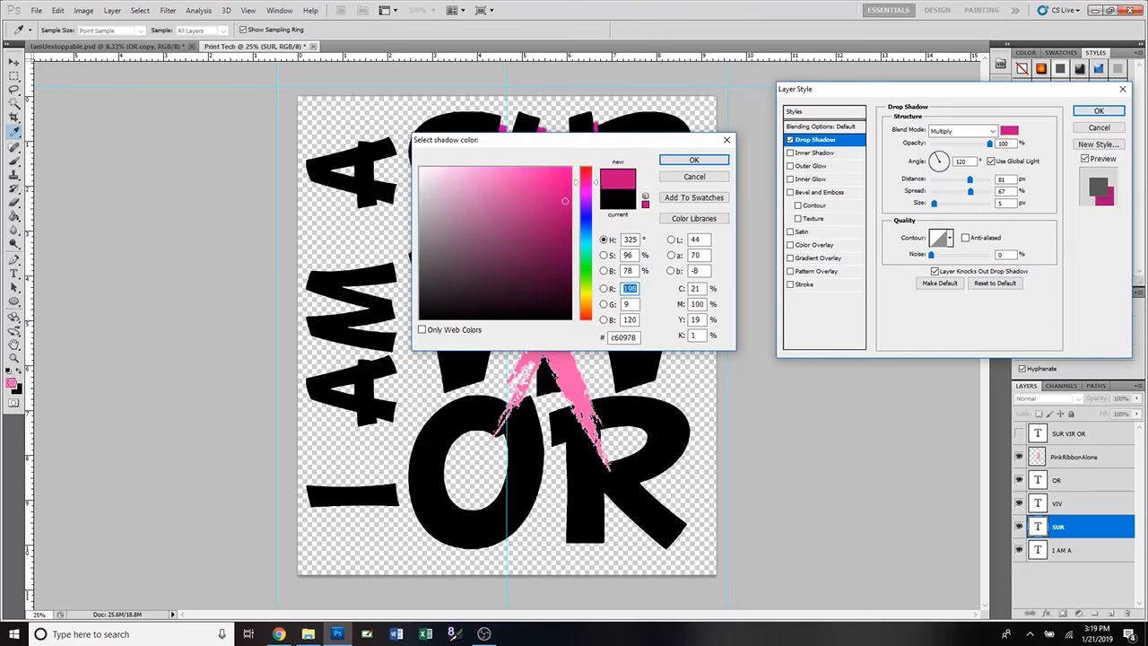
click(14, 382)
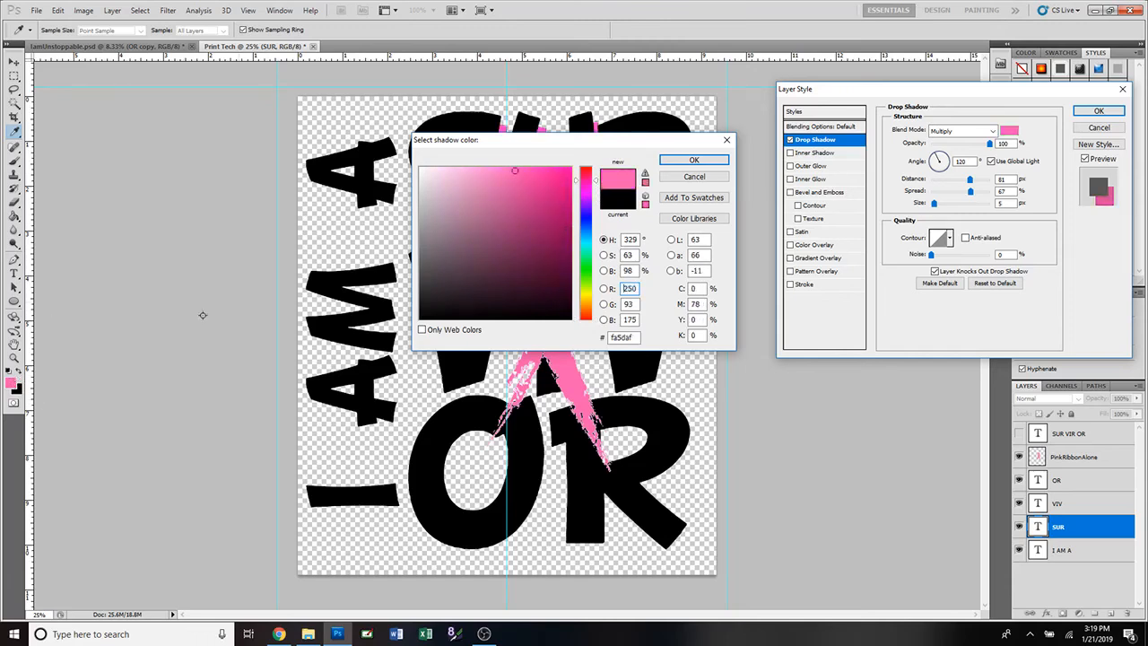
click(686, 162)
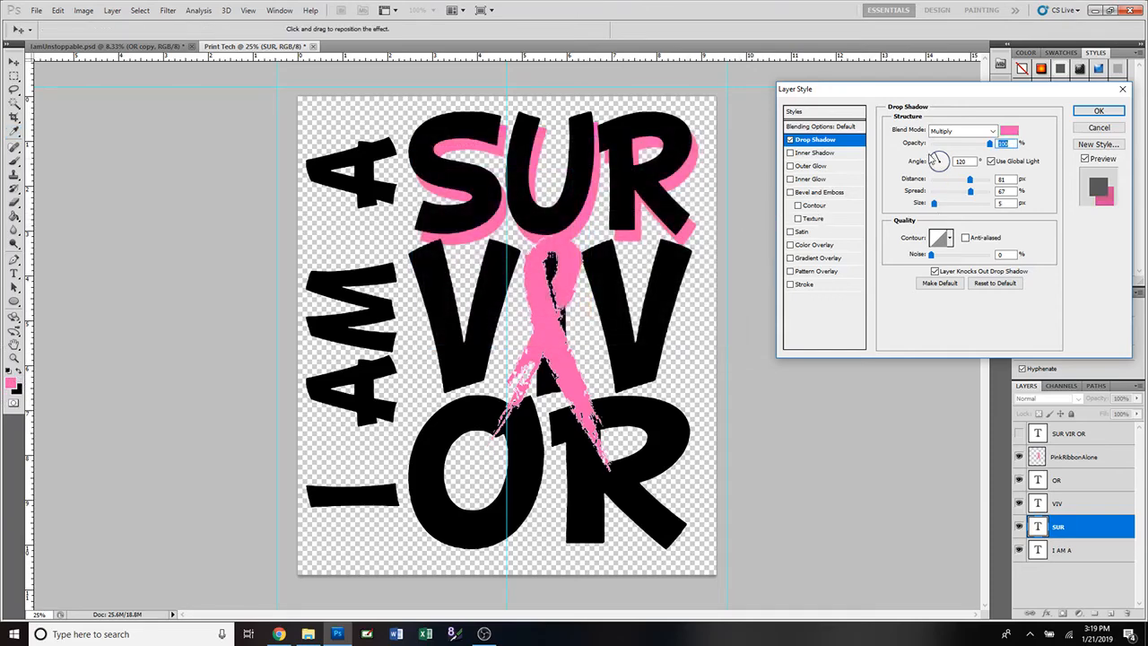
click(937, 155)
drag(939, 158, 940, 180)
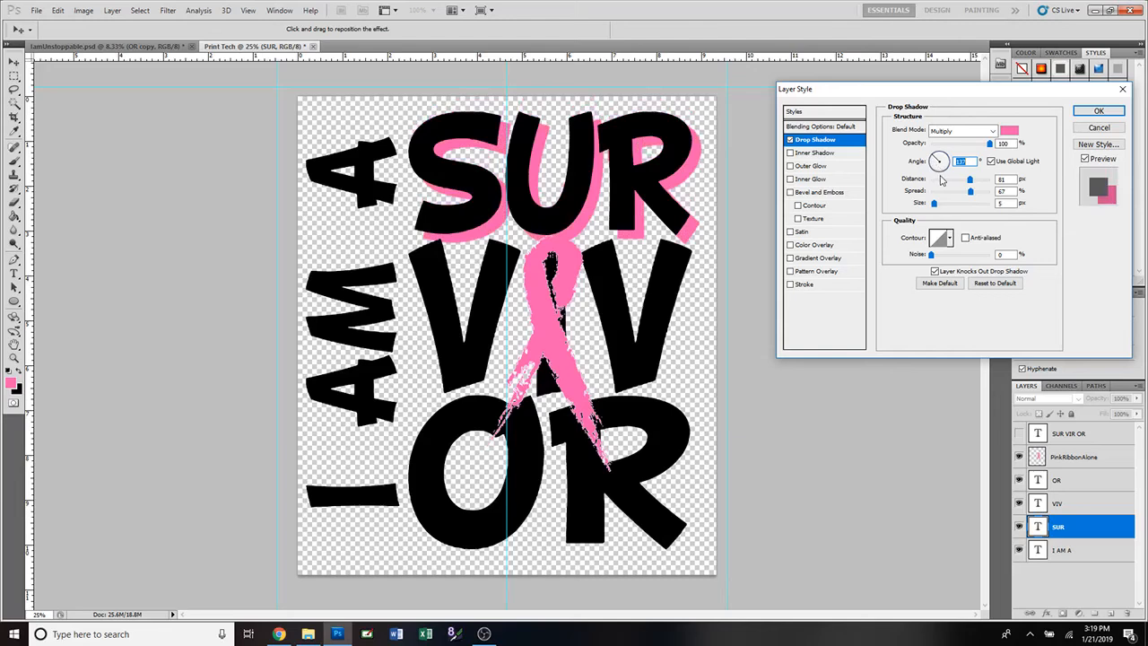
Remove SUR's drop shadow, inner glow and bevel, keeping inner shadow and outer glow on.
click(790, 141)
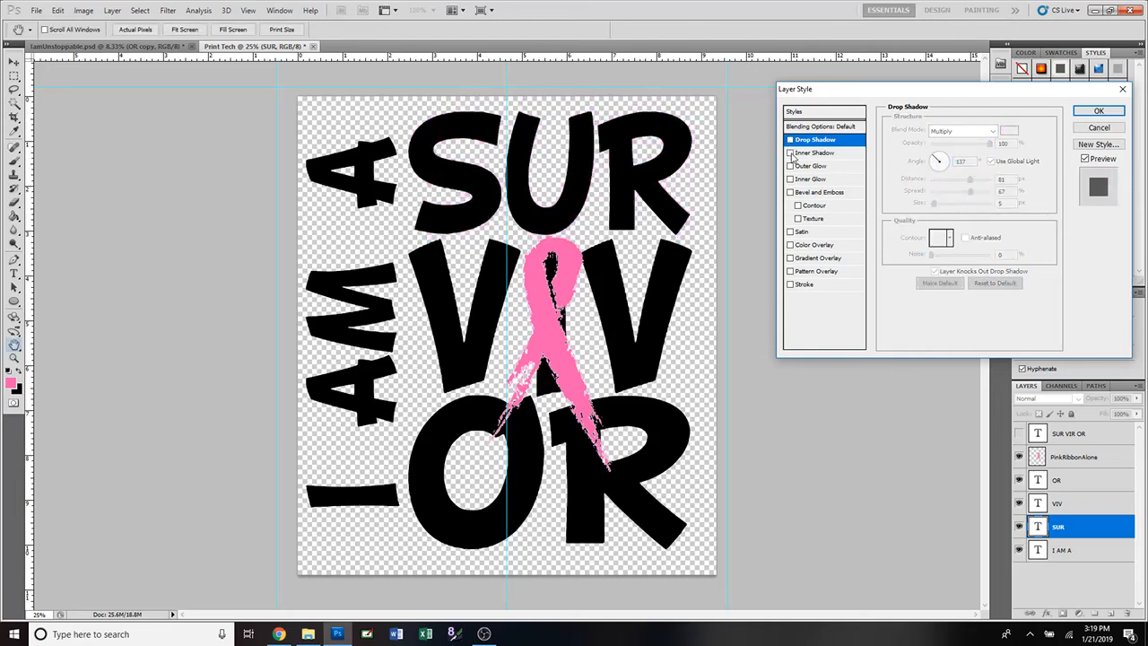
click(849, 155)
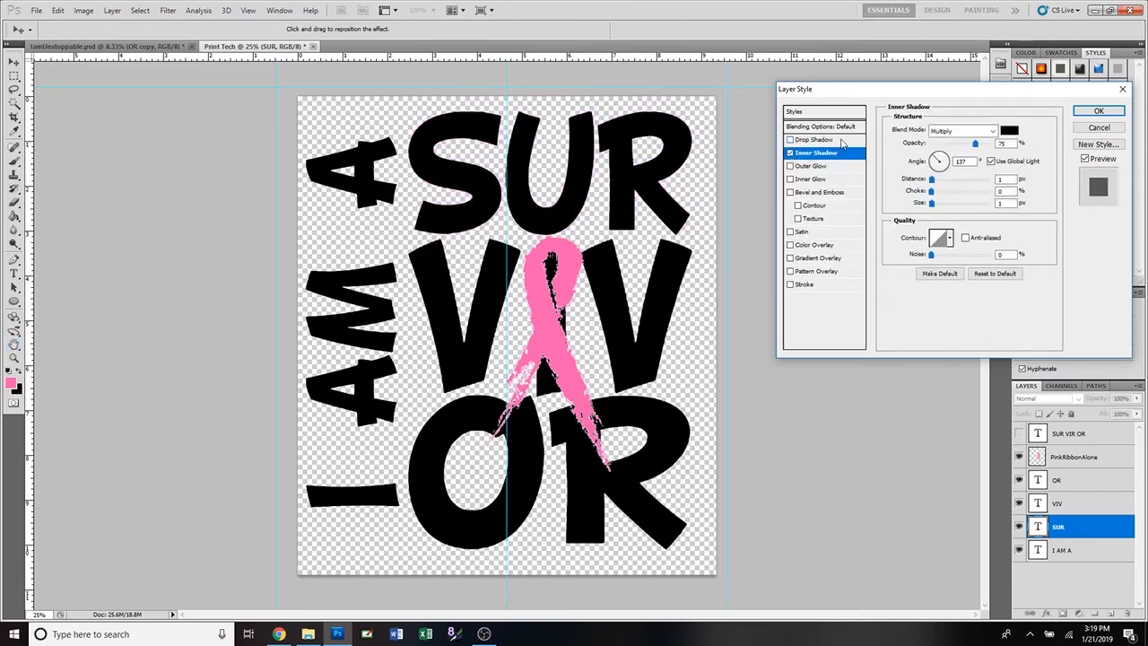
click(790, 154)
click(790, 140)
click(790, 153)
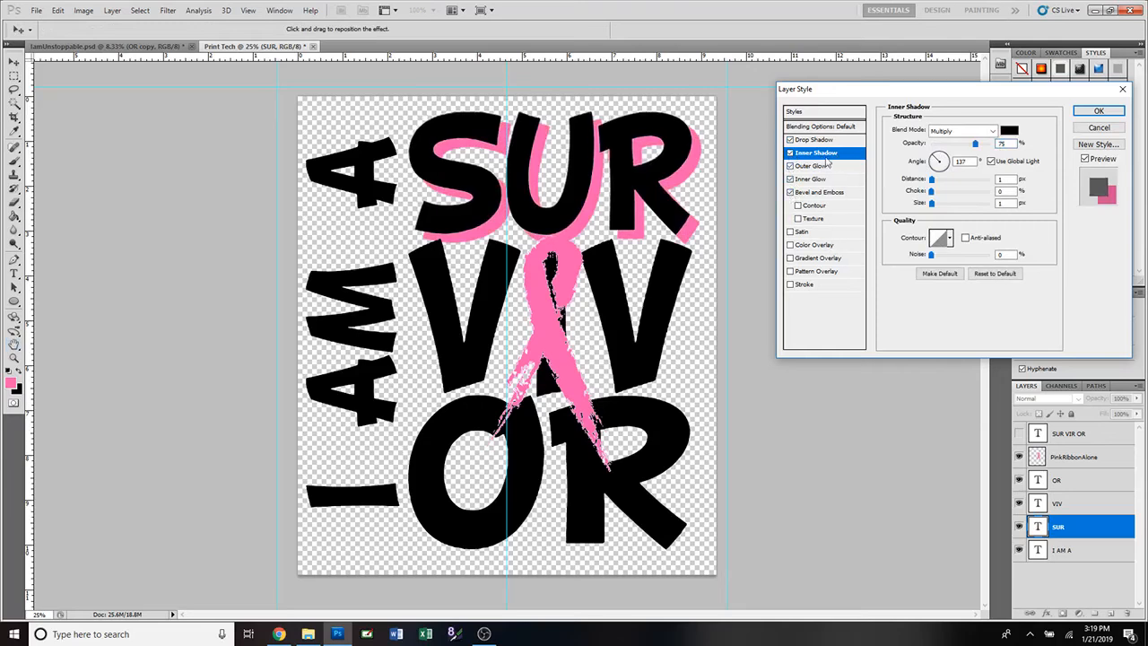
click(790, 140)
click(789, 154)
click(790, 166)
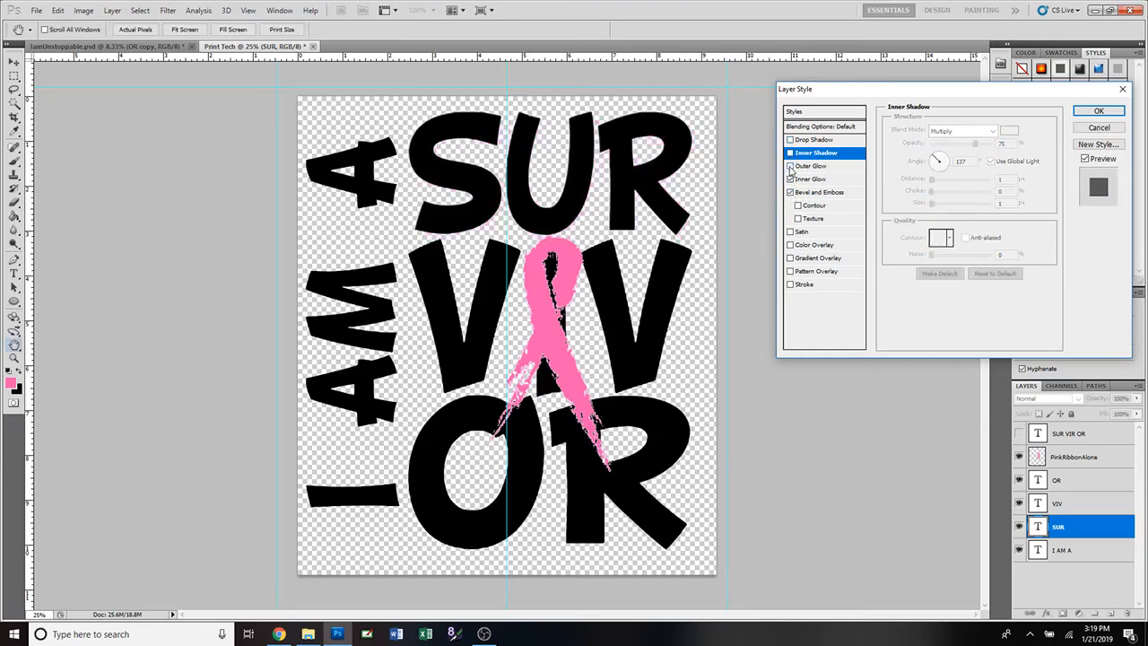
click(790, 180)
click(790, 192)
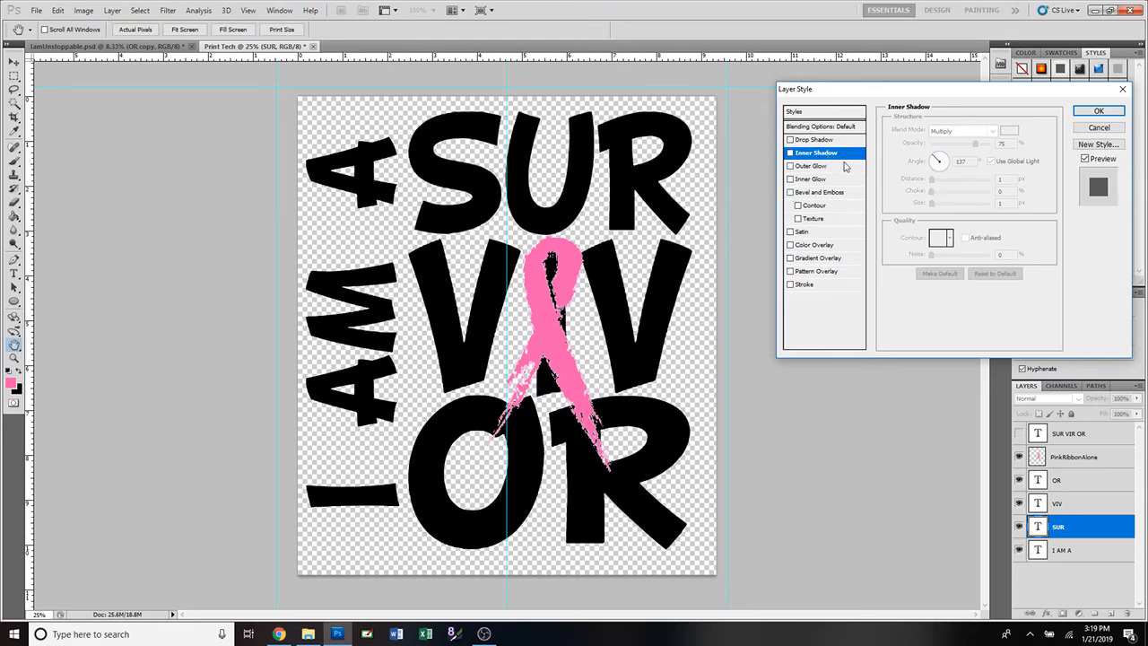
click(839, 168)
click(840, 154)
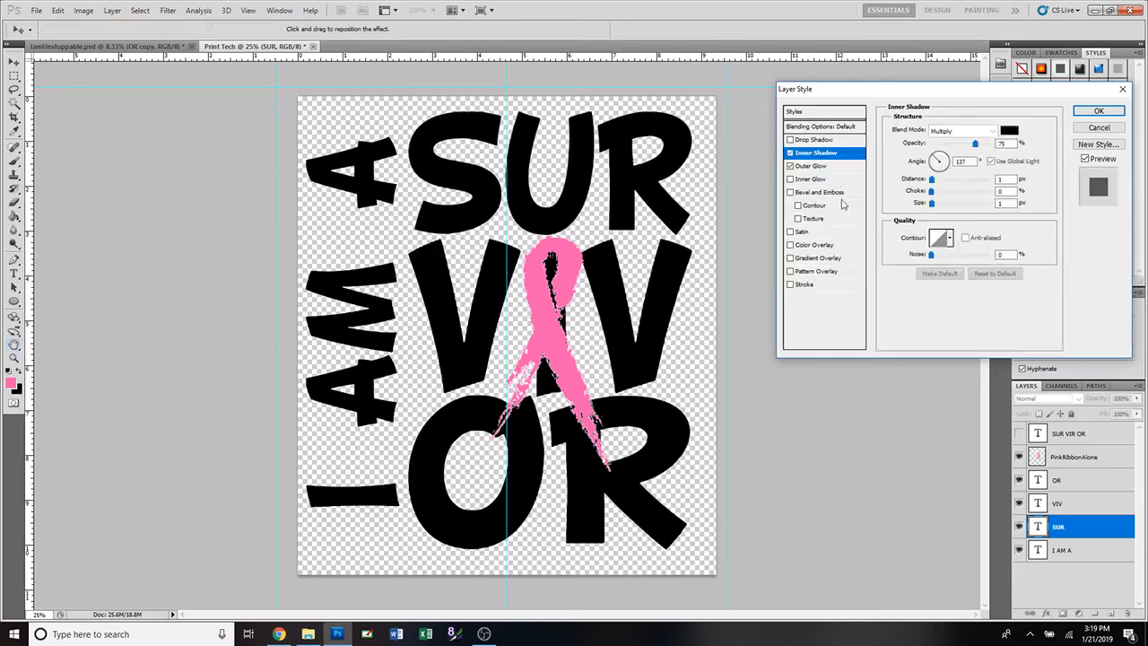
Try pink-to-black, rainbow and other Gradient Overlay presets on SUR, then turn the overlay off.
click(832, 259)
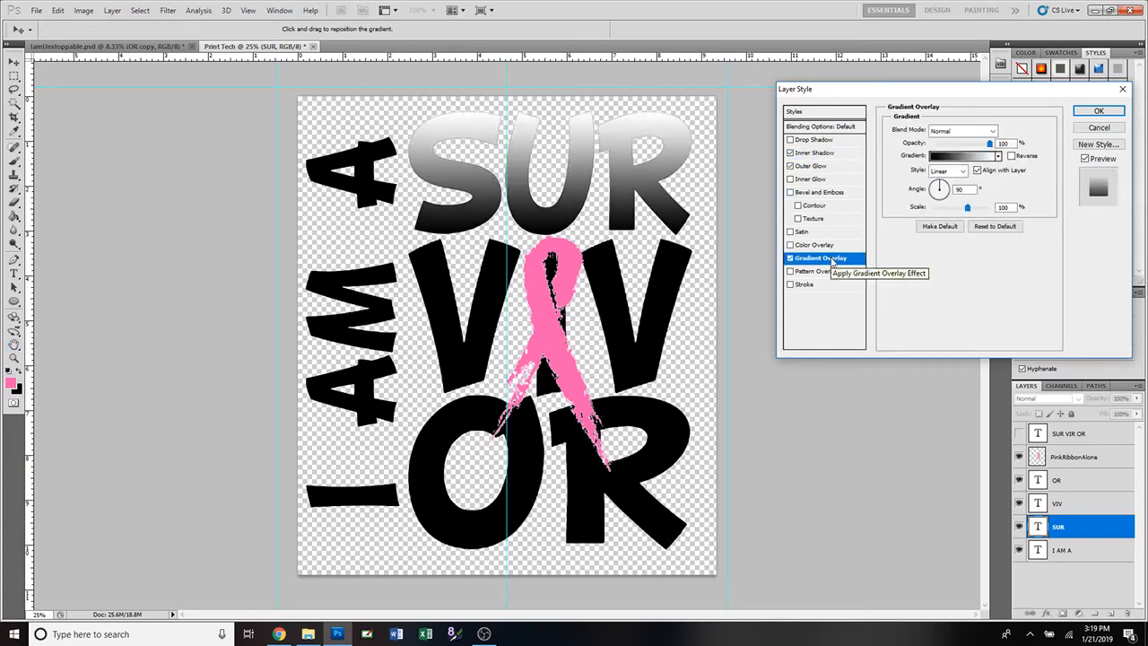
click(997, 156)
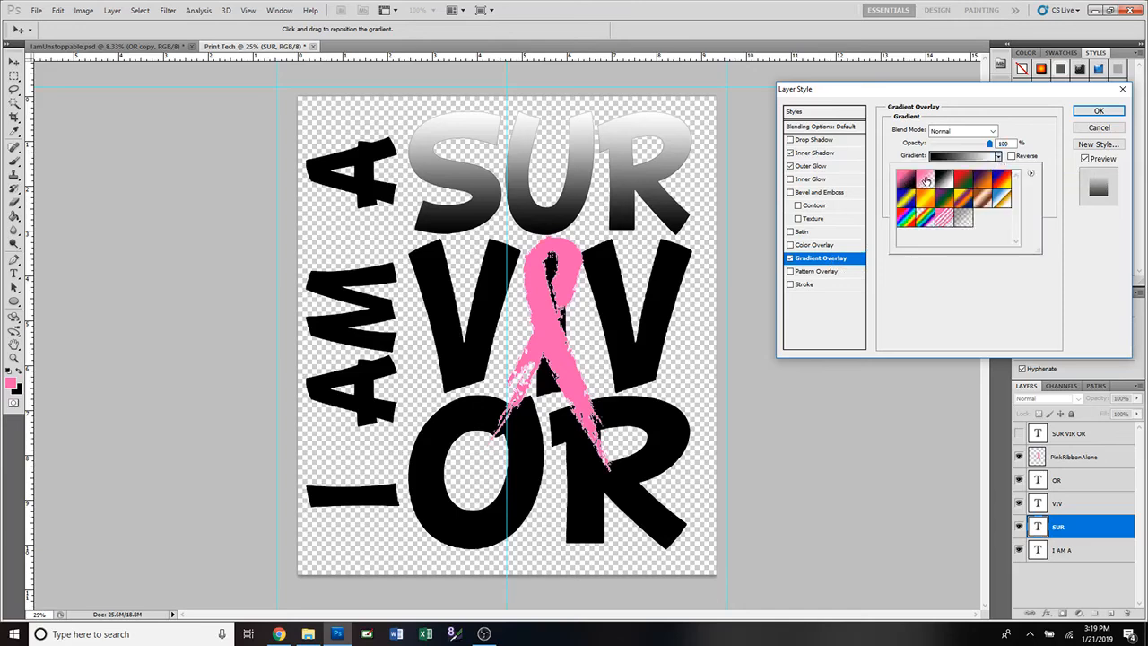
click(906, 182)
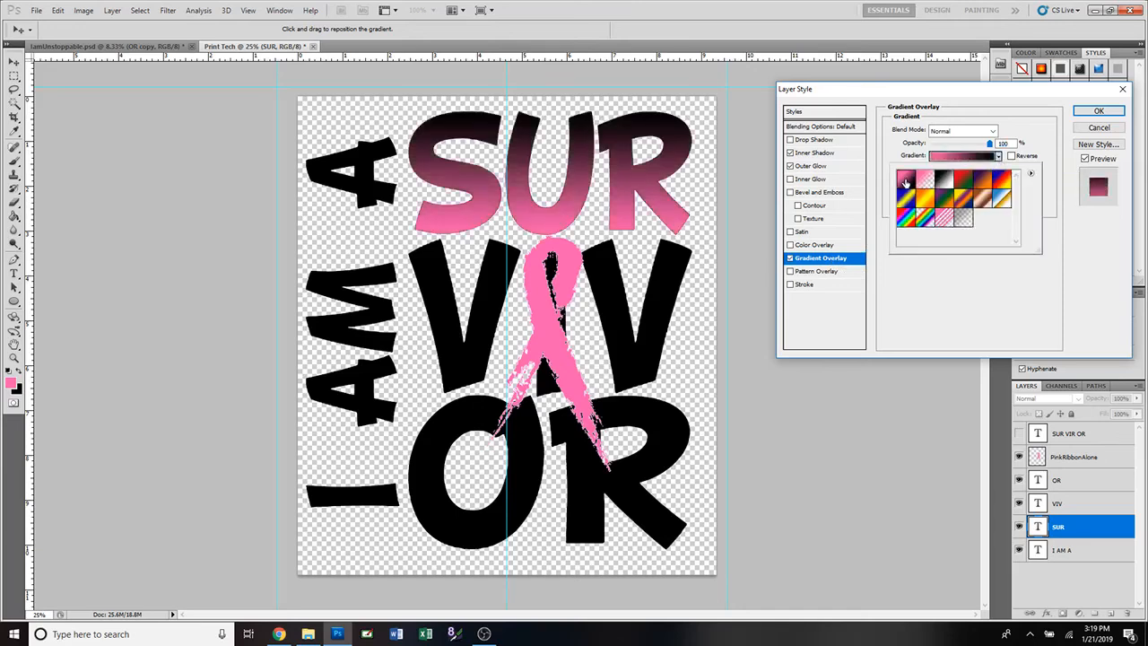
click(924, 183)
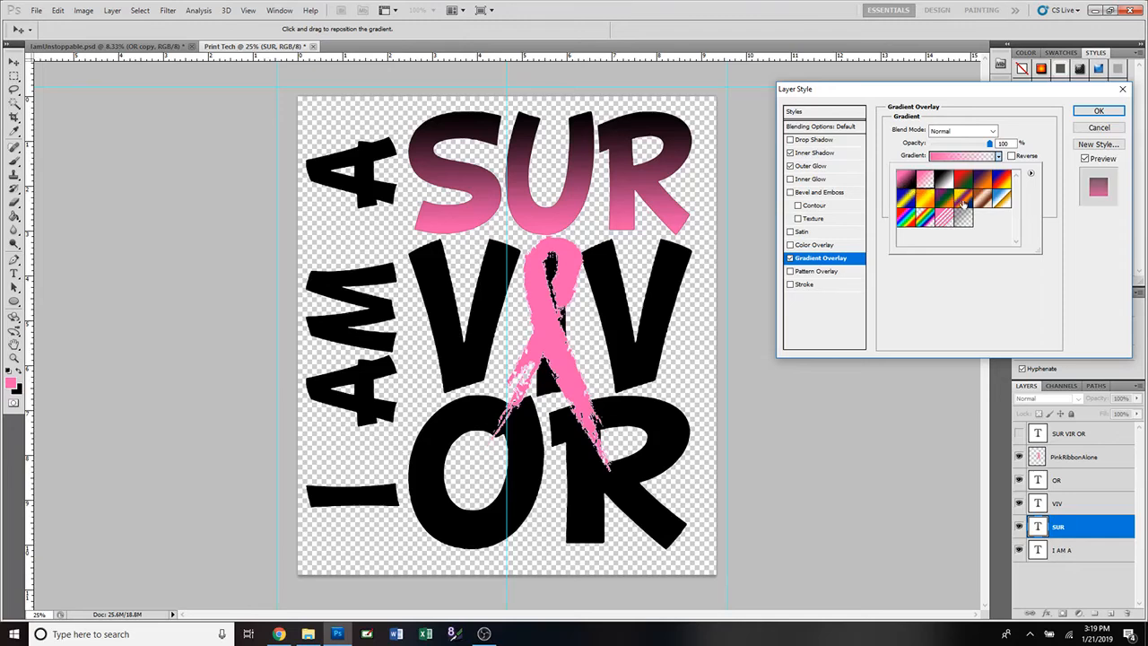
click(962, 201)
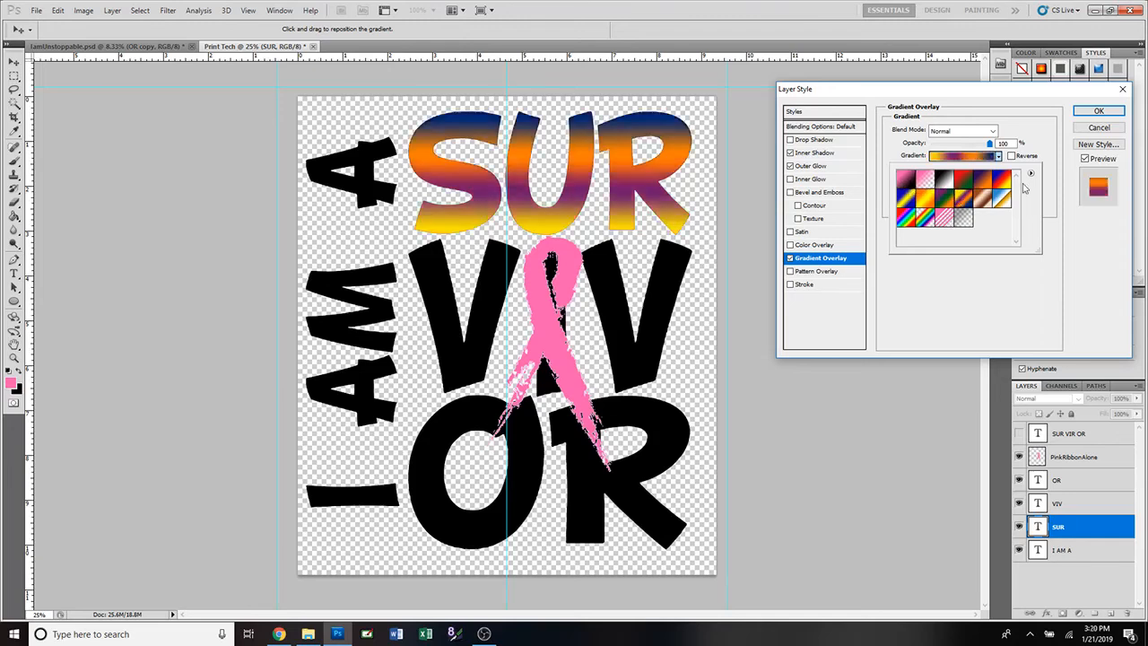
click(1000, 181)
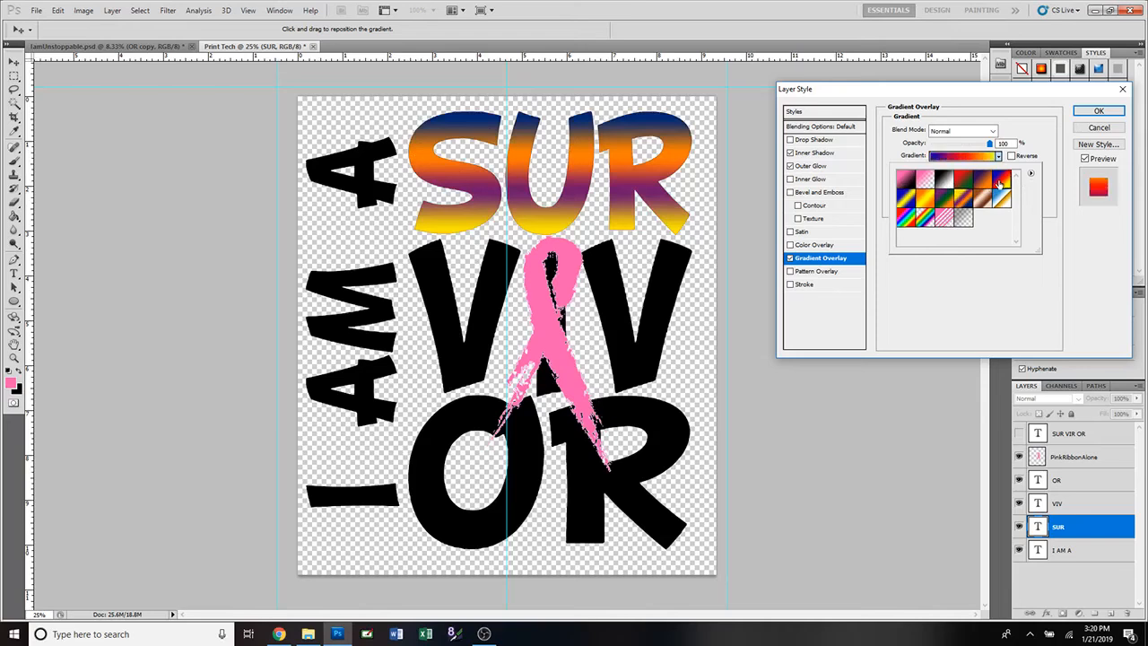
click(903, 218)
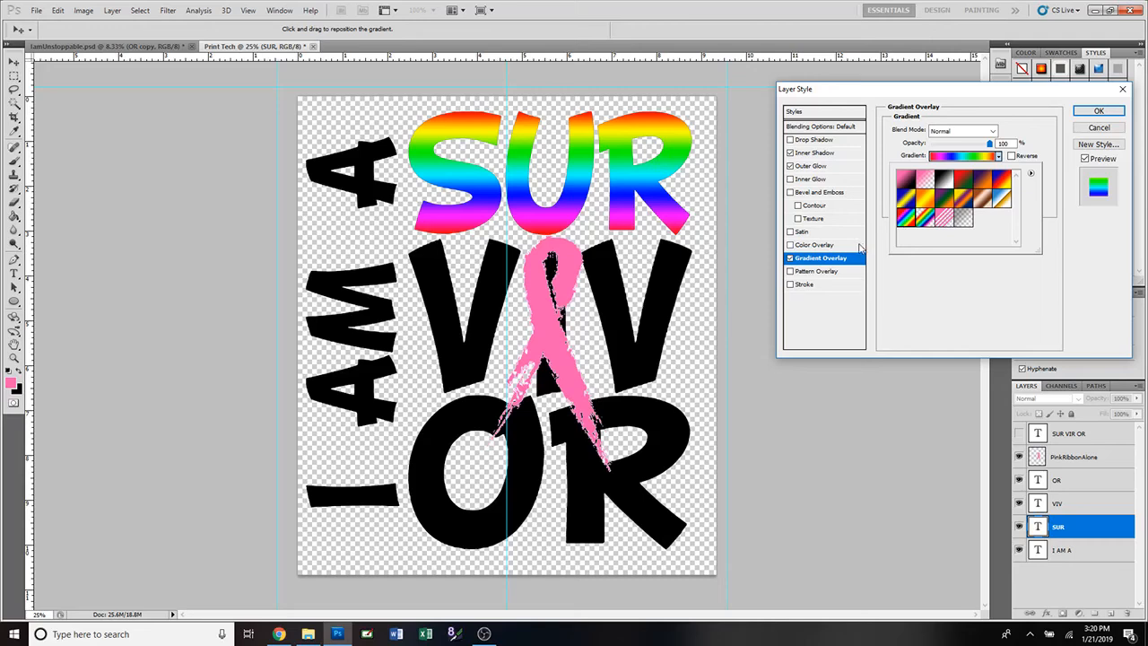
click(904, 182)
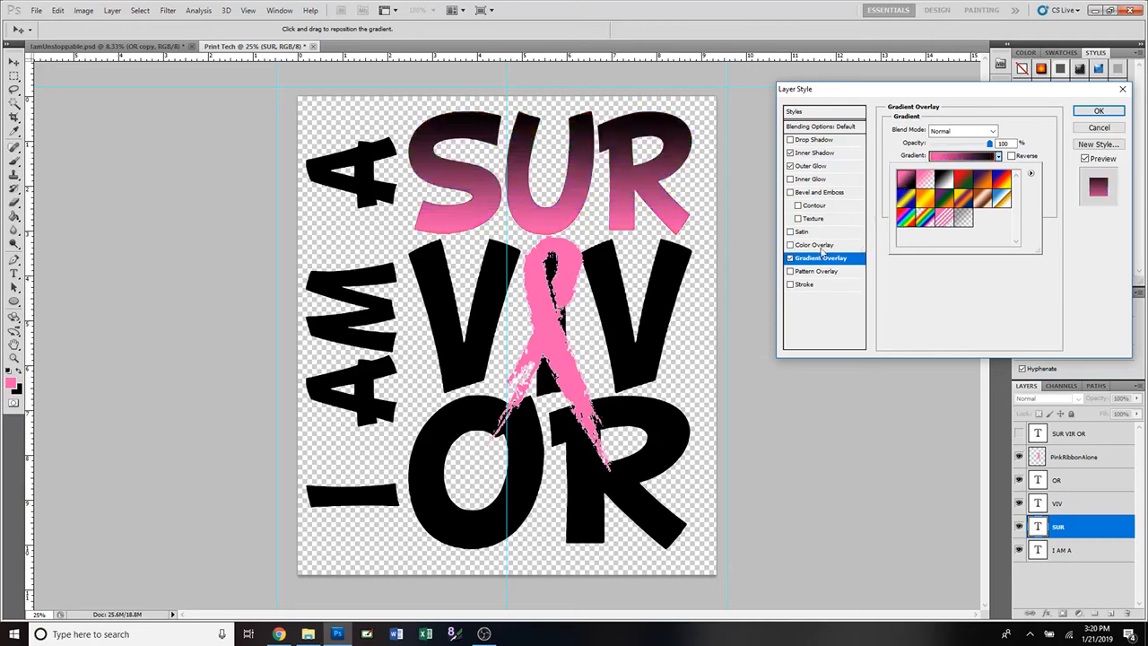
click(790, 259)
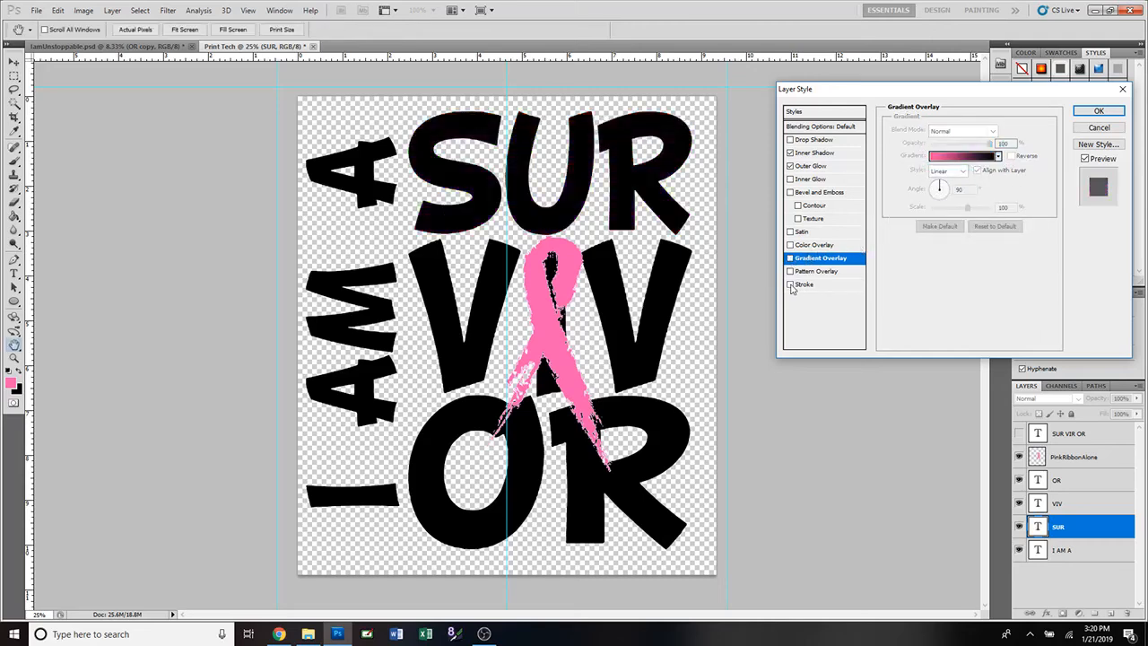
Add a Stroke to SUR coloured with the ribbon's pink, fa5daf.
click(830, 285)
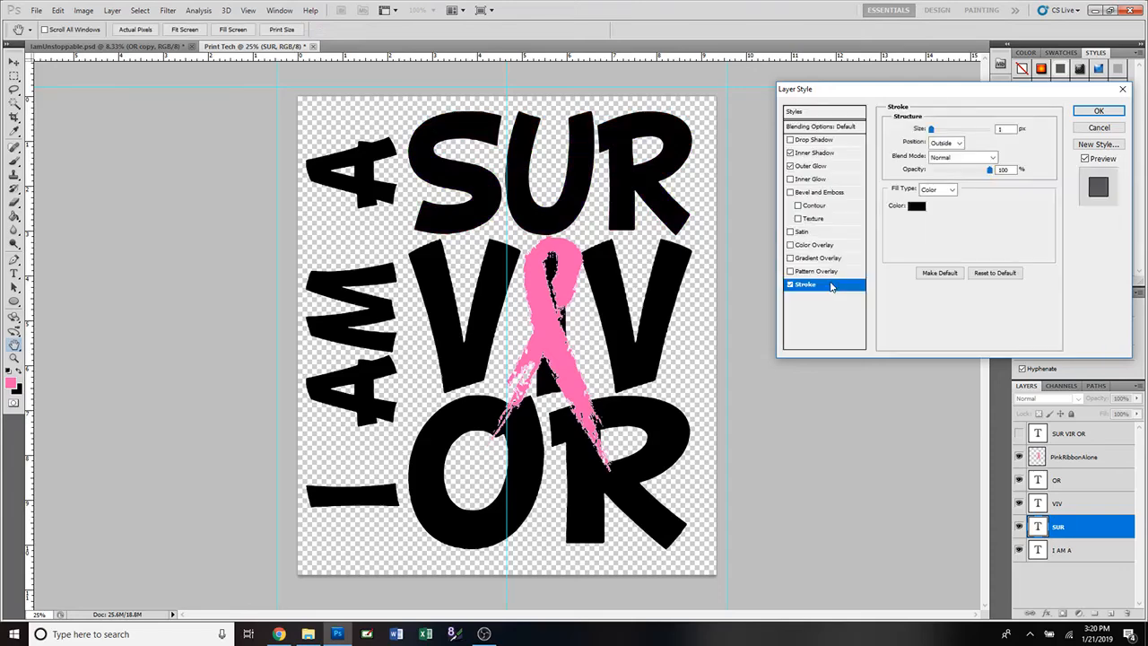
click(915, 208)
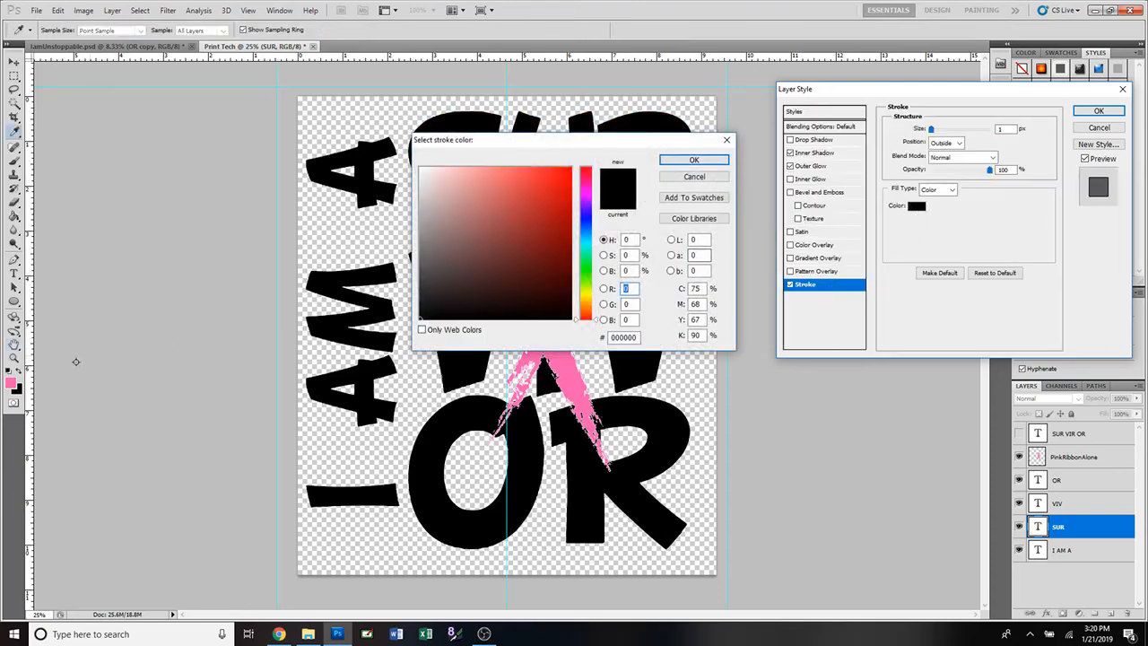
click(13, 382)
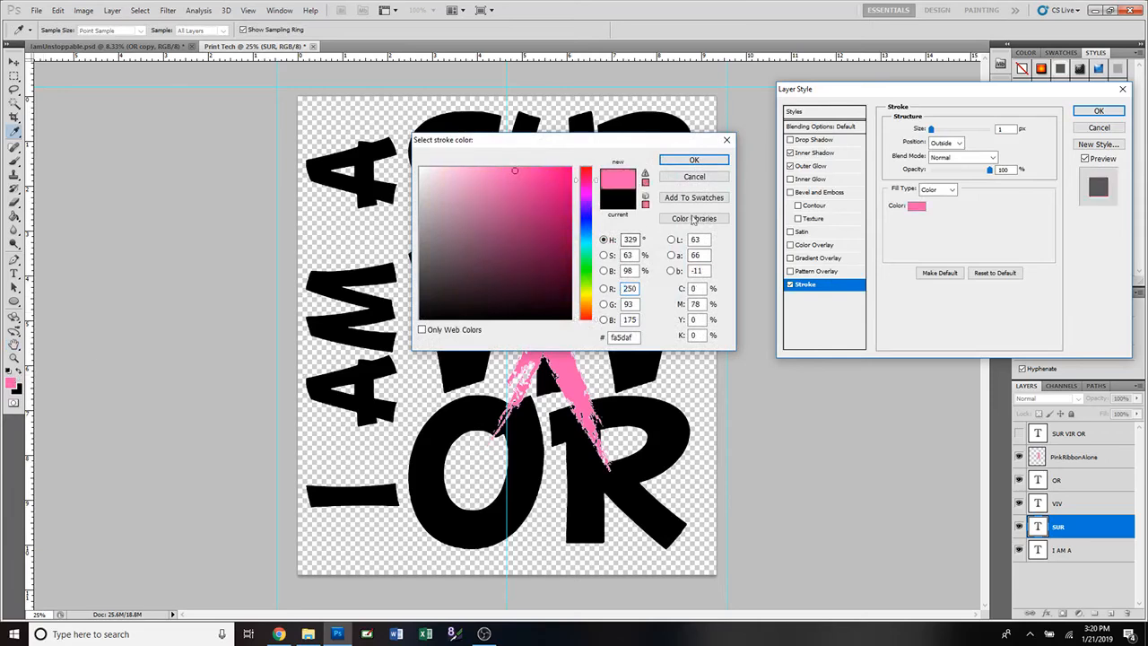
click(550, 235)
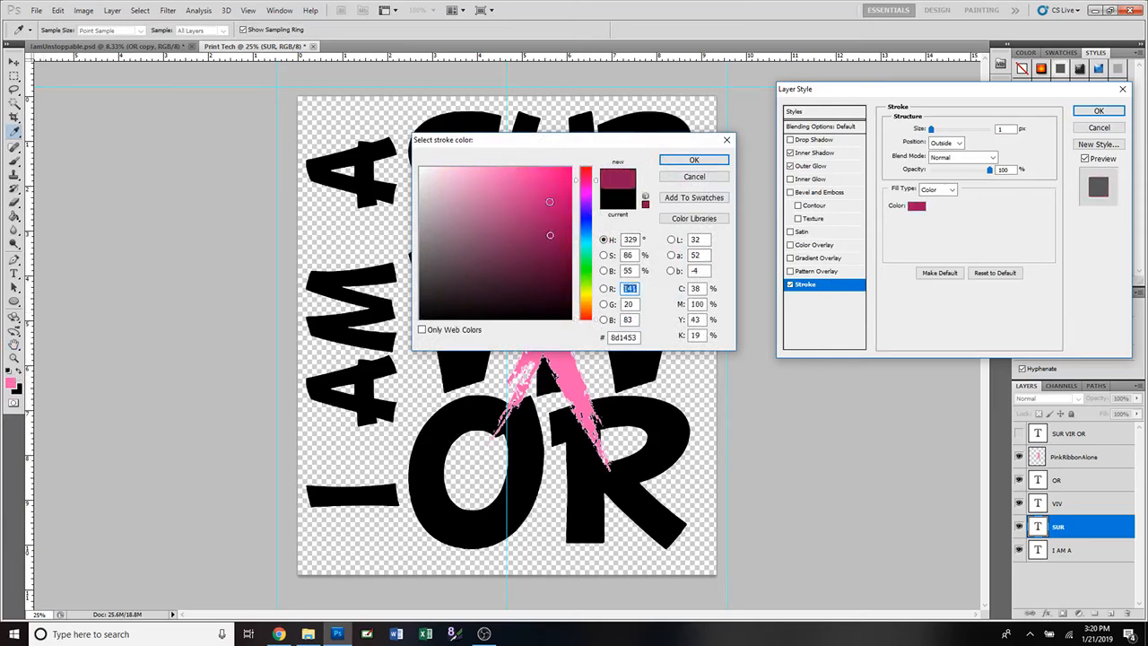
click(549, 203)
click(549, 276)
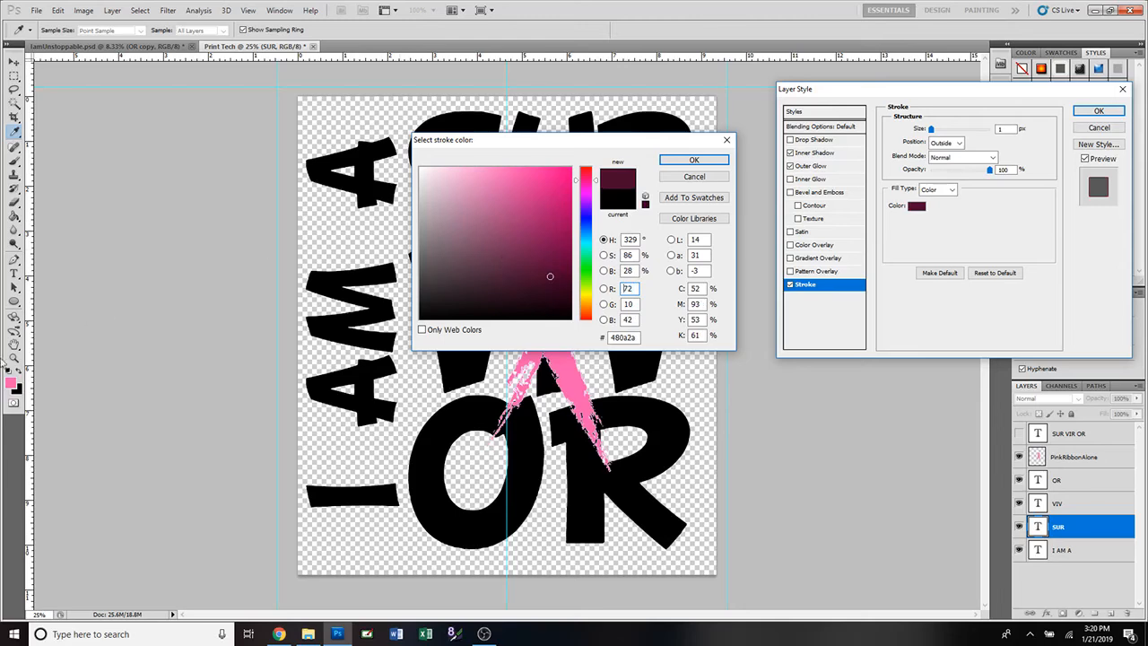
click(12, 382)
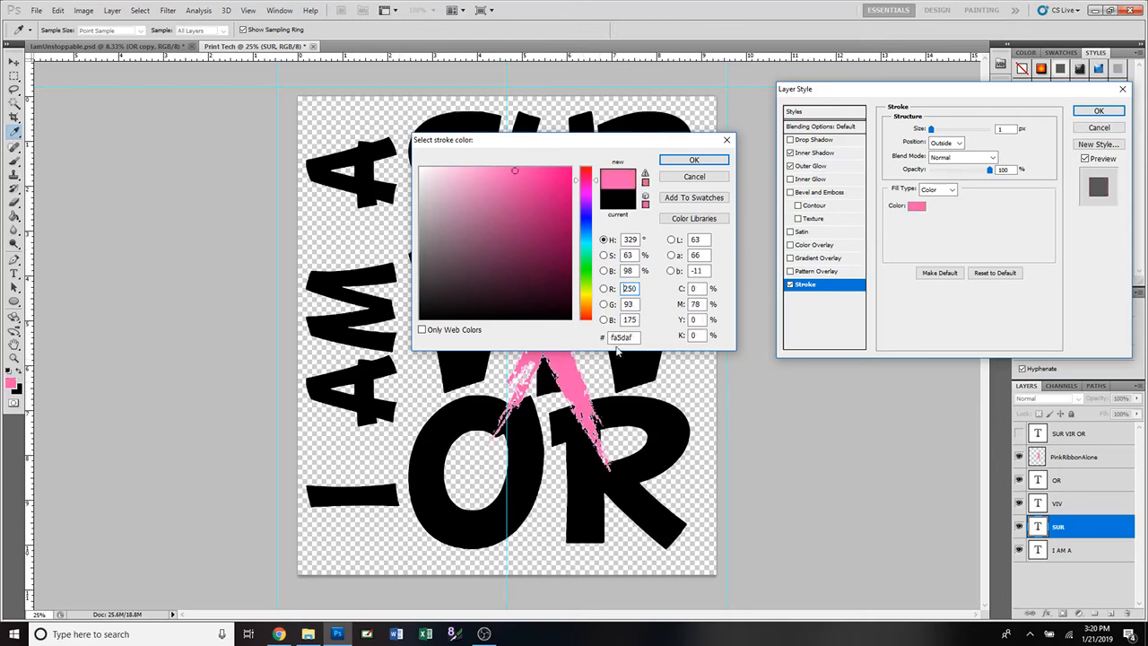
click(624, 337)
click(620, 411)
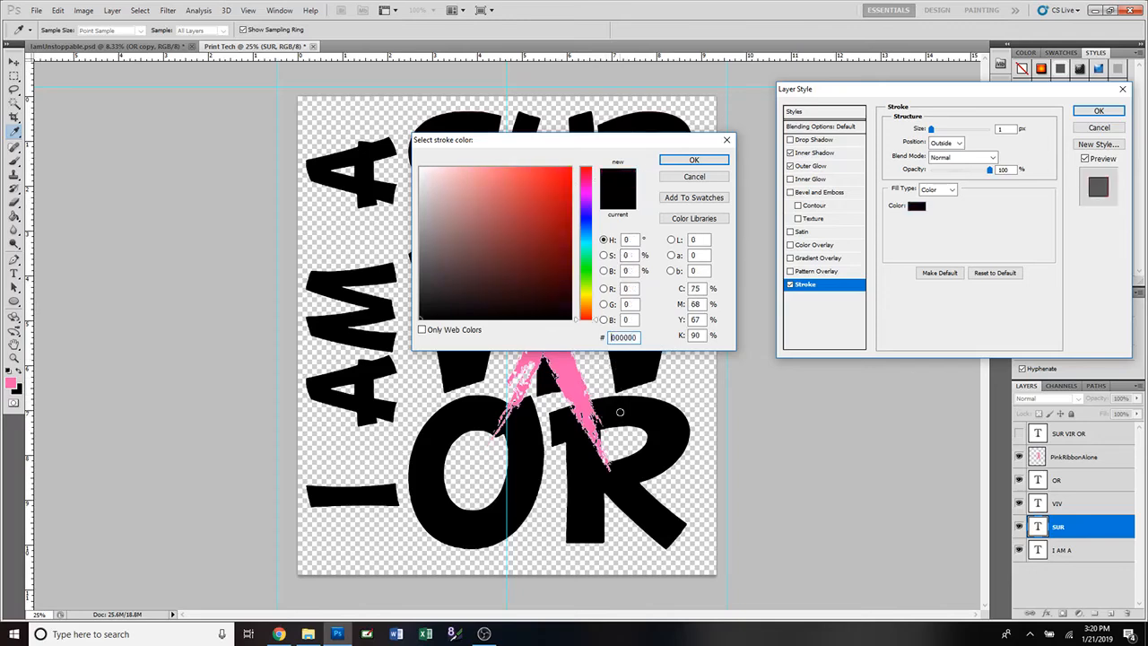
click(565, 370)
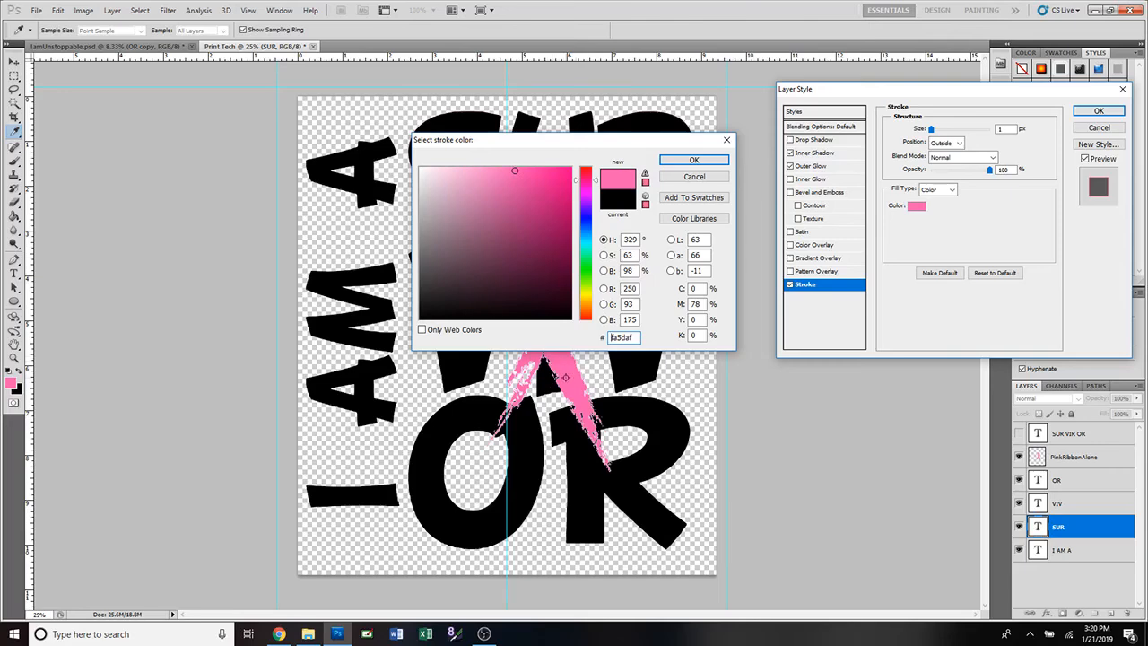
click(695, 161)
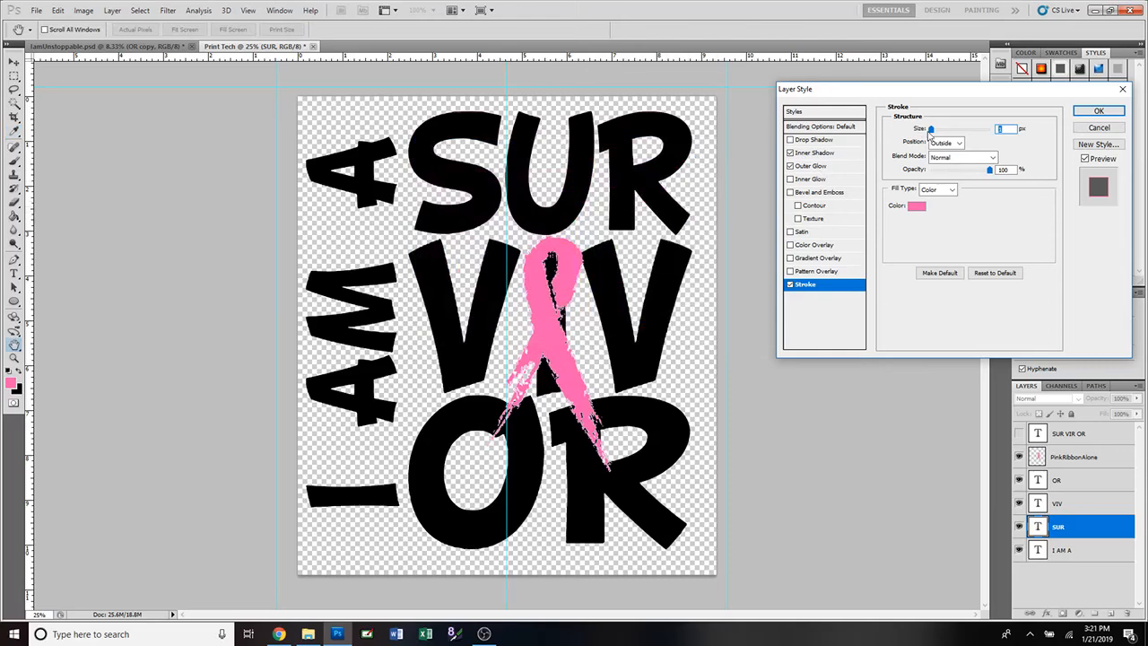
Place SUR's pink stroke Outside the letters with Normal blend mode.
mouse_move(931, 129)
mouse_down()
mouse_move(969, 134)
mouse_move(943, 132)
mouse_up()
click(958, 143)
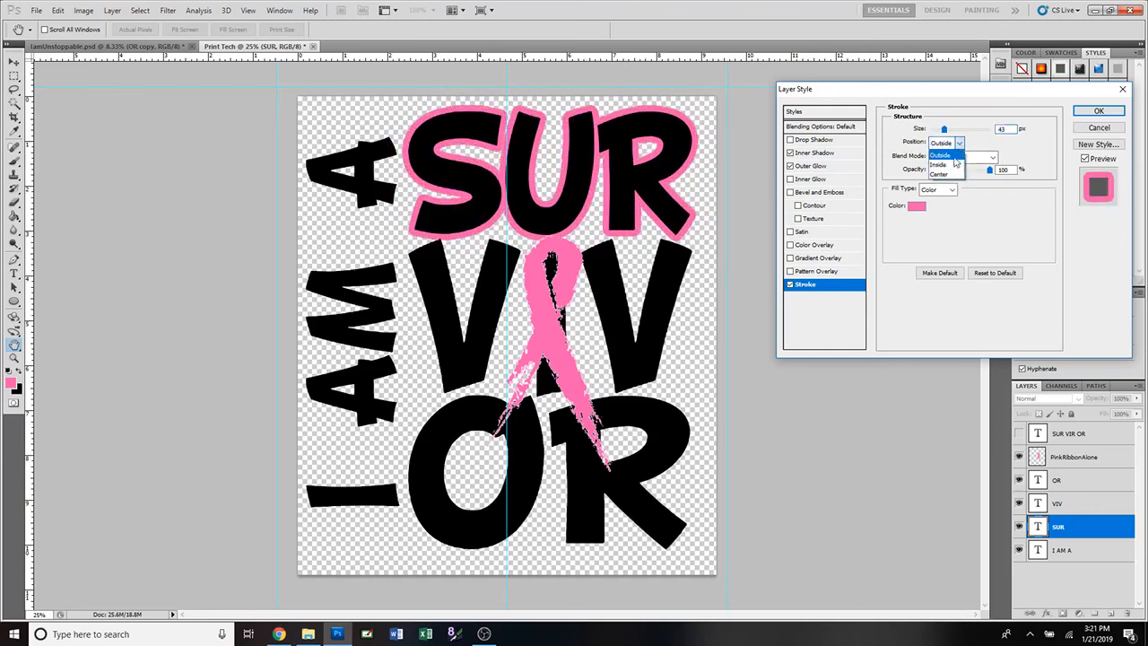
click(950, 166)
click(958, 144)
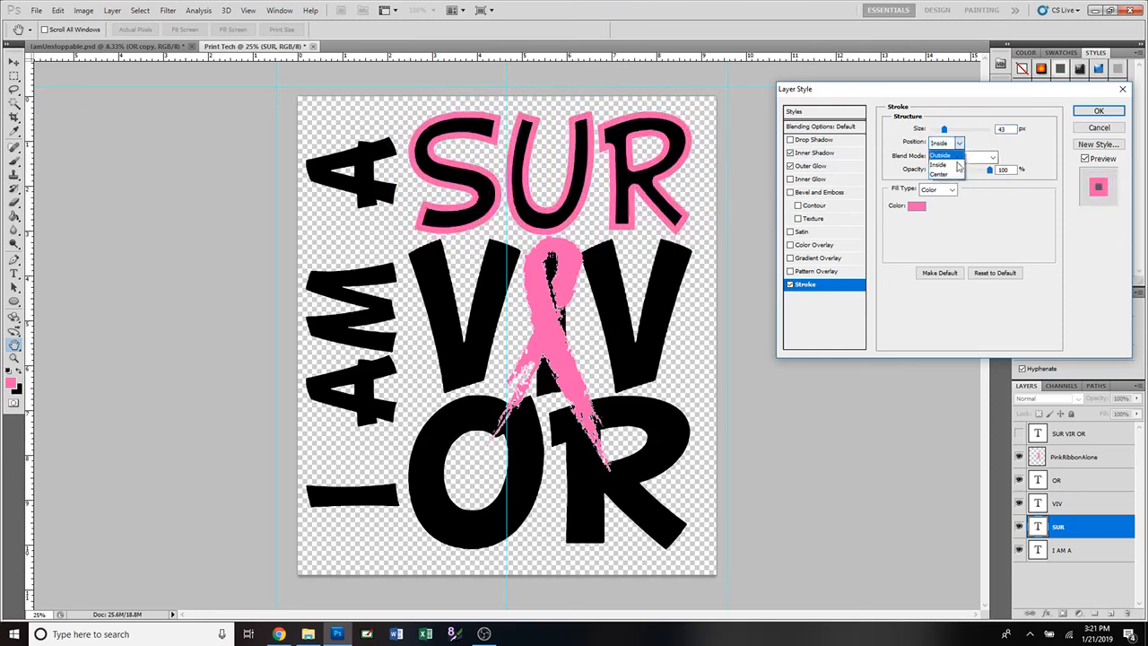
click(954, 177)
click(958, 143)
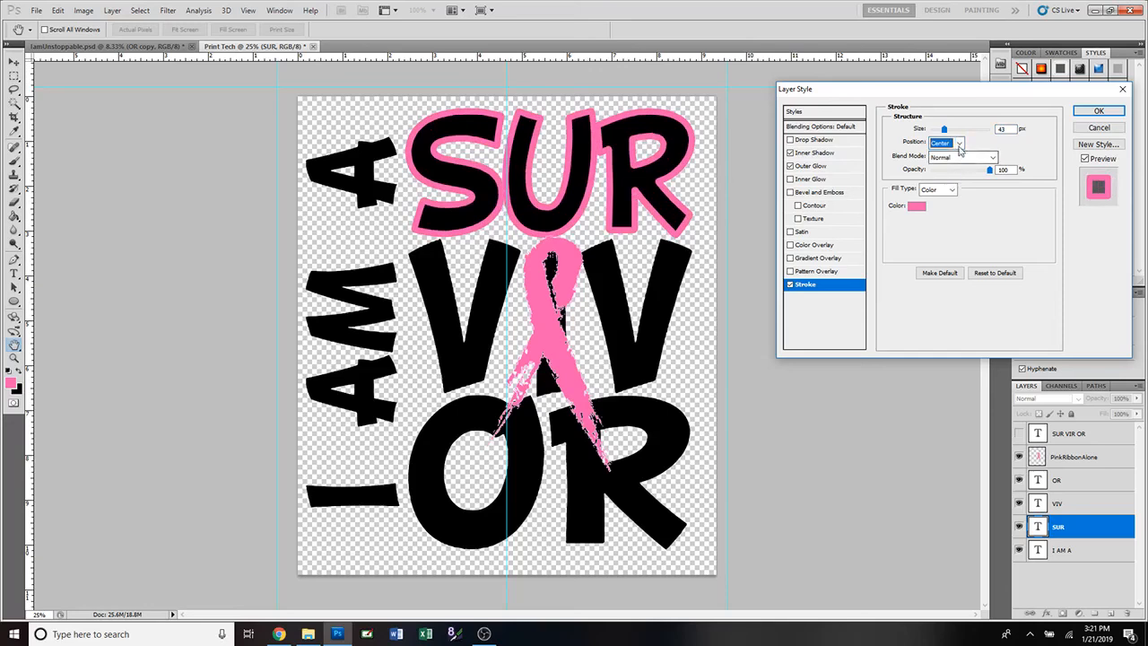
click(959, 156)
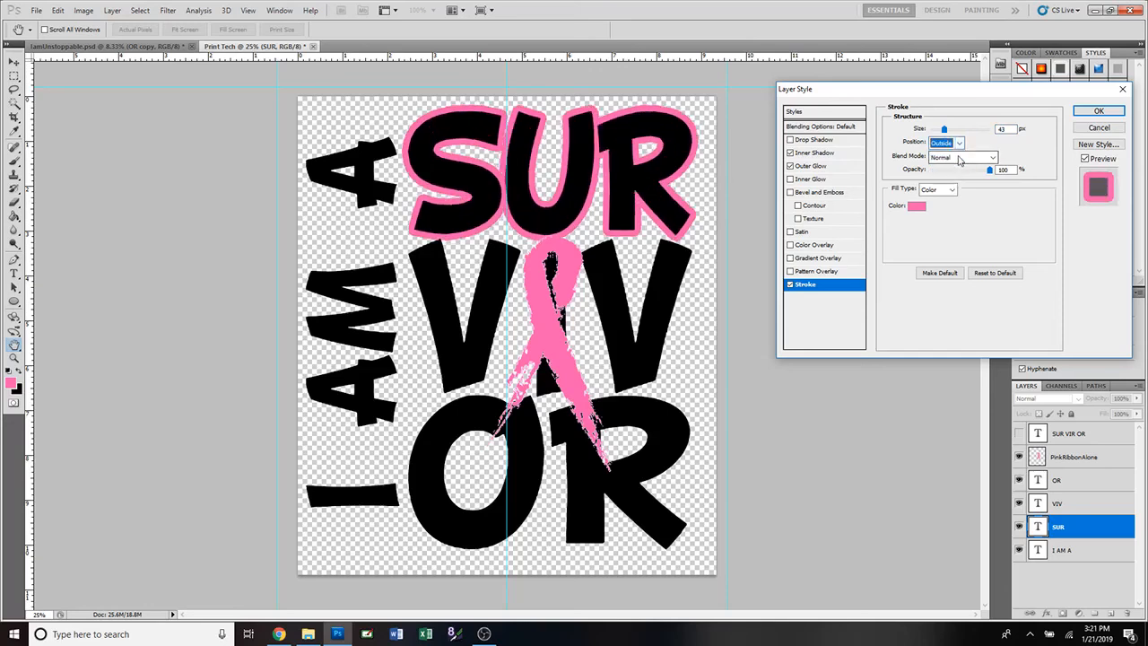
click(960, 159)
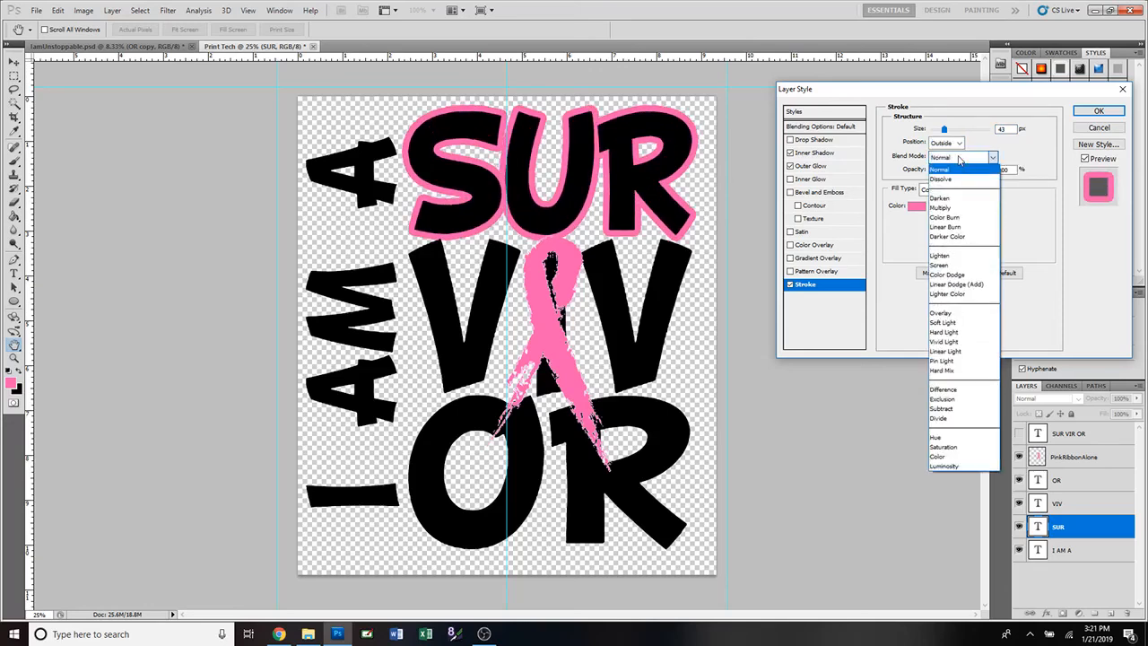
click(959, 159)
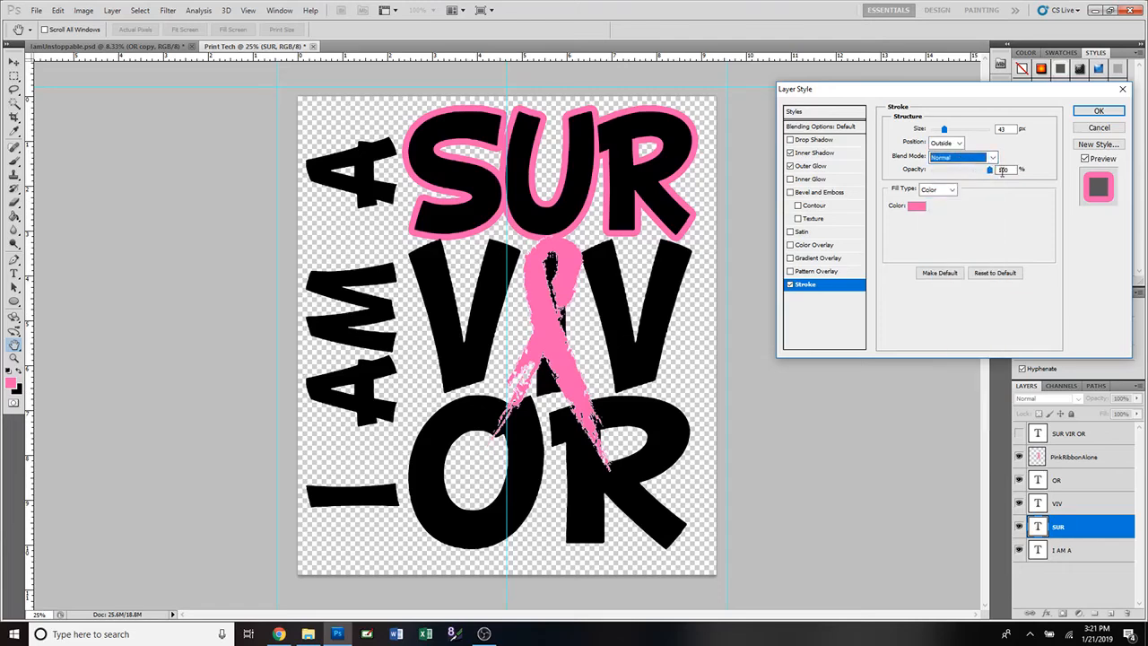
Set the stroke to 100% opacity and 31 px size, and apply the style.
mouse_move(988, 176)
mouse_down()
mouse_move(949, 176)
mouse_move(1000, 179)
mouse_up()
click(924, 210)
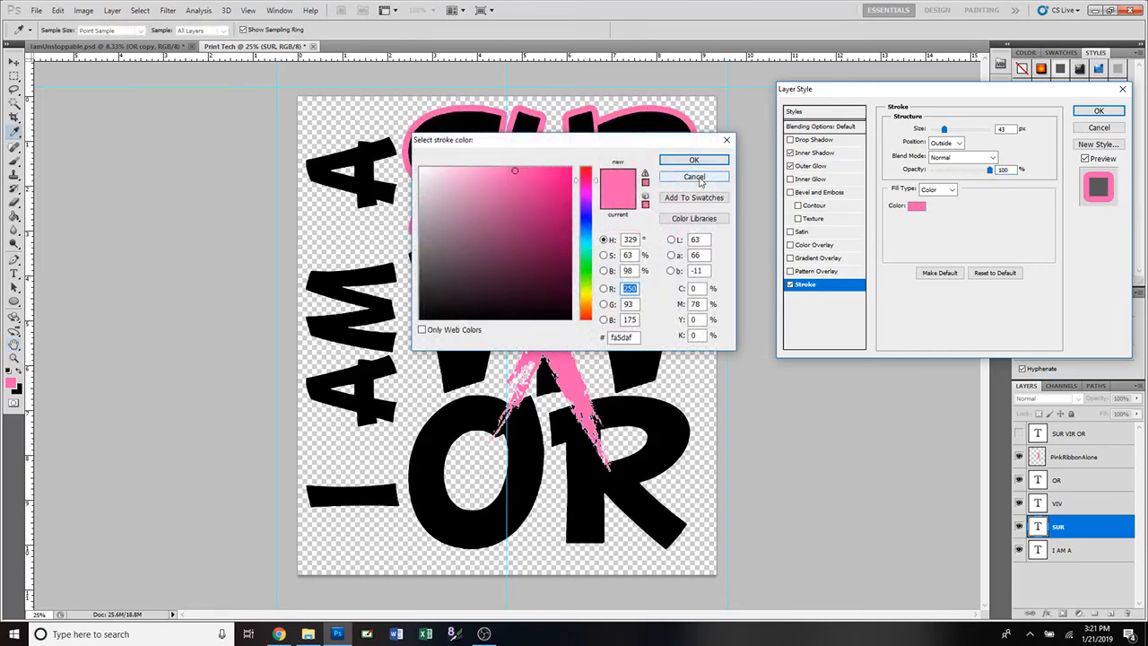
click(697, 177)
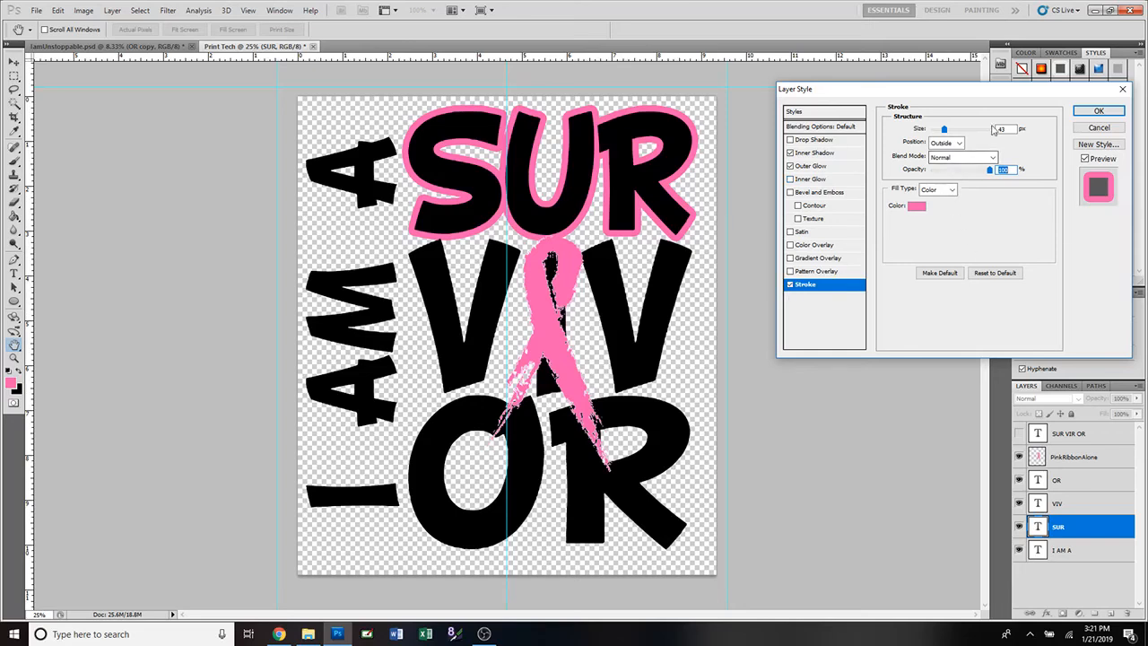
drag(944, 130, 941, 133)
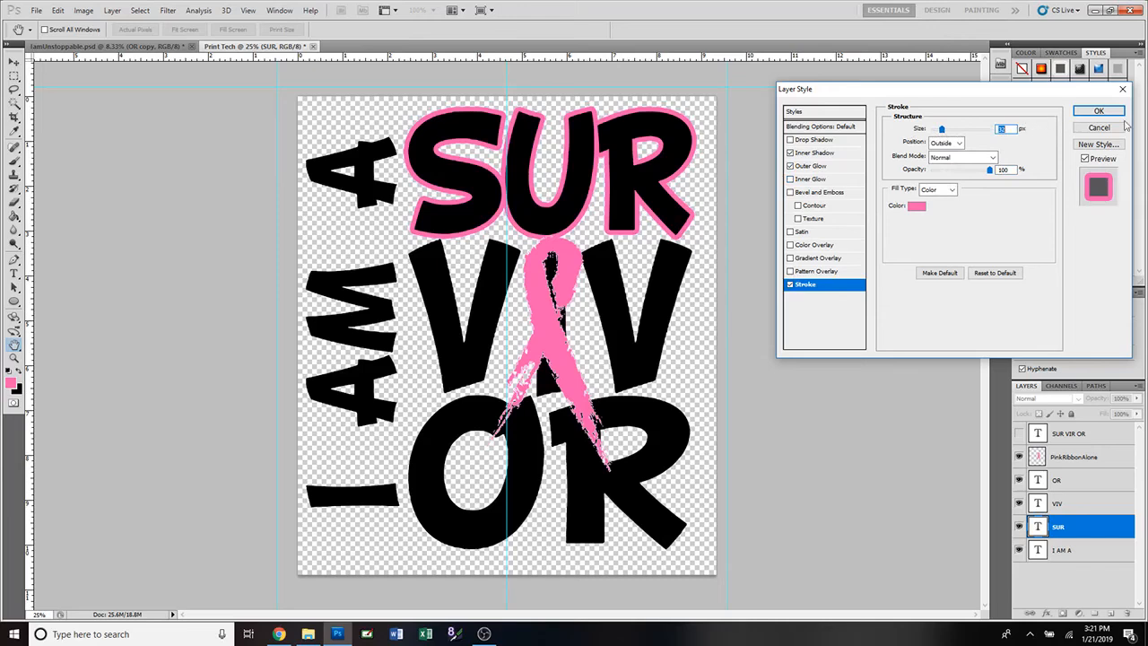
text(31)
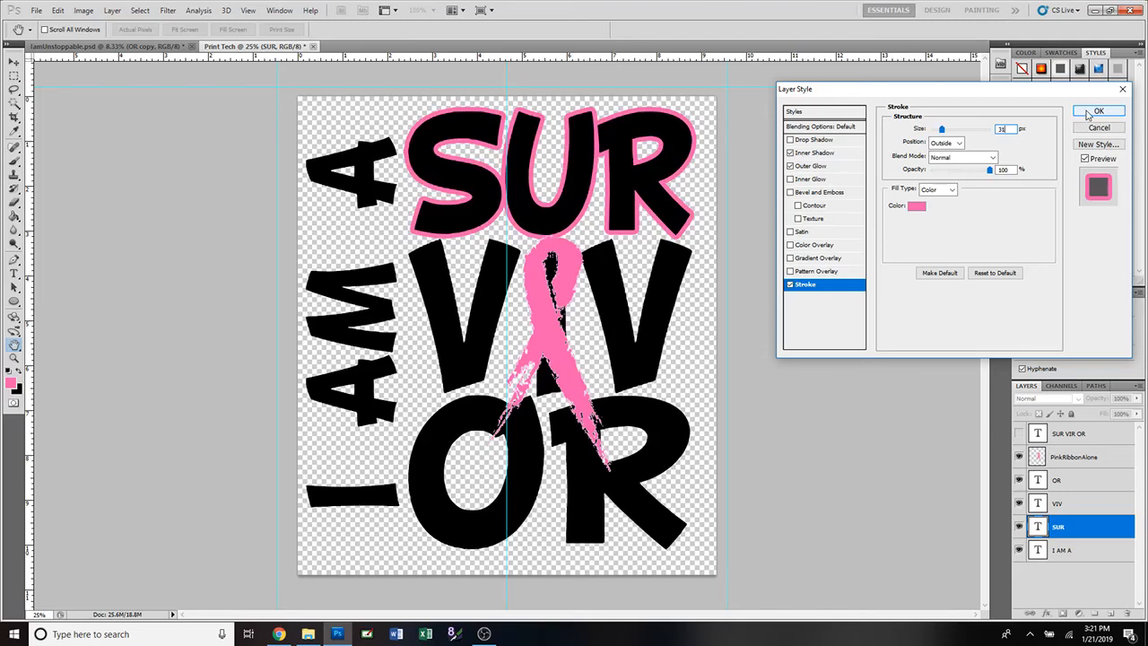
click(1096, 111)
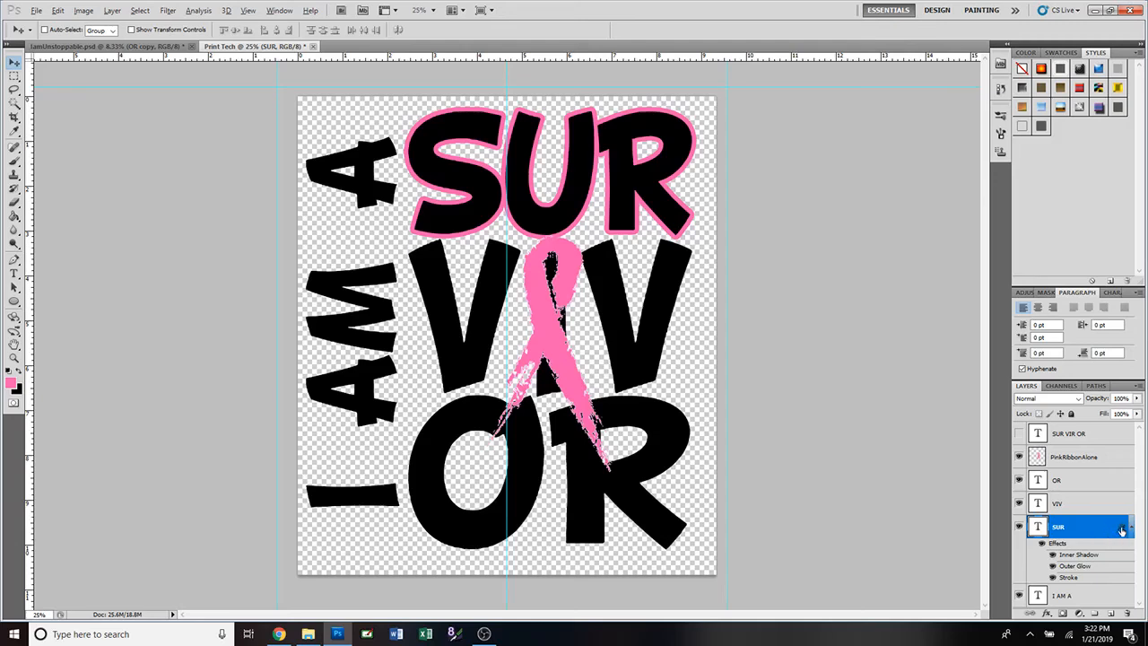
Copy SUR's layer effects onto the VIV, OR, I AM A and PinkRibbonAlone layers.
drag(1121, 530, 1121, 490)
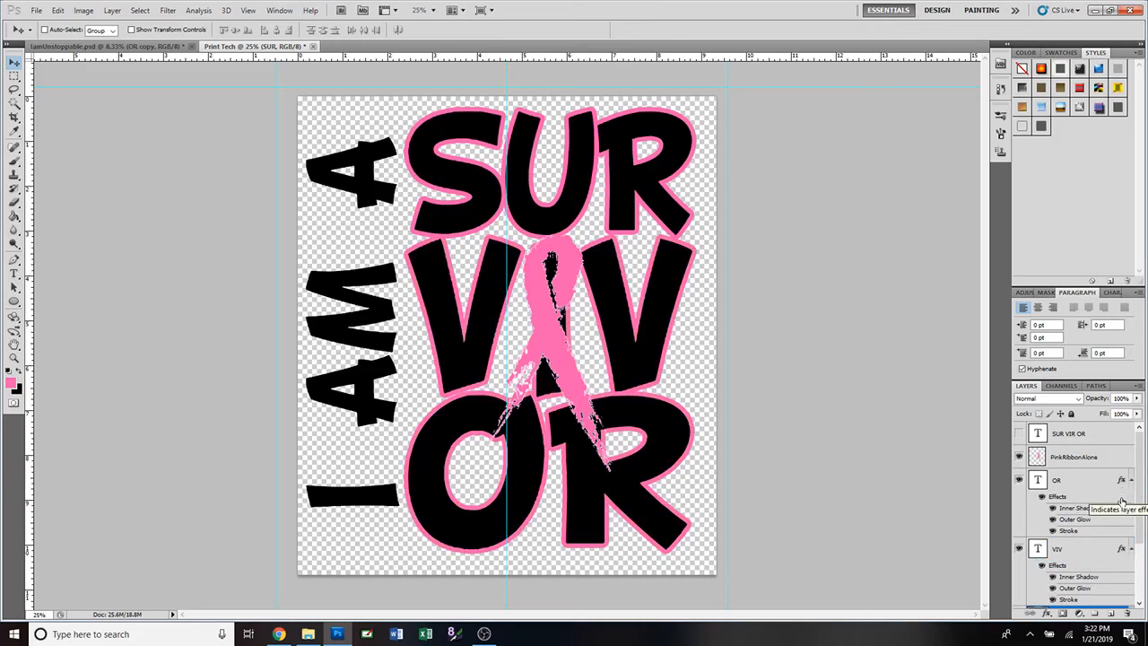
scroll(1120, 502, down, 3)
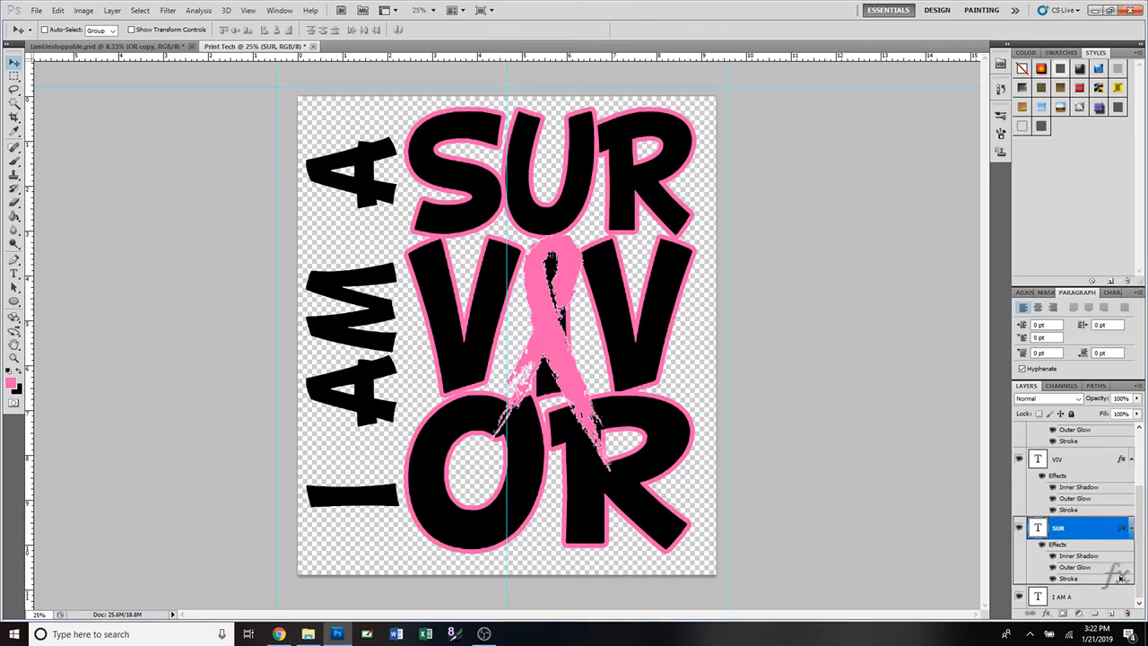
drag(1112, 598, 1112, 598)
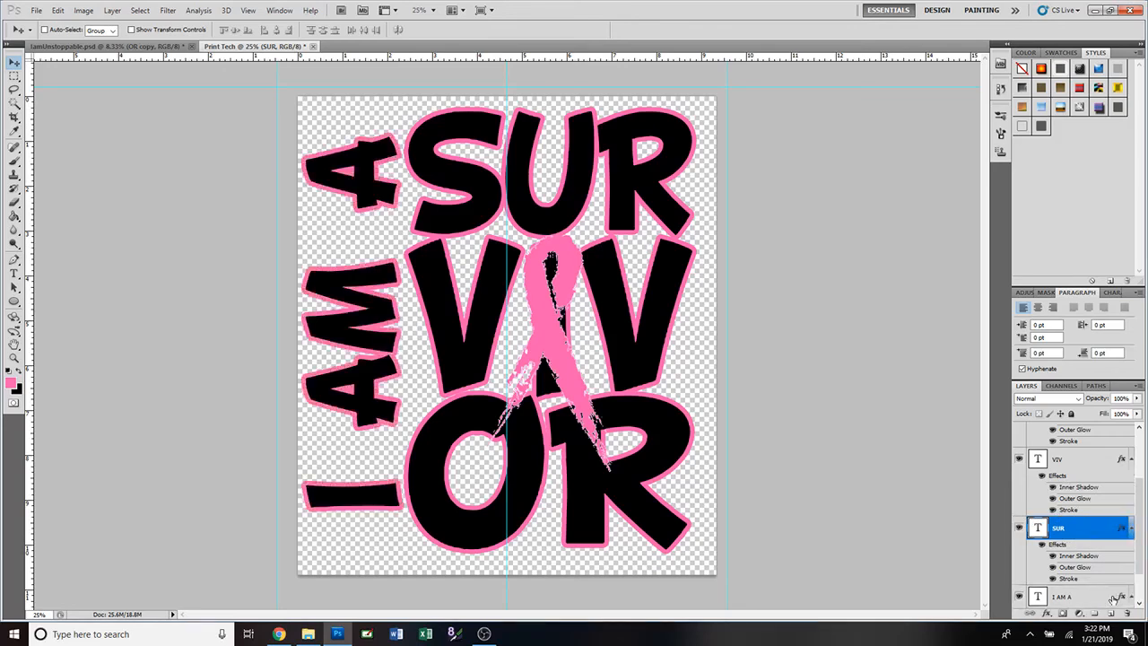
drag(1139, 520, 1140, 473)
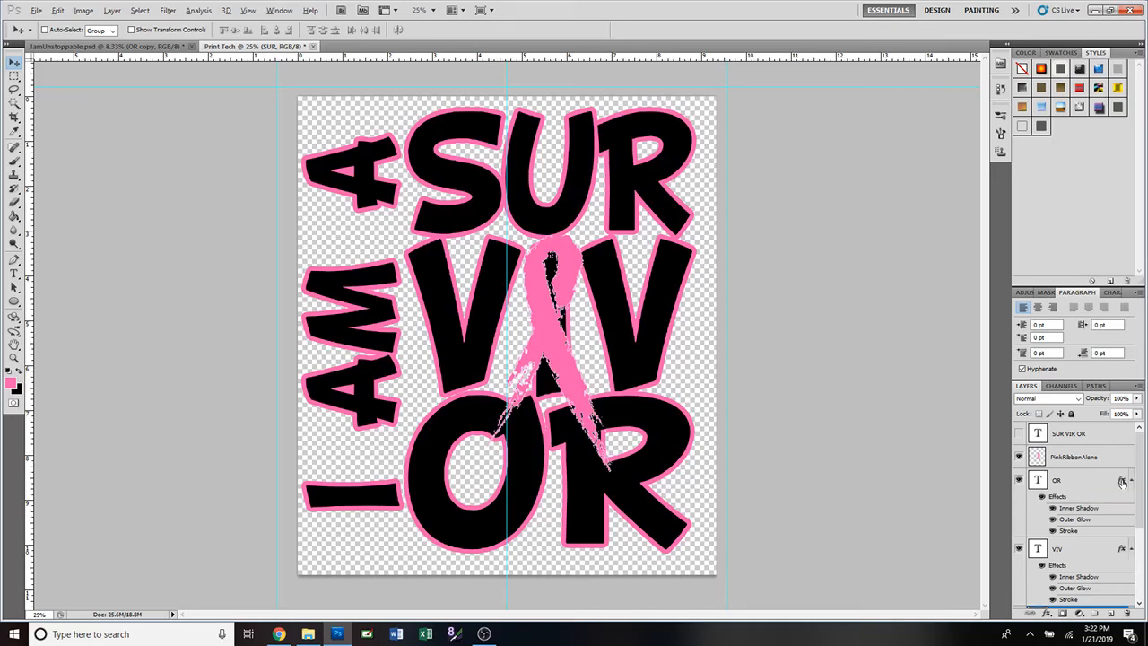
drag(1122, 482, 1121, 458)
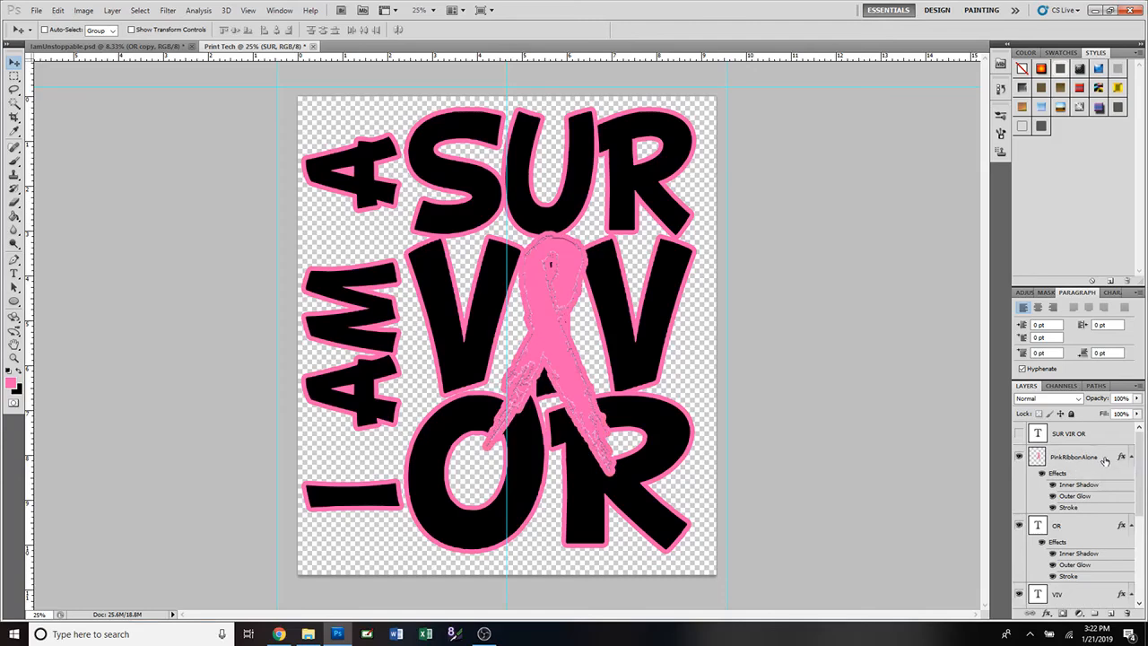
Change the PinkRibbonAlone stroke colour to black (000000) and apply it.
double_click(1105, 460)
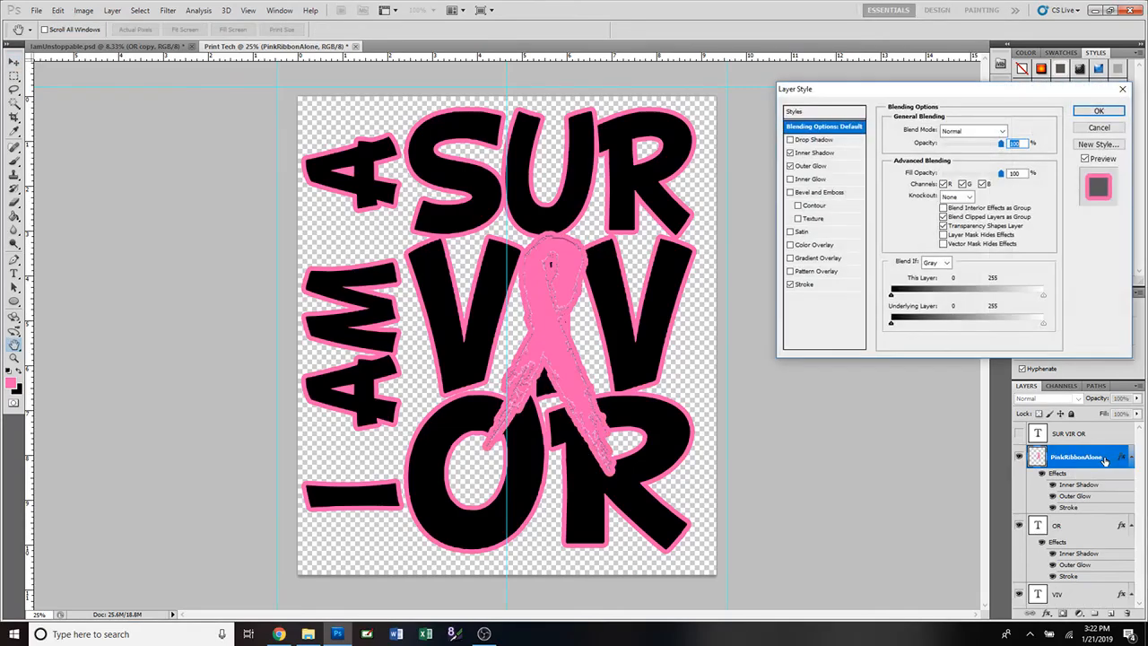
click(833, 286)
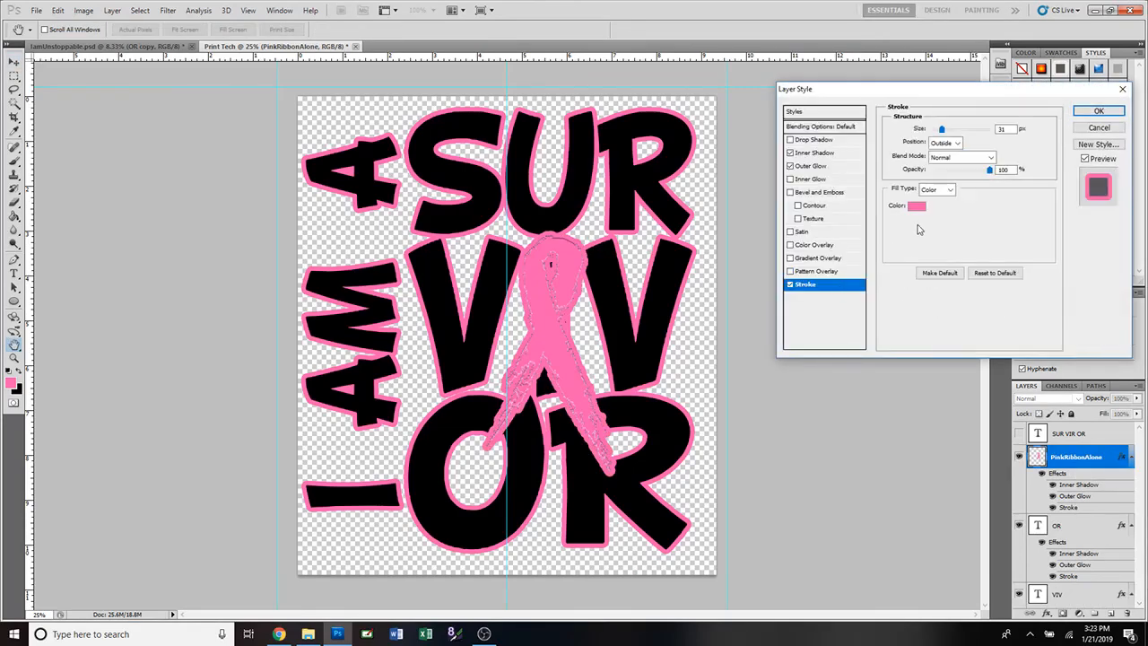
click(915, 205)
drag(504, 286, 380, 324)
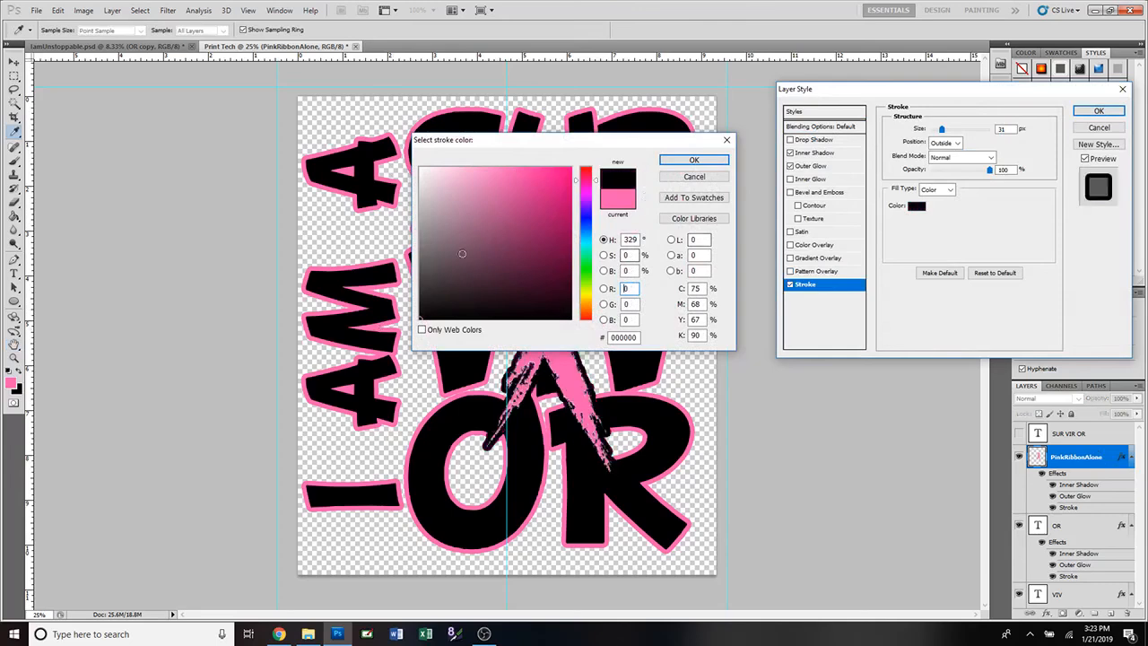
click(694, 161)
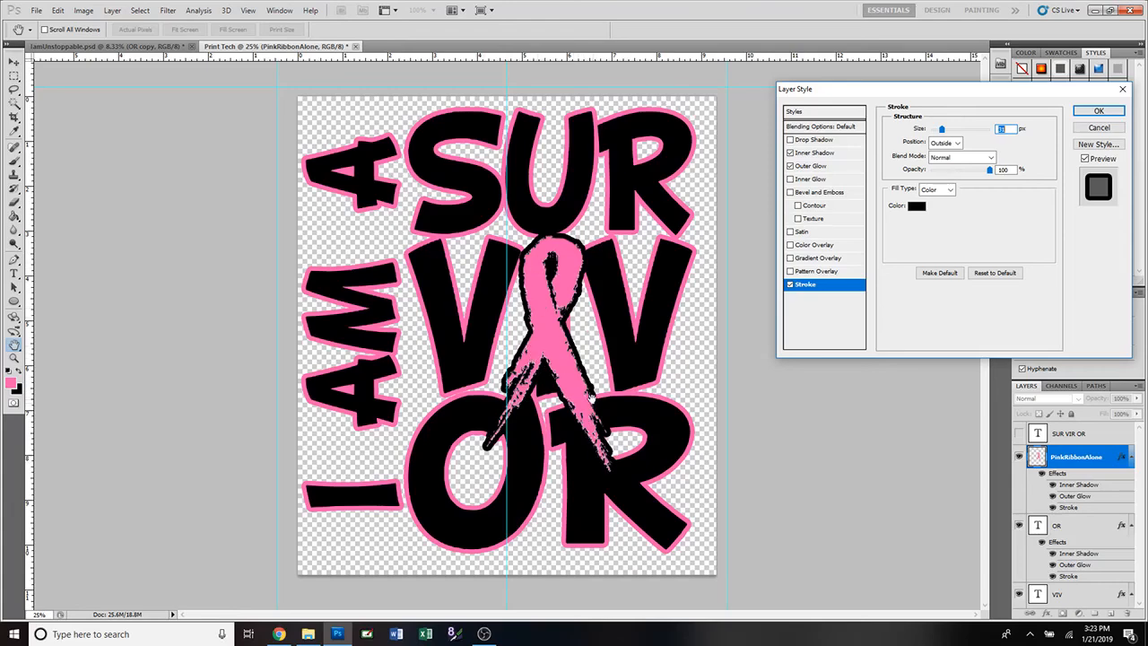
click(1098, 111)
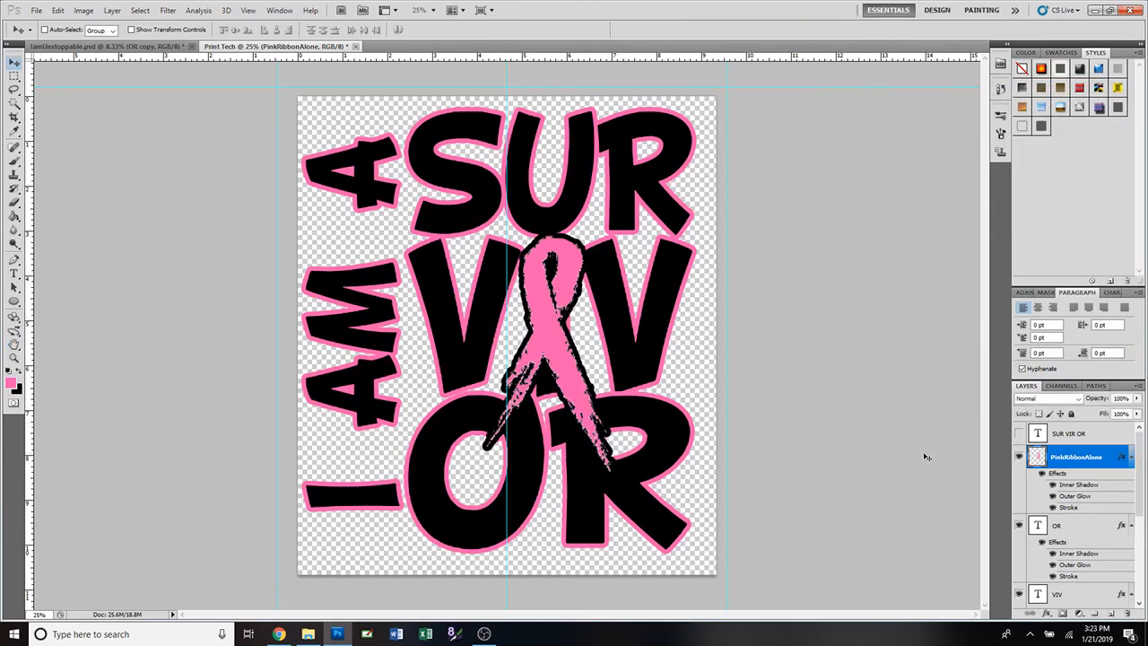
Hide the PinkRibbonAlone effects, comparing by switching OR's effects off and back on.
click(1041, 474)
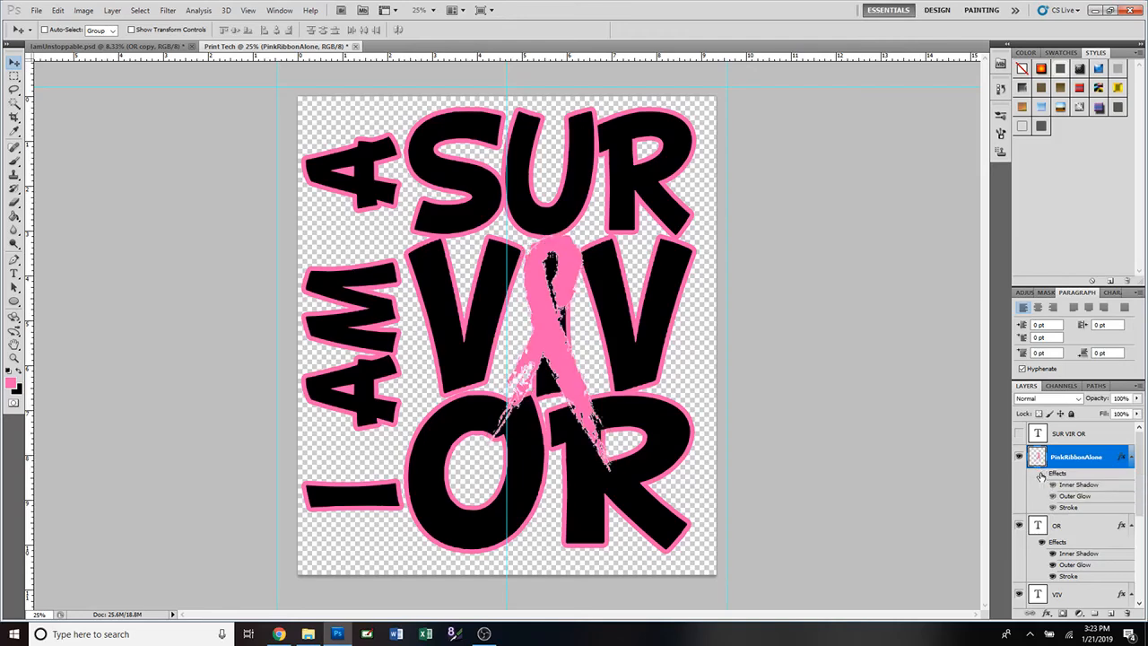
click(1041, 542)
click(1042, 543)
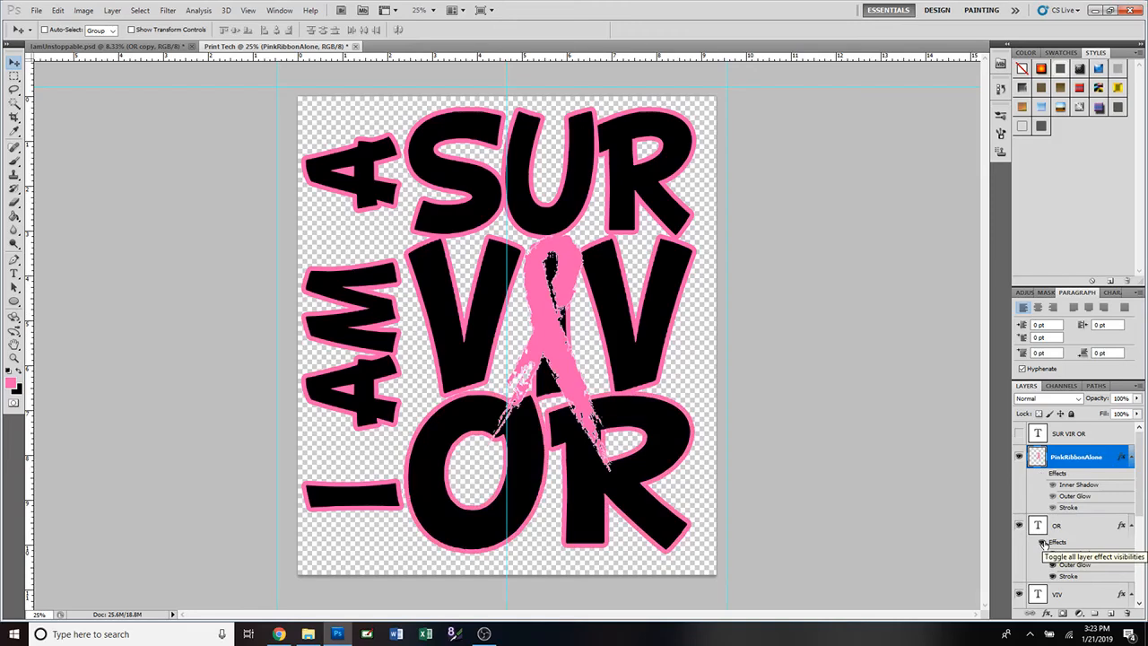
scroll(1089, 512, down, 5)
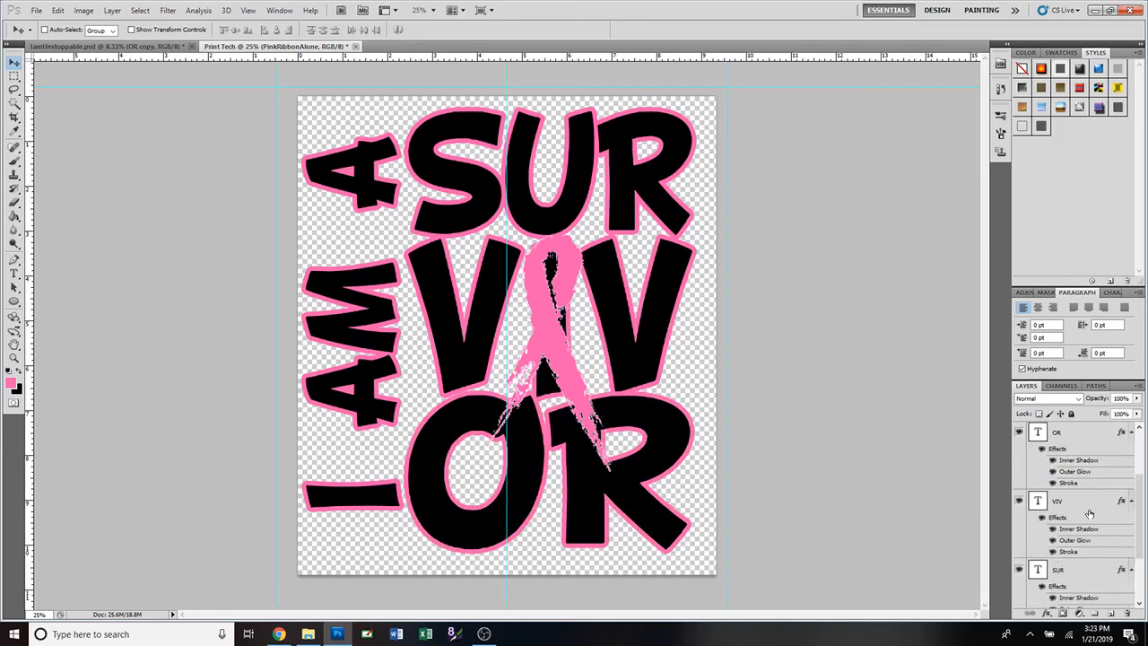
scroll(1090, 513, down, 1)
scroll(1089, 513, up, 6)
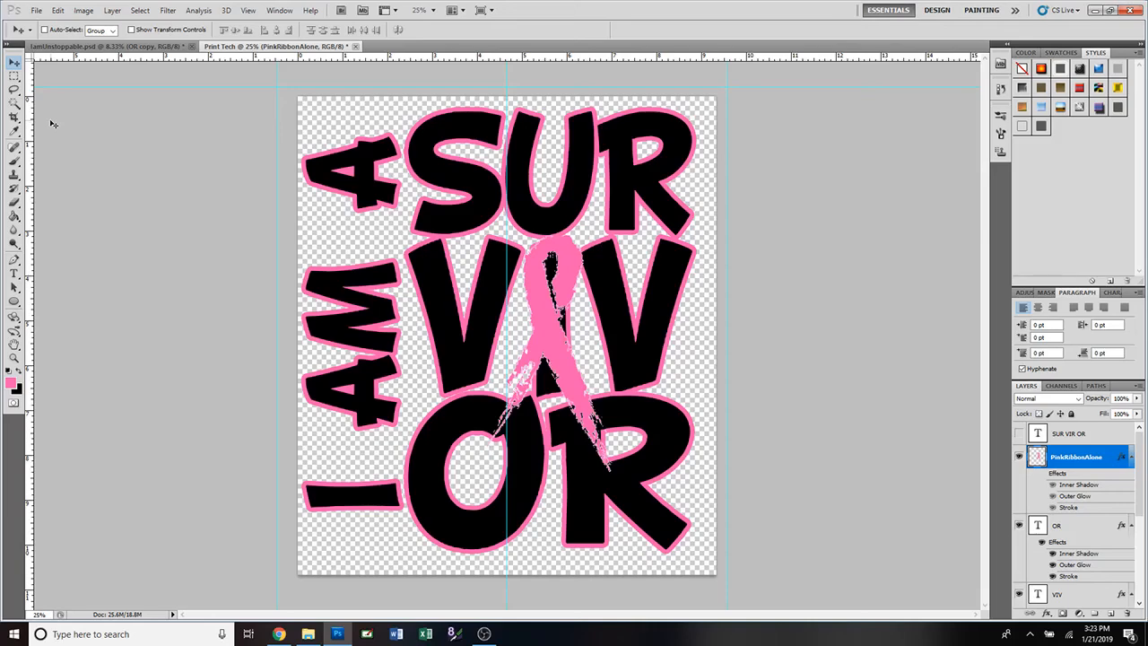
click(35, 13)
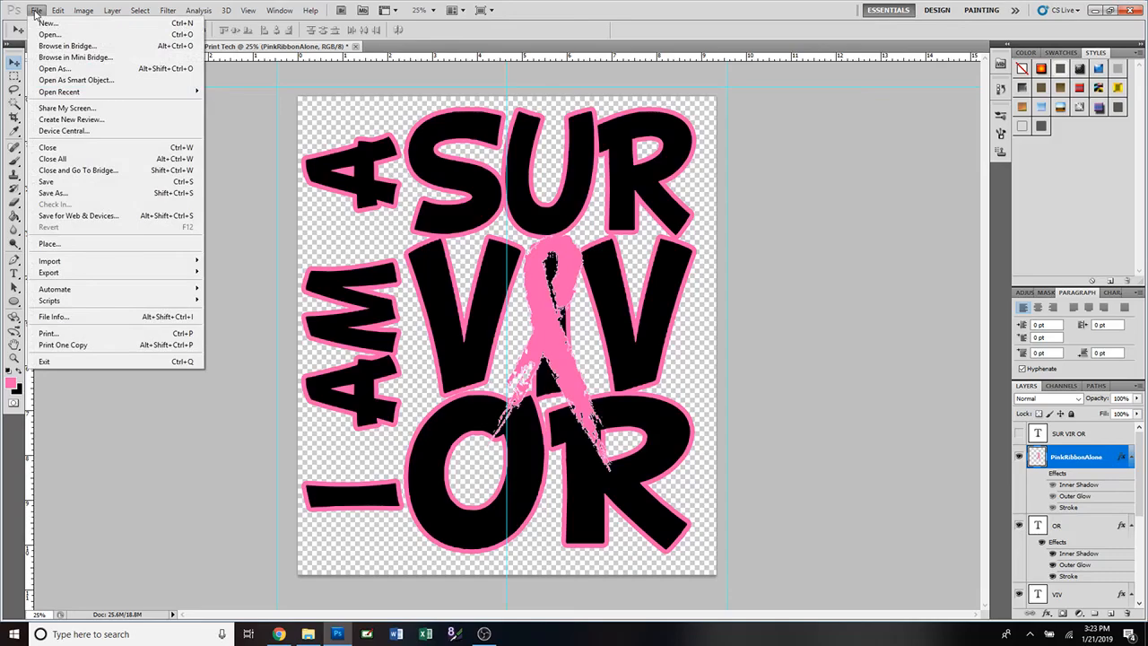
click(58, 193)
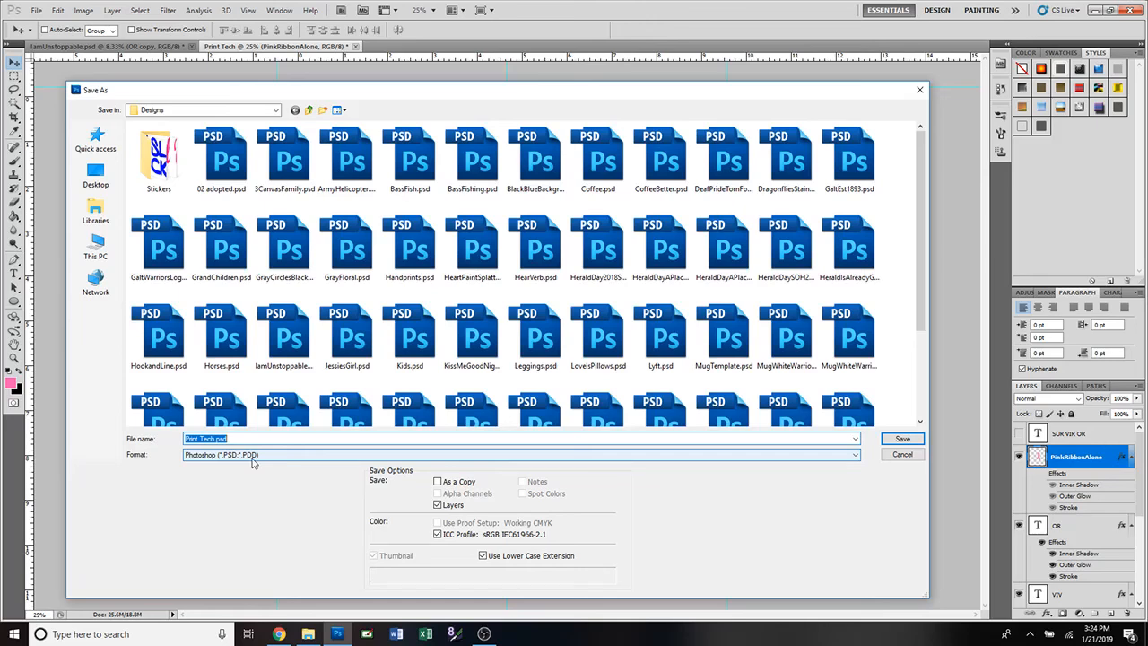
click(900, 455)
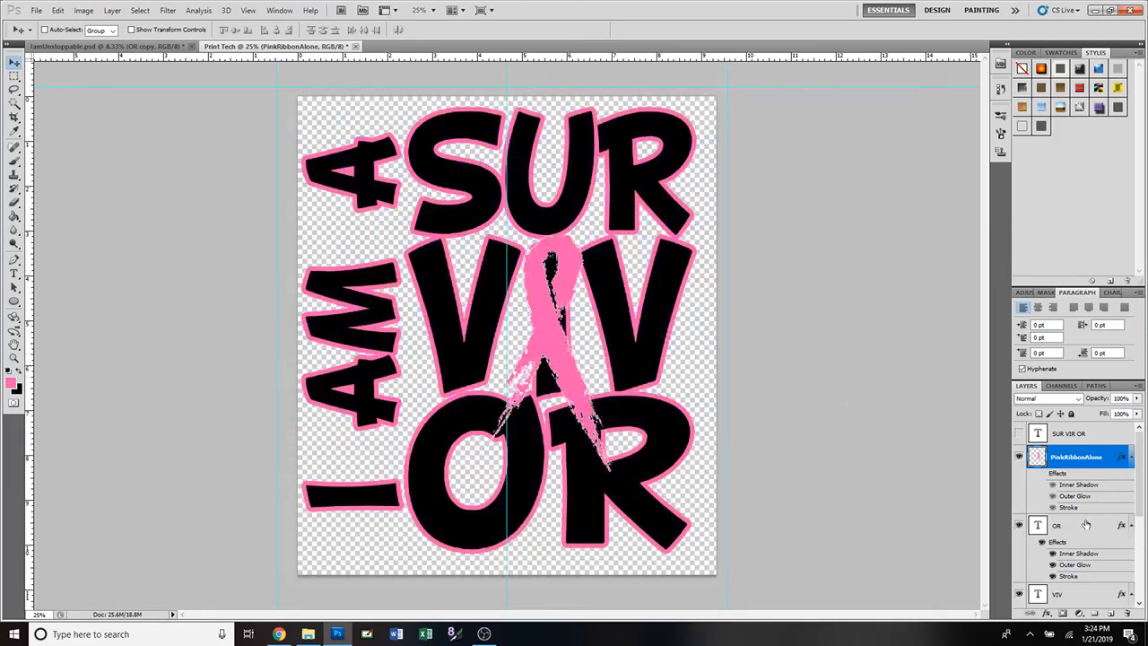
Change the OR letters' Stroke outline colour from pink to a teal shade.
double_click(1119, 526)
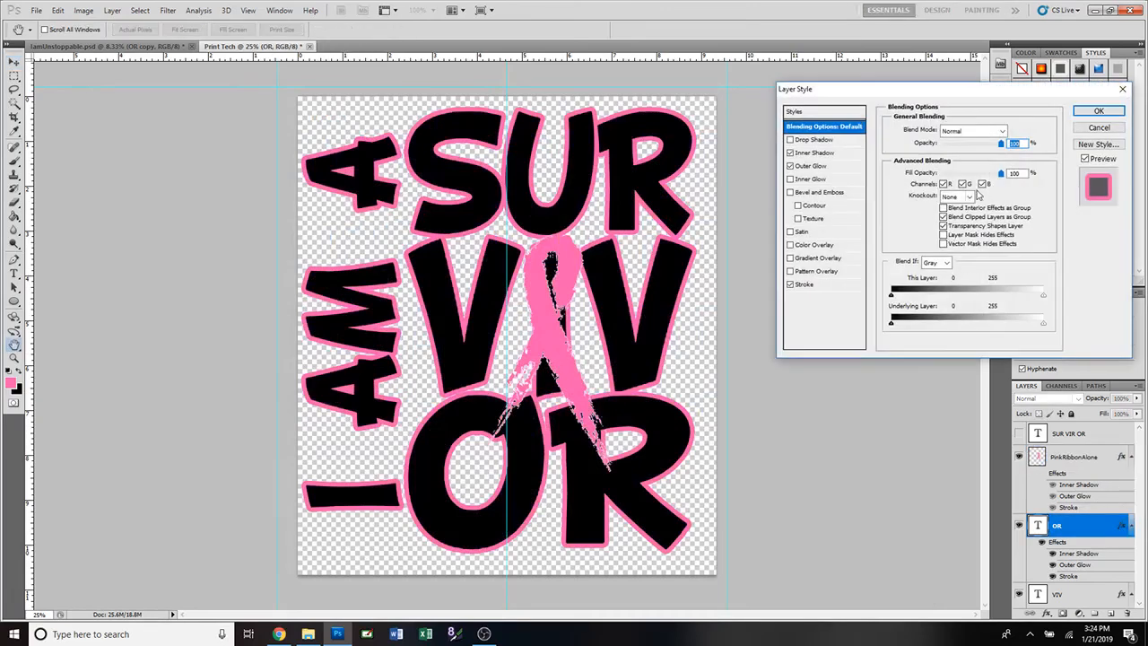
click(830, 284)
click(917, 207)
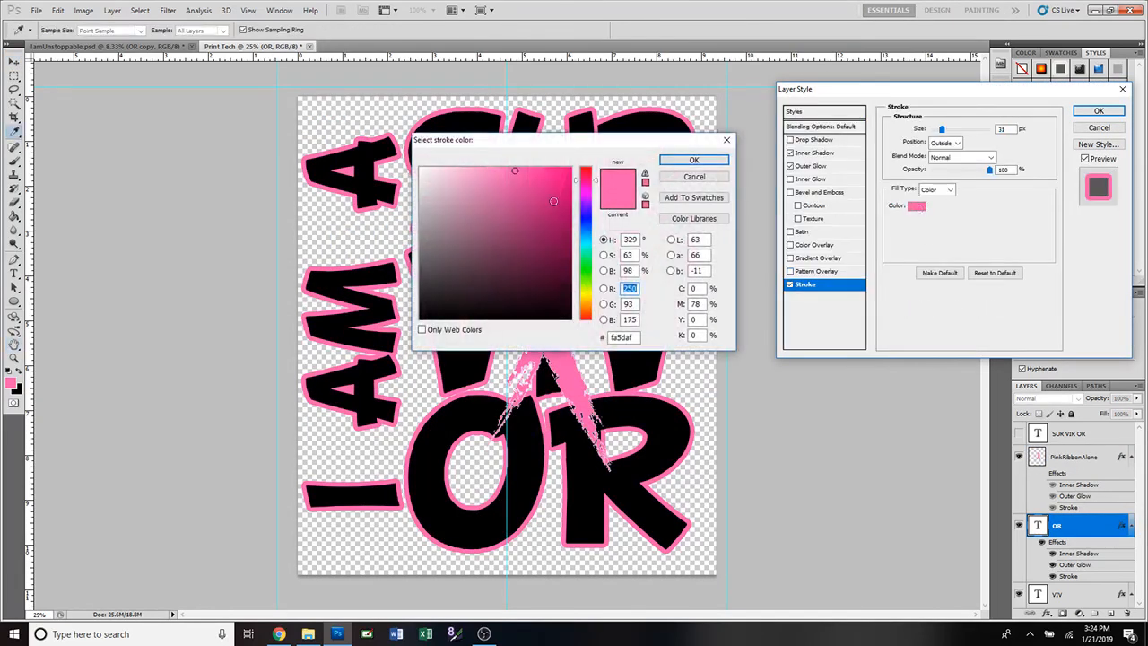
click(588, 236)
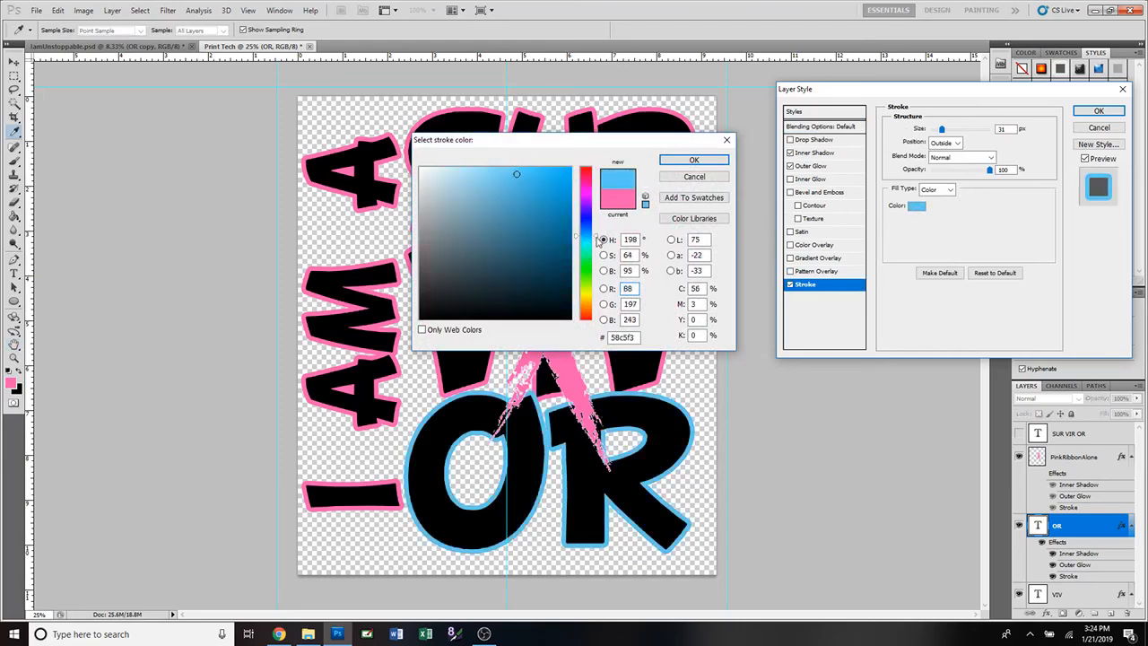
click(594, 230)
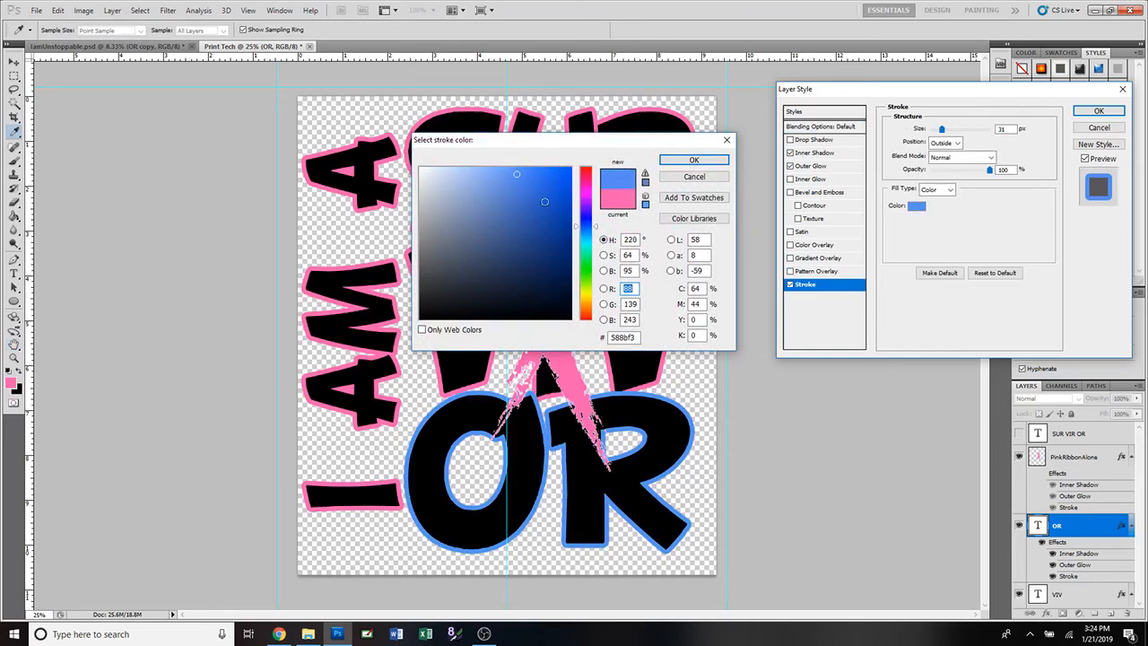
click(595, 234)
click(595, 244)
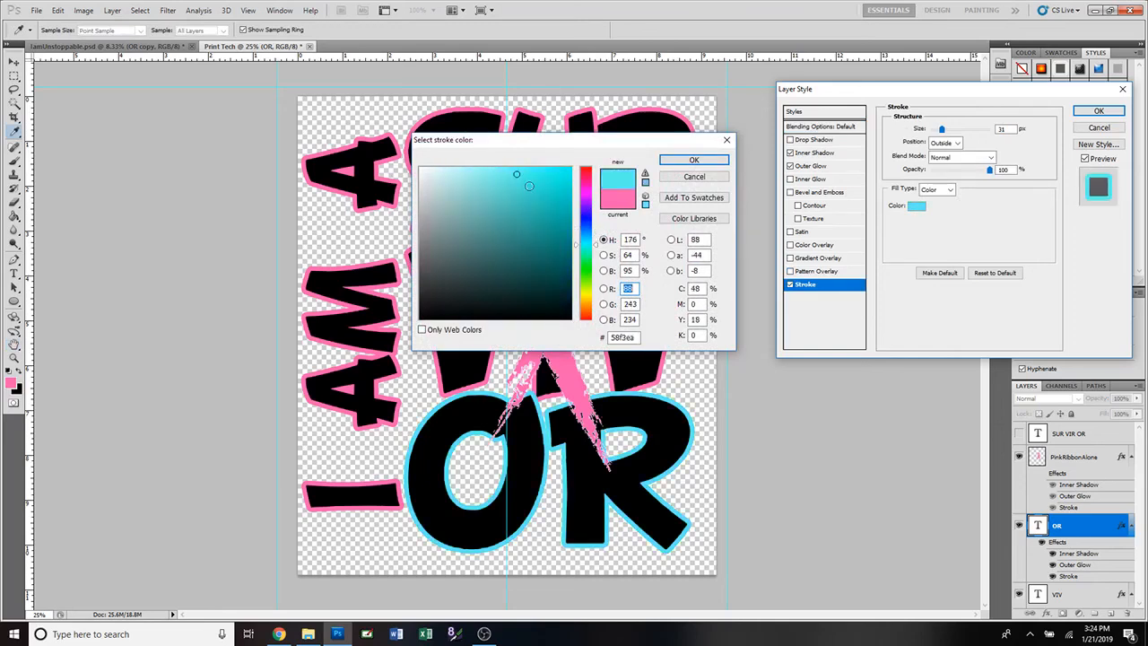
click(557, 202)
drag(556, 202, 562, 194)
click(717, 163)
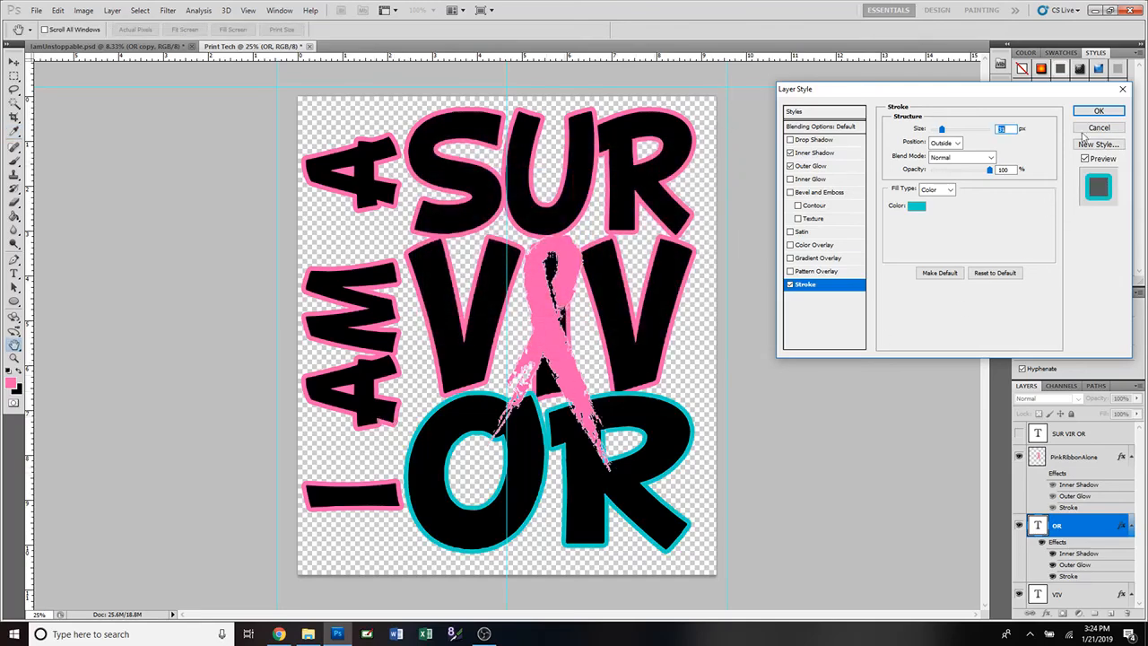
click(1098, 110)
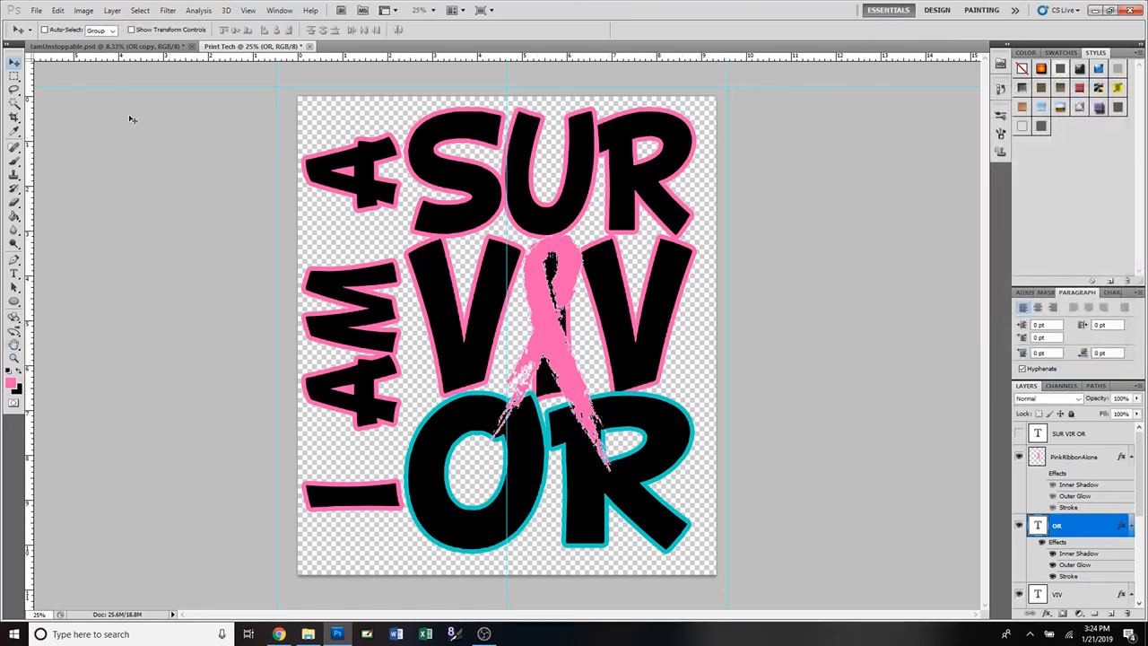
click(35, 11)
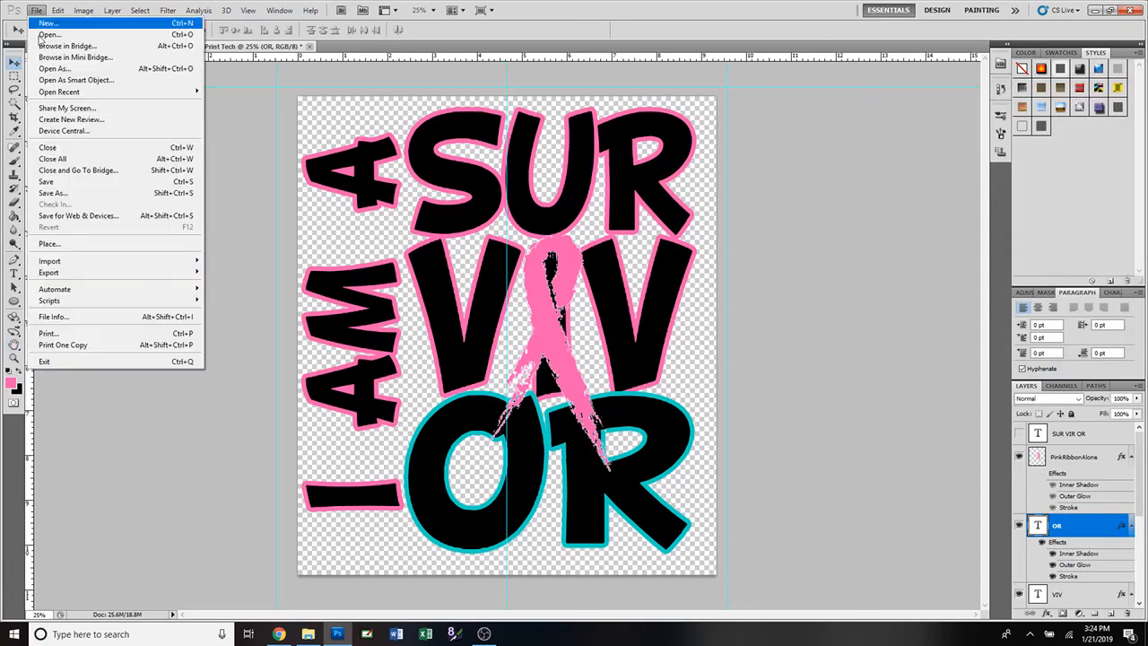
Undo the teal outline on OR, then begin a PNG Save As and cancel it.
click(464, 182)
key(ctrl+z)
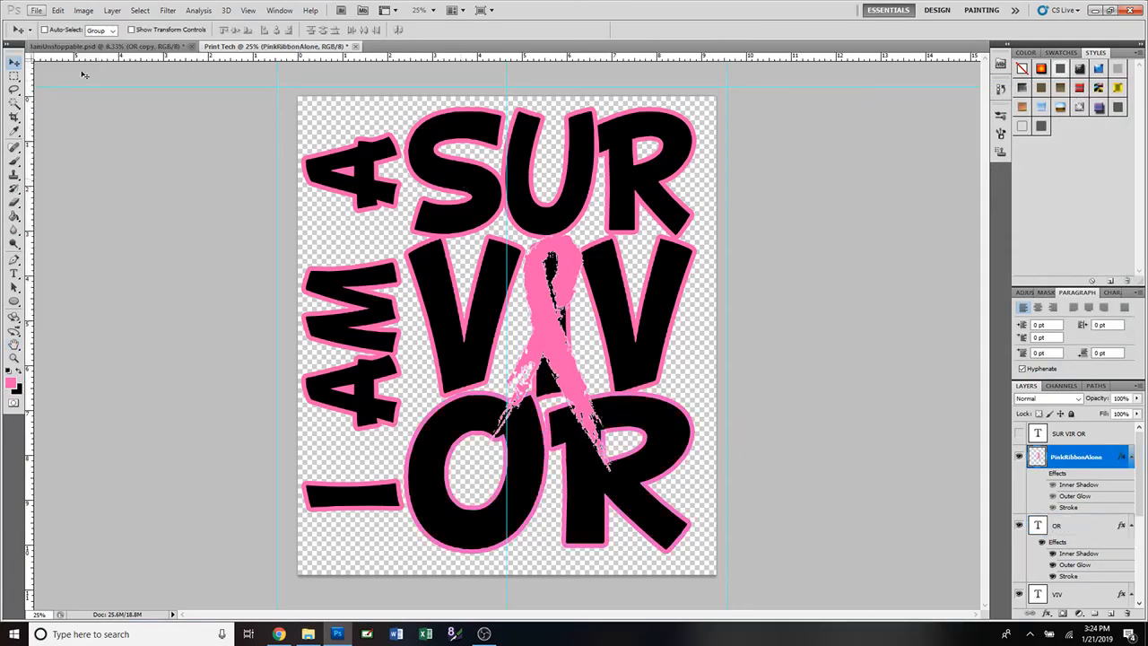
click(35, 11)
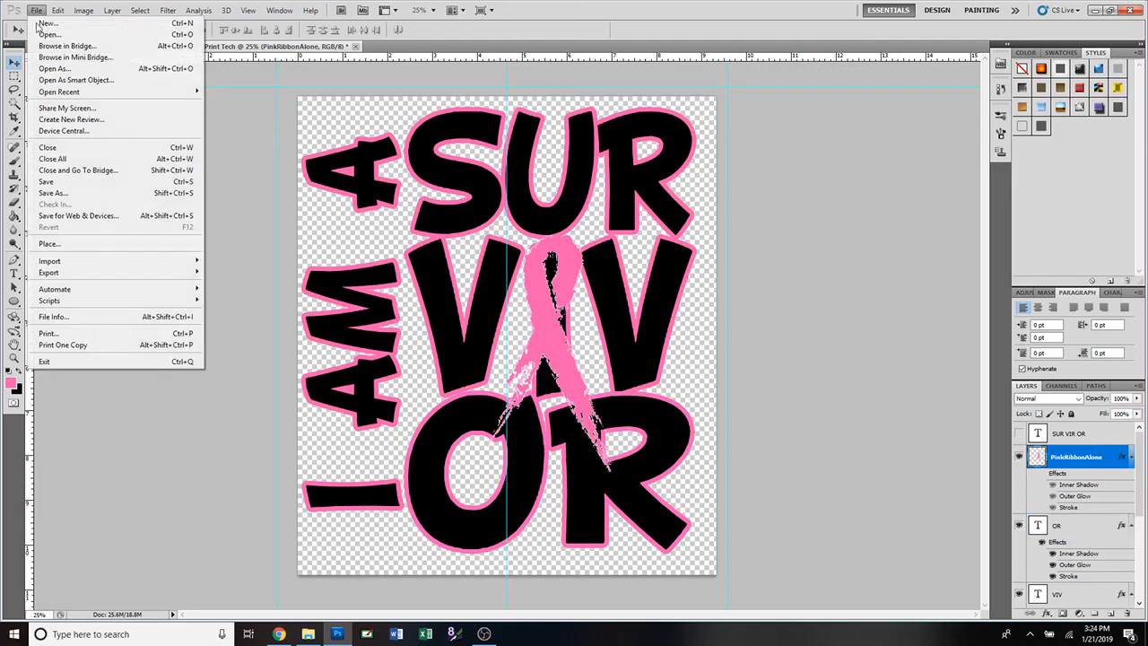
click(79, 193)
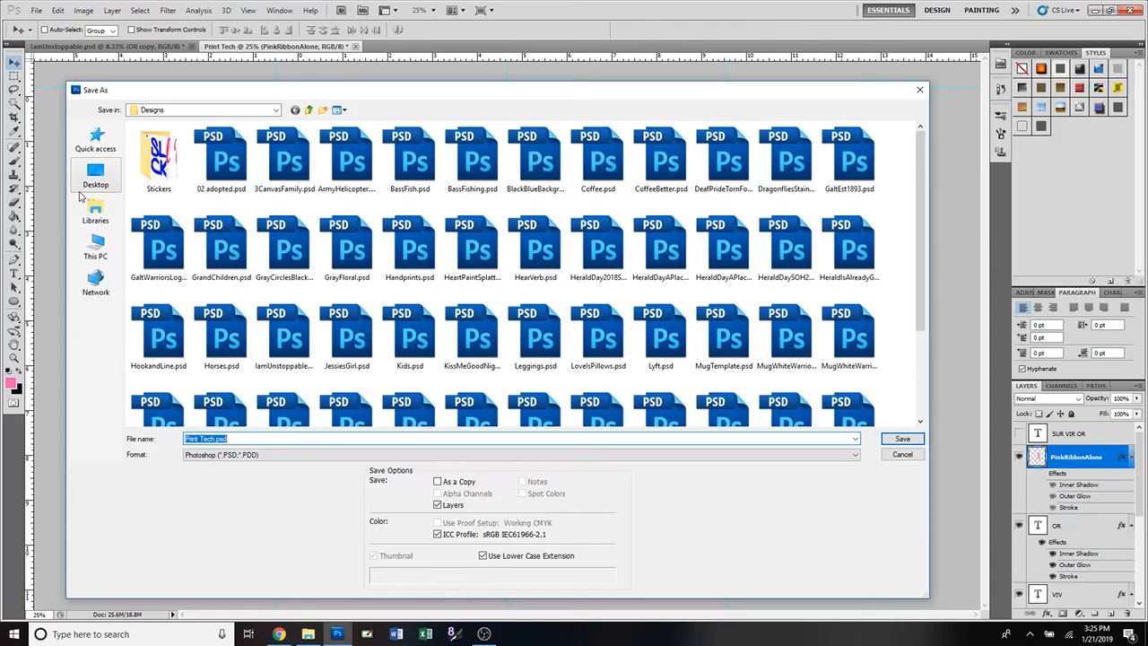
click(287, 456)
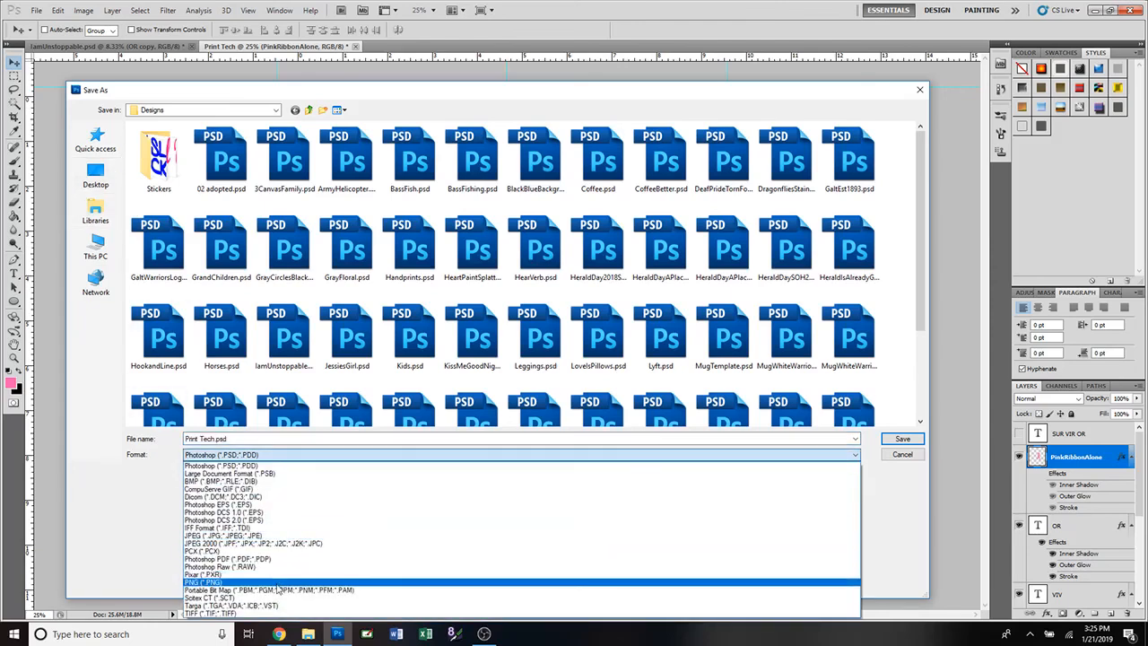
click(204, 583)
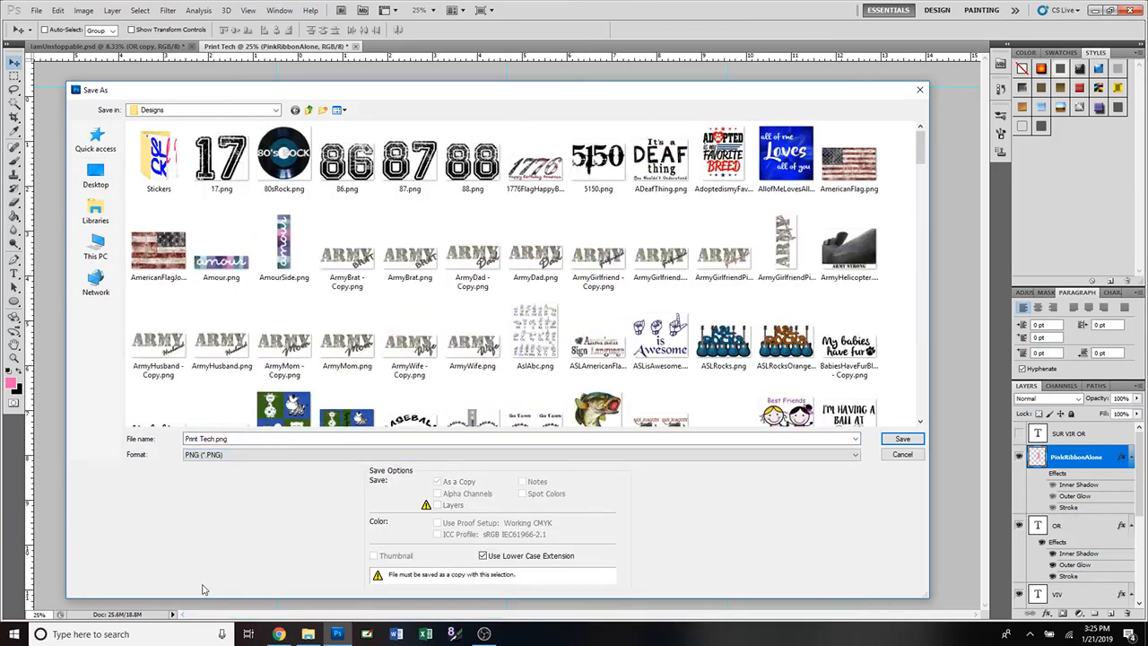
click(901, 454)
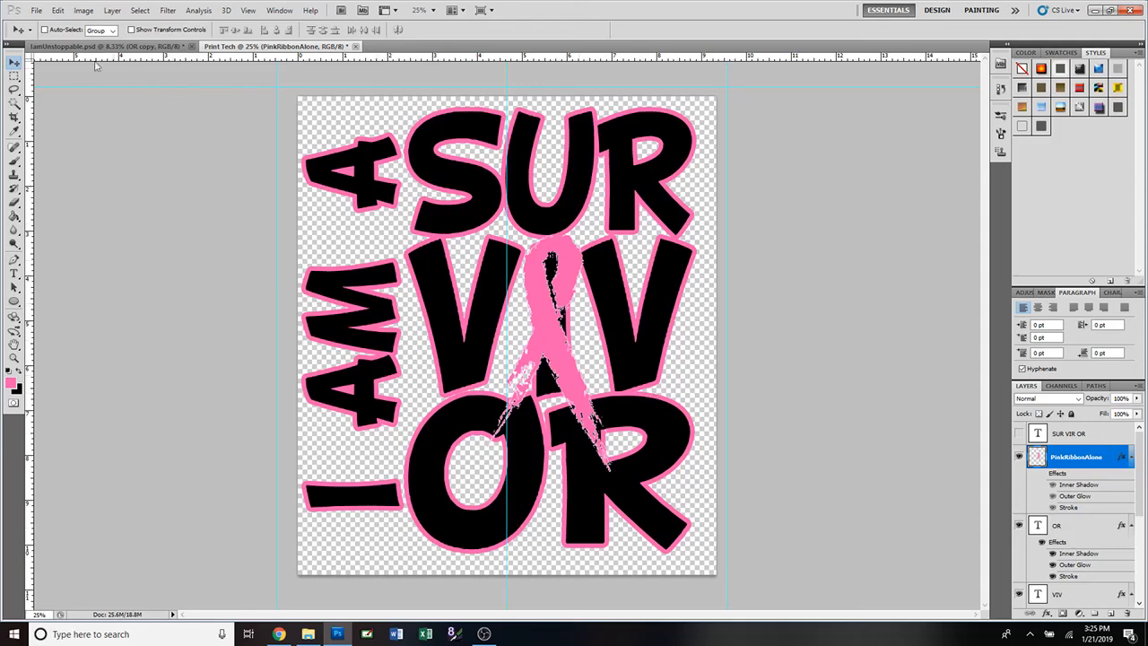
Save a JPEG copy of the design named Print Tech.jpg.
click(37, 10)
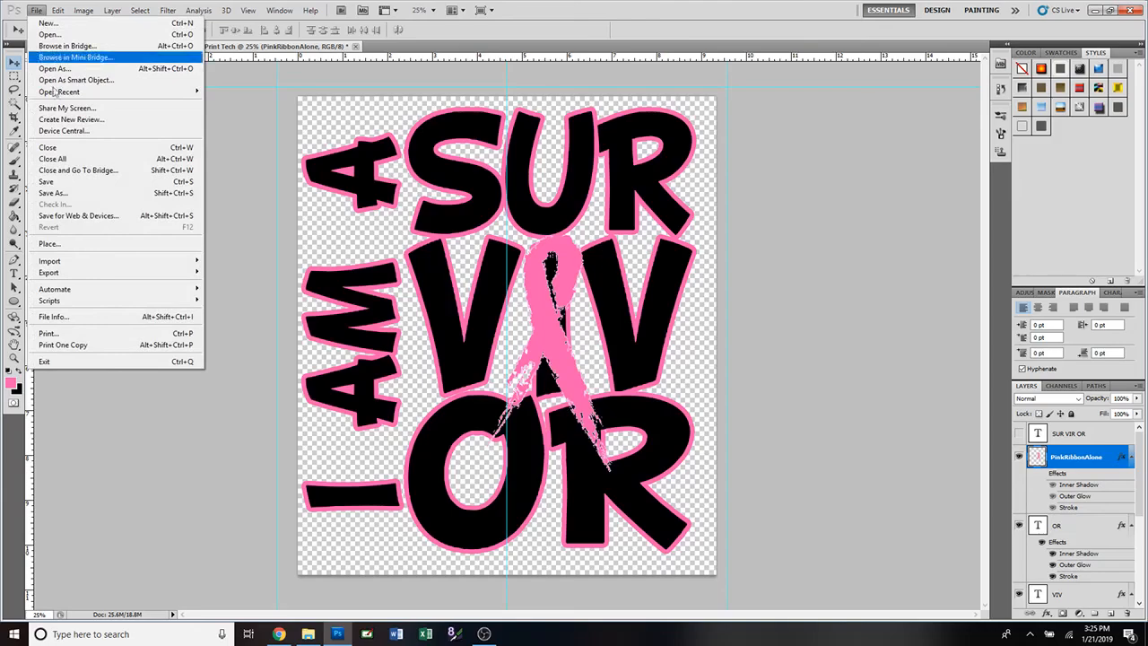
click(54, 193)
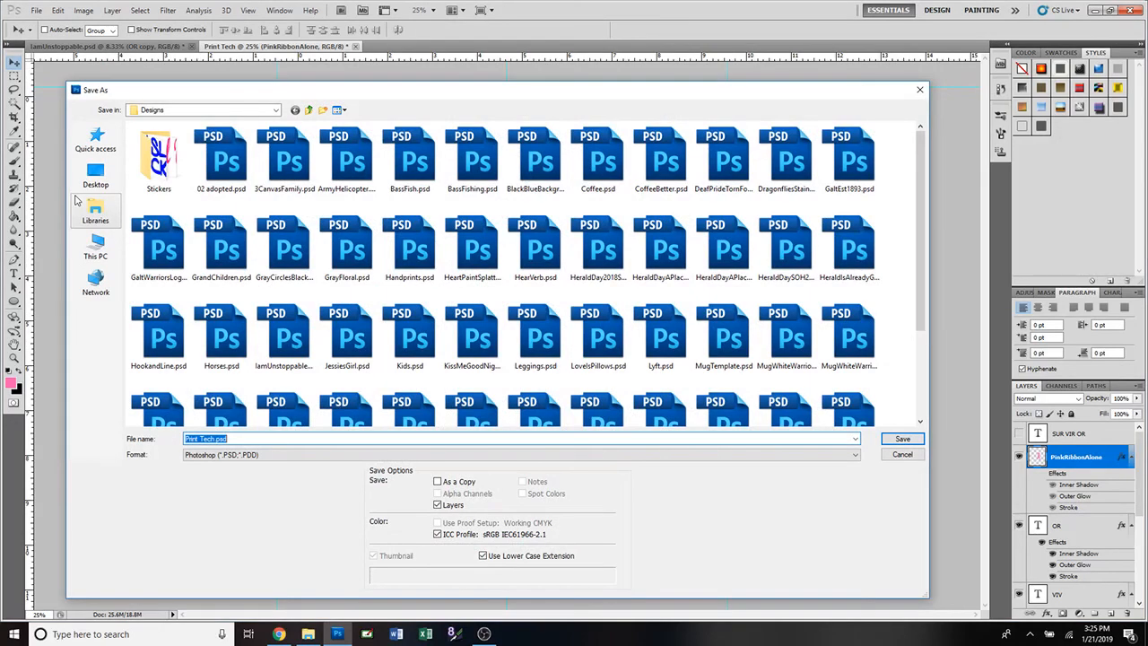
click(304, 456)
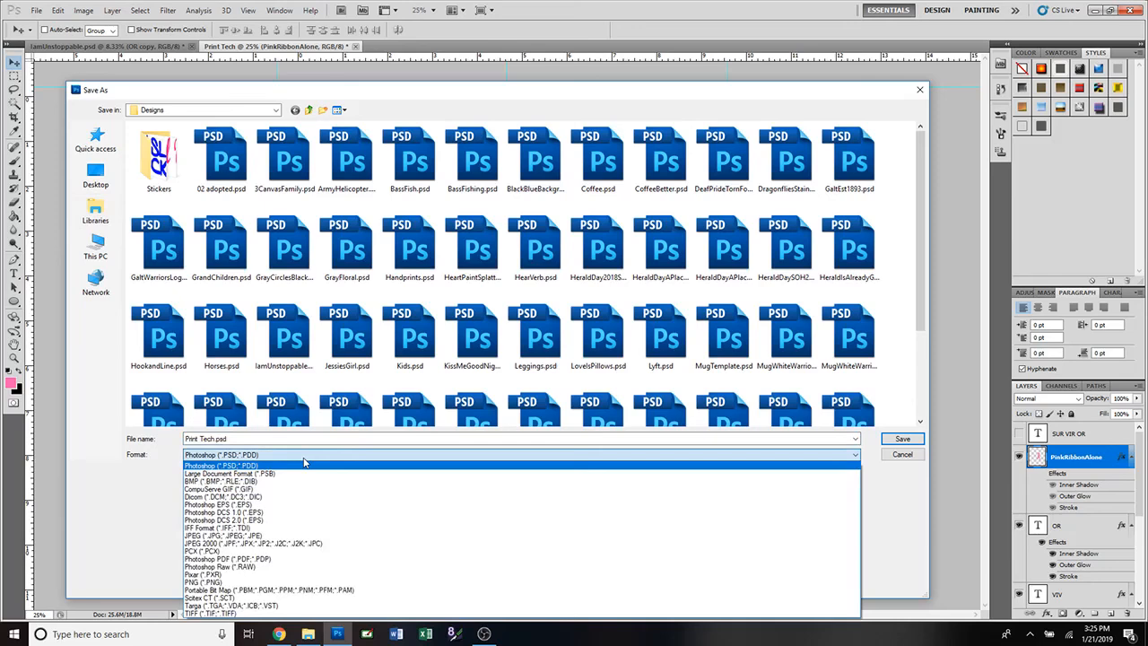
click(309, 536)
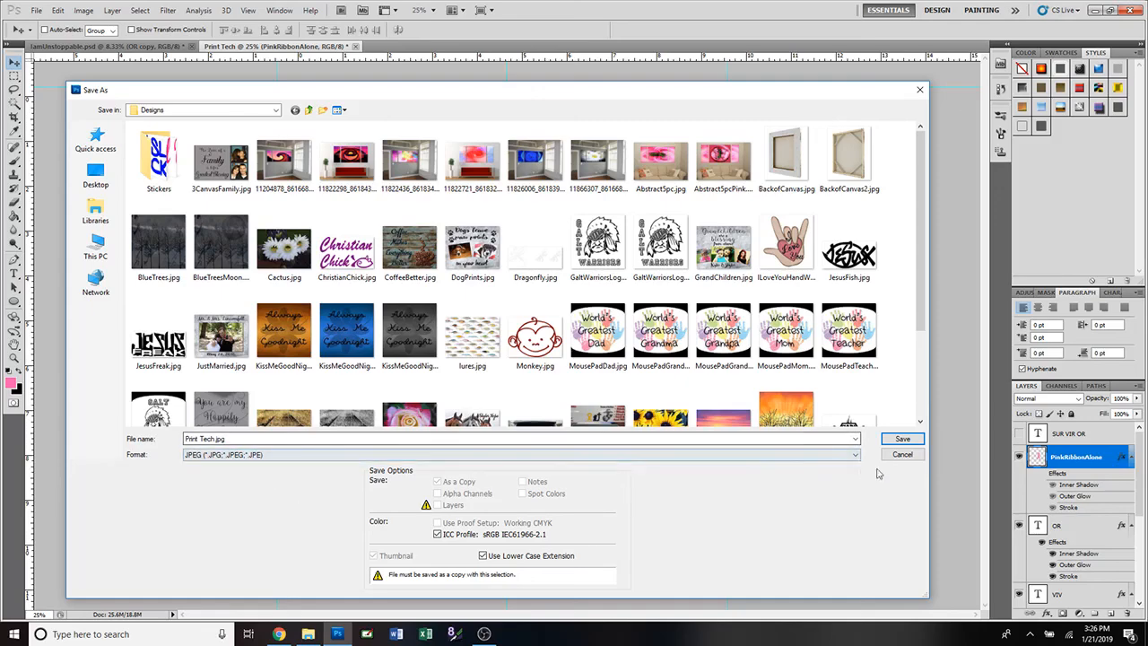
click(902, 438)
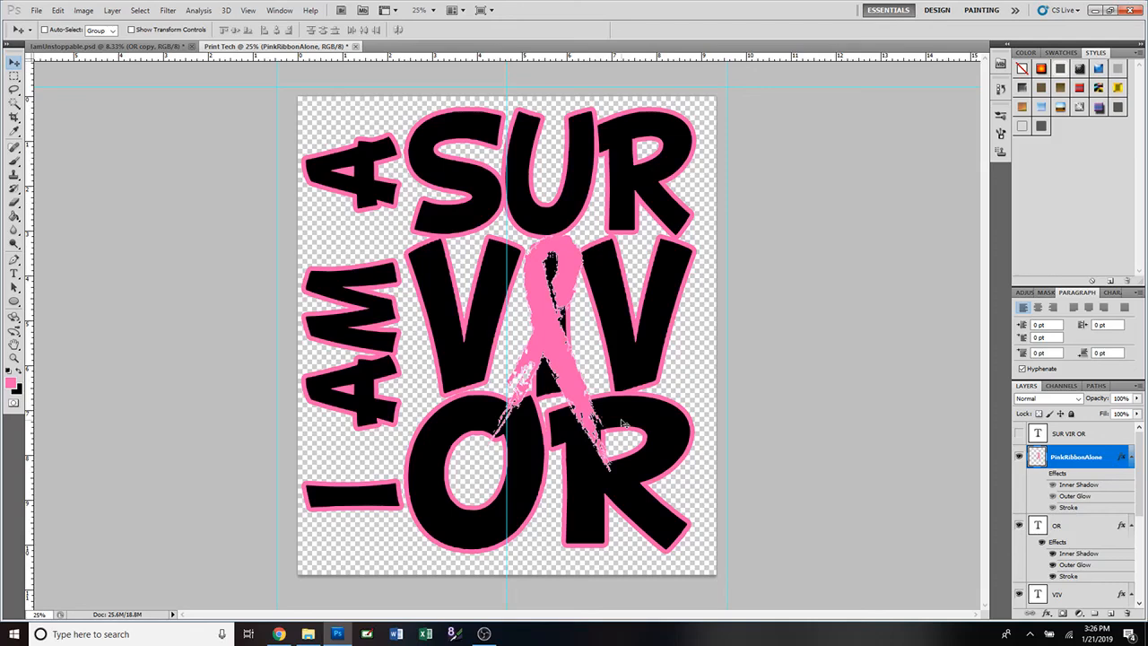
Resize the image from 2800 to 1500 pixels wide, constraining proportions and scaling styles.
click(83, 11)
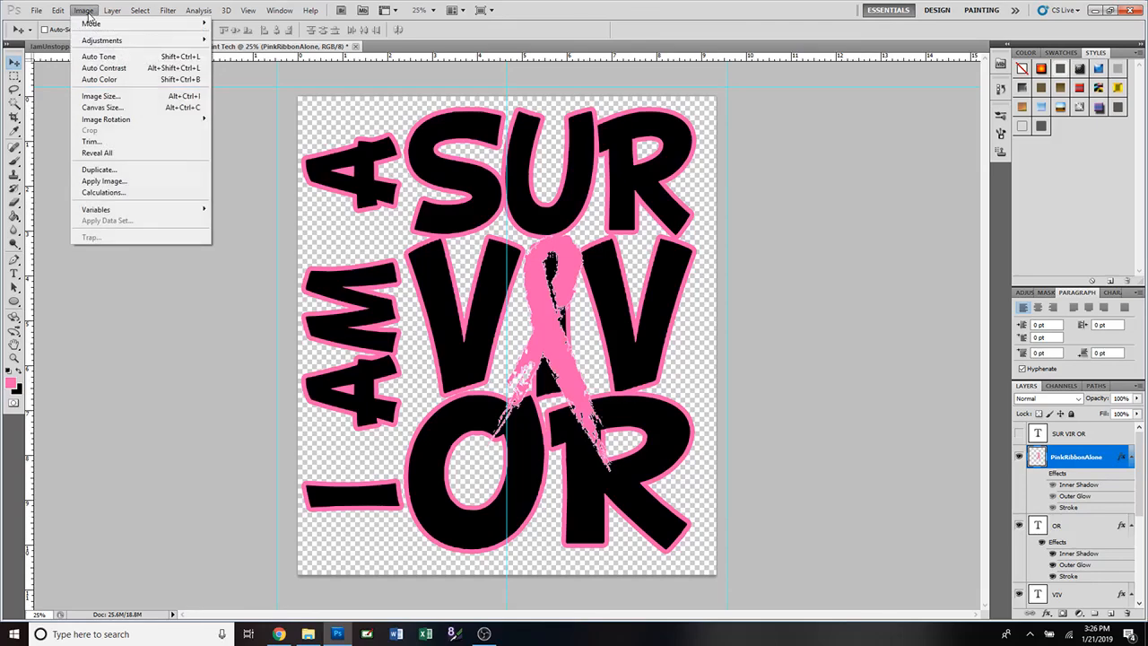
click(106, 96)
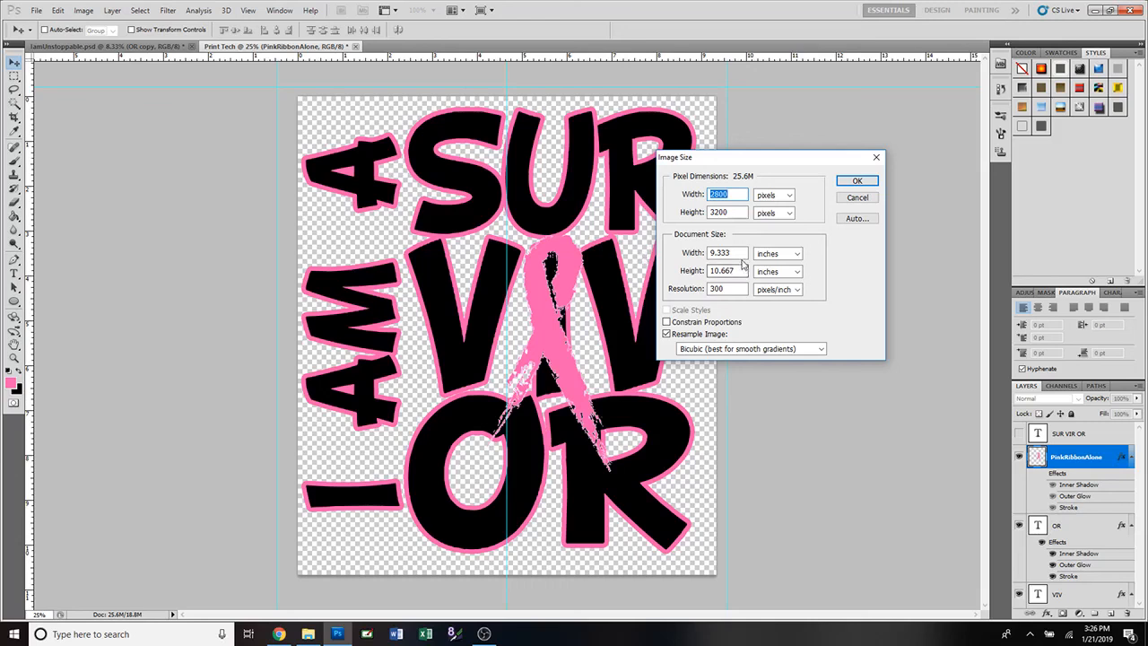
click(666, 322)
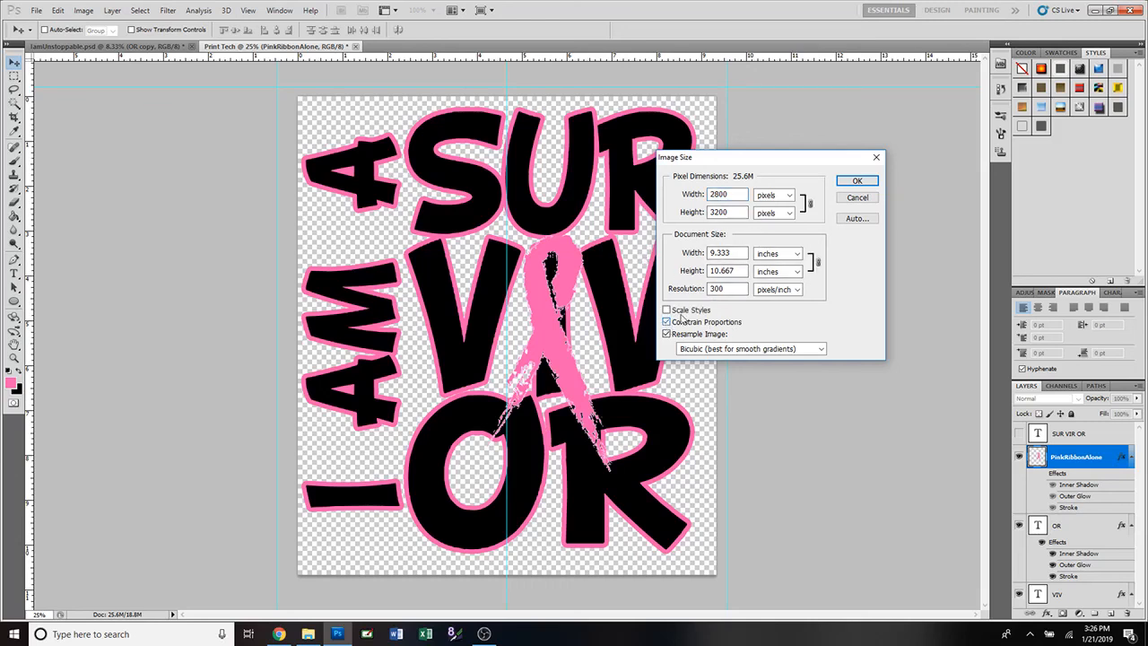
click(666, 309)
double_click(718, 195)
text(1500)
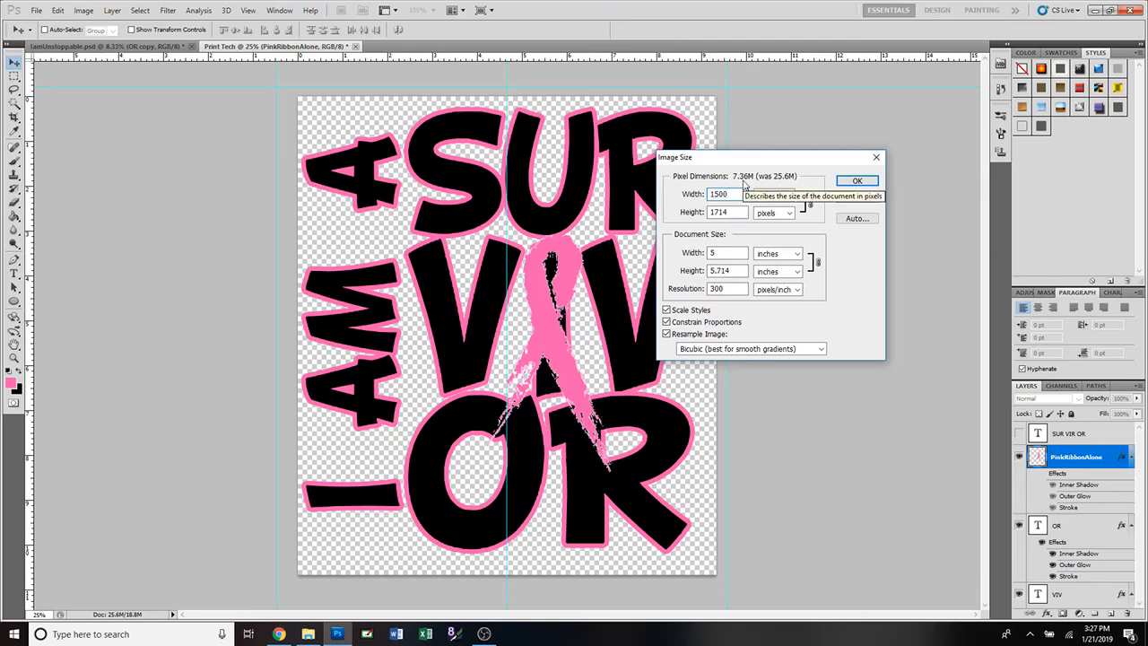
click(856, 182)
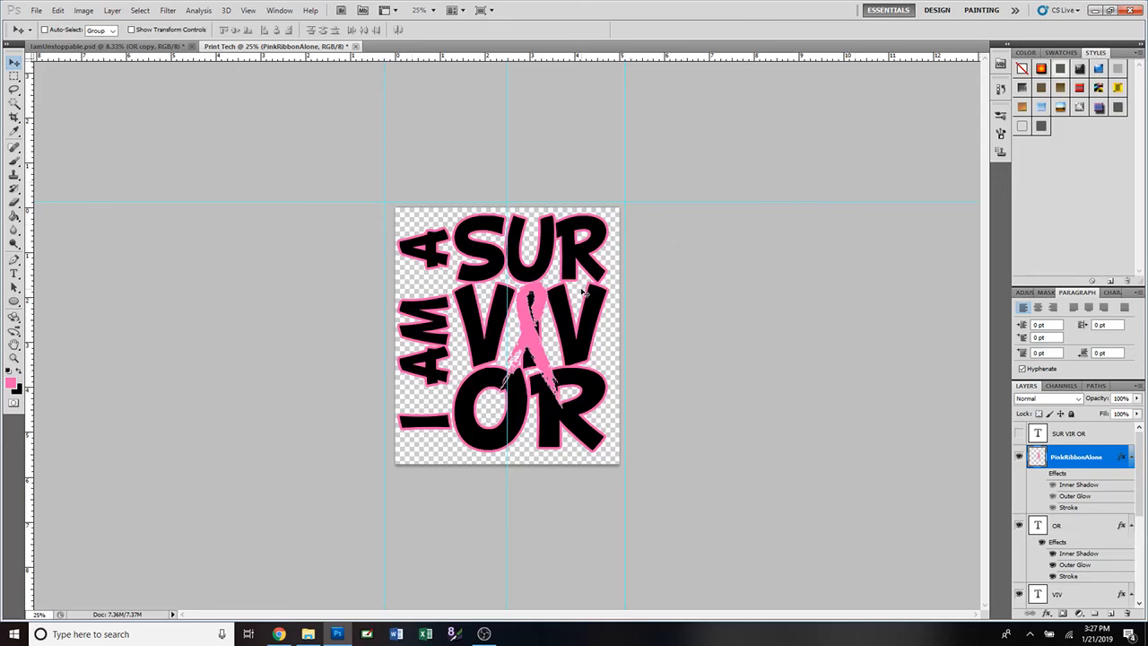
Undo the 1500-pixel resize, restoring the Print Tech image to its original size.
scroll(582, 292, up, 5)
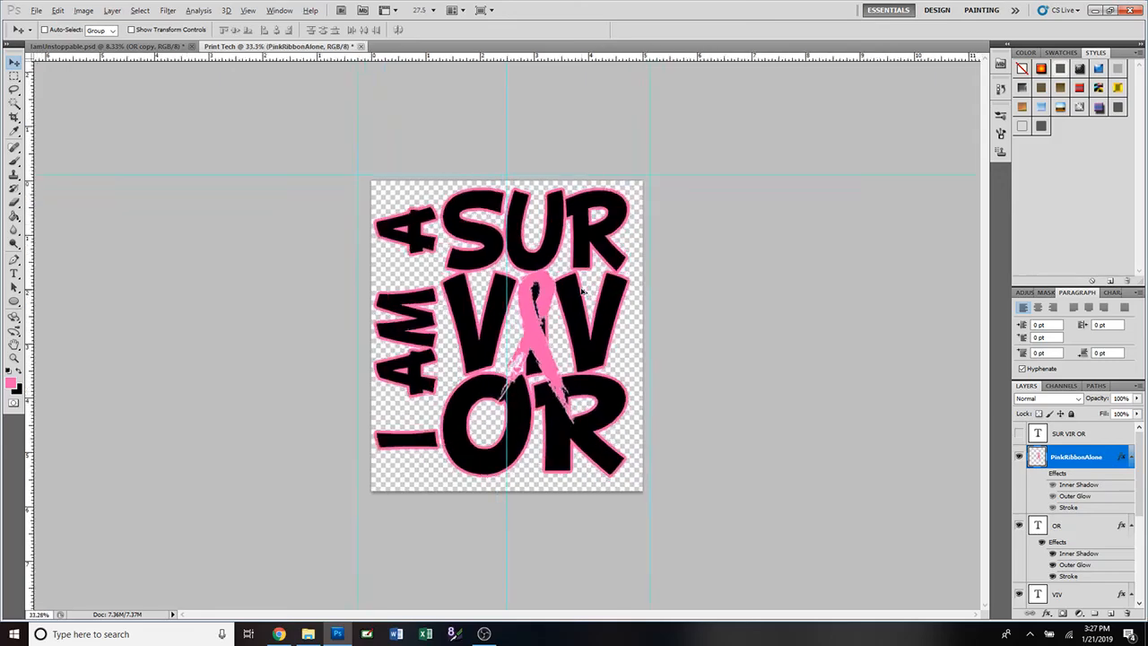
scroll(583, 292, up, 1)
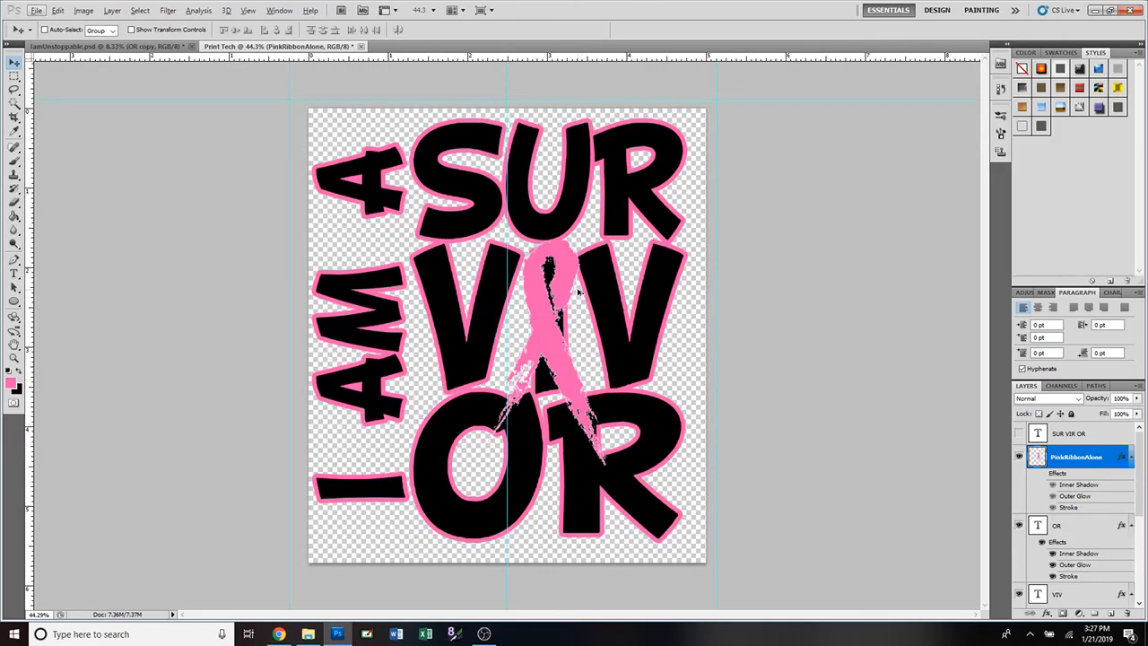
key(ctrl+z)
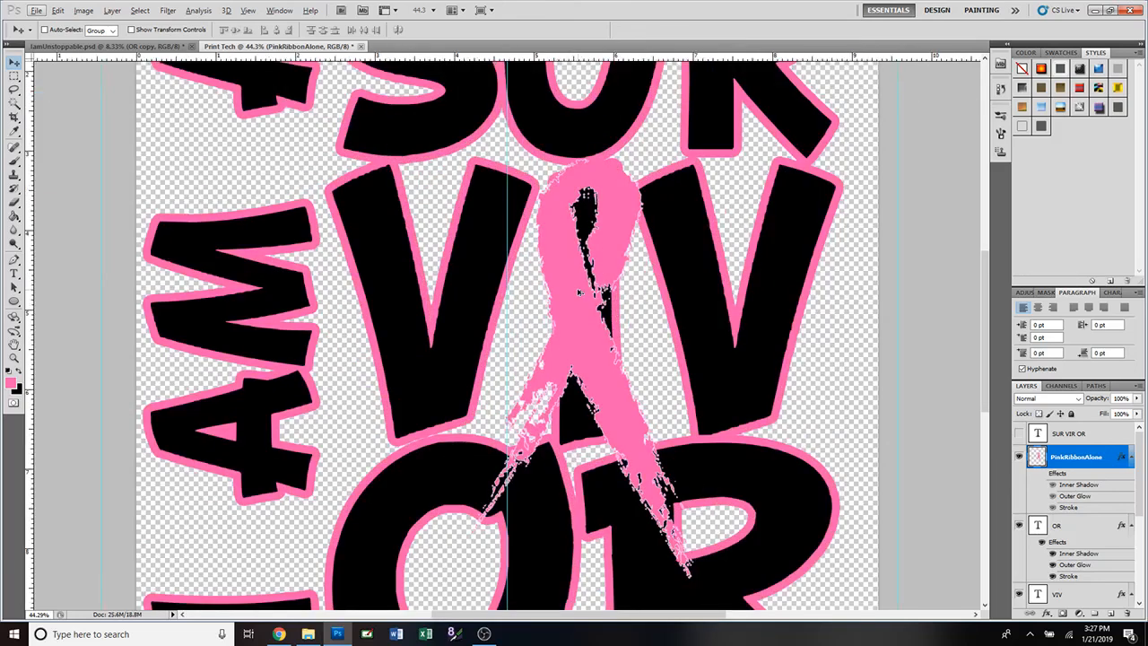
scroll(578, 292, down, 5)
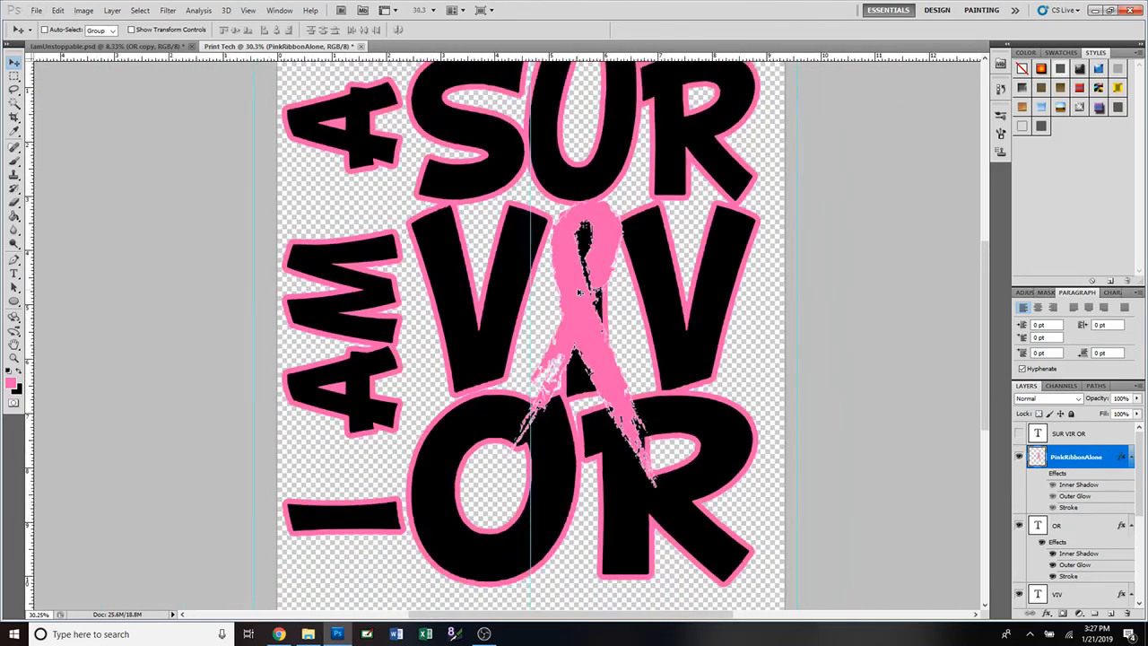